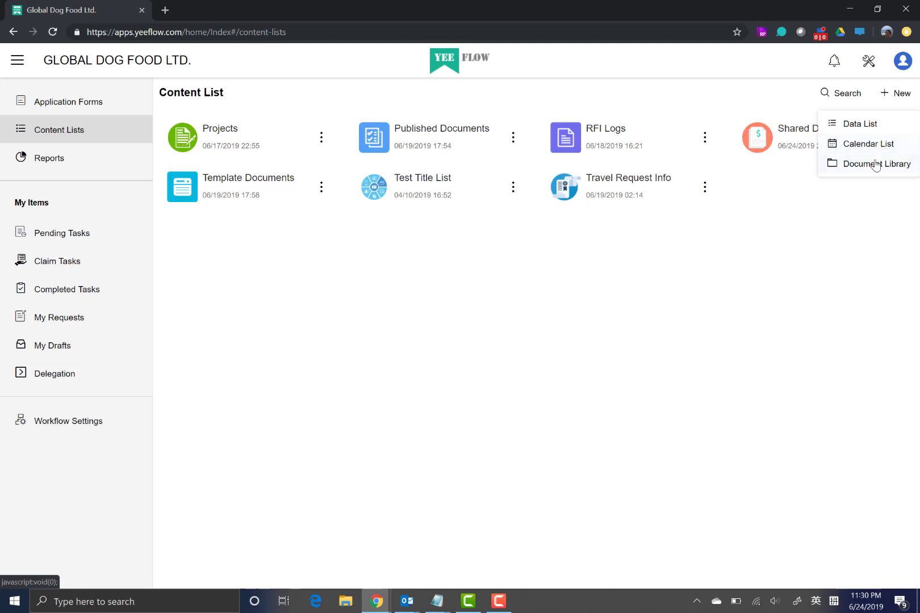
Step: Examine the Shared Docs 2 list's properties and its Specific Personnel edit permission choices for users, organizations and user groups, discarding any changes
click(818, 257)
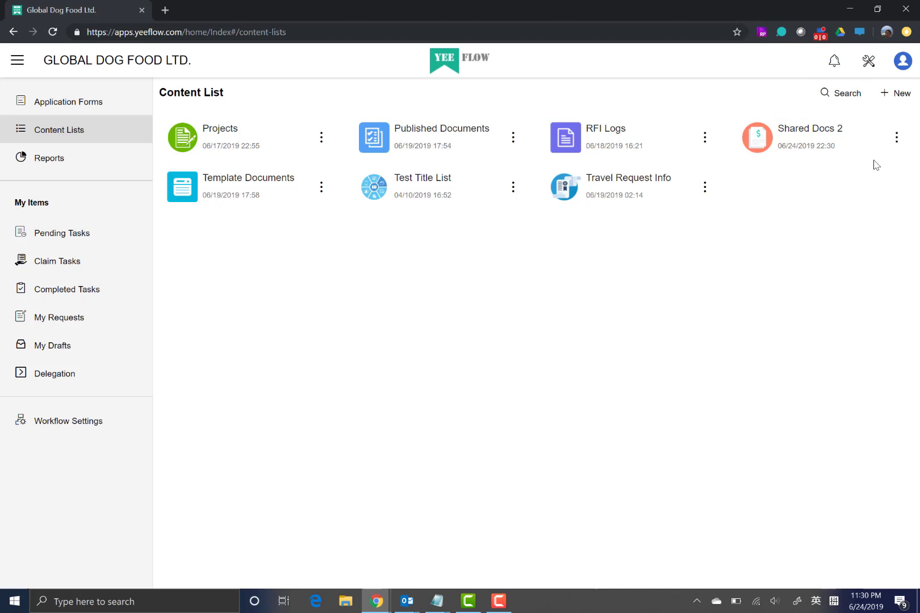
click(897, 139)
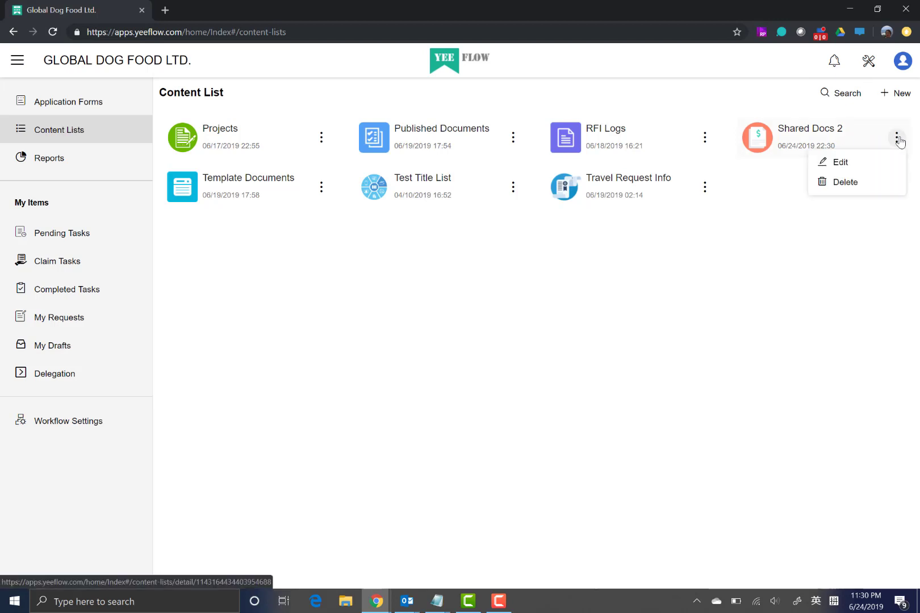
click(839, 166)
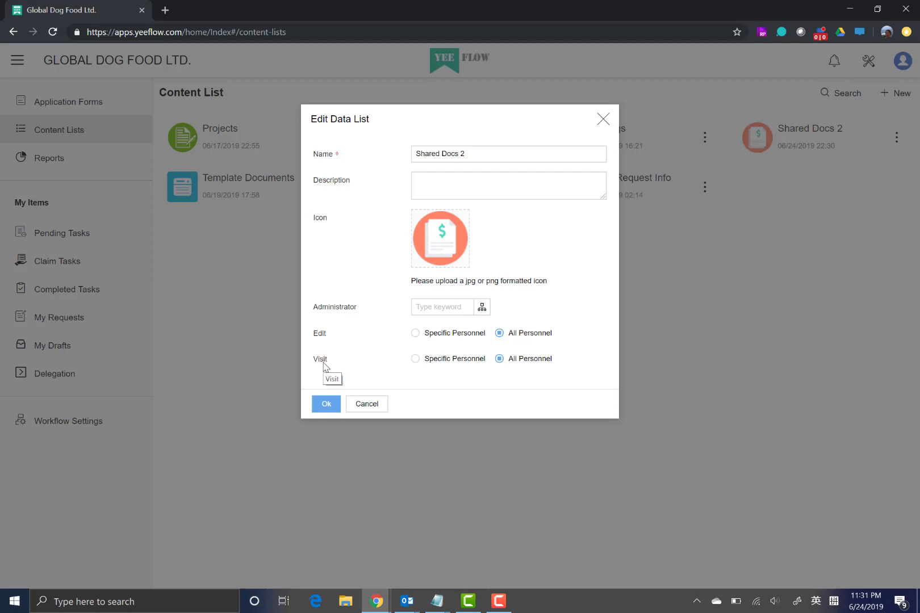
click(417, 334)
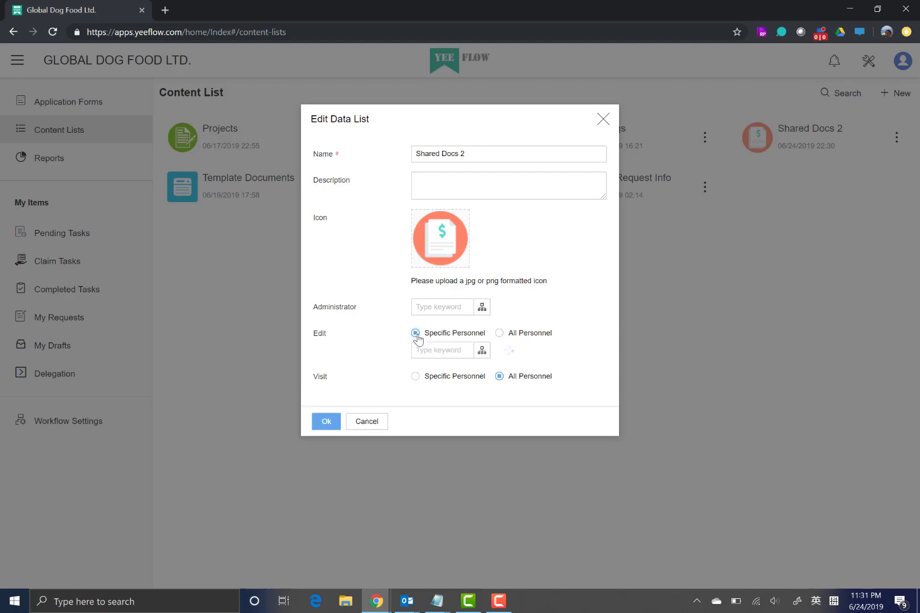
click(481, 352)
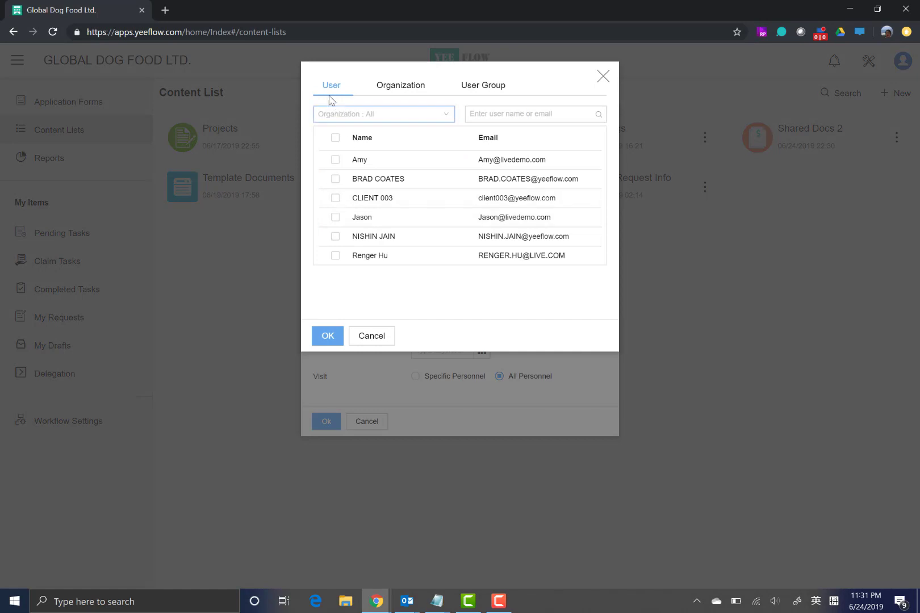
click(390, 88)
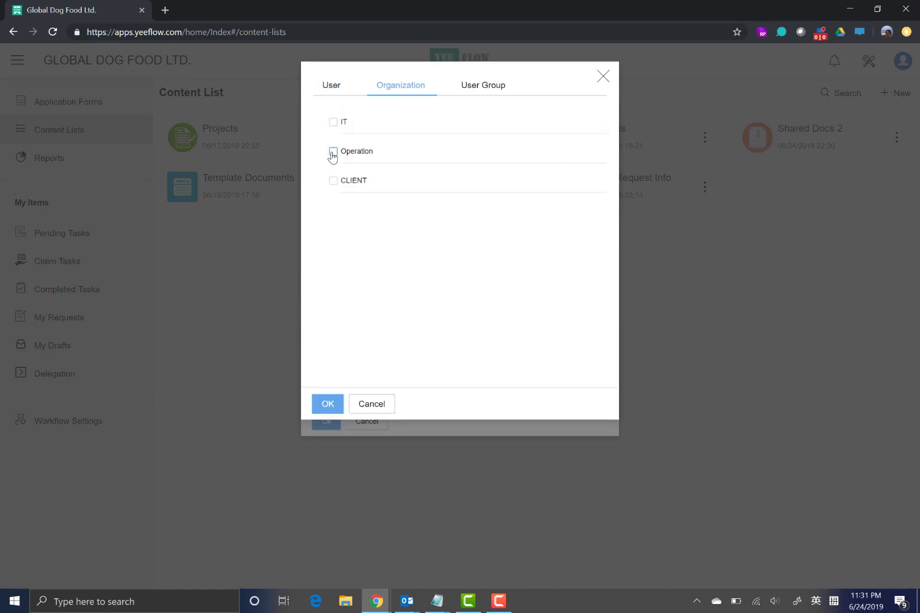
click(485, 88)
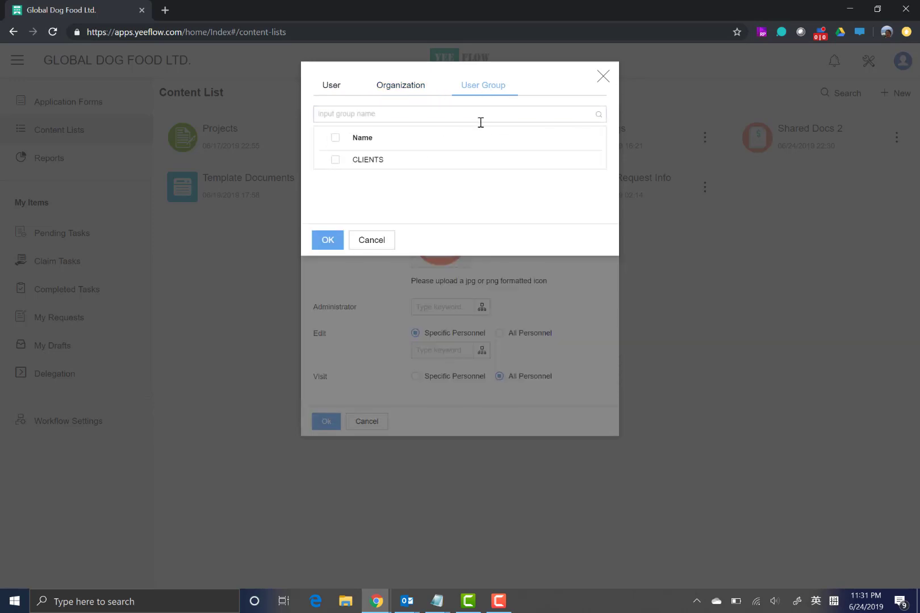
click(603, 76)
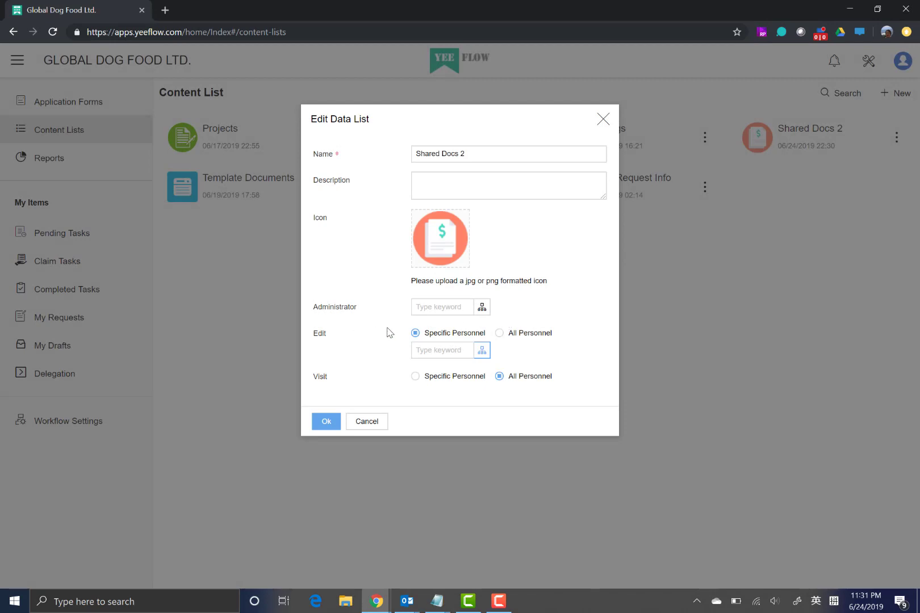
click(498, 334)
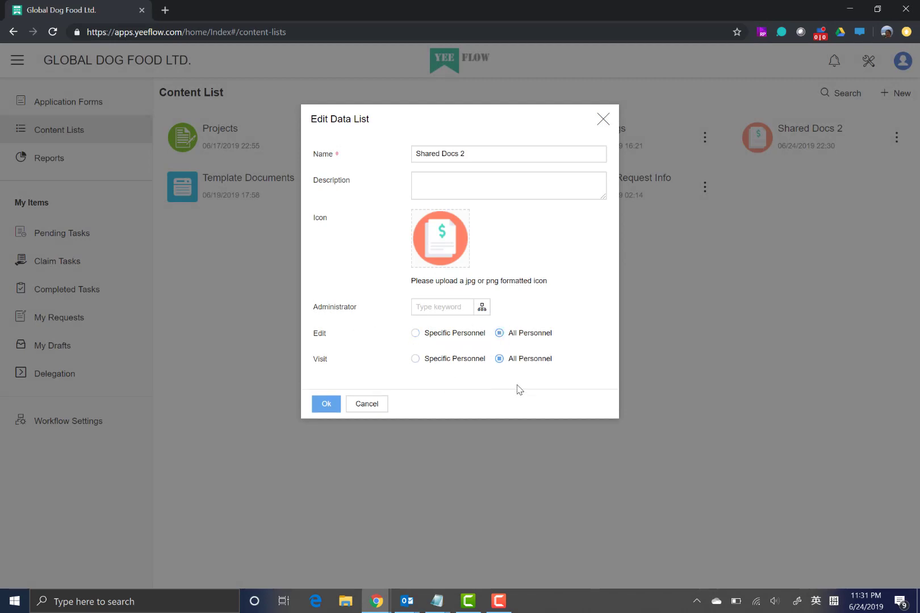
click(370, 409)
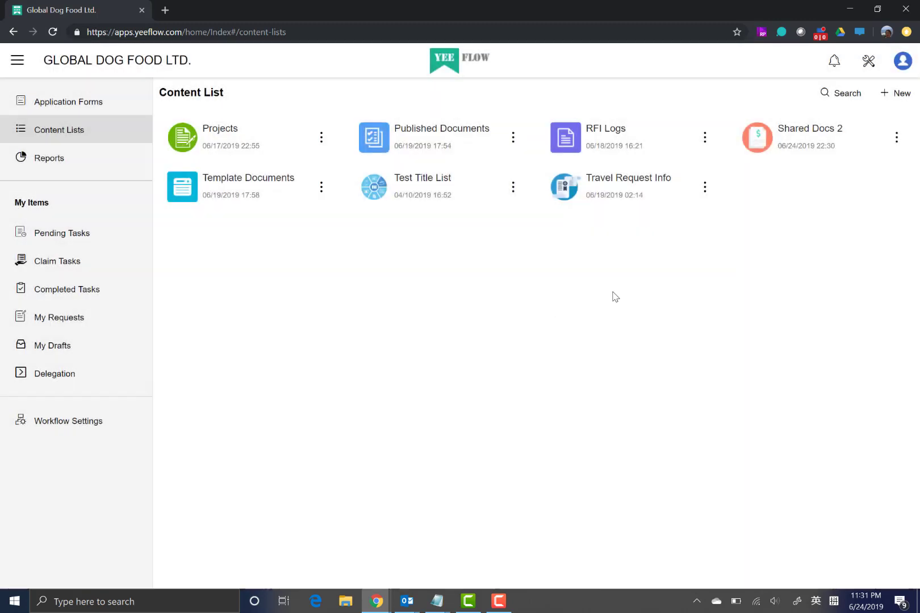
Step: Open the Shared Docs 2 list and go to its list settings
click(809, 134)
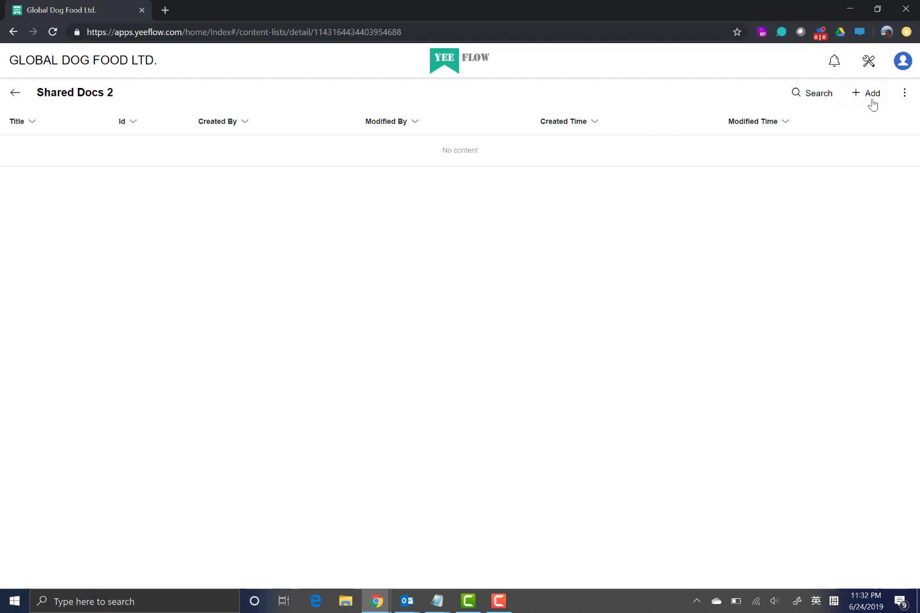
click(907, 100)
click(879, 164)
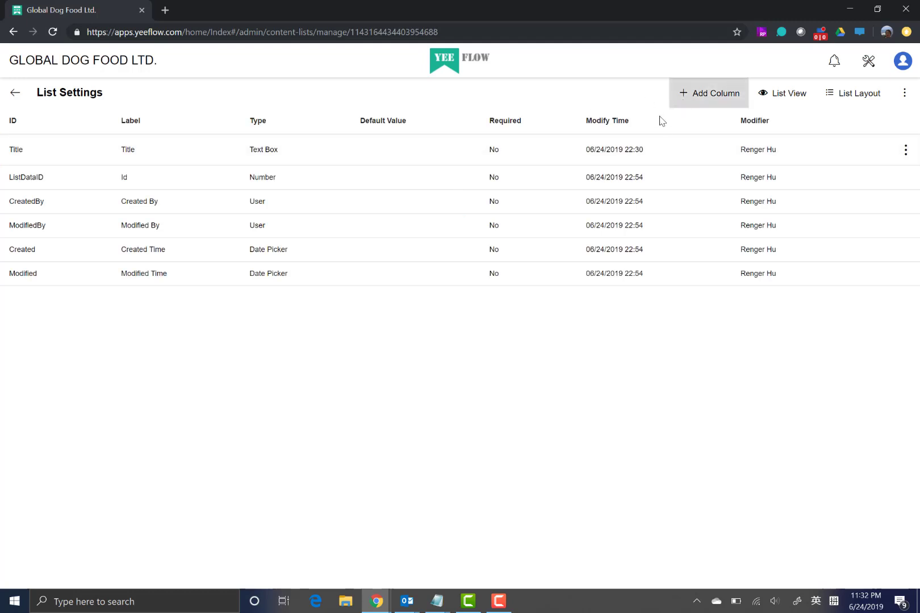
Step: Add a column labelled "Description" with the Text Area type to the list
click(694, 101)
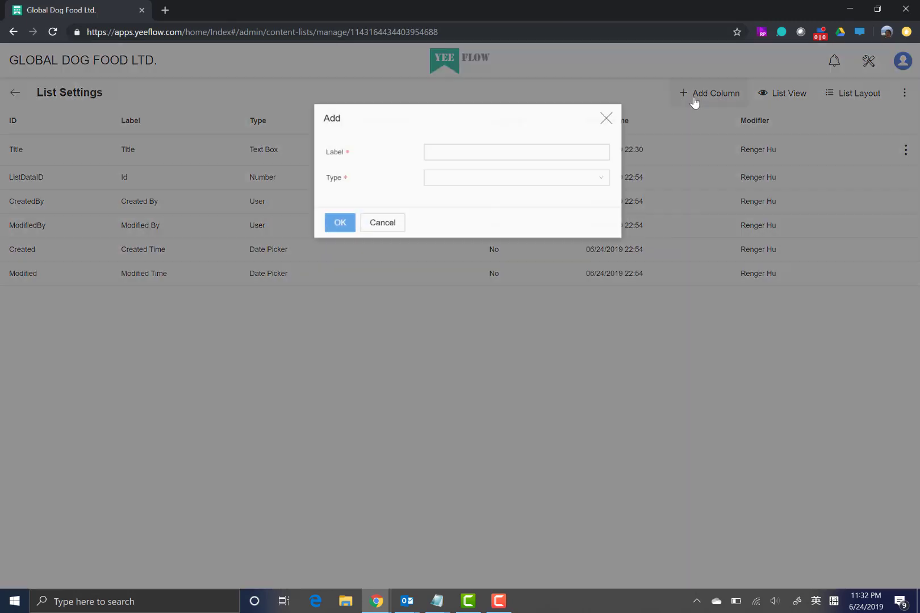
click(483, 151)
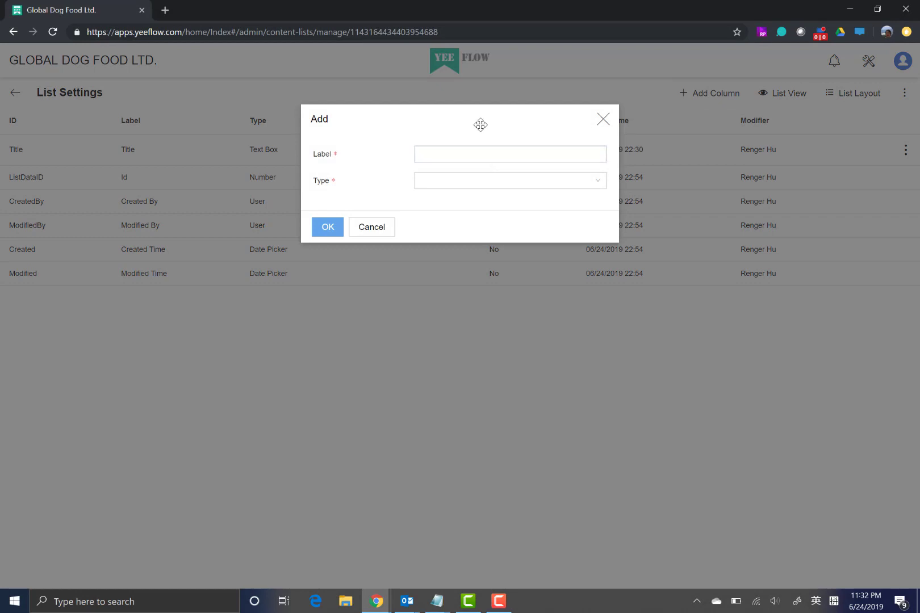
click(463, 159)
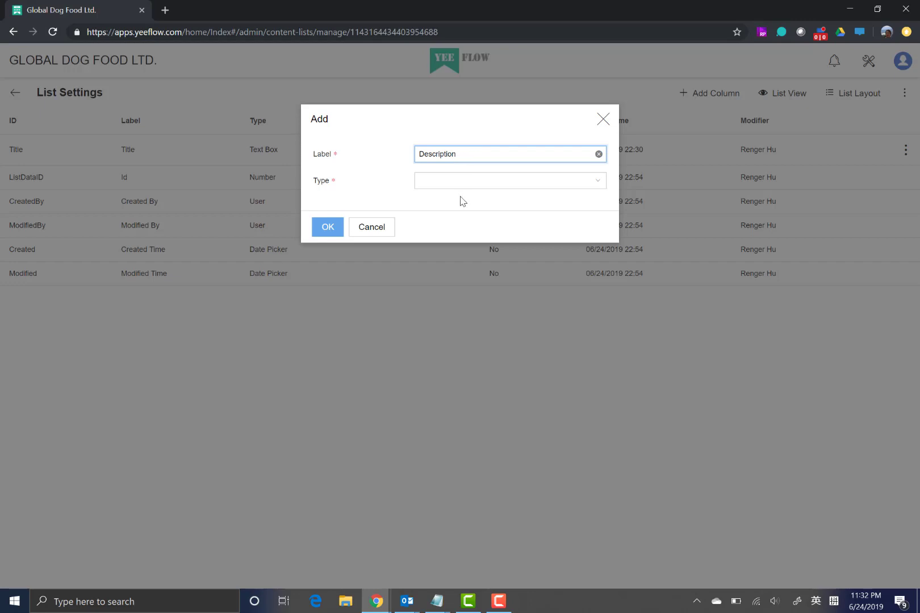
click(454, 182)
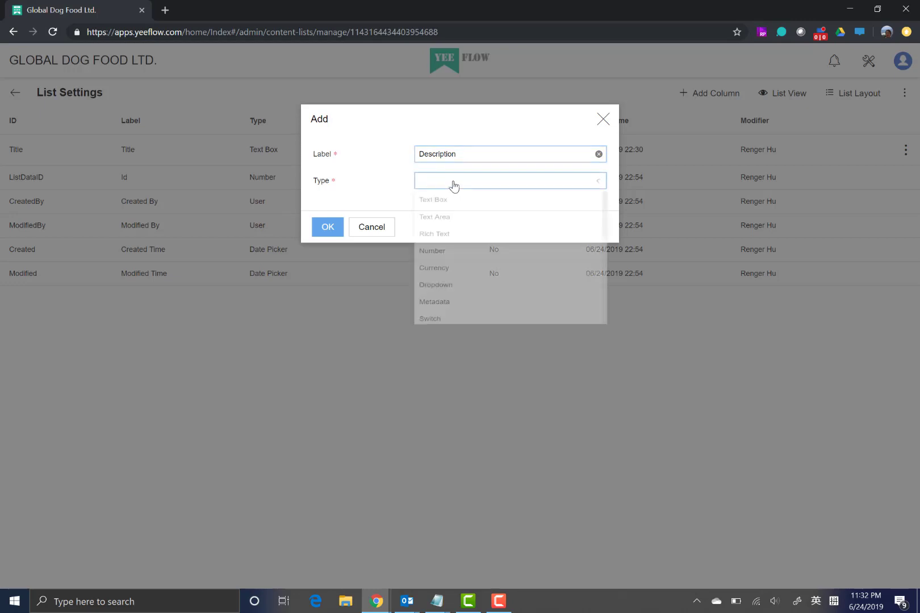
click(458, 222)
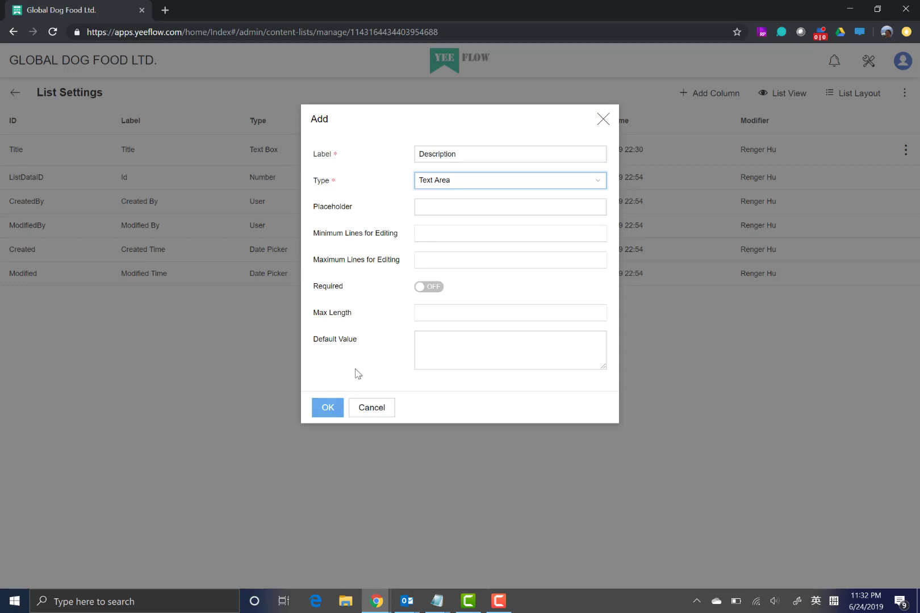
click(327, 417)
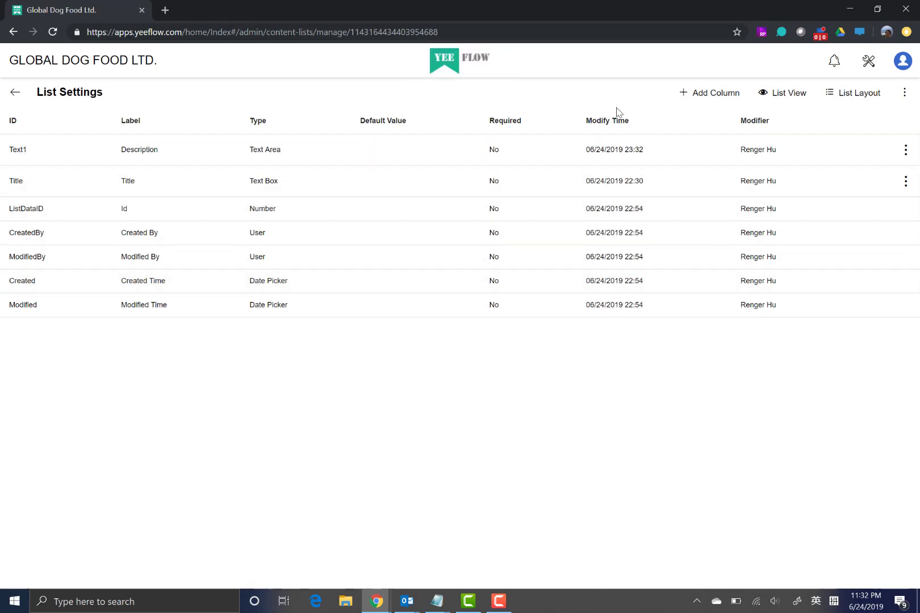
Step: Add a column labelled "Publish Date" with the Date Picker type to the list
click(702, 101)
click(549, 149)
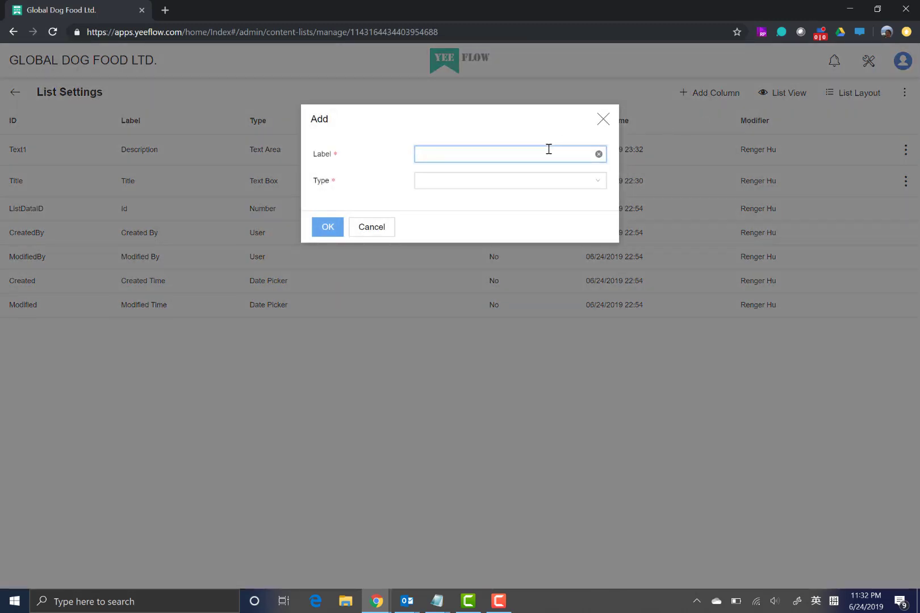
text(Publ)
text(ish Date)
click(543, 181)
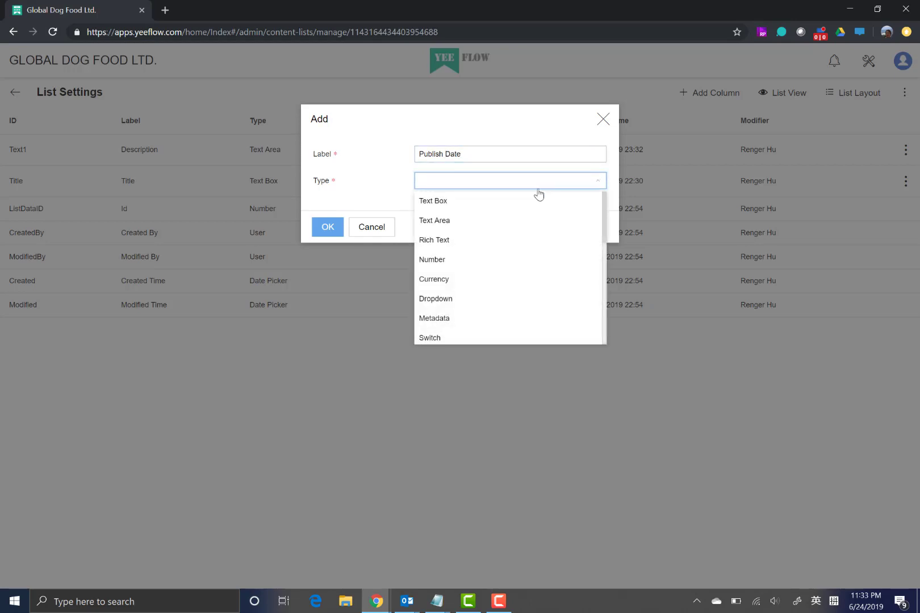
scroll(523, 228, down, 1)
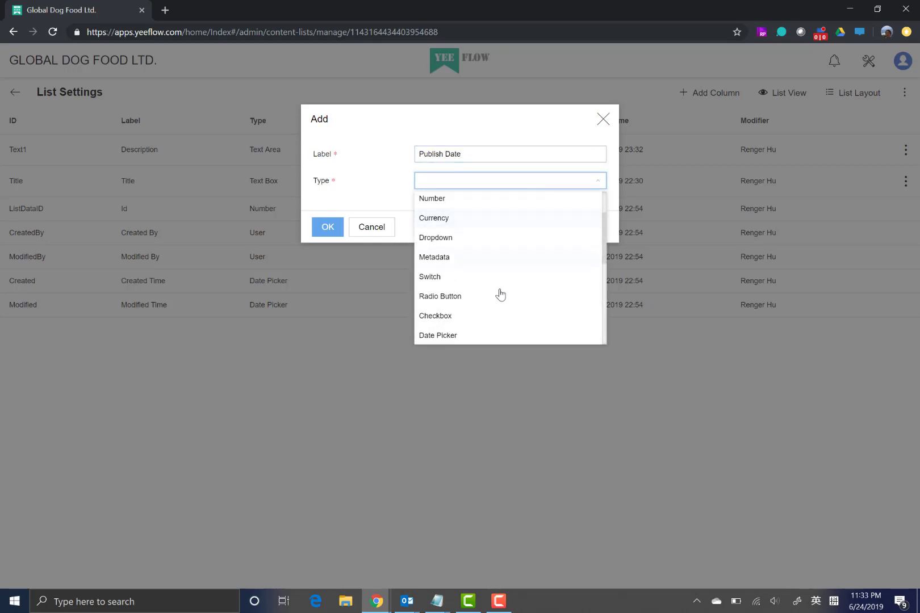
click(471, 336)
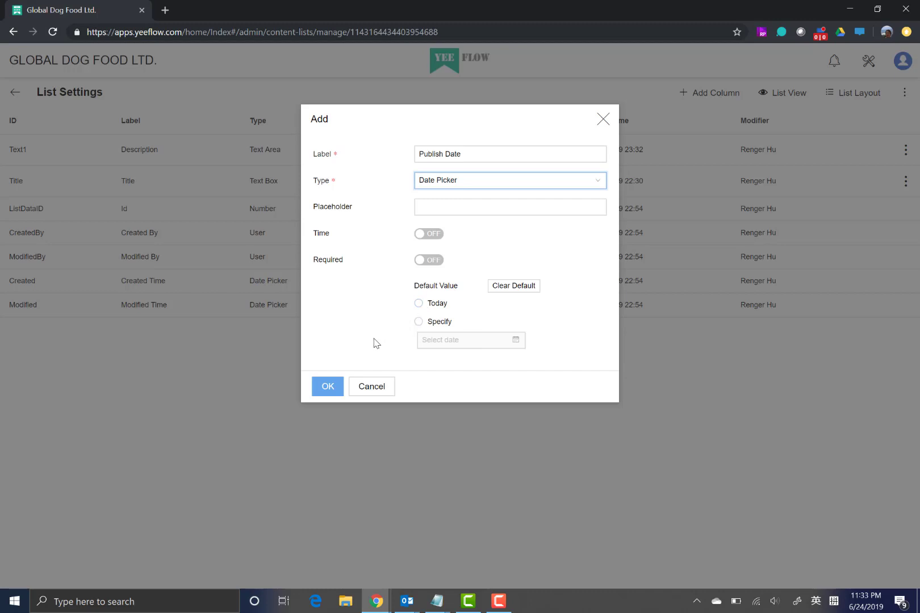
click(329, 387)
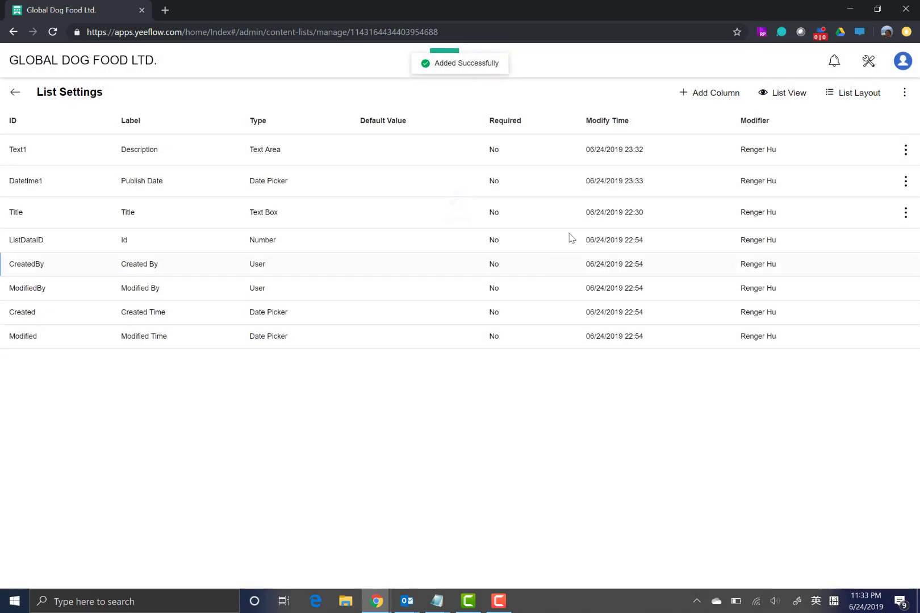
Step: Start a new column labelled "Valid Date" and set its type to Calculated
click(705, 100)
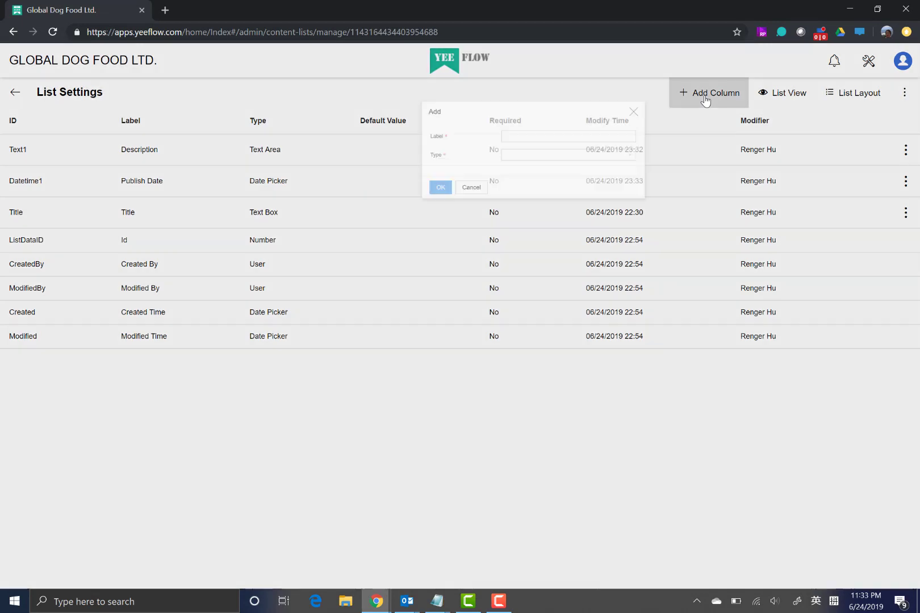
click(476, 150)
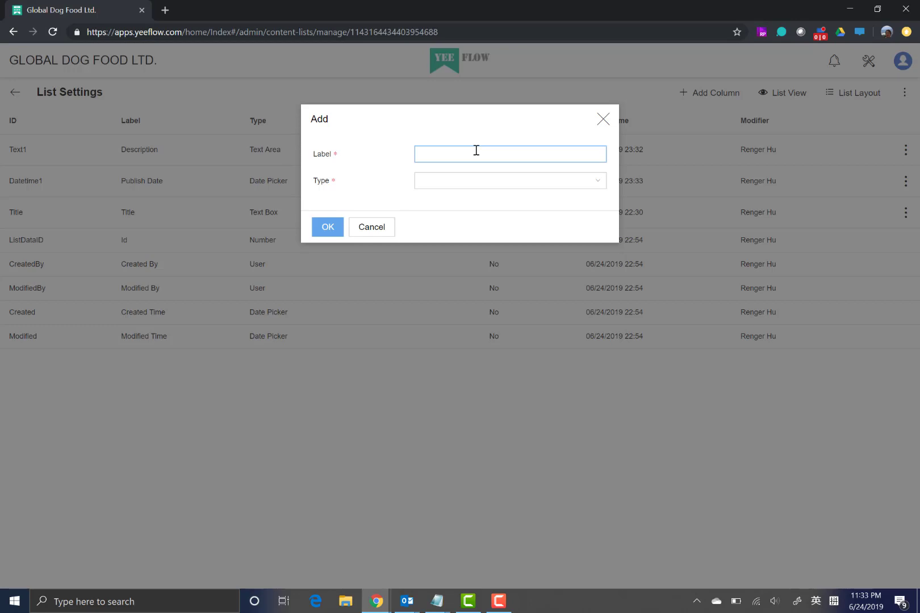
click(476, 150)
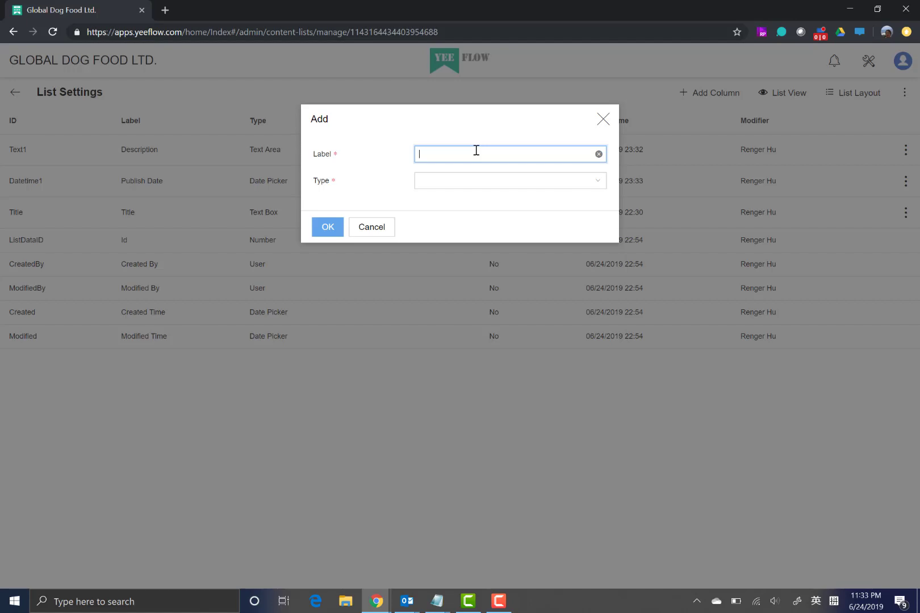
text(Valid Date)
click(501, 192)
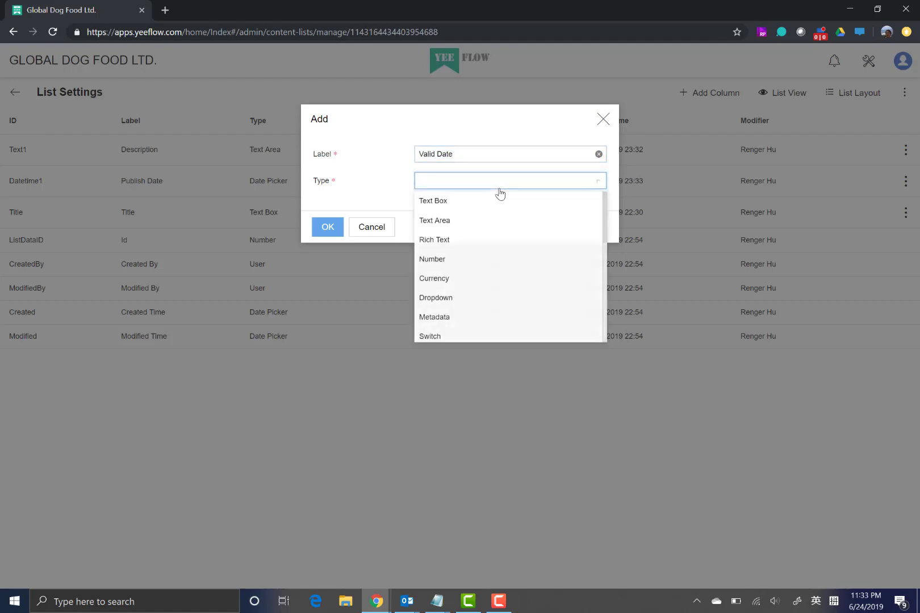
scroll(501, 229, down, 2)
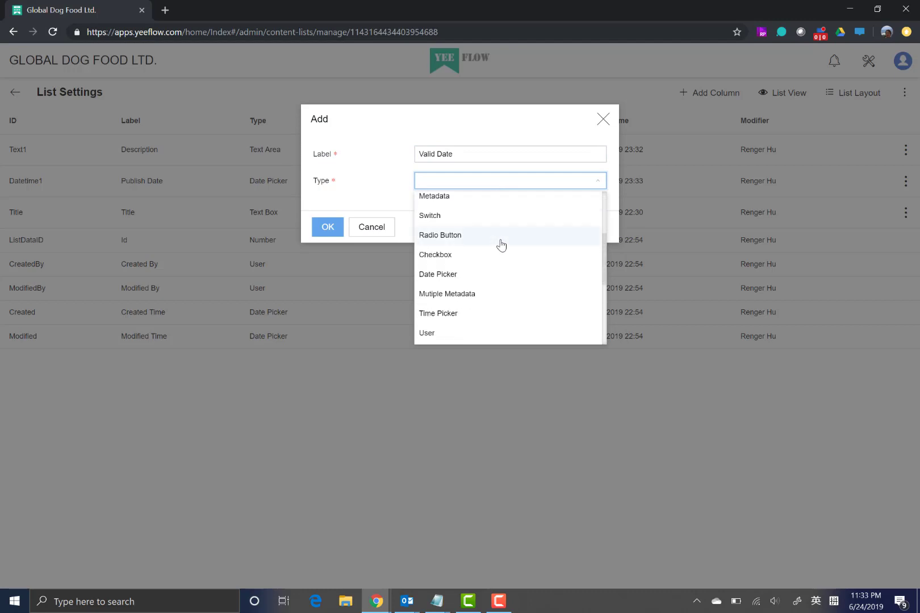
scroll(501, 244, down, 2)
scroll(501, 244, down, 1)
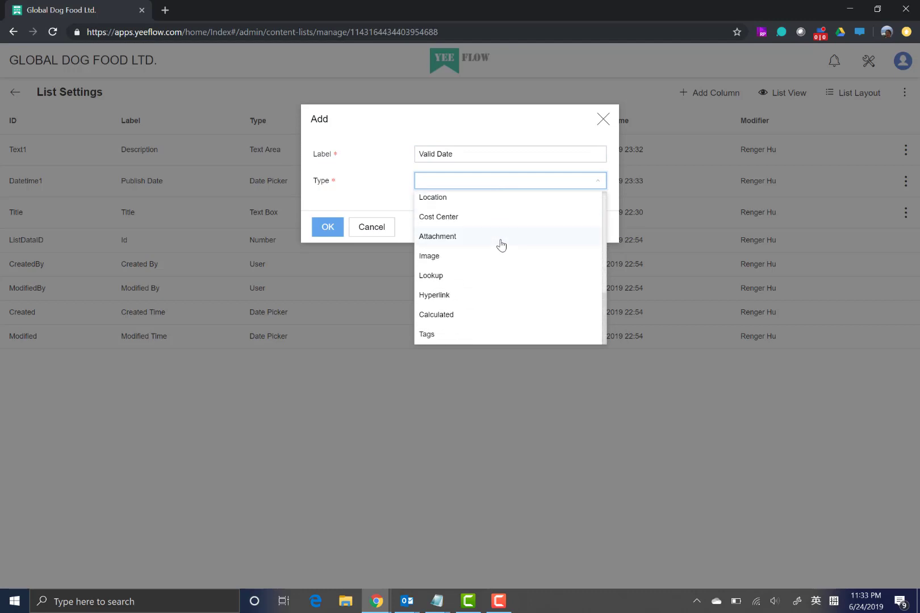
click(446, 321)
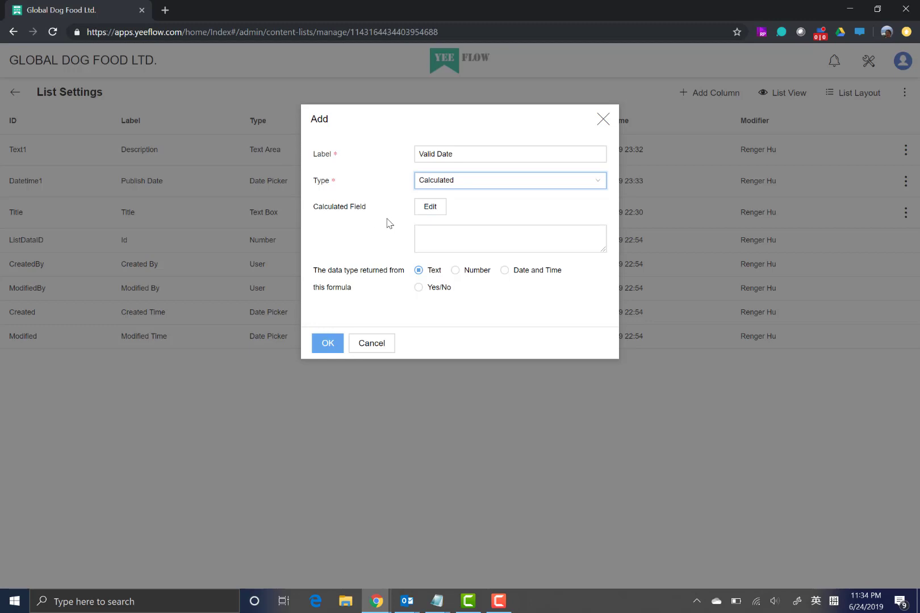
Step: Insert the dateAdd date function into the Valid Date column's calculated field expression
click(430, 208)
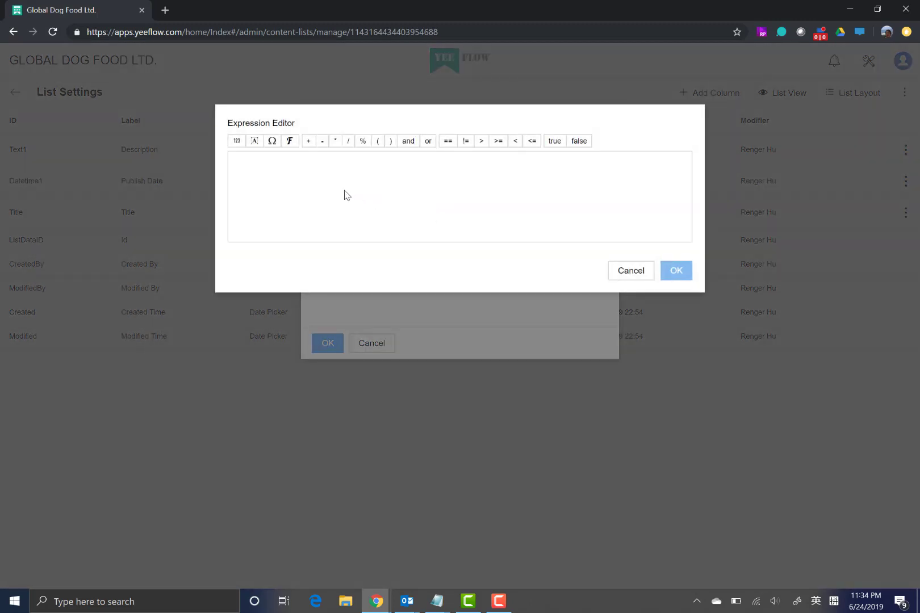
click(291, 142)
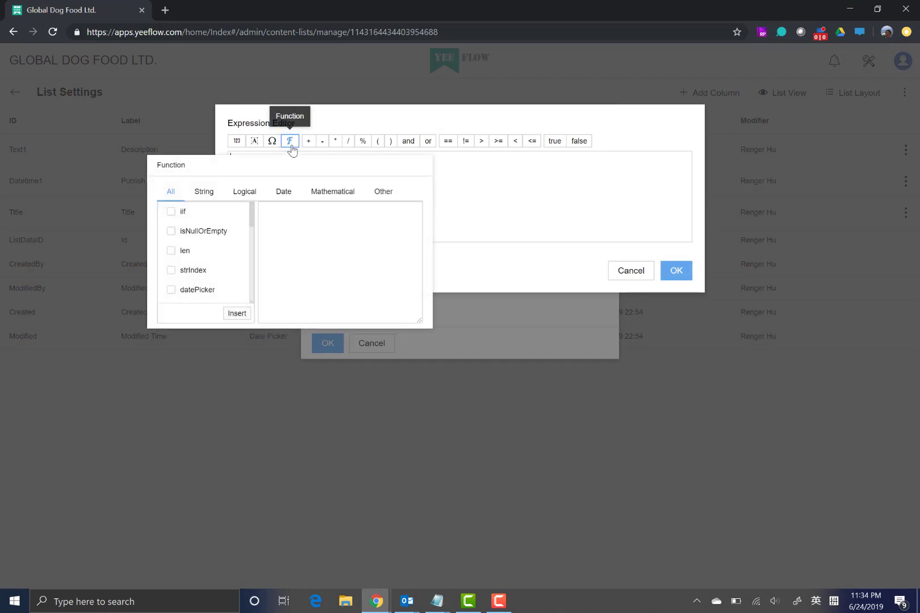
click(283, 193)
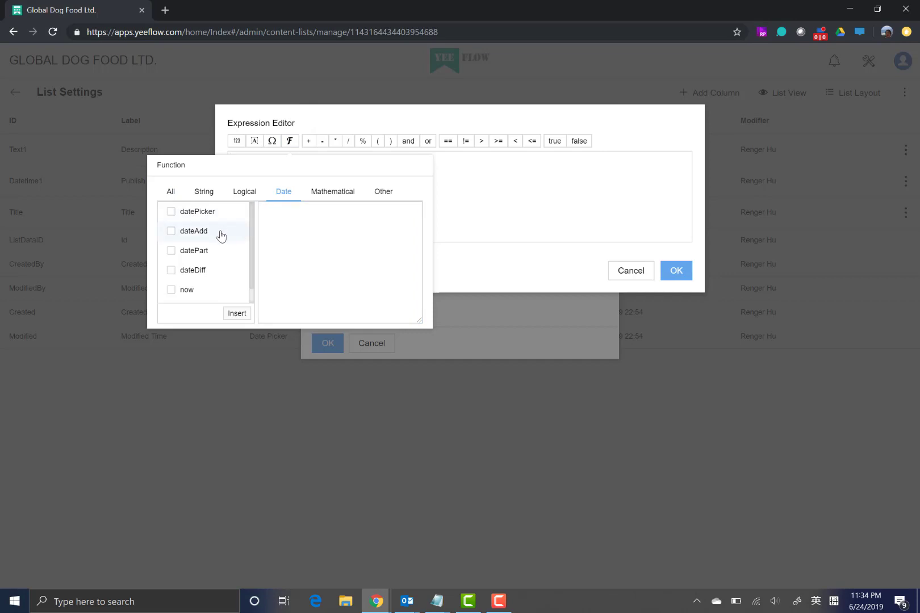
click(170, 232)
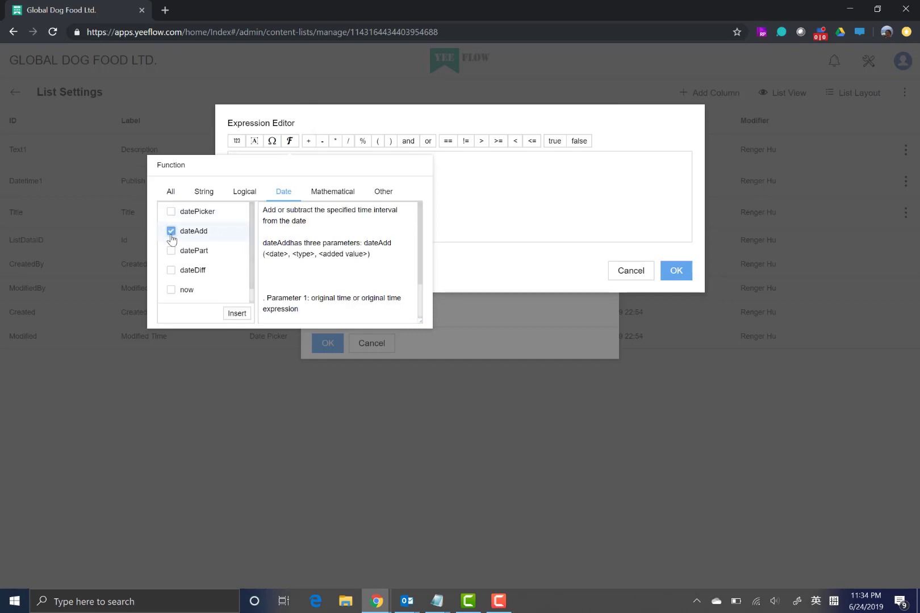
click(238, 315)
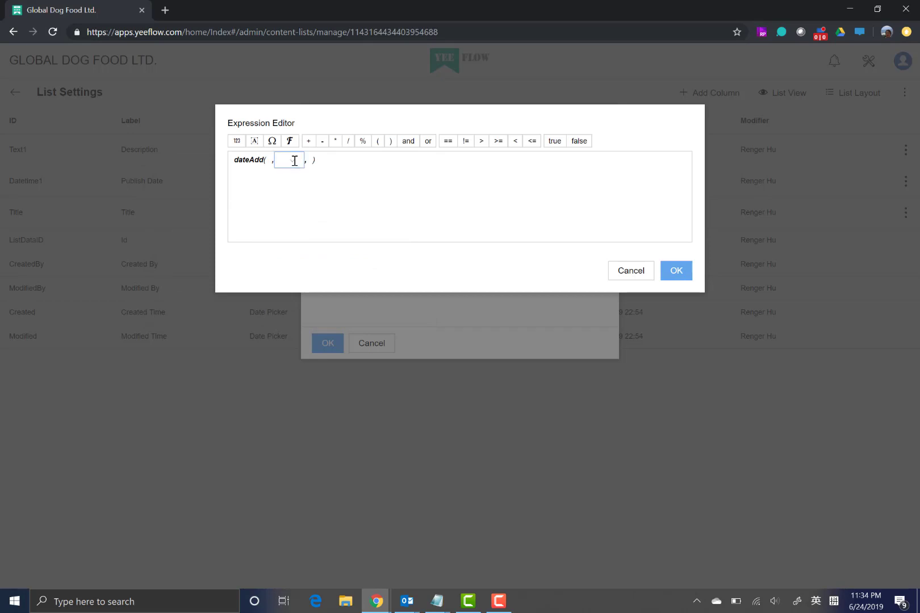
Step: Set the dateAdd function's unit to year and its amount to 1
click(294, 161)
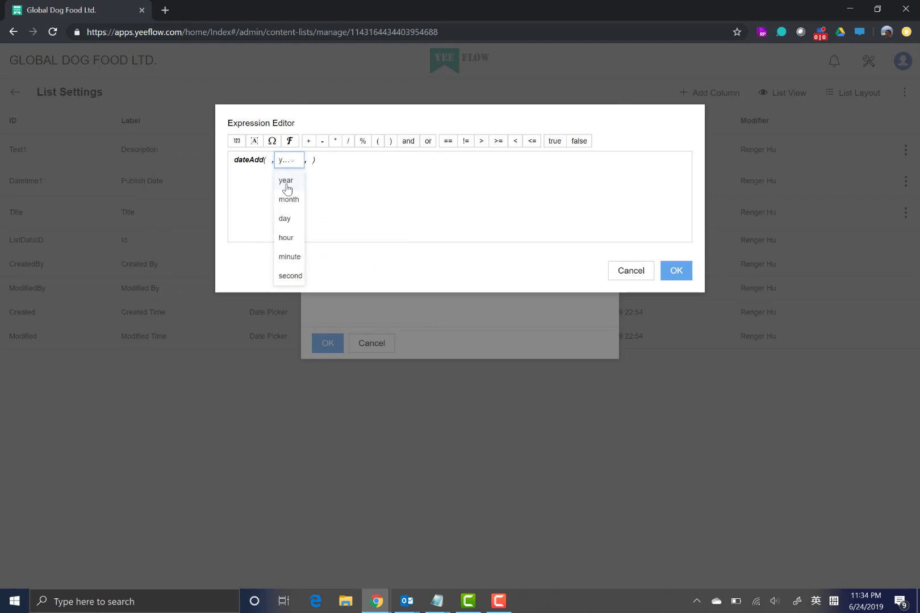
click(287, 187)
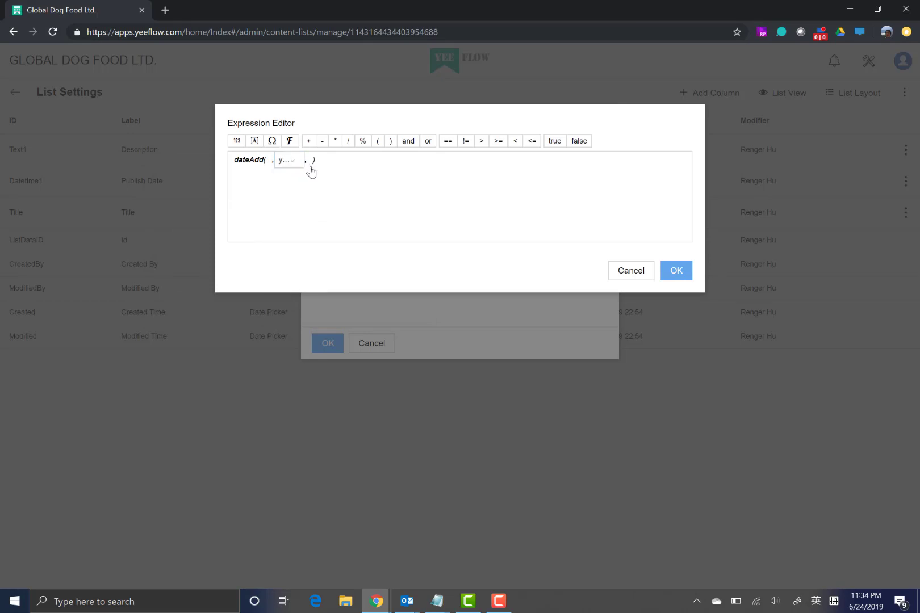
click(309, 169)
text(1)
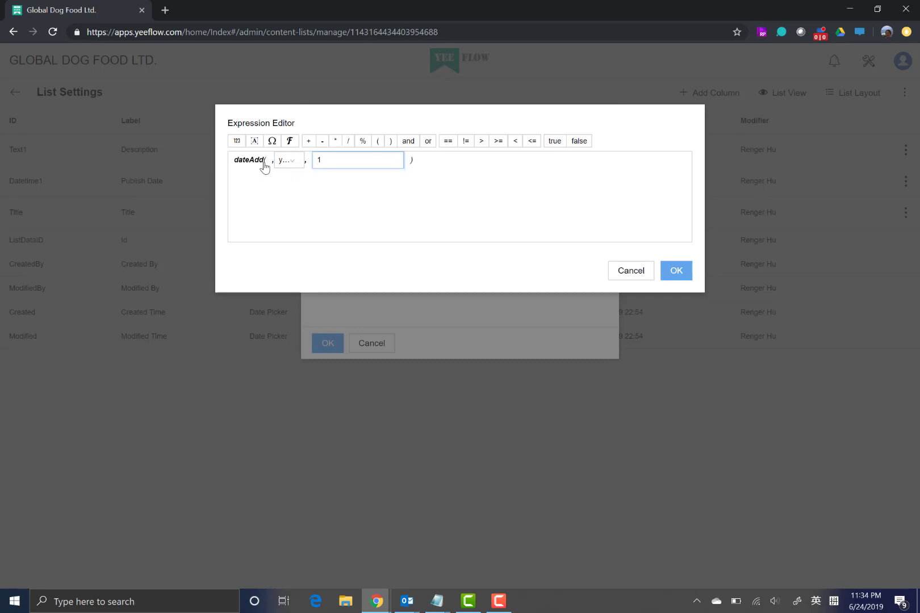
Step: Insert the Publish Date list field as the first argument of the dateAdd function
click(267, 160)
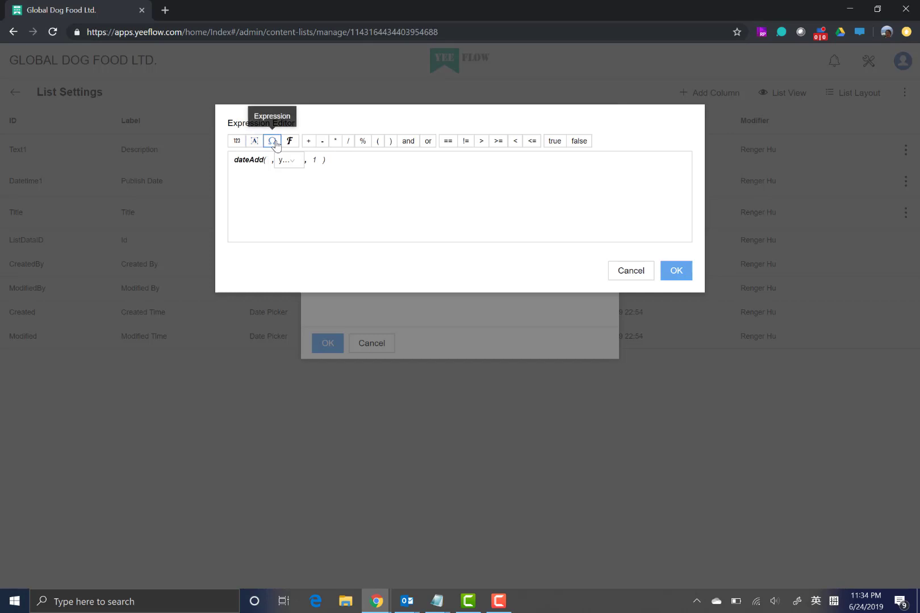
click(272, 147)
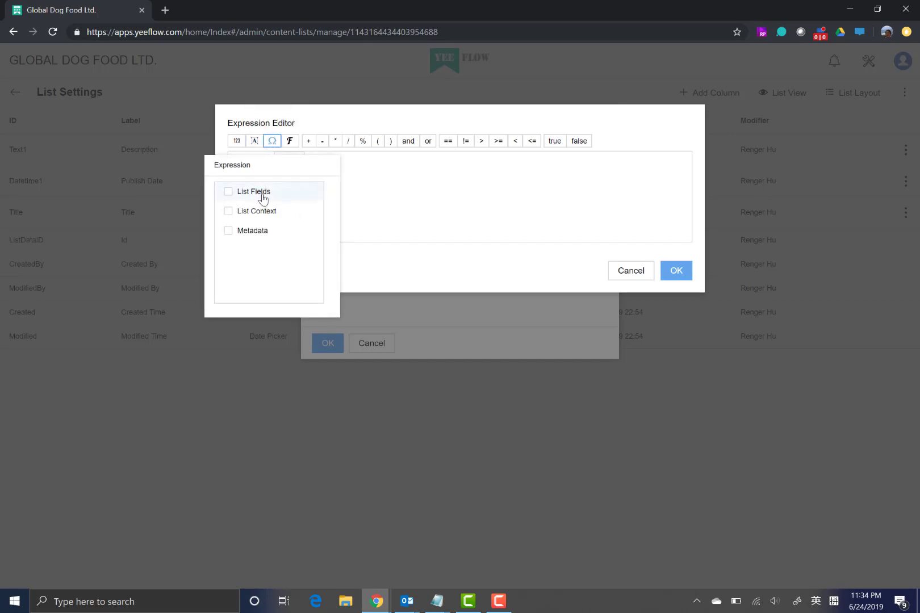
click(296, 197)
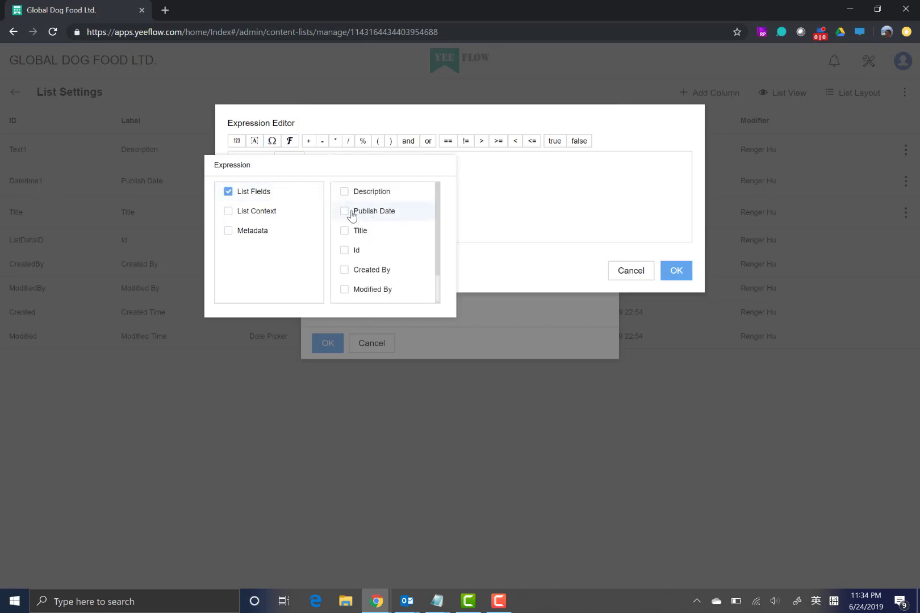
click(348, 212)
click(422, 293)
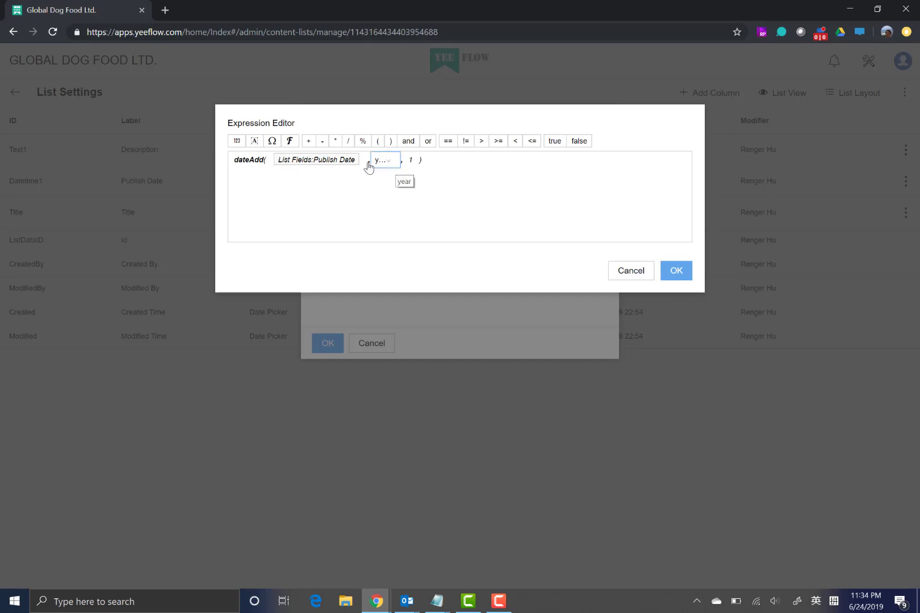
Step: Apply the expression and save the Valid Date column with Date and Time as the formula's returned data type
click(676, 271)
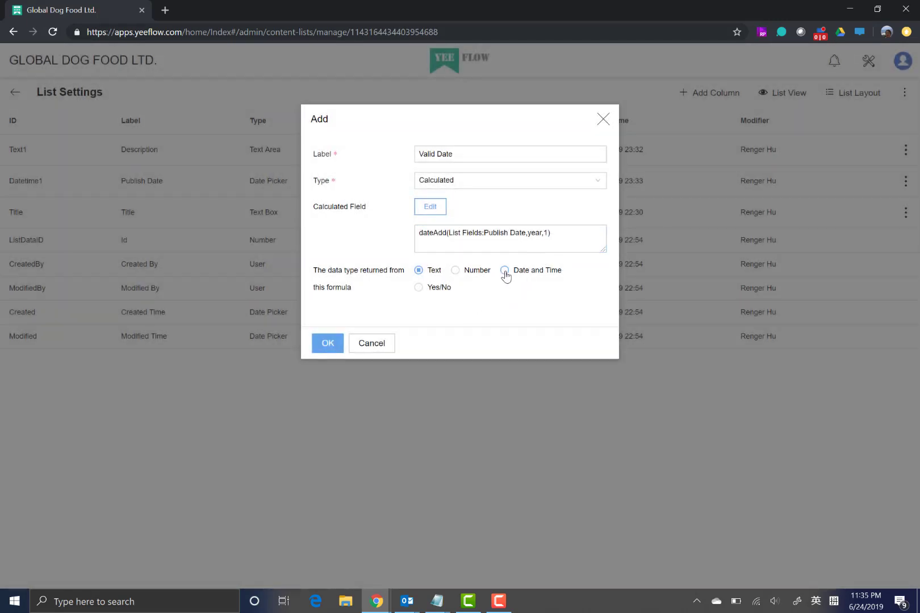
click(505, 271)
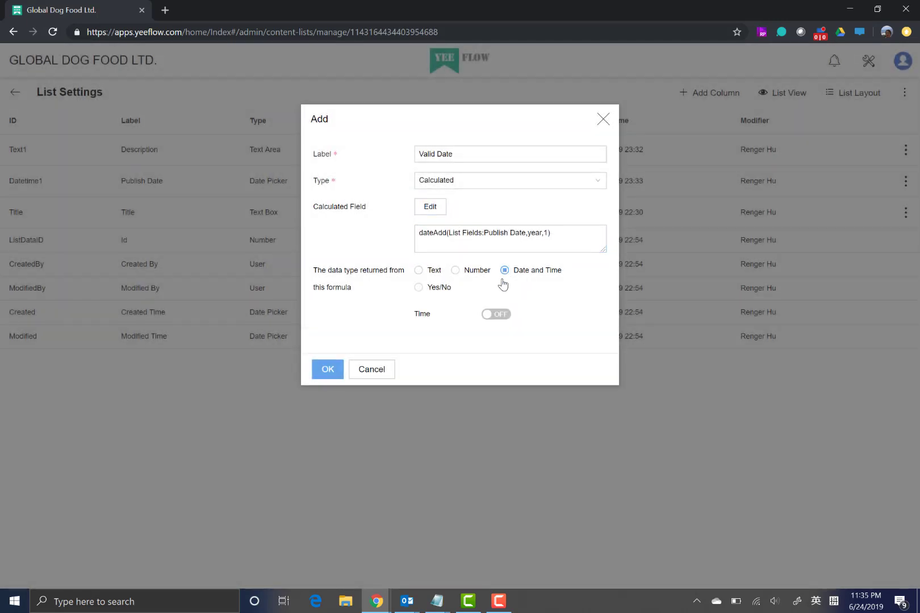
click(329, 372)
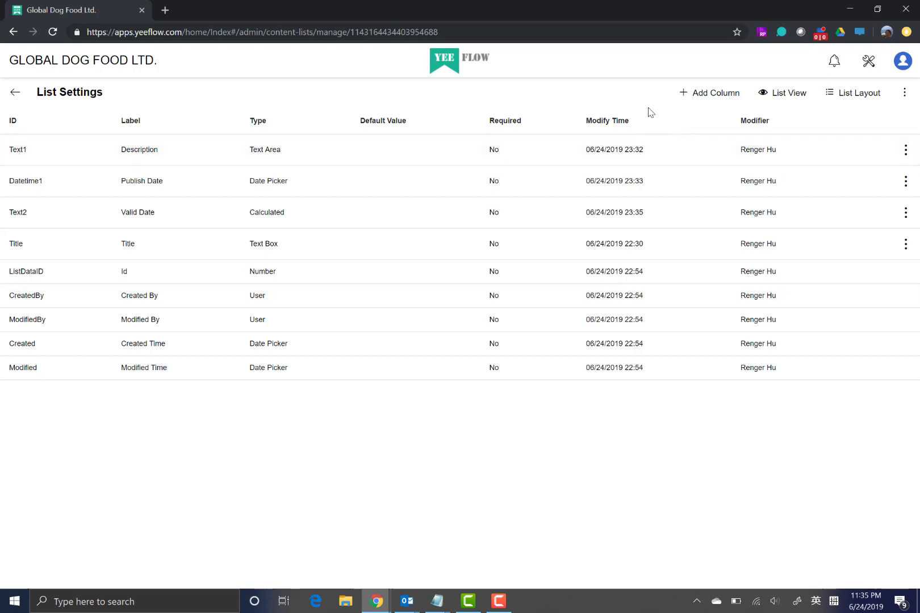
Step: Add a column labelled "Approver" with the User type to the list
click(700, 100)
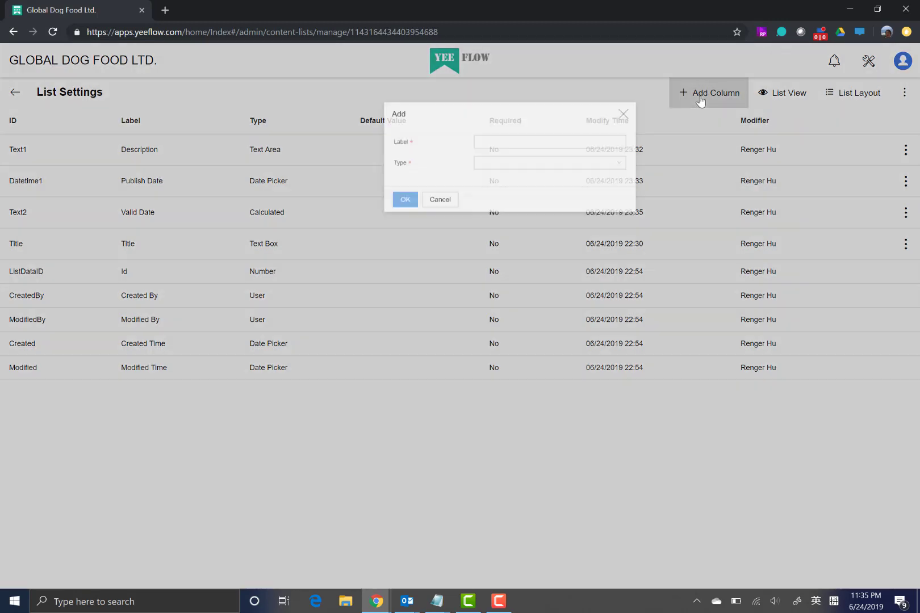
click(520, 156)
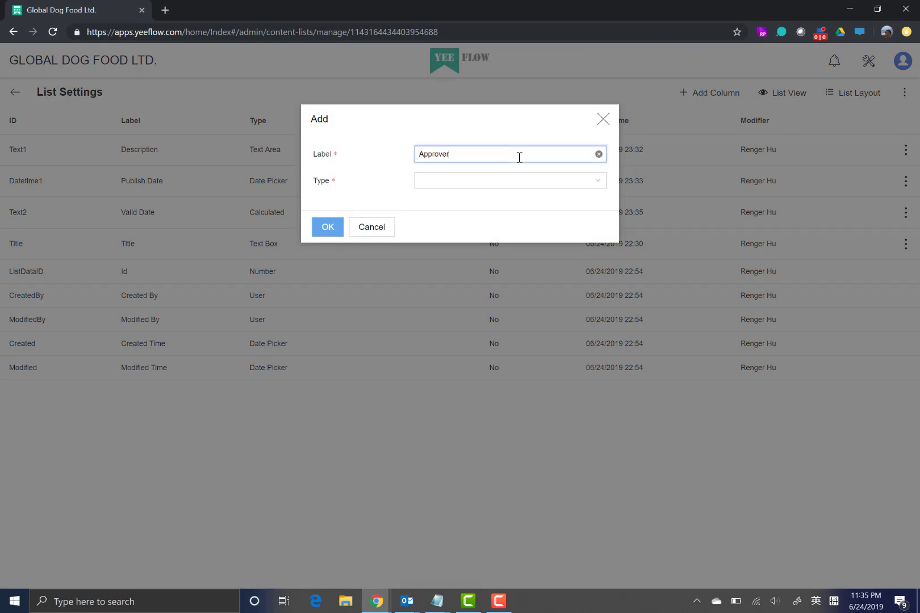
click(480, 184)
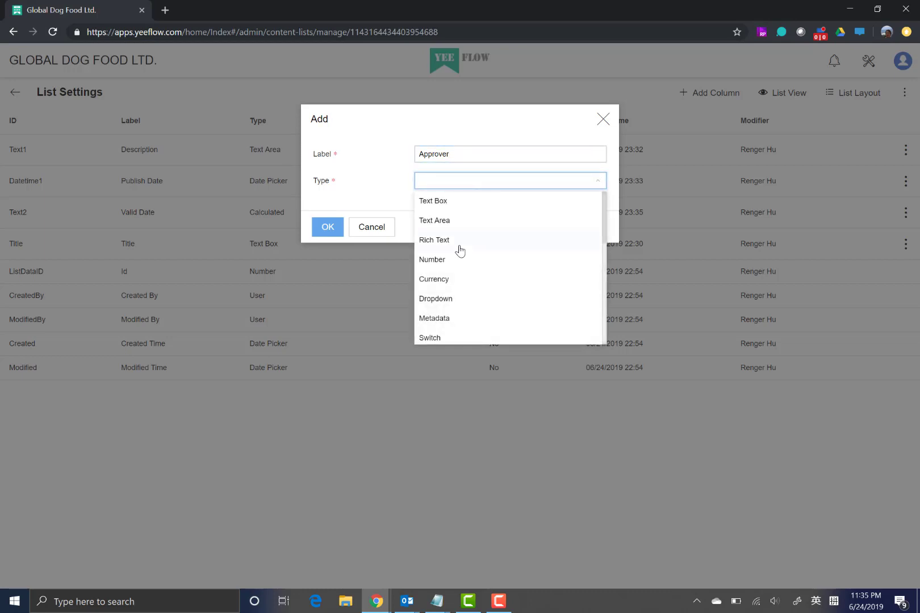
scroll(461, 253, down, 2)
scroll(460, 261, down, 2)
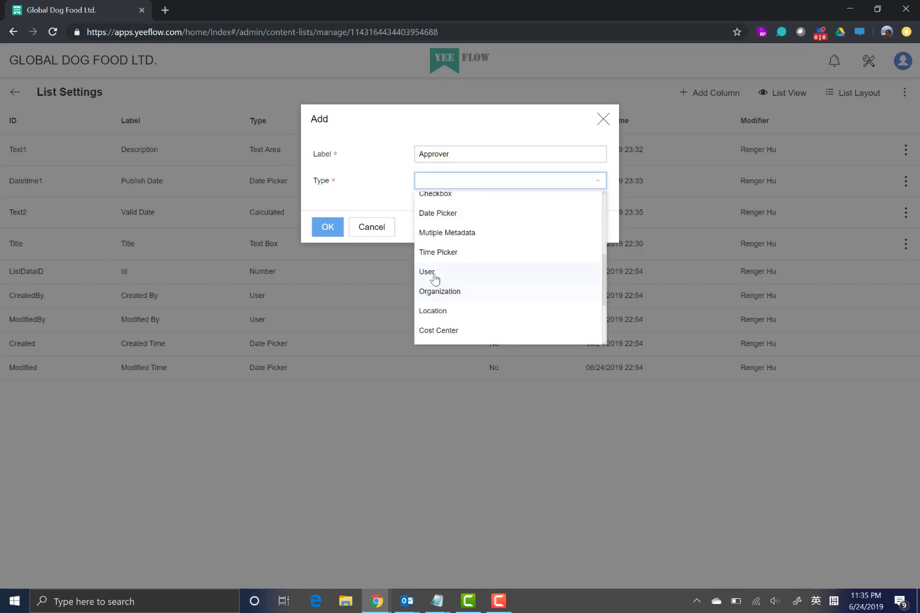
click(435, 276)
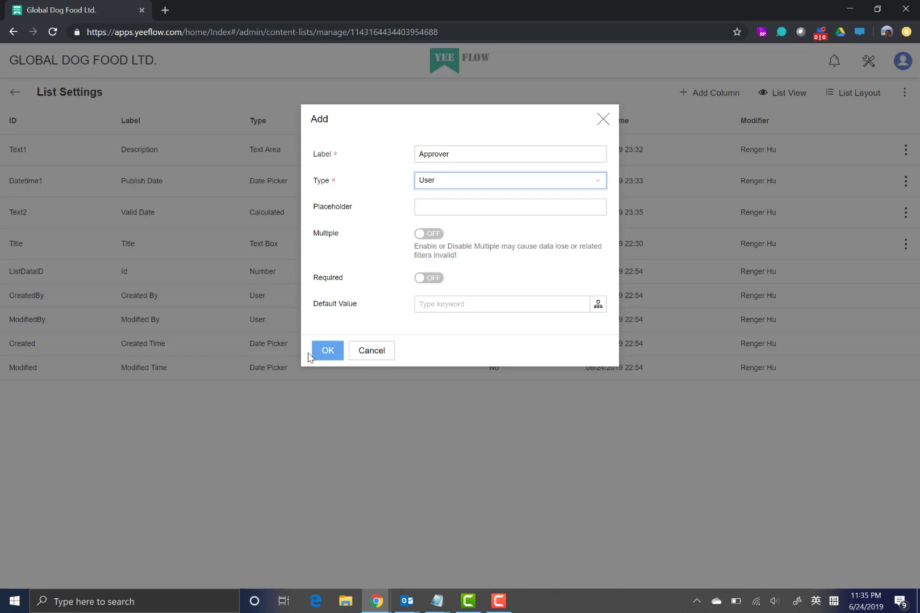
click(328, 351)
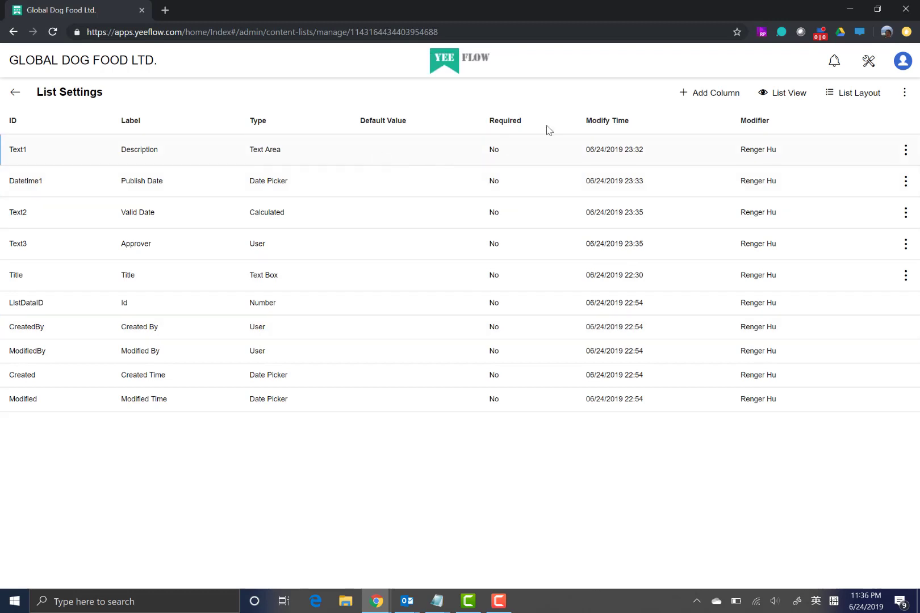
Step: Start a new column labelled "Status" and set its type to Dropdown
click(697, 95)
click(510, 154)
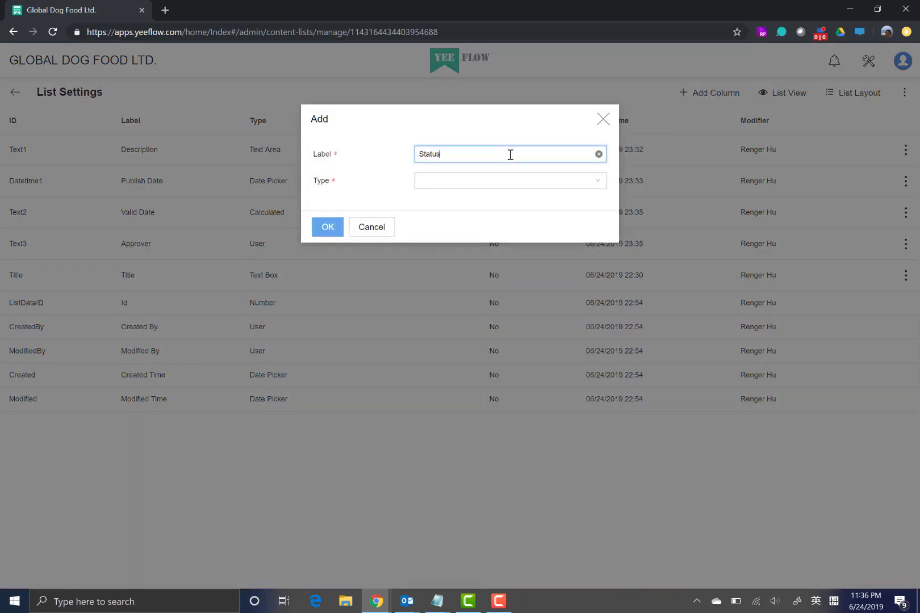
click(511, 180)
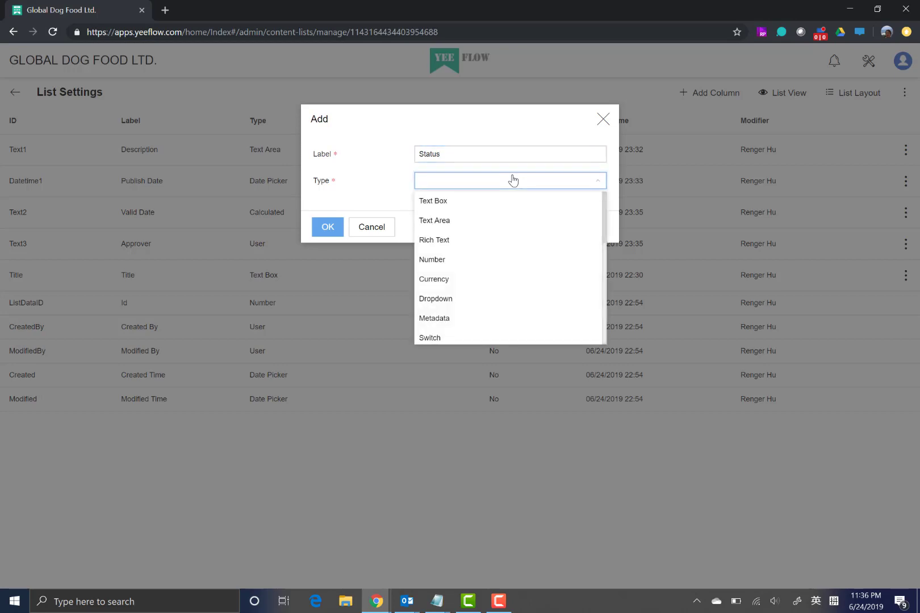
click(452, 307)
Step: Name the Status choices "Draft", "Published" and "Archived", make Draft the default, and save the column
click(386, 258)
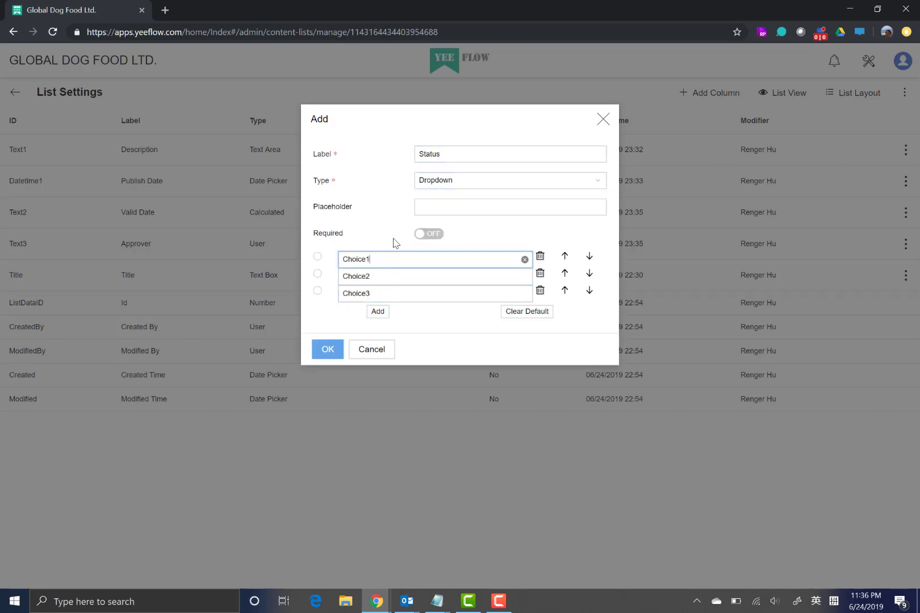
drag(393, 256, 286, 253)
text(Draft)
drag(387, 278, 289, 277)
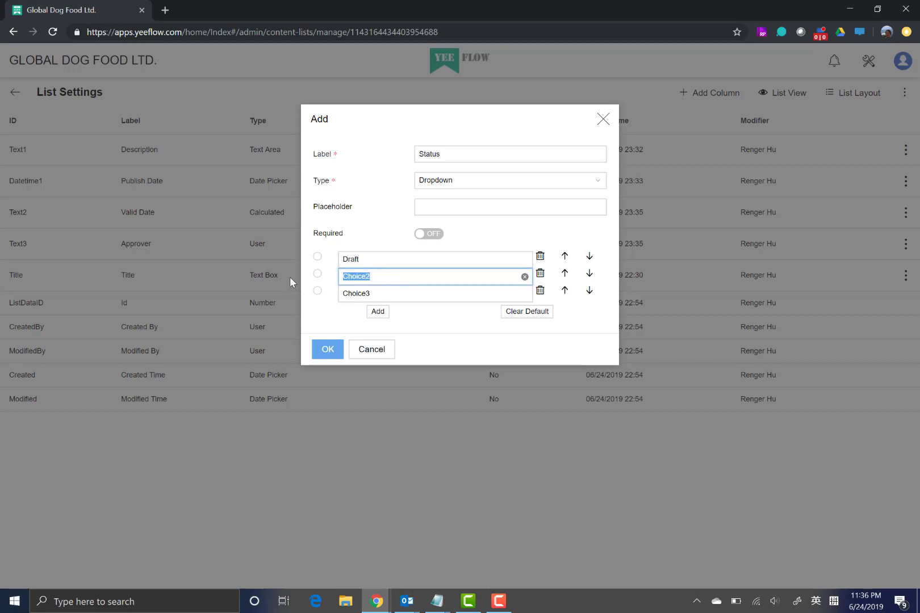
text(Published)
click(409, 296)
text(Archived)
click(317, 256)
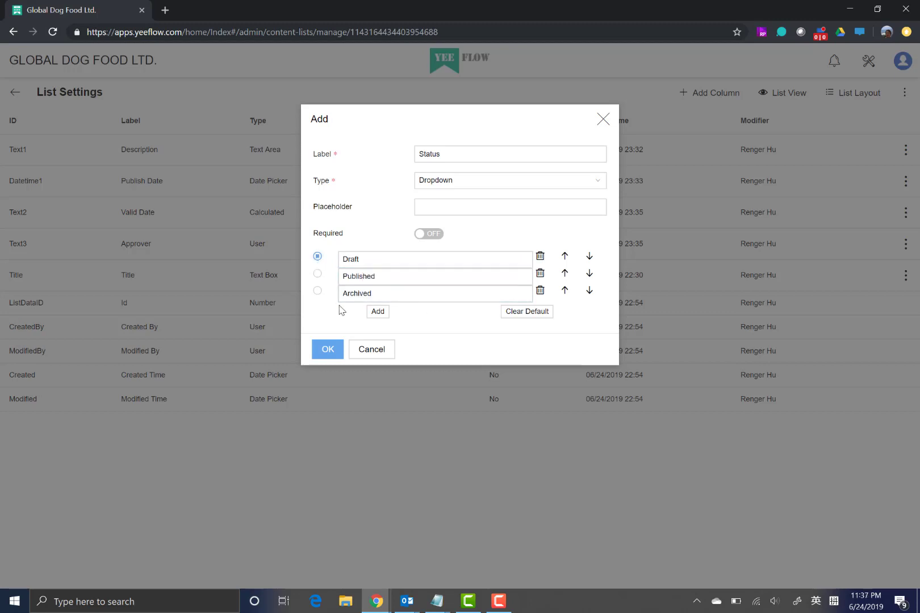
click(327, 349)
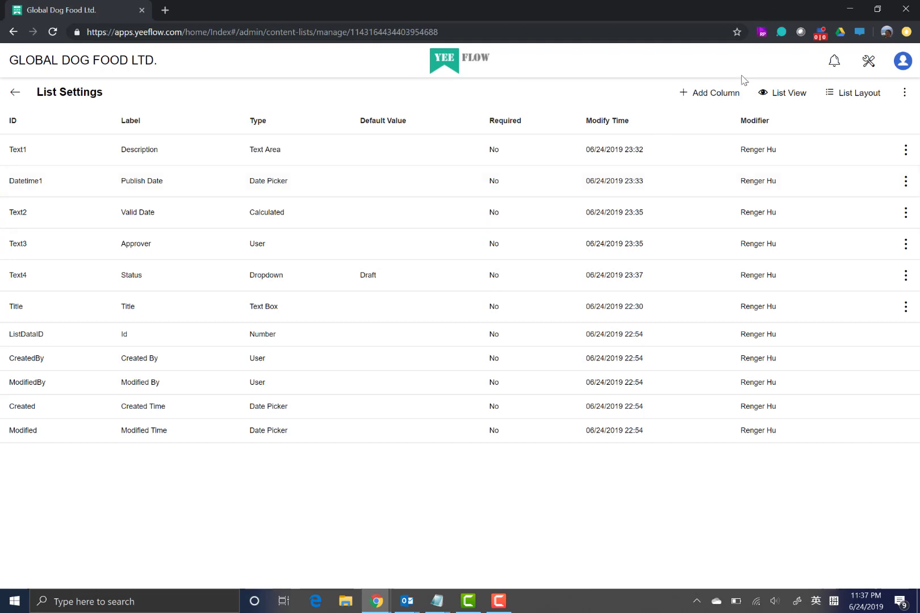
Step: Add a column labelled "File" with the Attachment type, the File Section display style and multiple uploads enabled
click(719, 93)
click(523, 156)
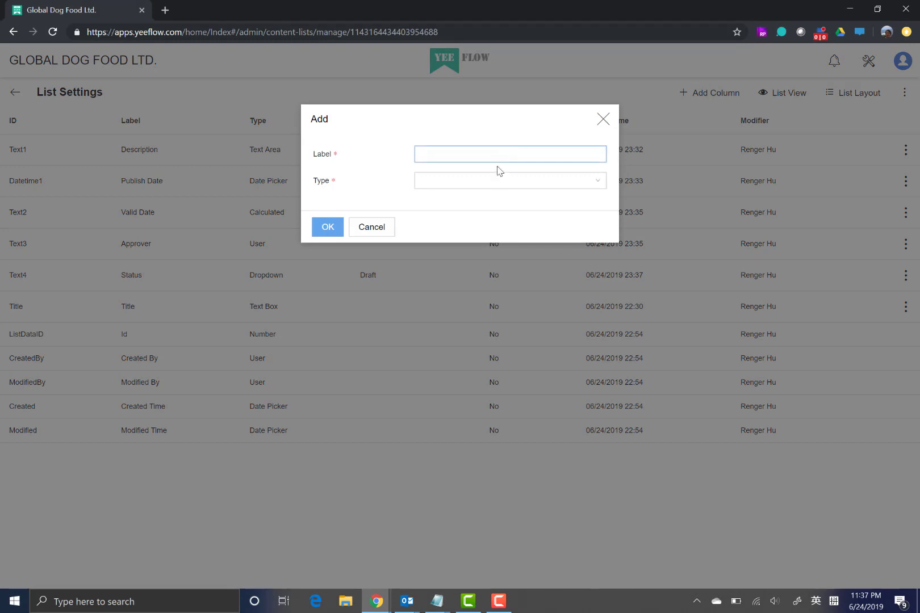
click(495, 187)
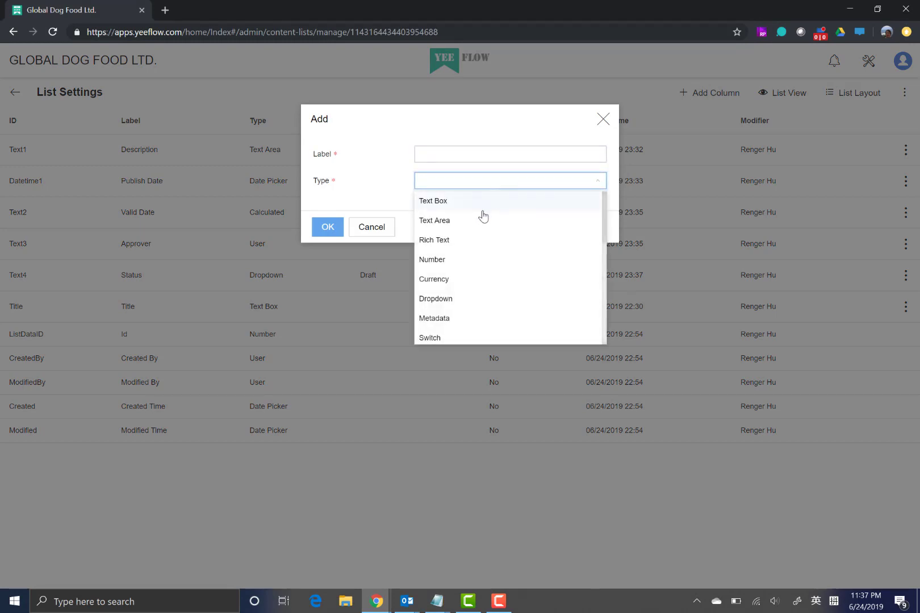
scroll(475, 252, down, 2)
scroll(476, 251, down, 1)
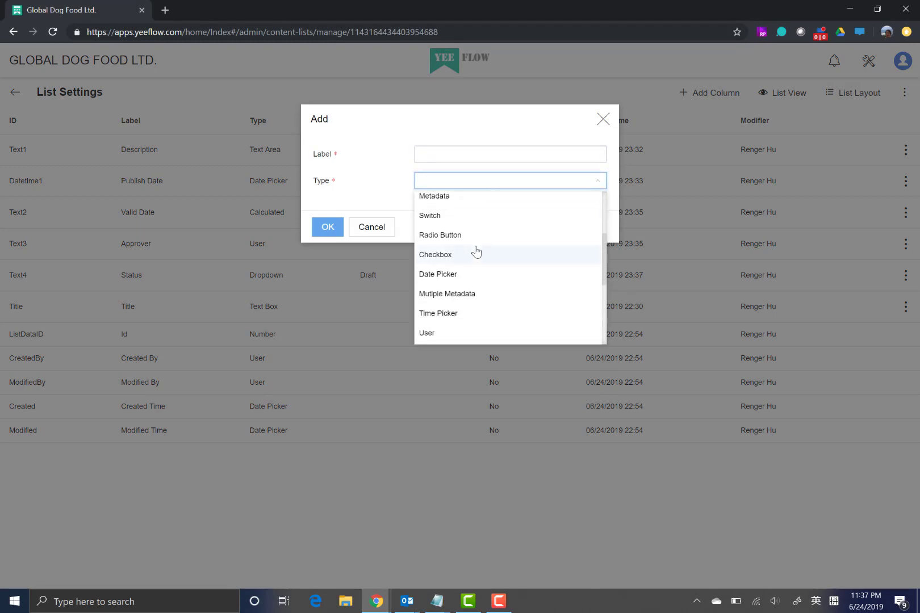
scroll(476, 252, down, 3)
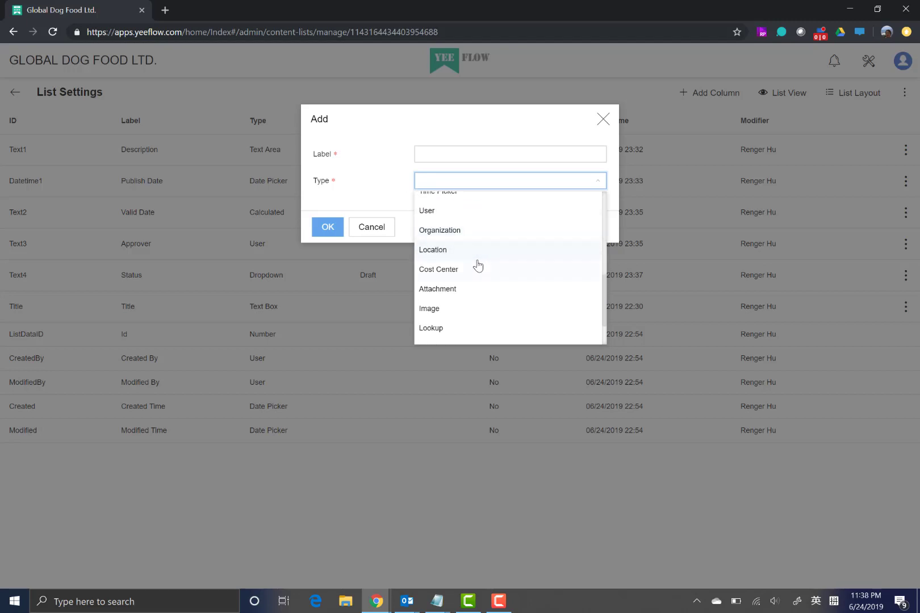
click(460, 293)
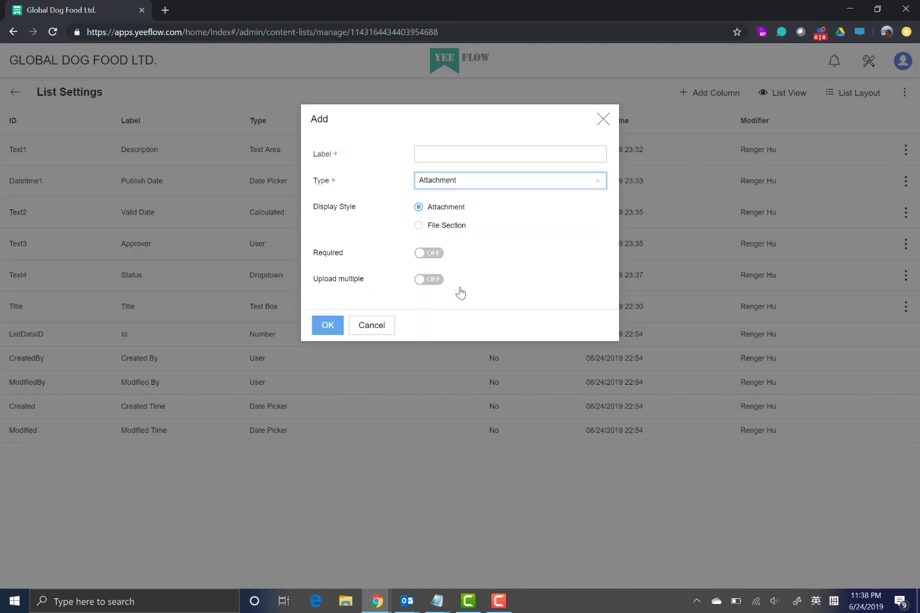
click(419, 227)
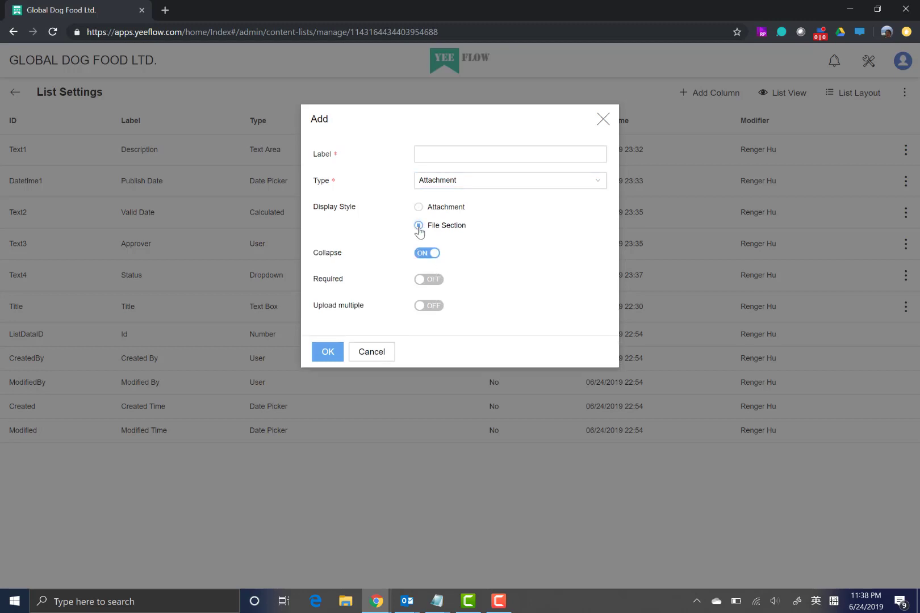
click(454, 156)
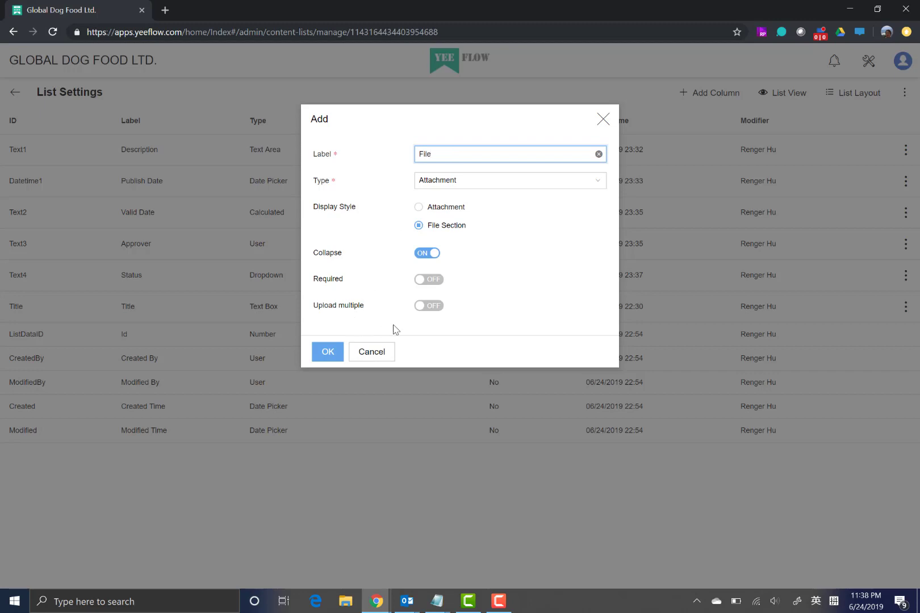
click(431, 306)
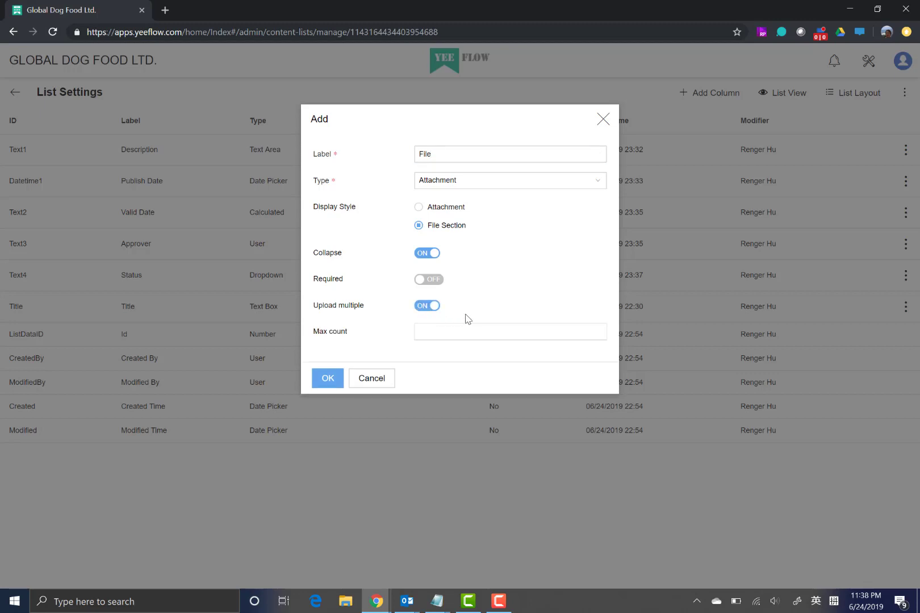
click(332, 381)
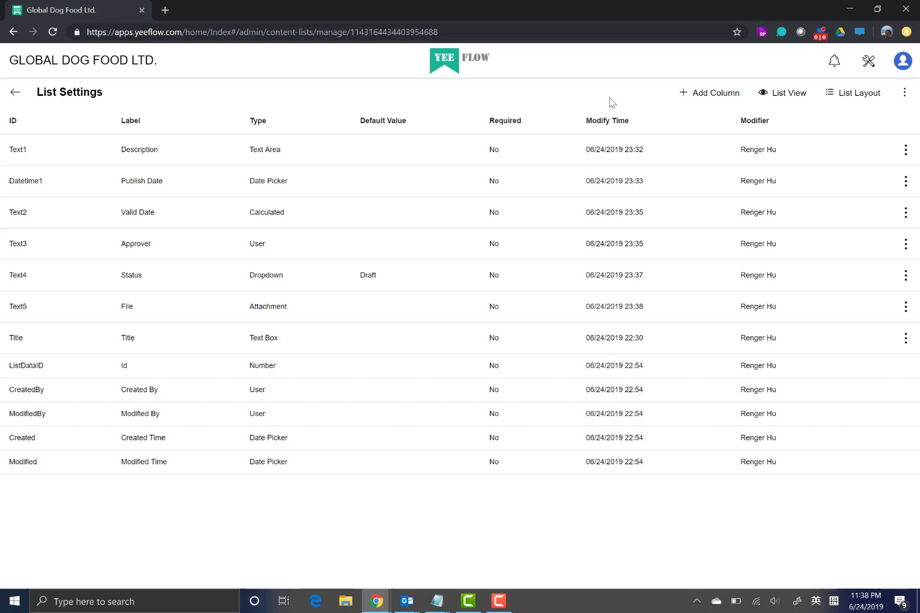
Step: Open the Shared Docs 2 default list view for editing and change its name to "Draft Files"
click(776, 102)
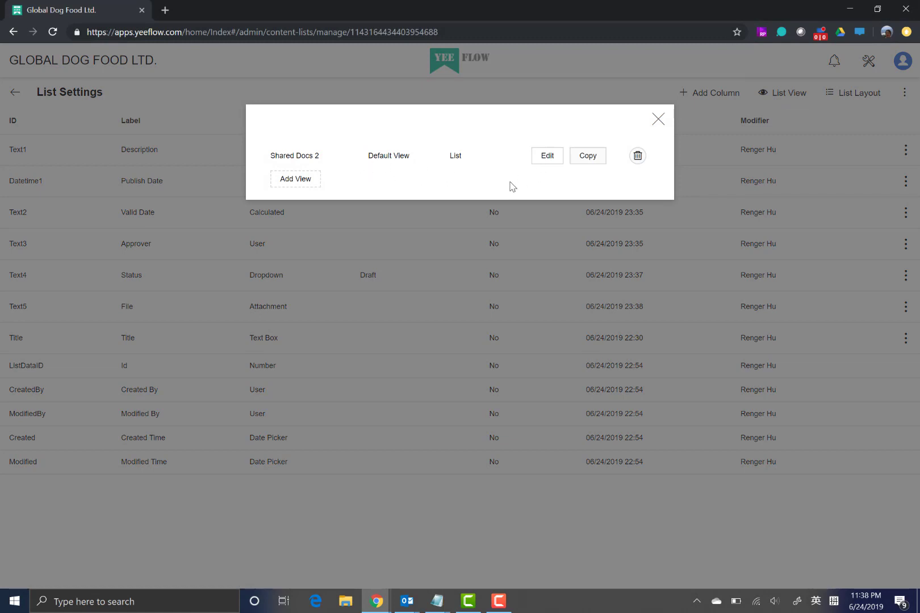
click(548, 162)
click(471, 154)
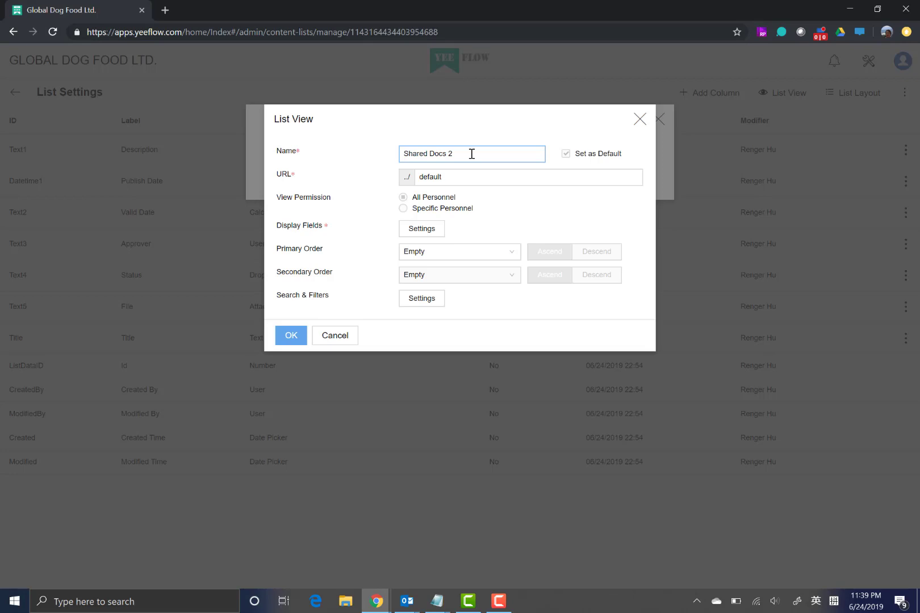
drag(472, 153, 358, 150)
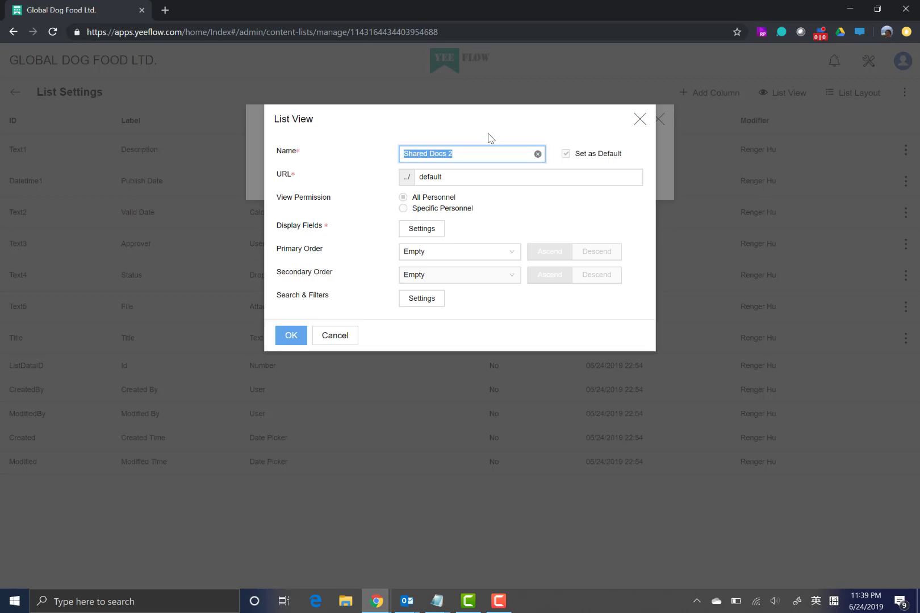
text(Draft Files)
drag(461, 177, 312, 169)
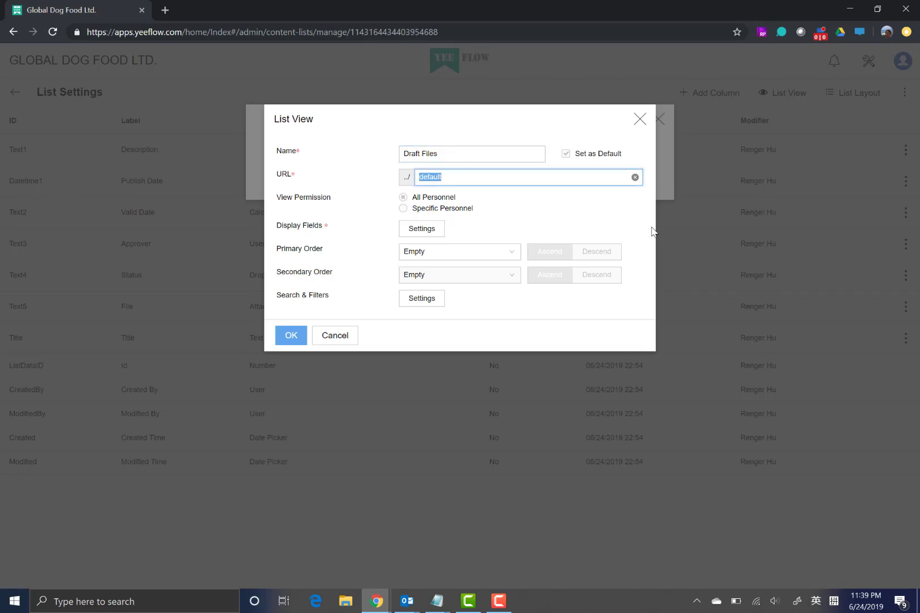
Step: Set the view's URL to "Draft" and order its display fields with Title first, Approver second and Status third
text(Draft)
click(421, 232)
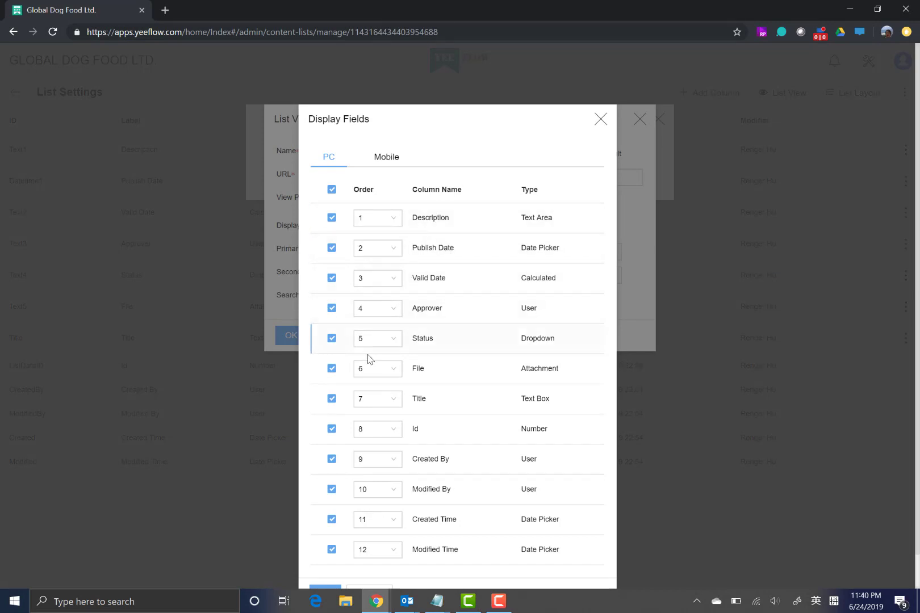
click(378, 398)
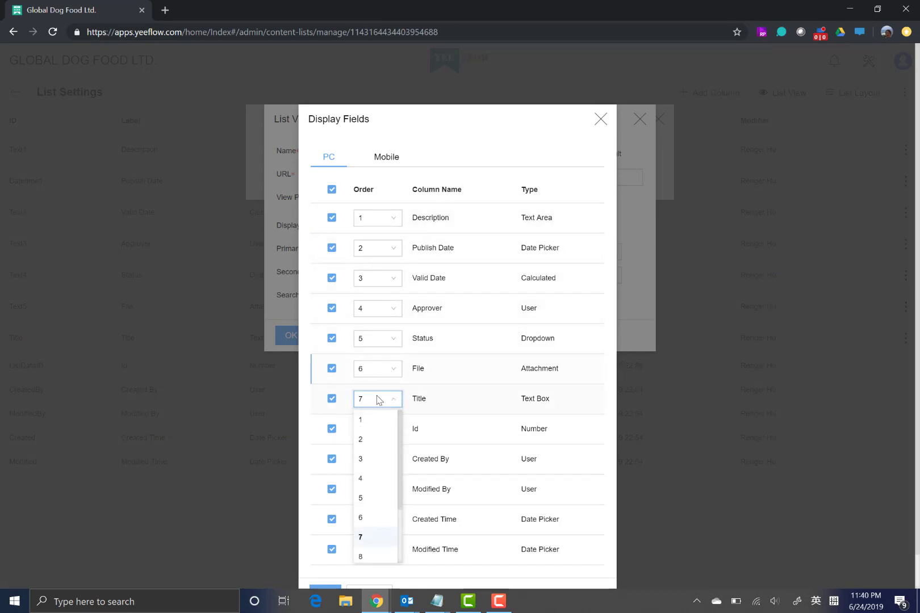
click(371, 421)
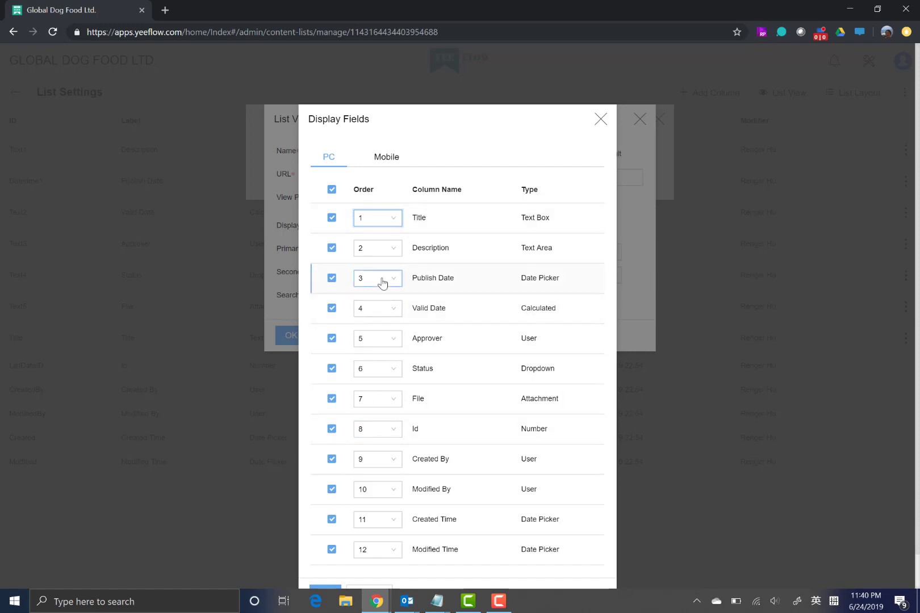
click(383, 342)
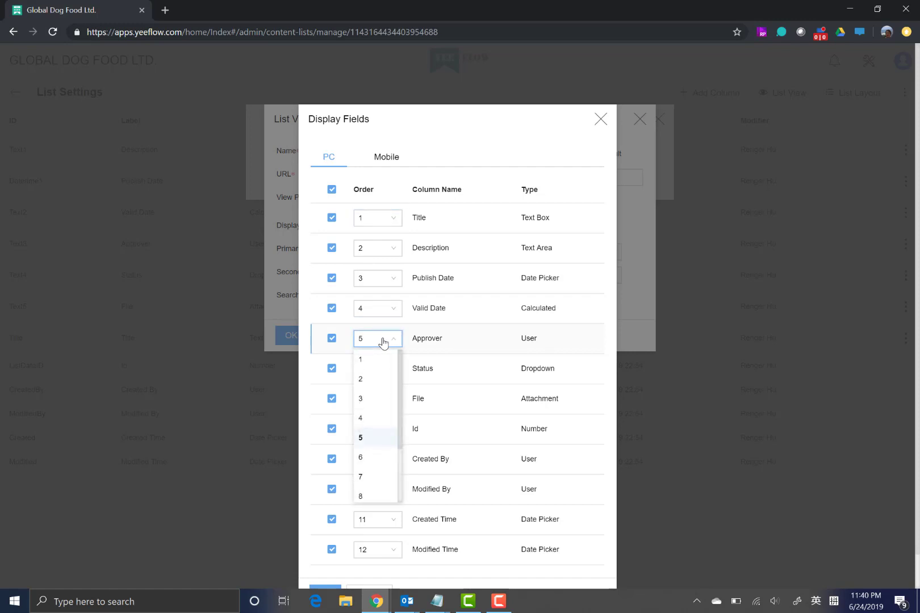
click(362, 378)
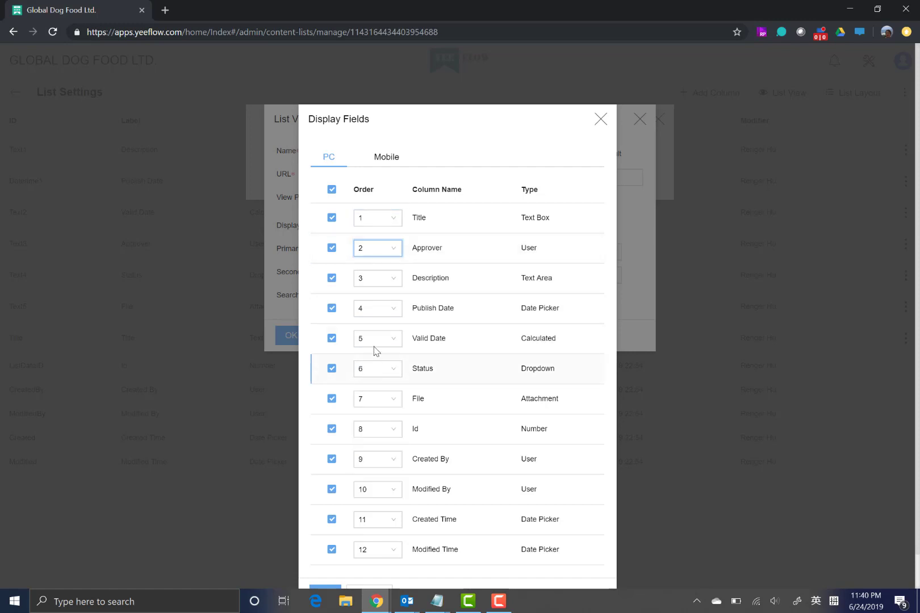
click(385, 374)
click(369, 429)
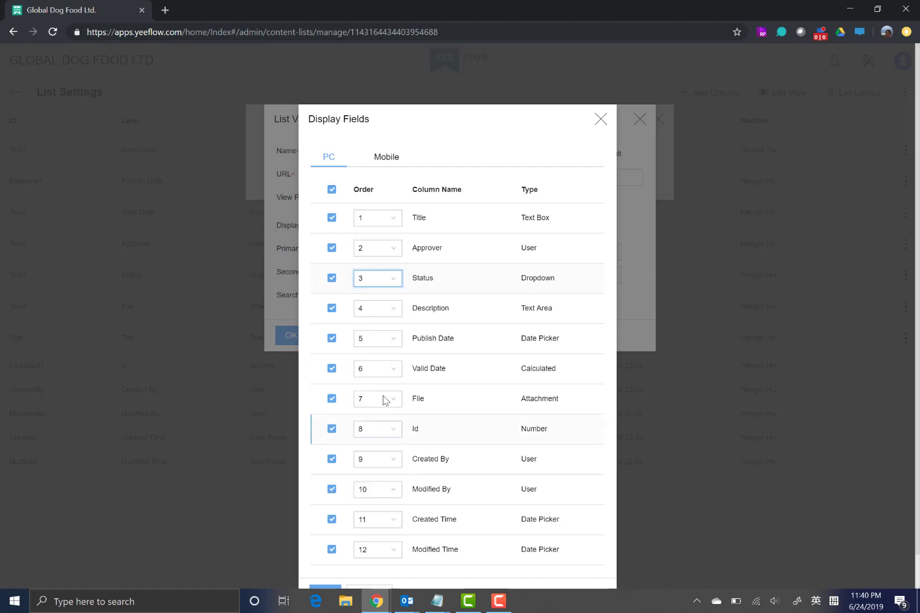
click(379, 344)
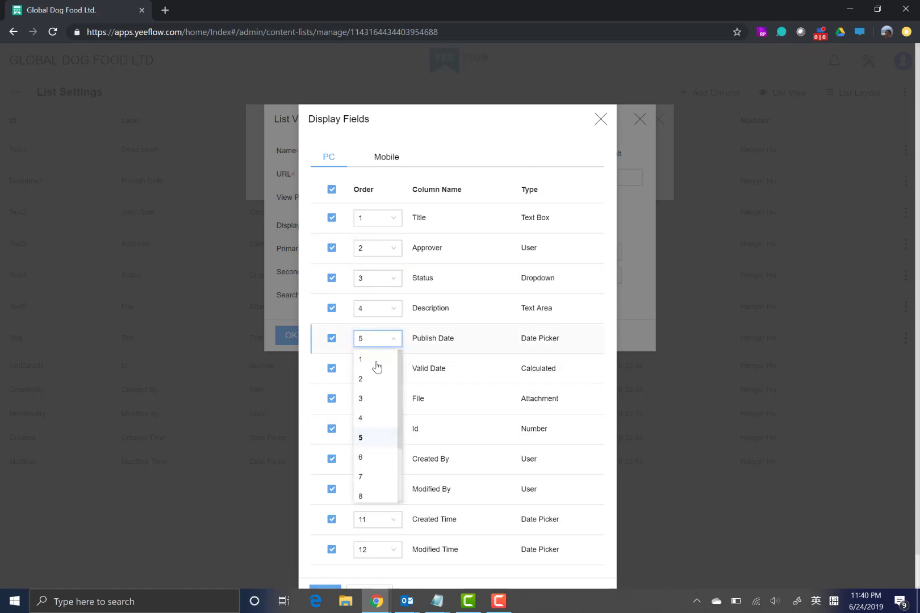
click(371, 437)
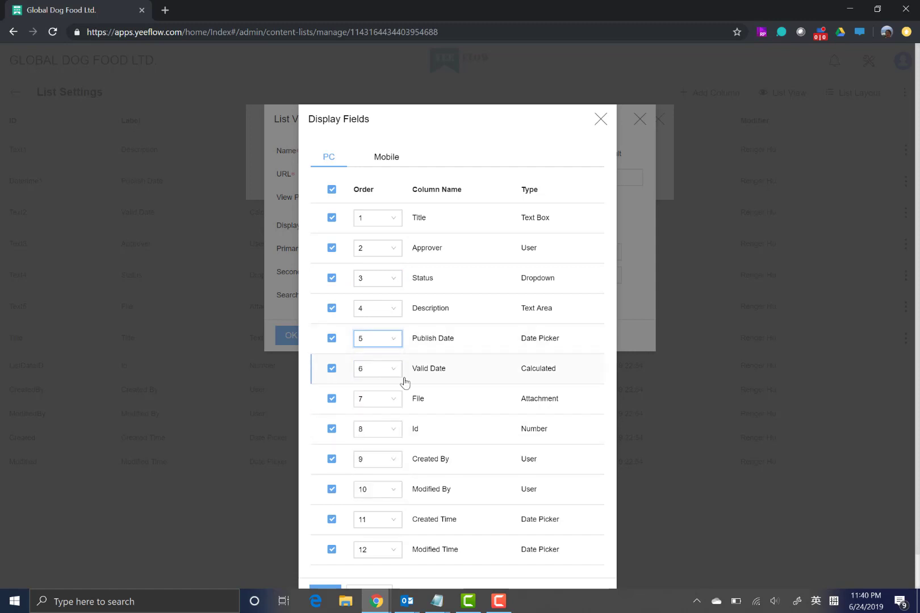
Step: Exclude File, Id, Created By, Modified By, Created Time and Modified Time from the display fields, then save the view and close the view list
click(332, 399)
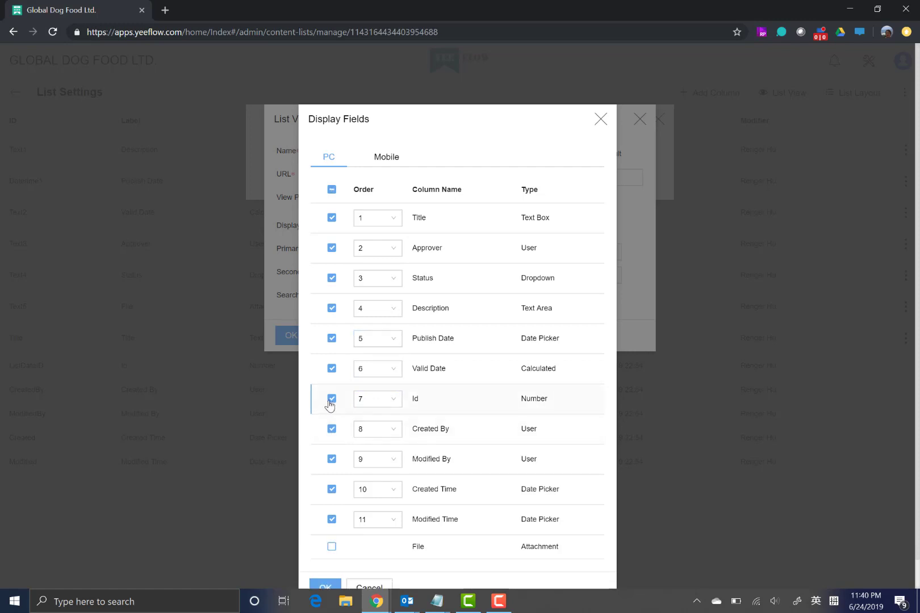
click(332, 399)
click(333, 399)
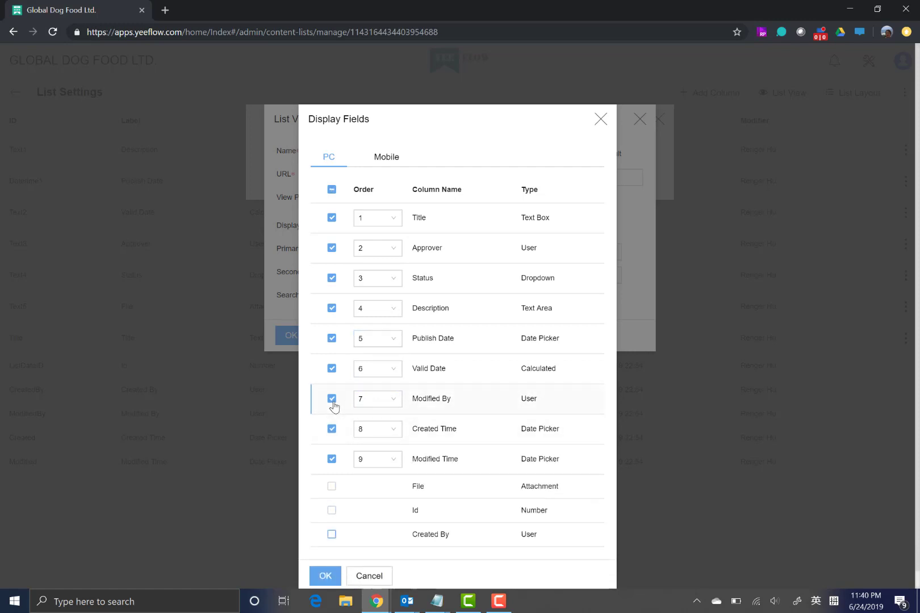
click(333, 400)
click(333, 400)
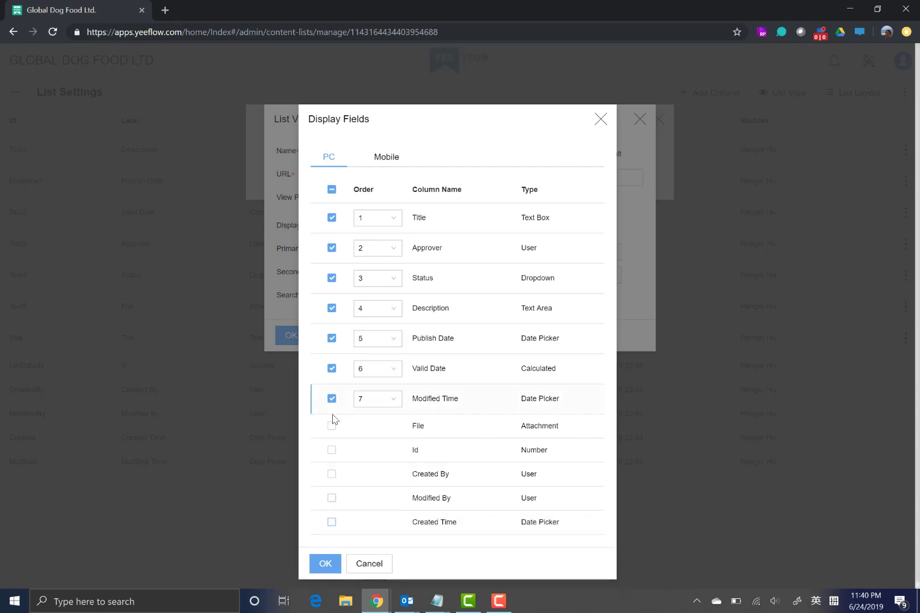
click(332, 399)
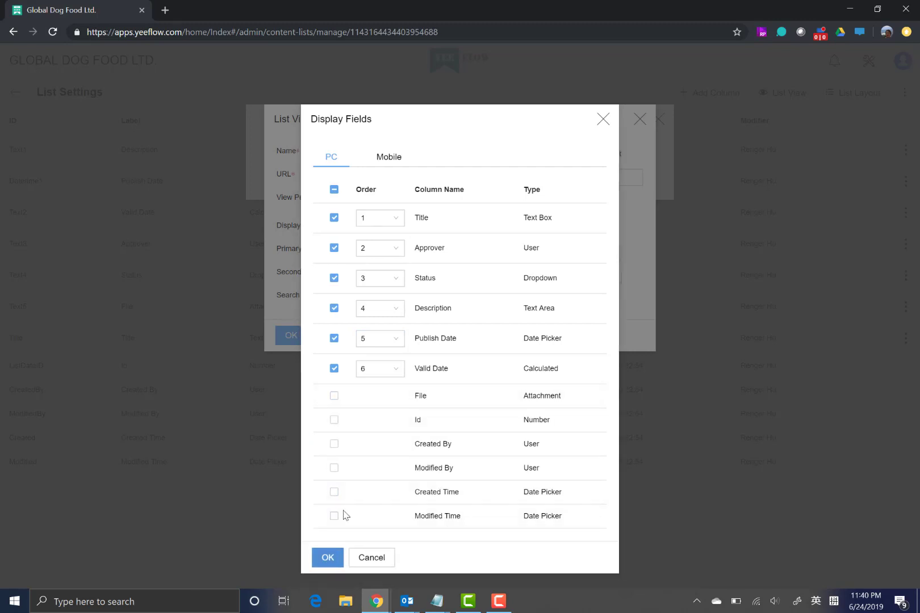
click(327, 557)
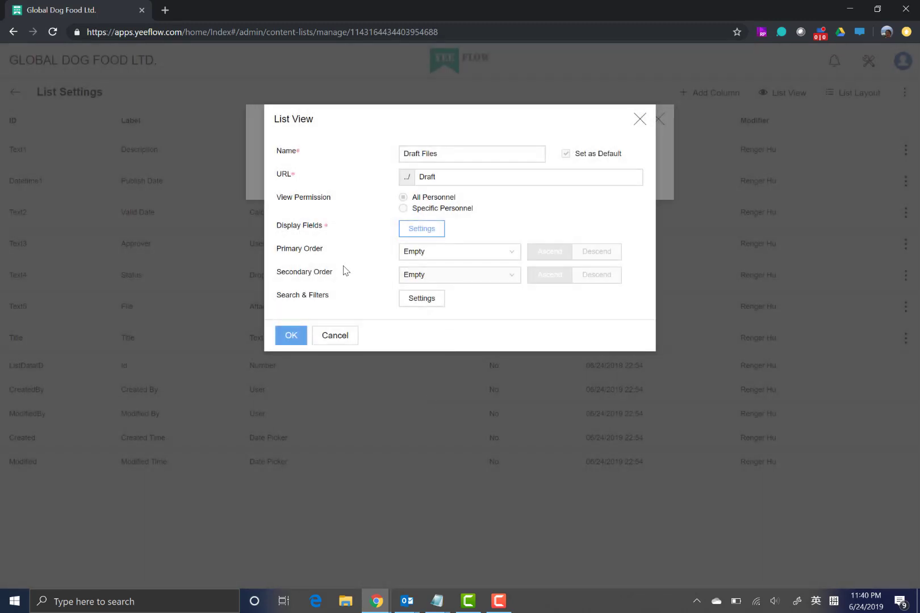
click(288, 340)
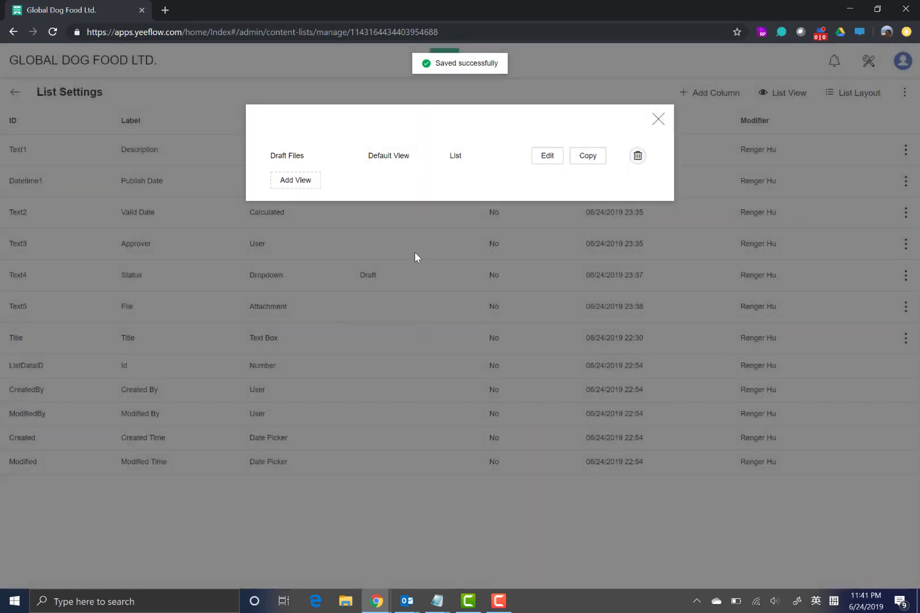
click(658, 119)
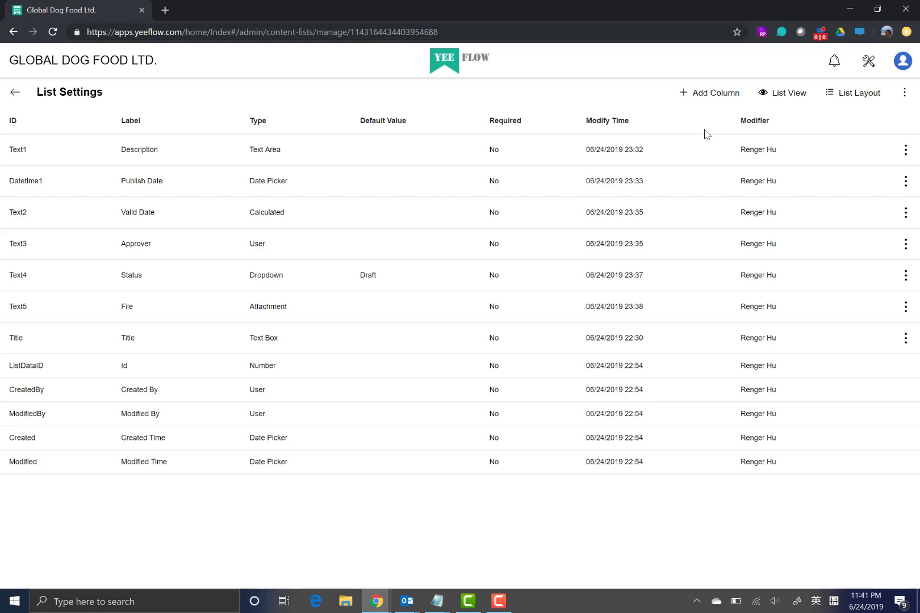
Step: Add Publish Date, Approver and Status as indexed columns of the list
click(904, 94)
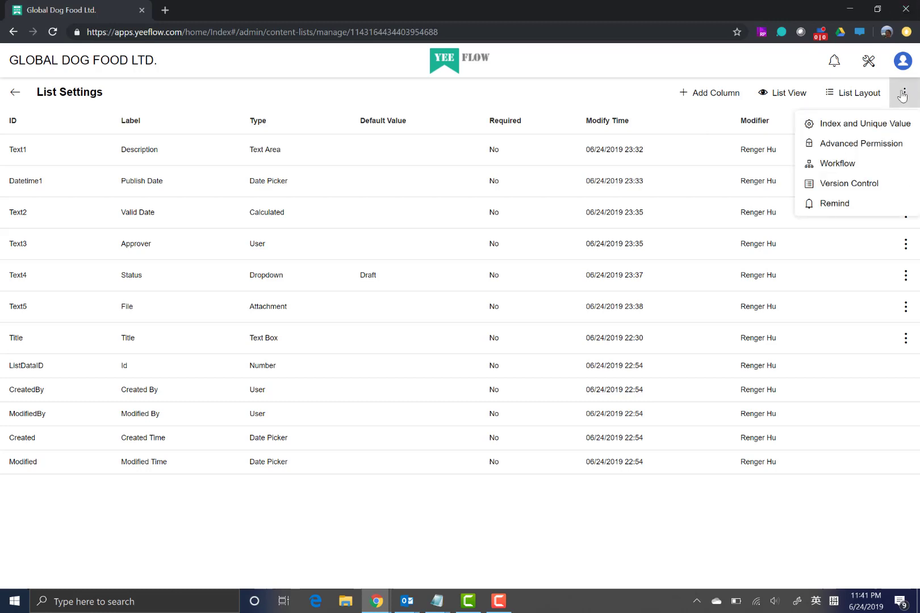
click(848, 132)
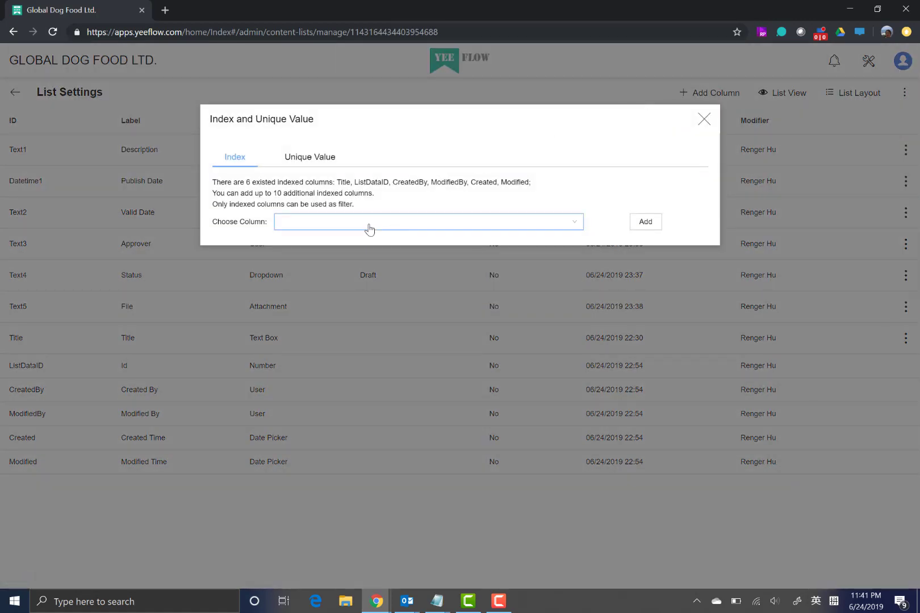
click(370, 230)
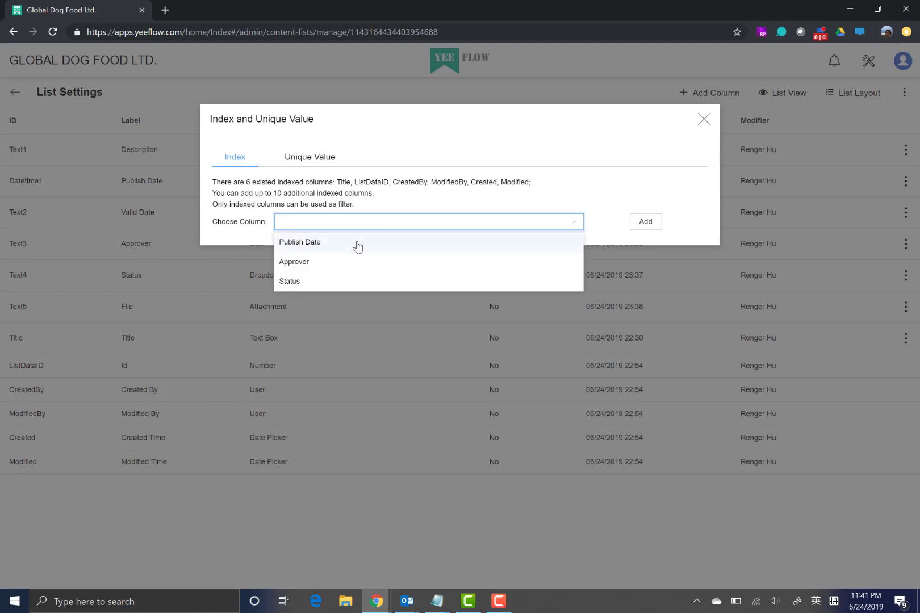
click(357, 244)
click(650, 227)
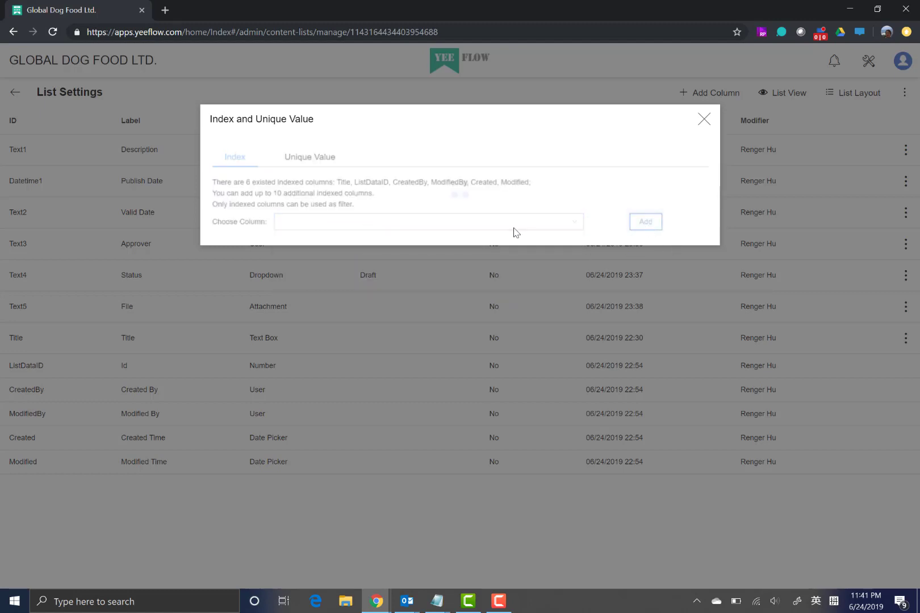
click(391, 239)
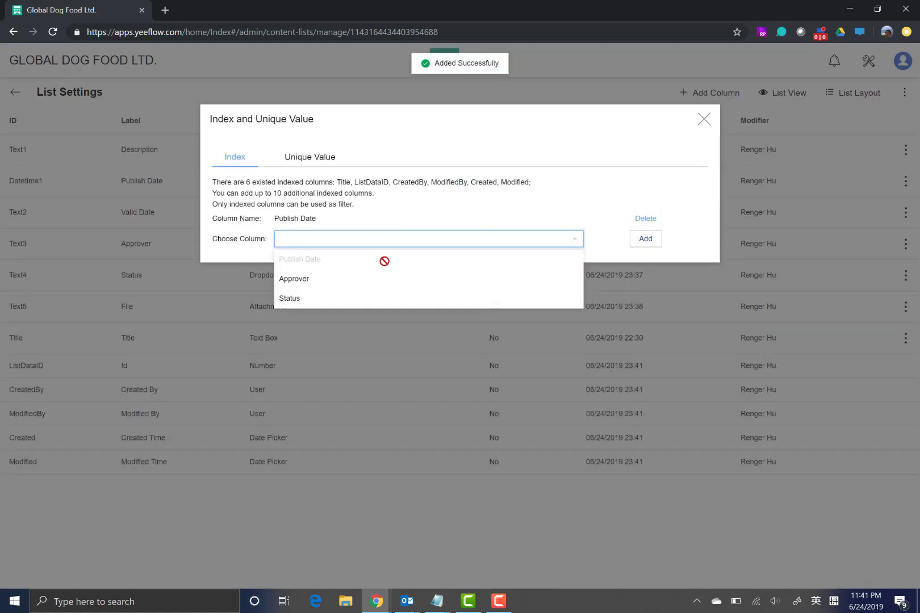
click(403, 287)
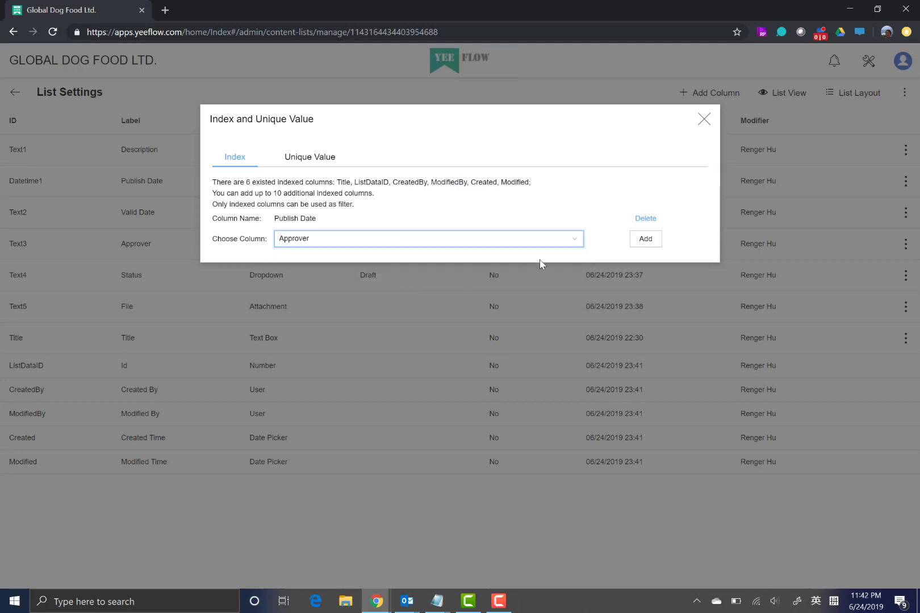
click(644, 245)
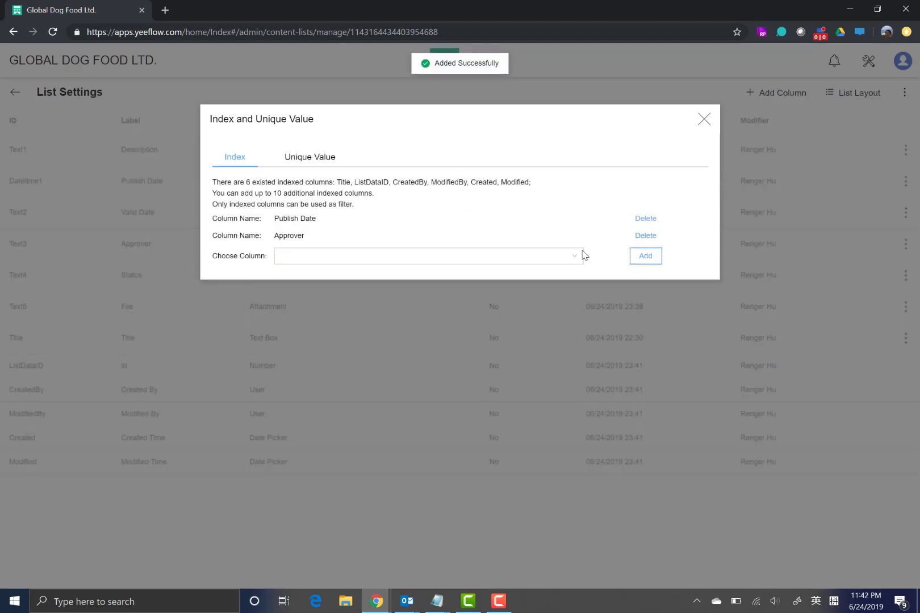
click(514, 264)
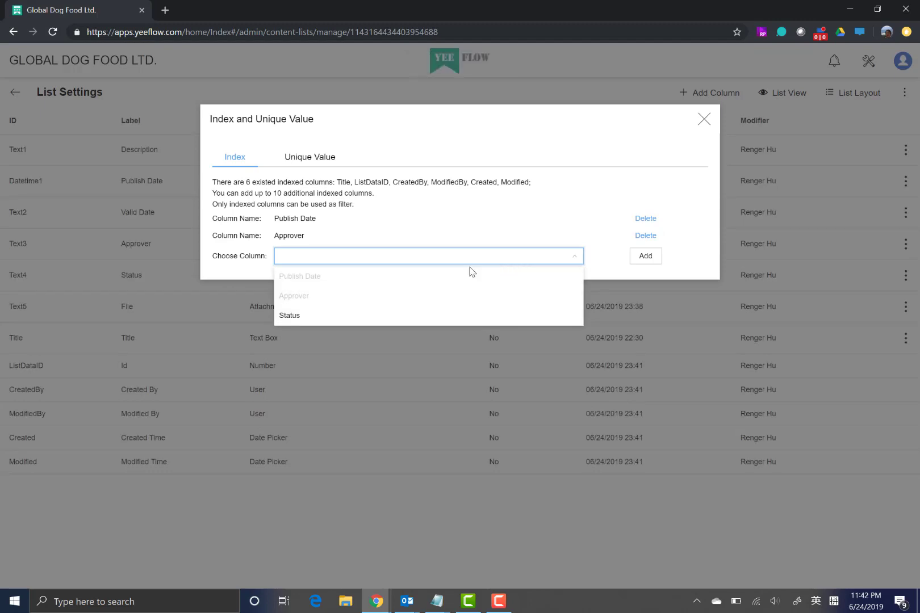
click(353, 322)
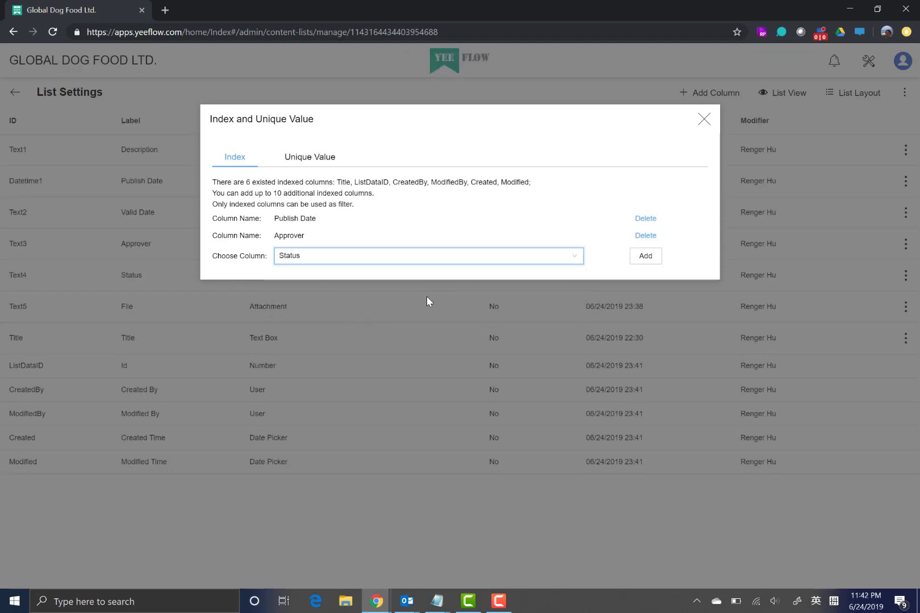
click(645, 259)
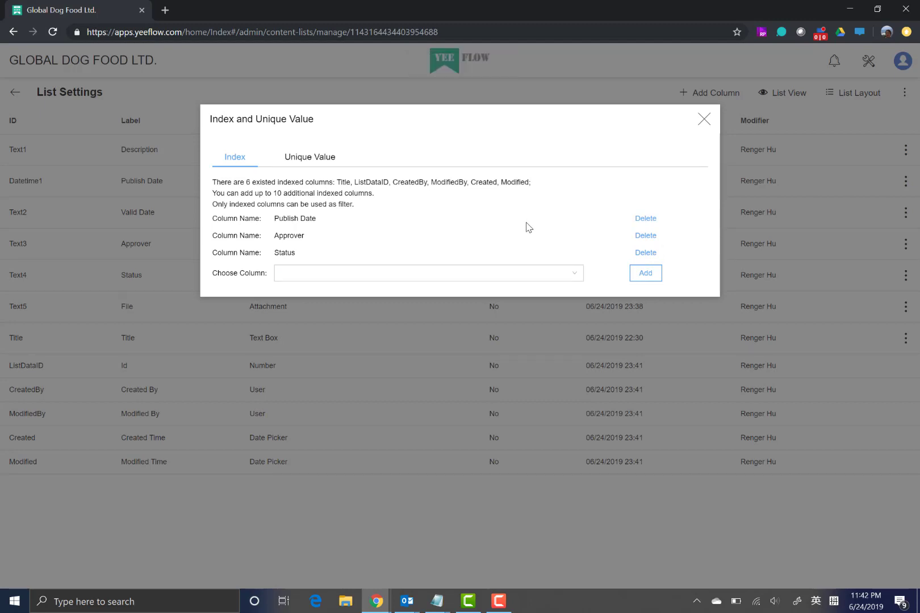
click(705, 120)
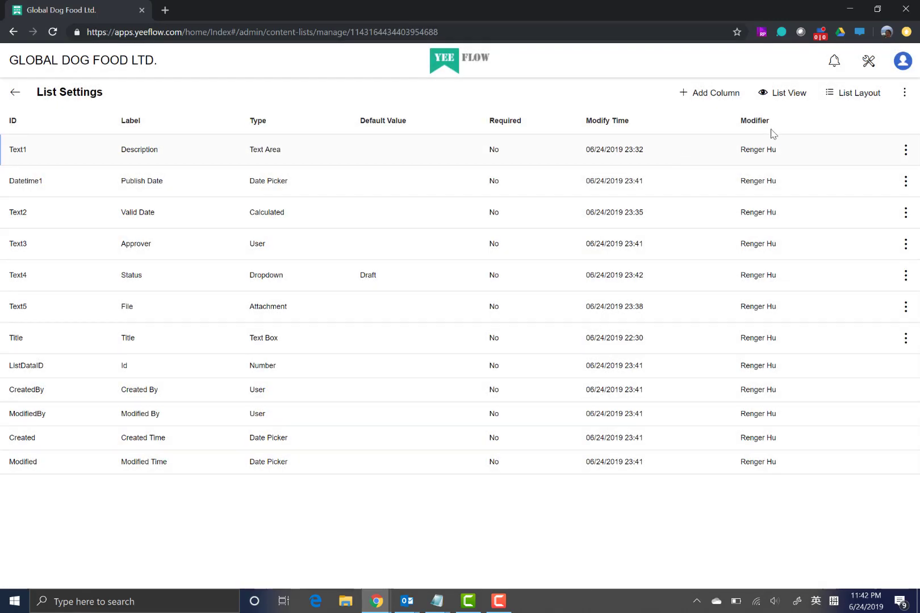
Step: Open the Draft Files view's search and filter settings and filter Created By with the fixed value Me
click(772, 98)
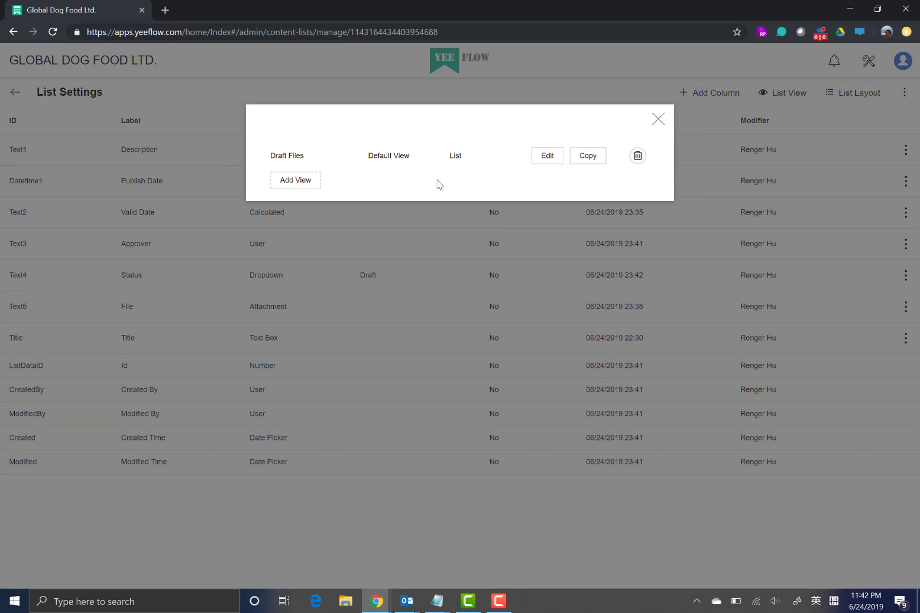
click(554, 163)
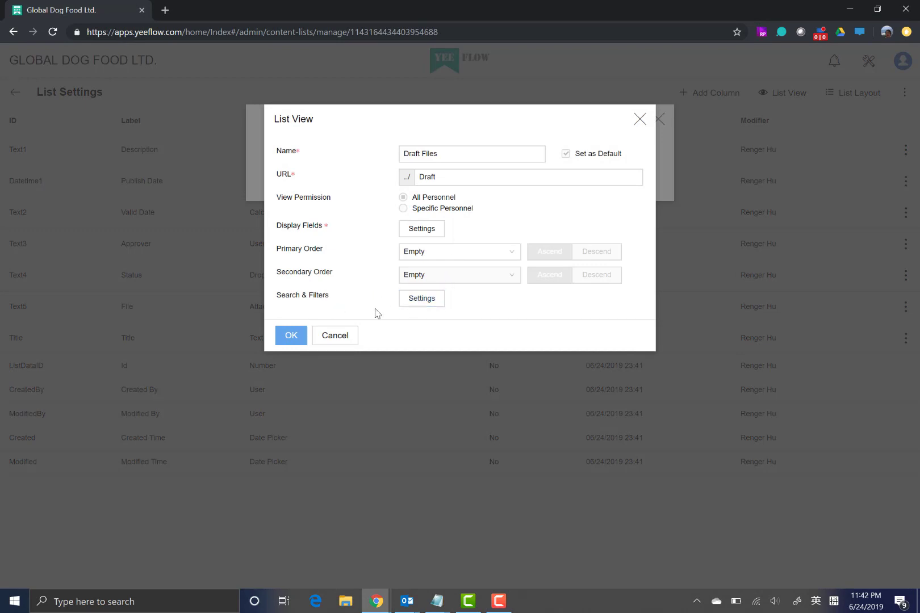
click(432, 305)
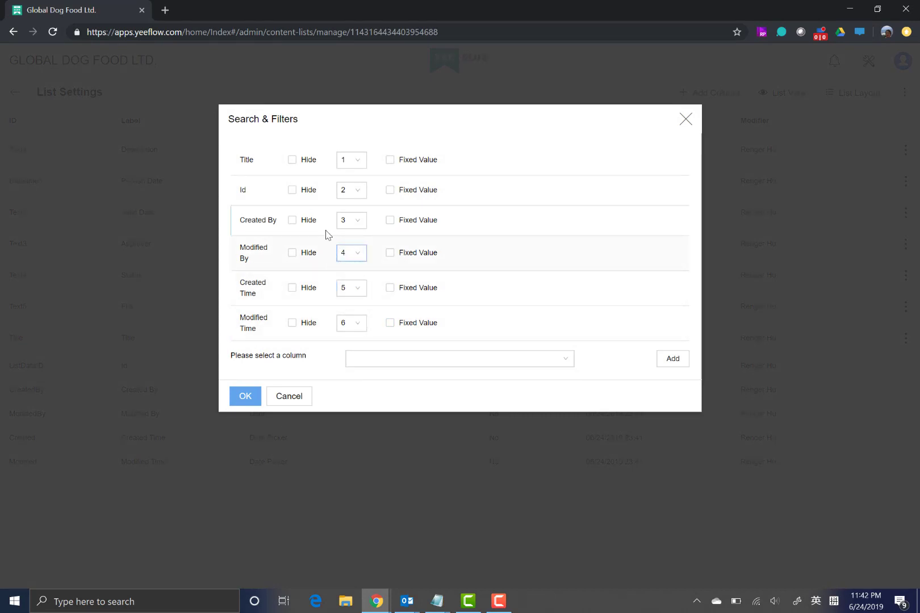
click(391, 221)
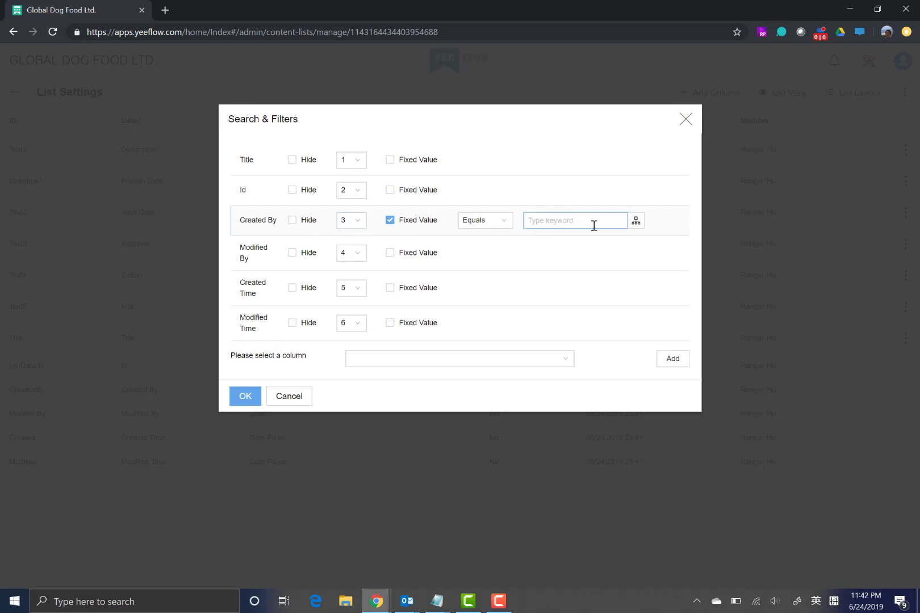
click(494, 222)
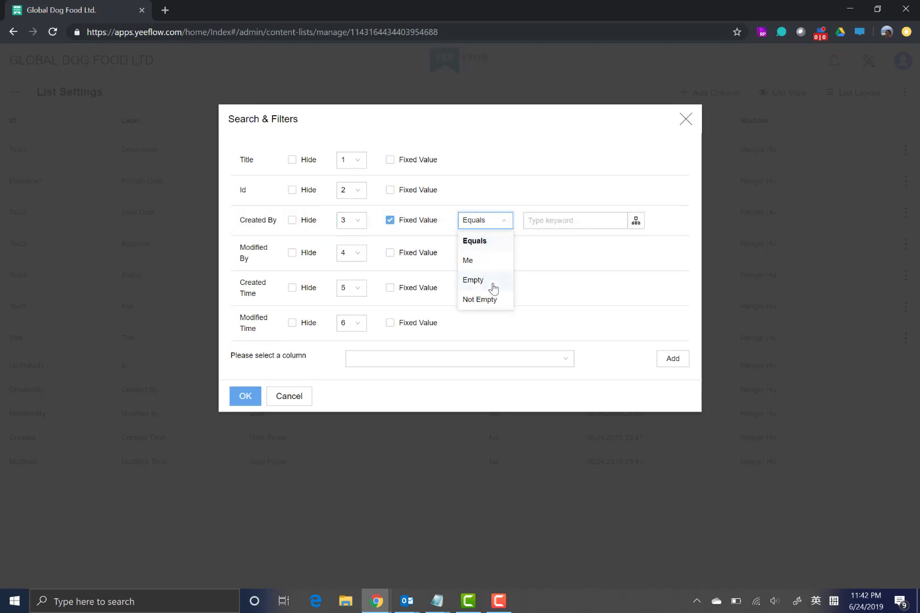
click(478, 260)
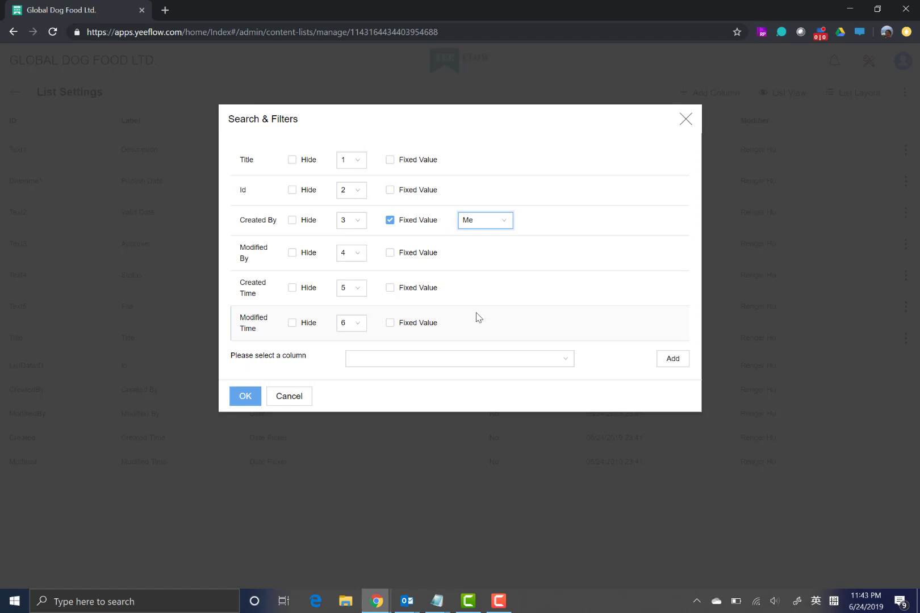
Step: Add the Status column to the Draft Files view's search and filter fields
click(443, 366)
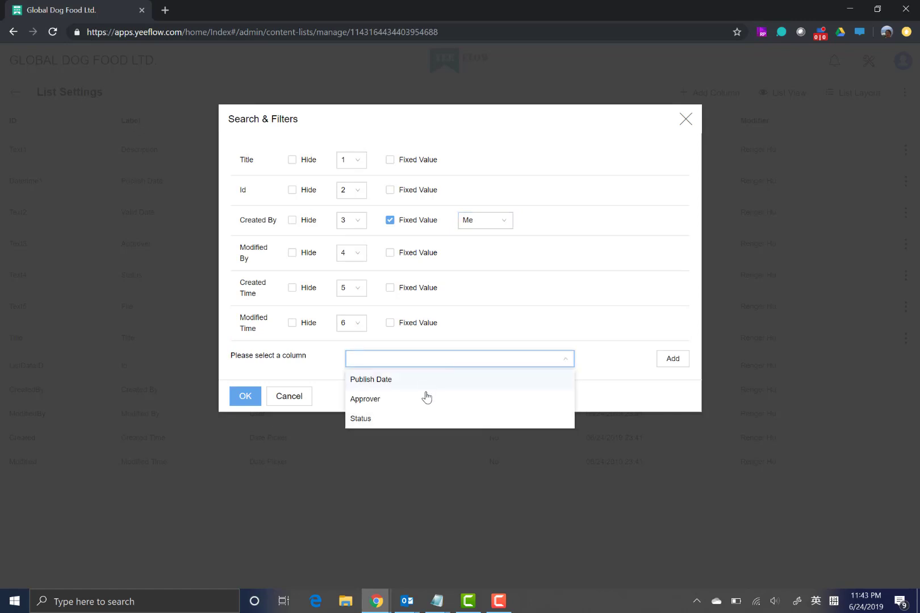
click(413, 420)
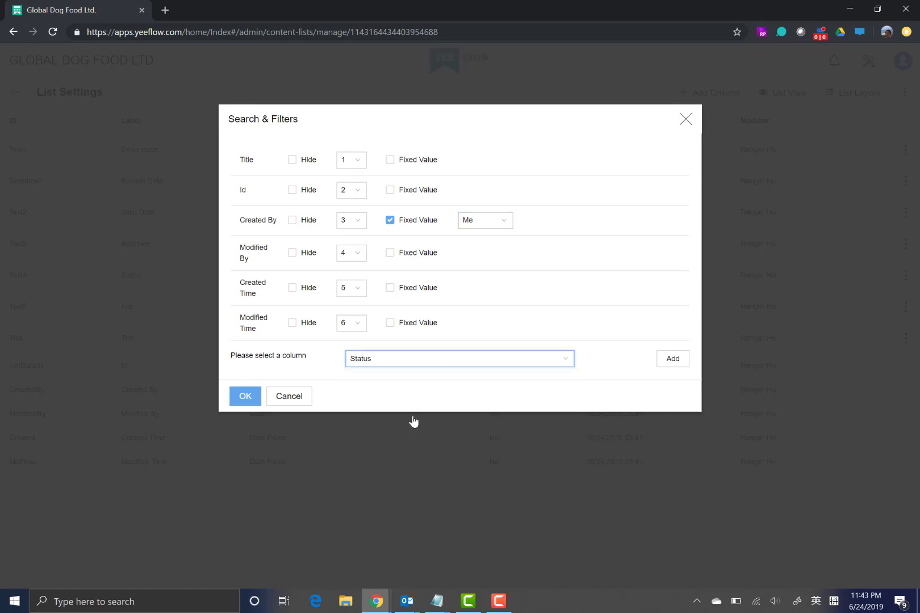
click(663, 362)
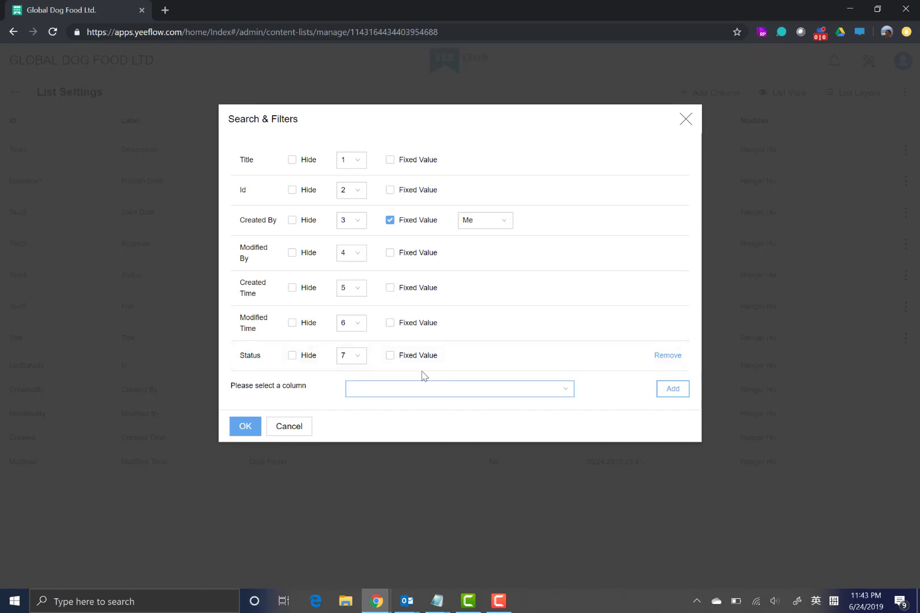
Step: Filter the Draft Files view to a fixed Status value equal to Draft and save the view
click(391, 356)
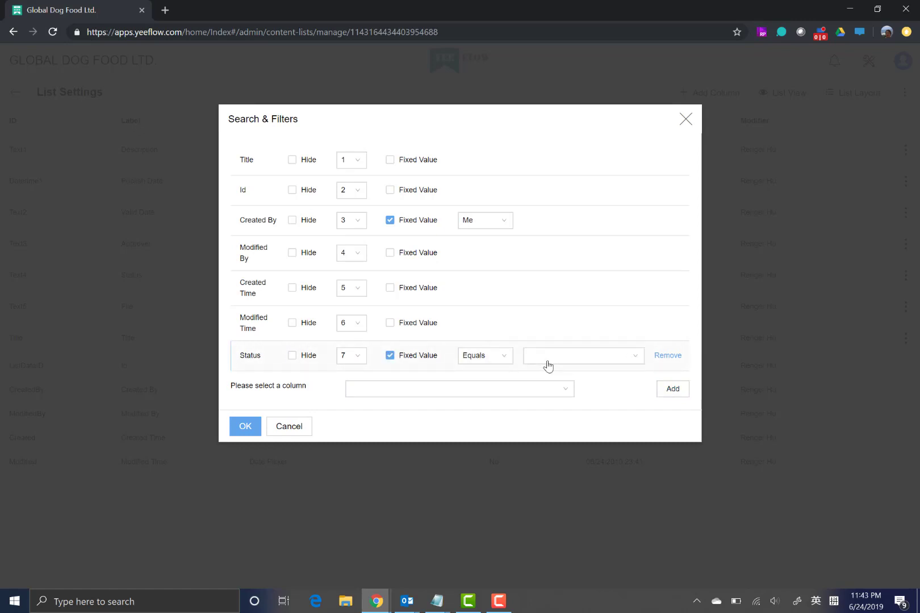
click(571, 364)
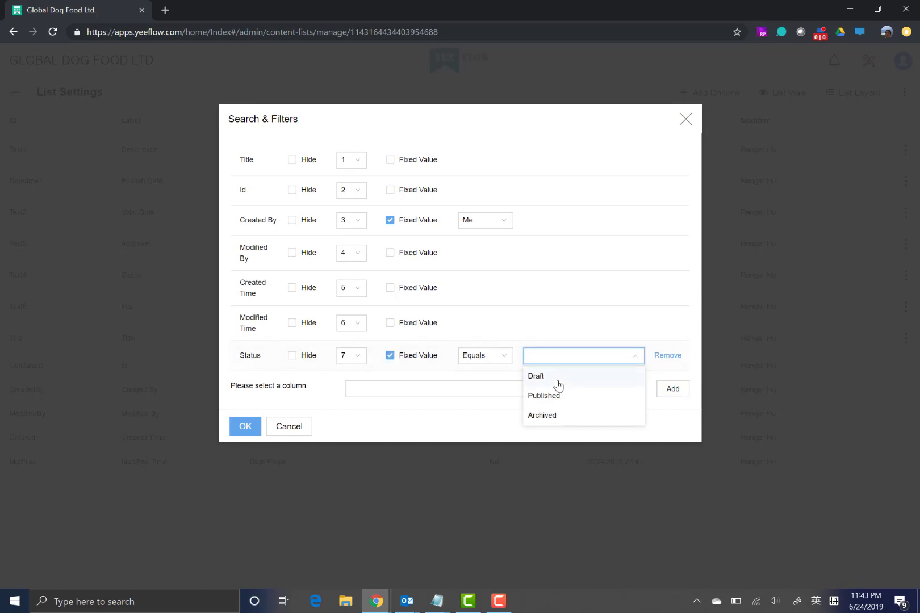
click(556, 381)
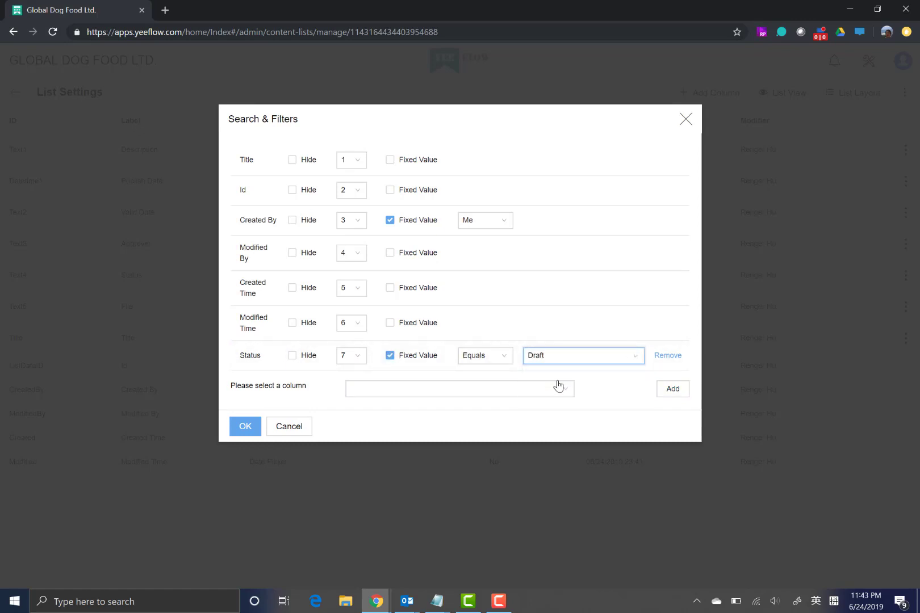
click(247, 429)
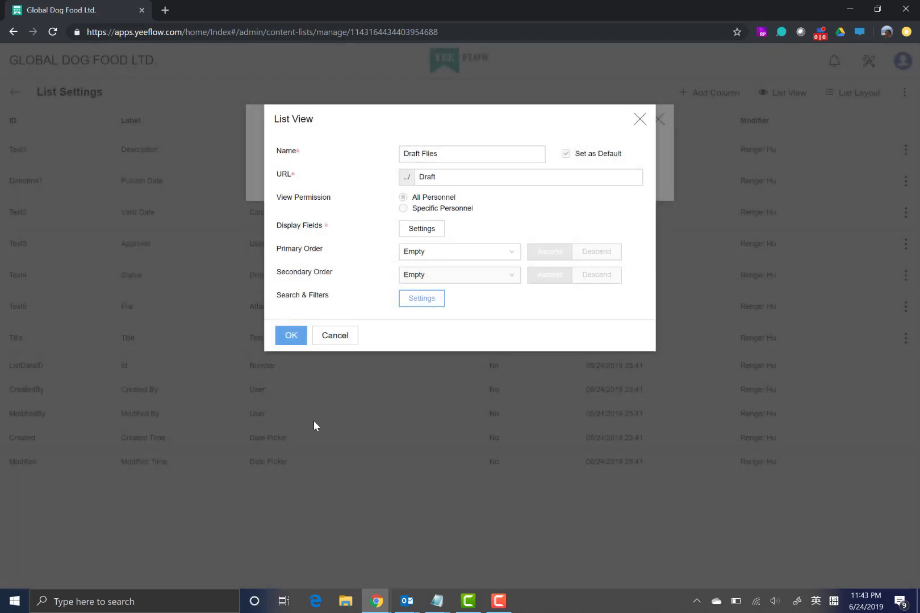
click(293, 337)
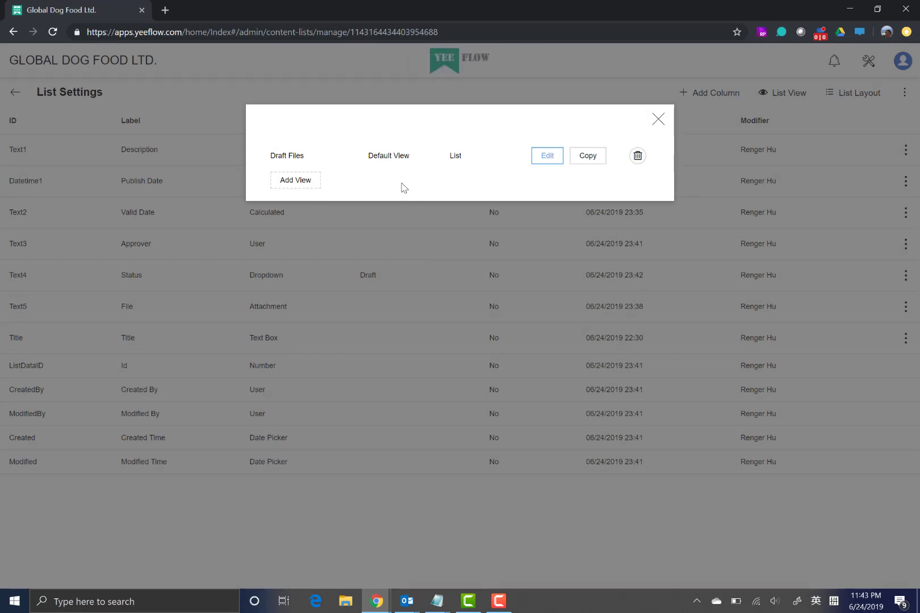
Step: Add a new list-type view named Published Files with the URL Published
click(282, 182)
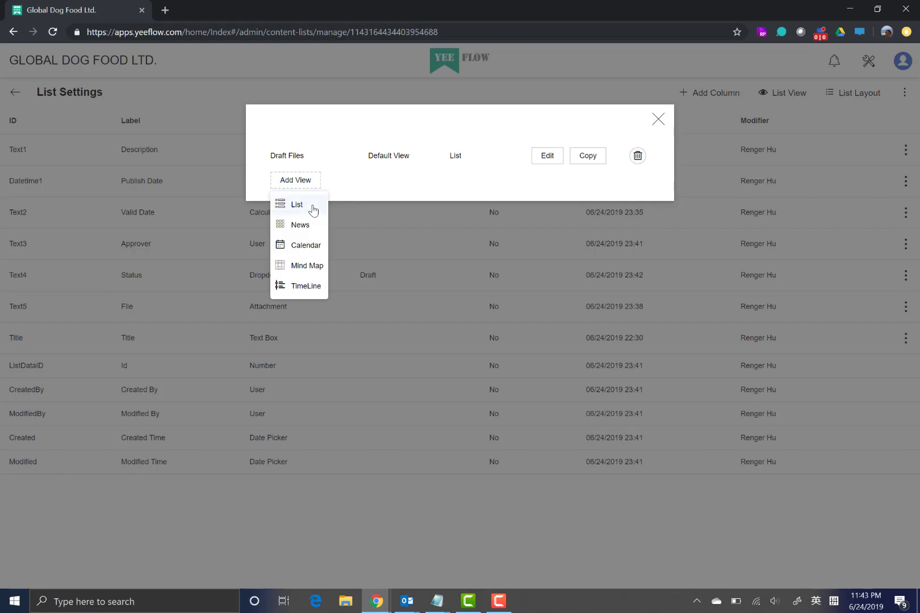
click(313, 210)
click(444, 156)
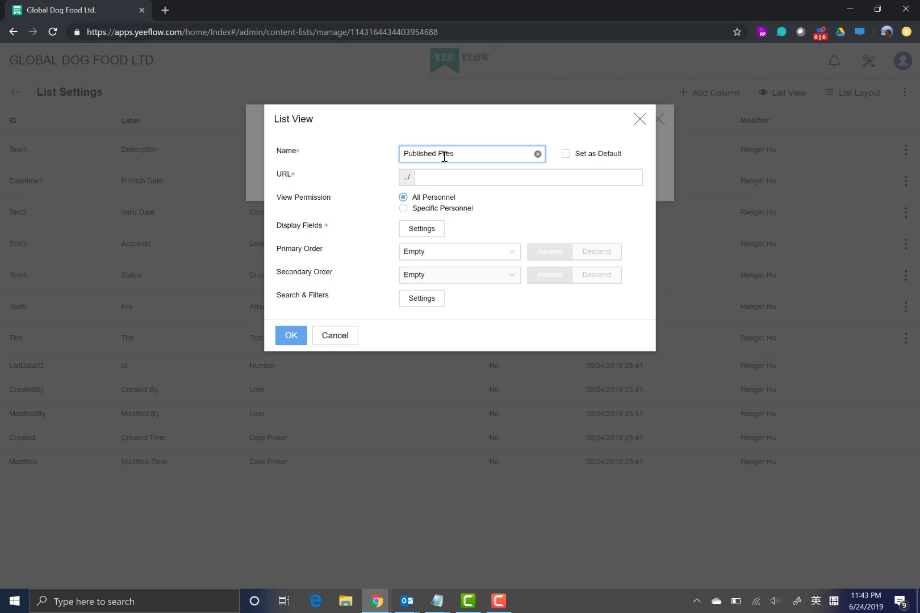
click(507, 181)
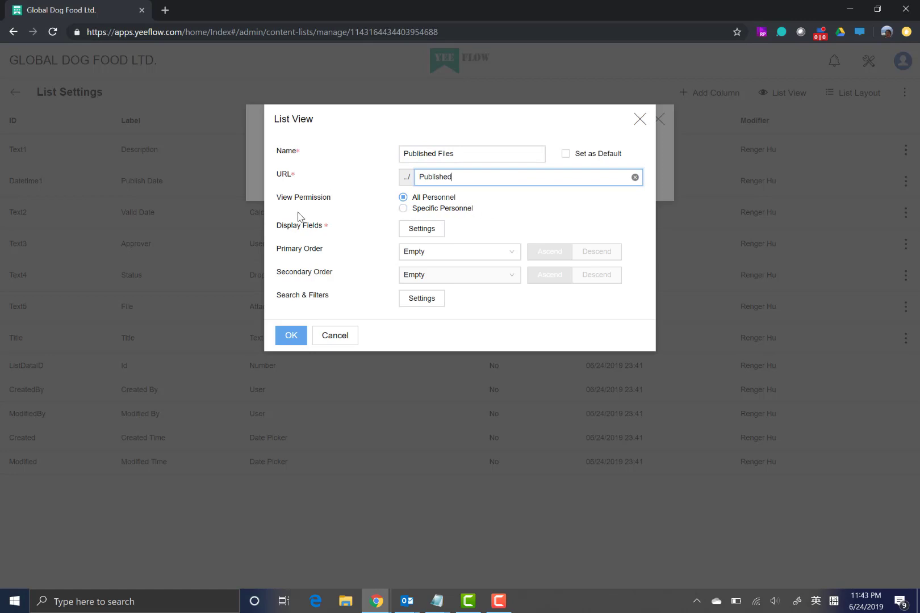
Step: Reorder the Published Files view's display fields so Title, File, Approver and Status come first, in that order
click(437, 229)
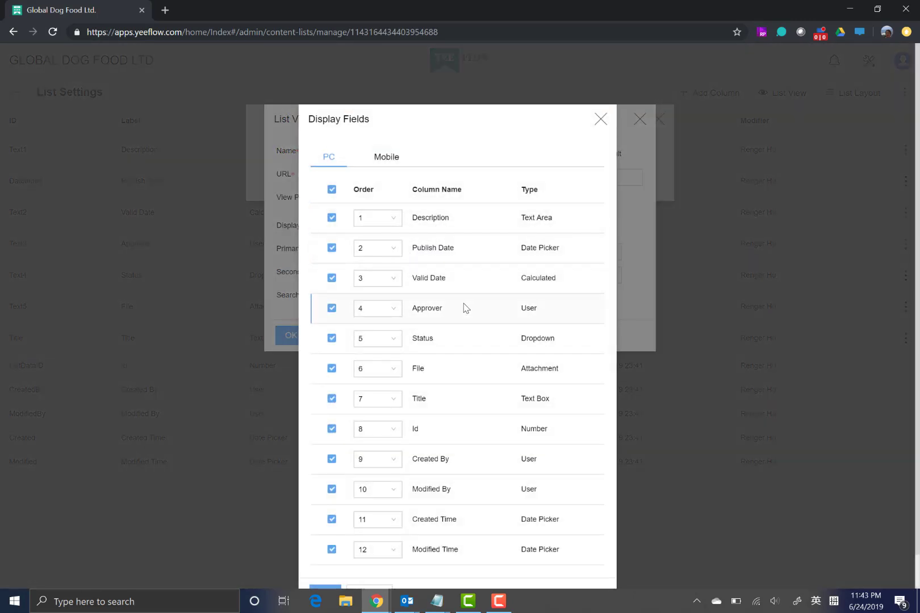
scroll(466, 309, down, 1)
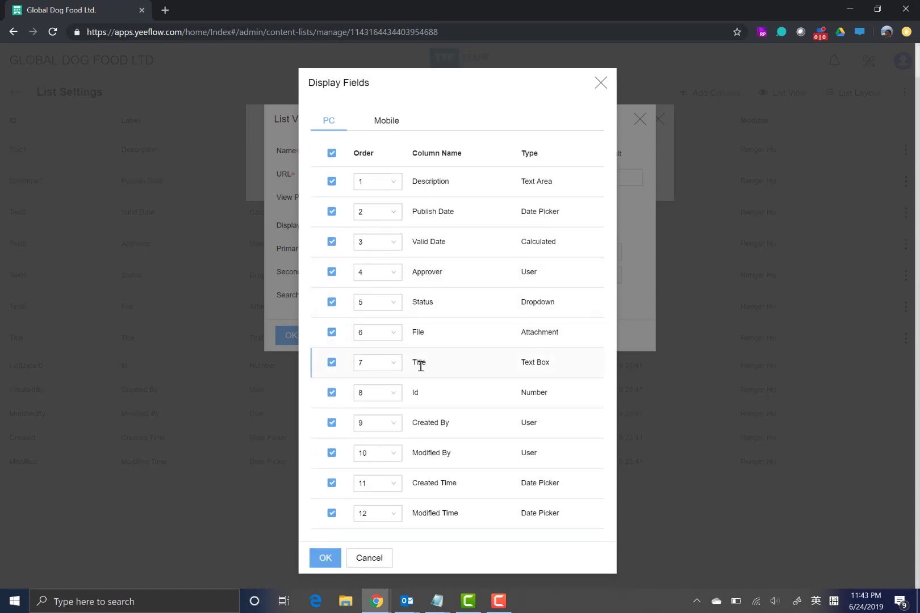
click(380, 370)
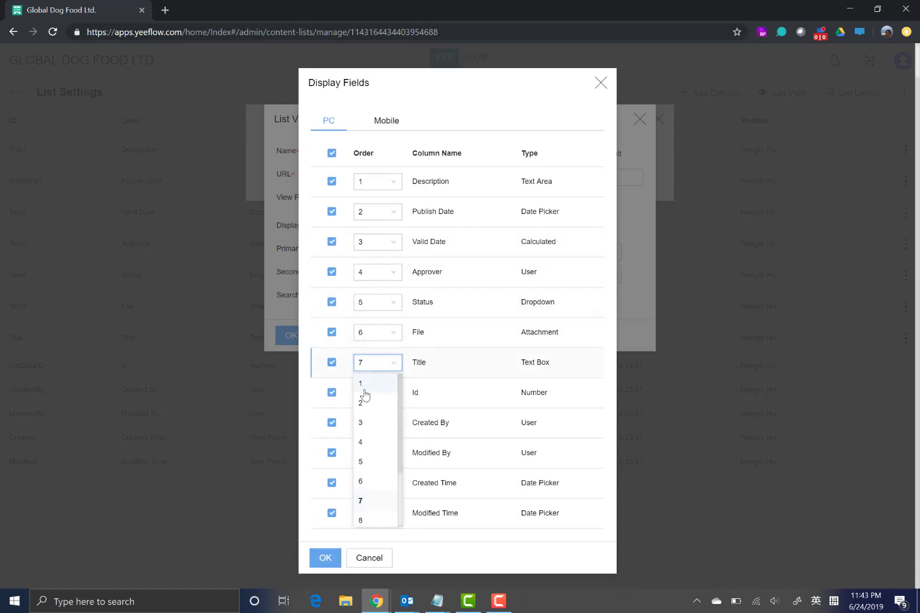
click(363, 390)
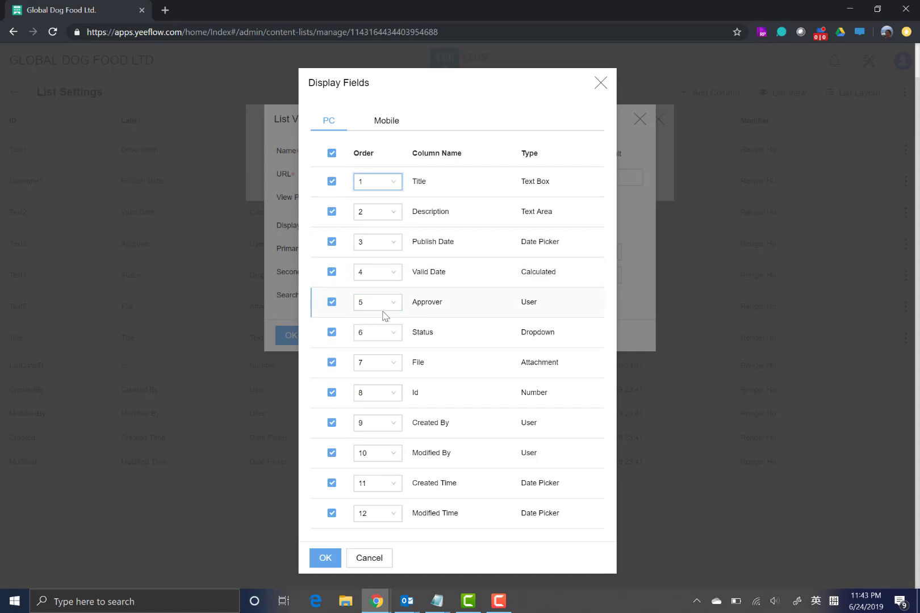
click(384, 310)
click(375, 344)
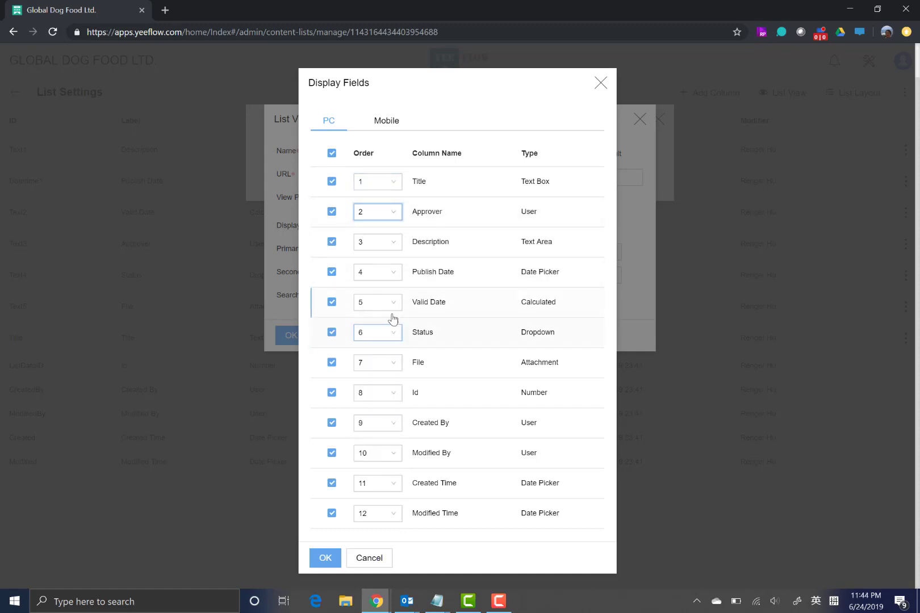
click(388, 334)
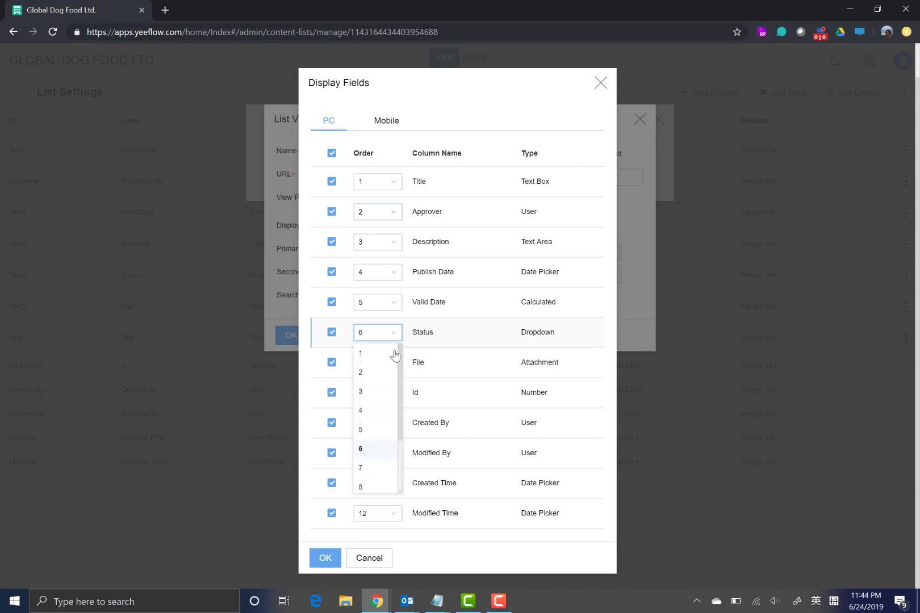
click(376, 396)
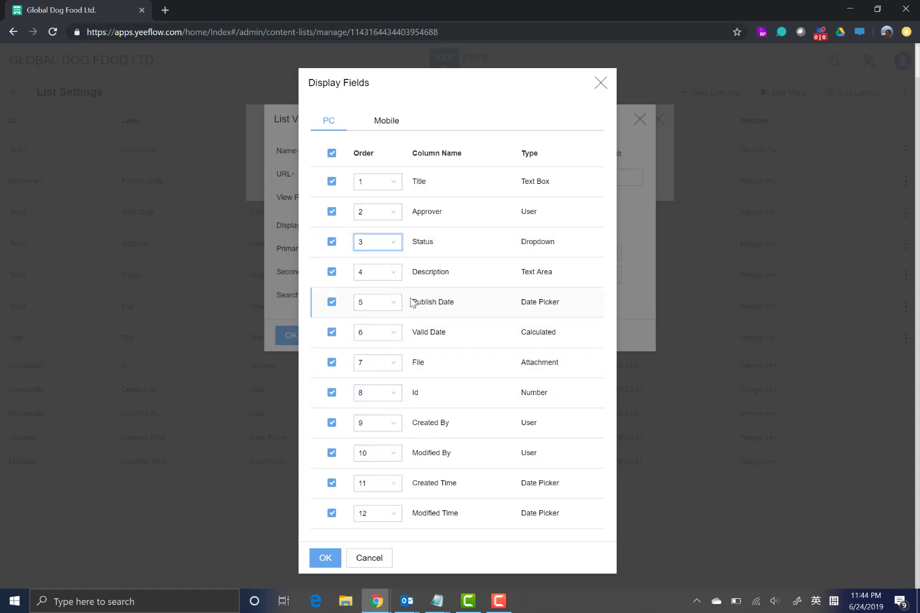
click(383, 364)
click(377, 404)
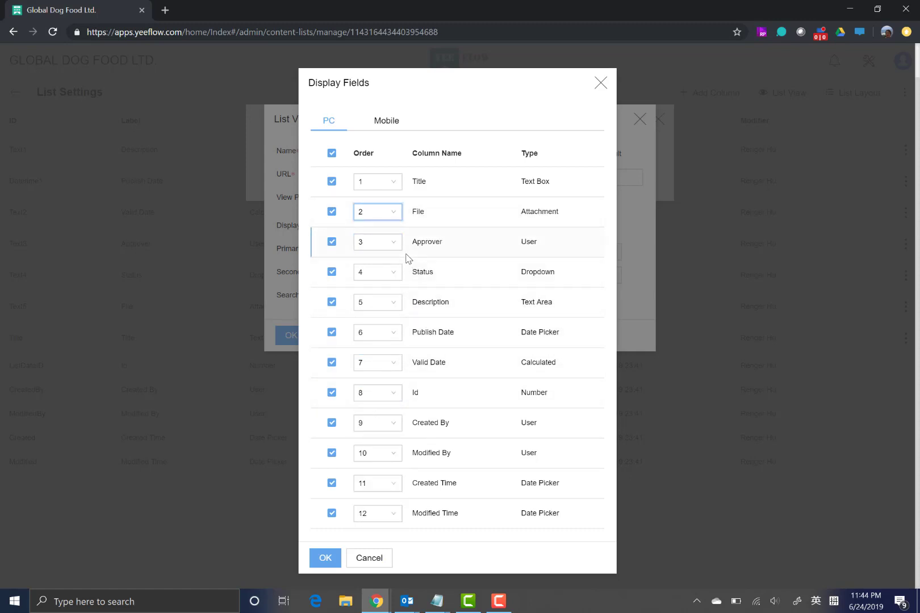
Step: Exclude Description, Id, Created By, Modified By, Created Time and Modified Time from the Published Files display fields and confirm the selection
click(332, 303)
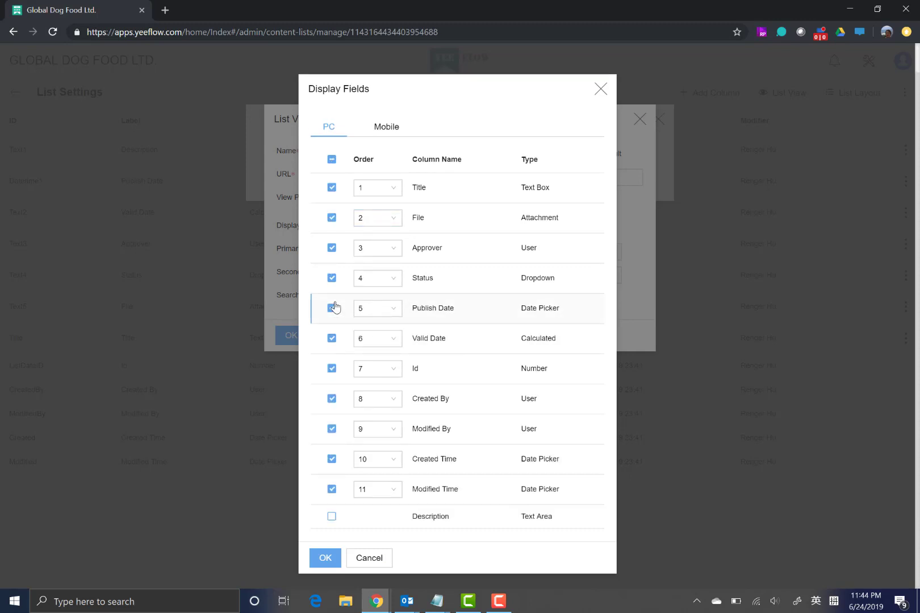
click(332, 370)
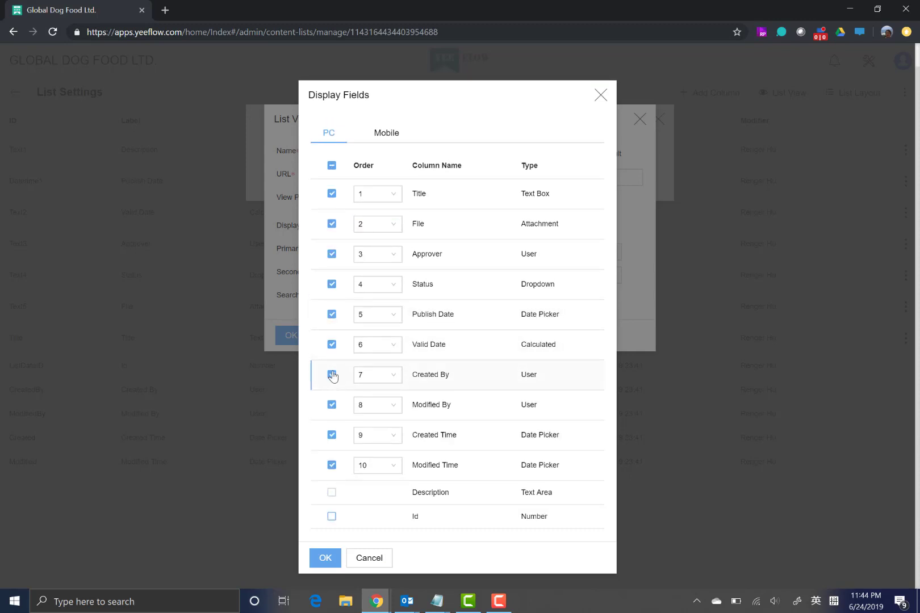
click(332, 381)
click(332, 381)
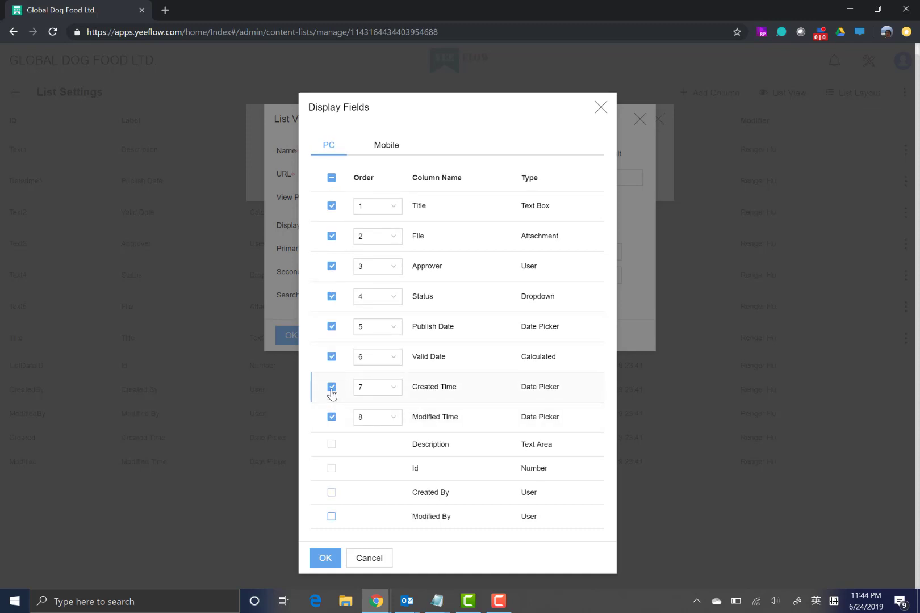
click(333, 388)
click(332, 393)
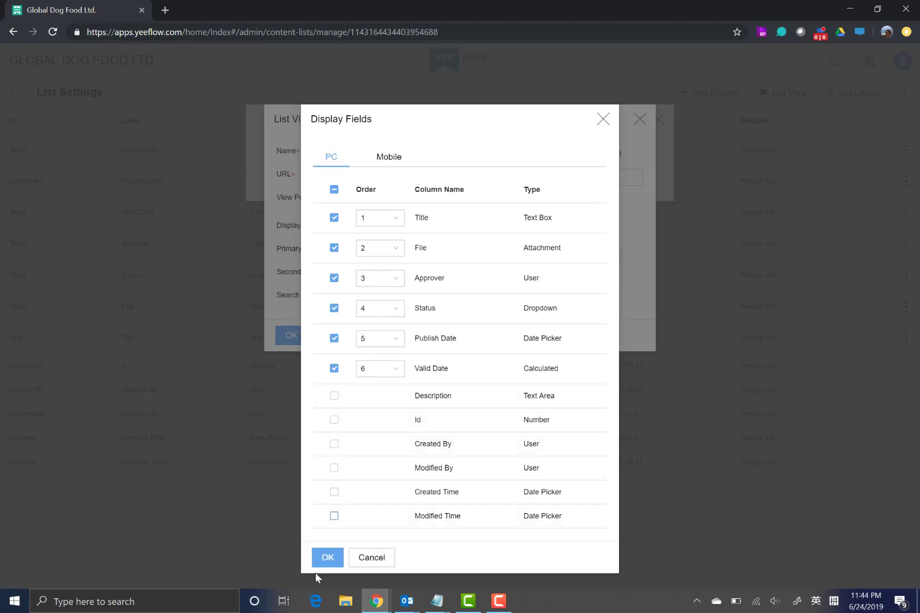
click(322, 559)
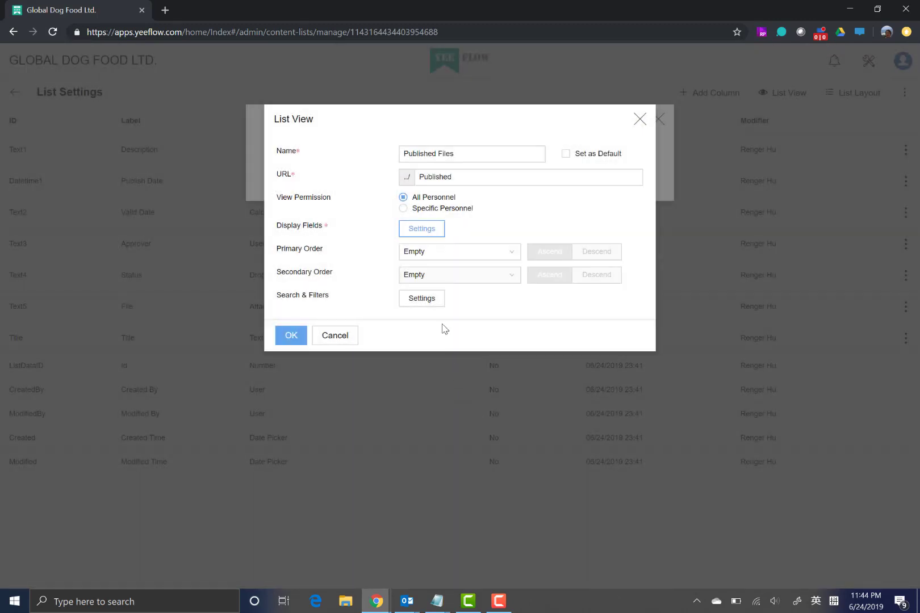
Step: Add Status to the Published Files view's filters with a fixed value equal to Published, and save the view
click(423, 300)
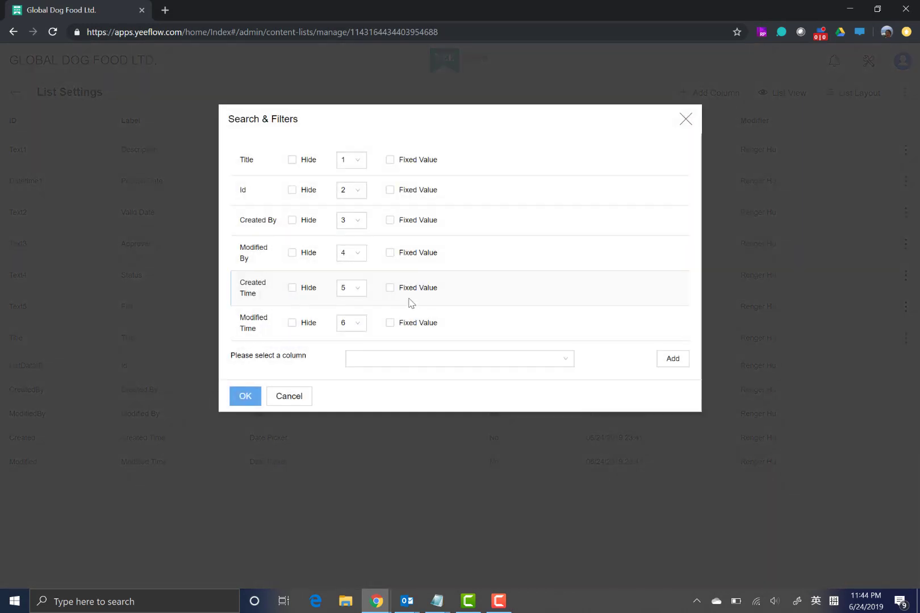
click(441, 364)
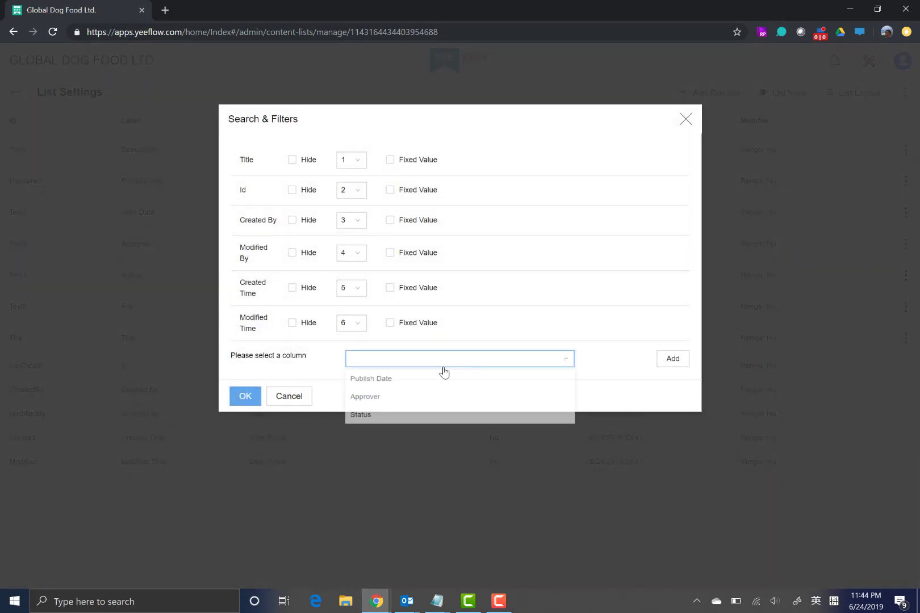
click(408, 419)
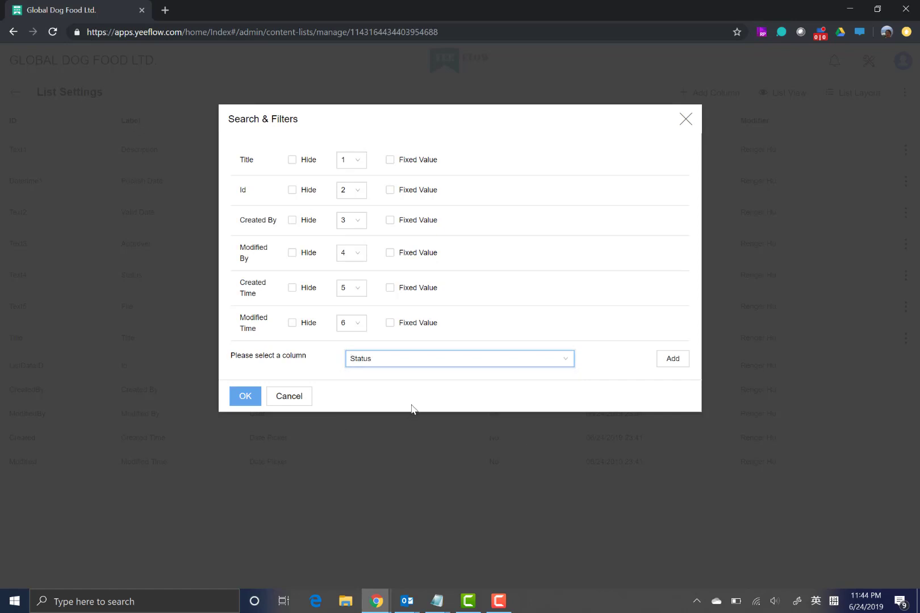
click(666, 360)
click(390, 358)
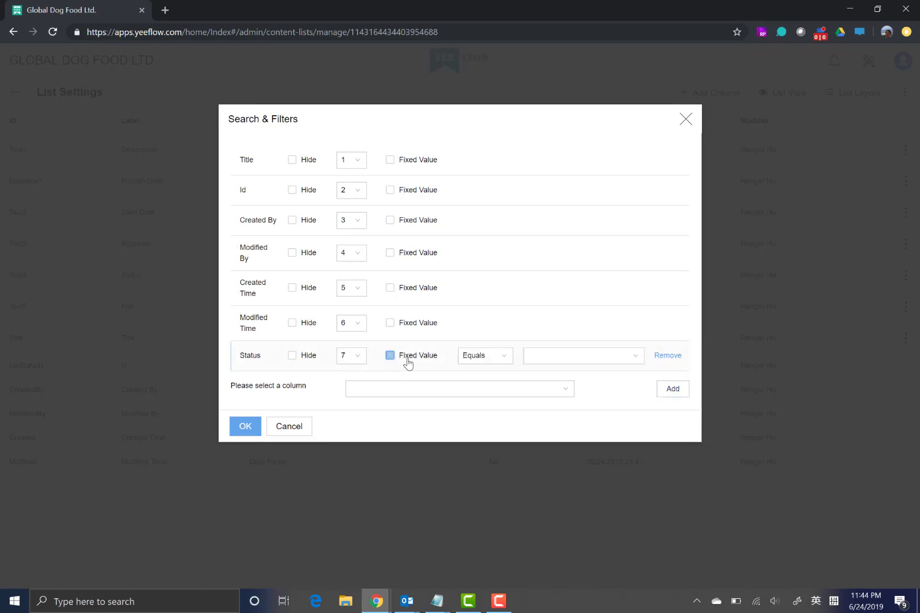
click(571, 363)
click(551, 396)
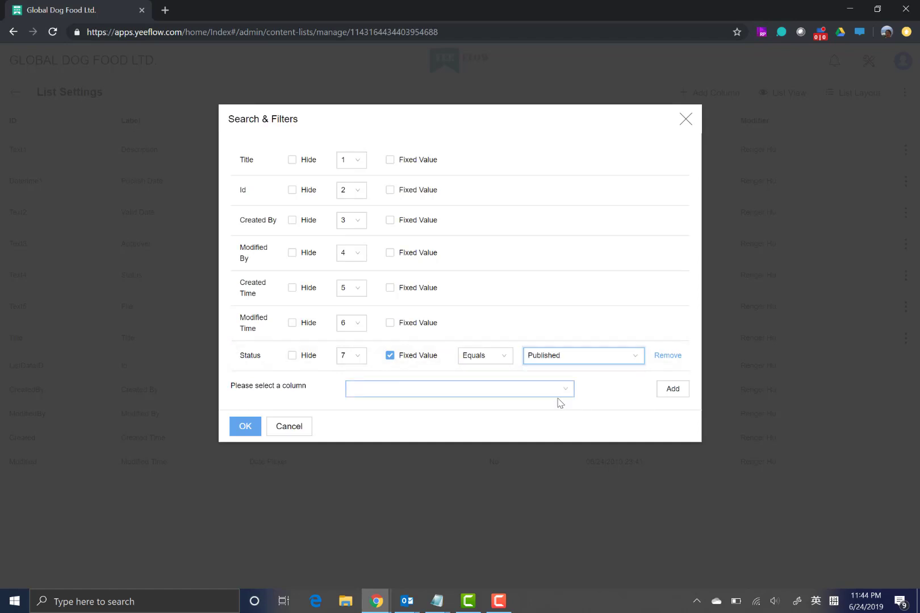
click(237, 430)
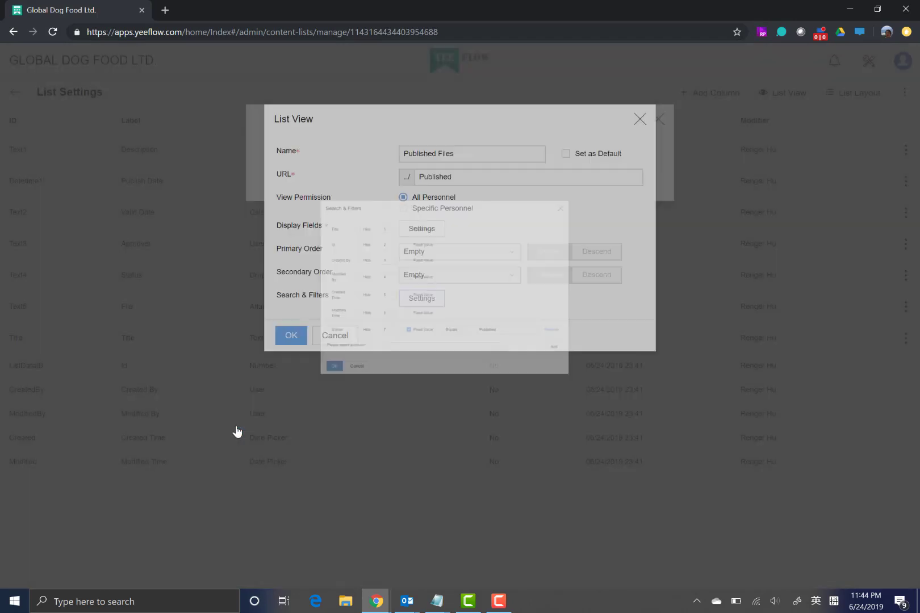
click(292, 337)
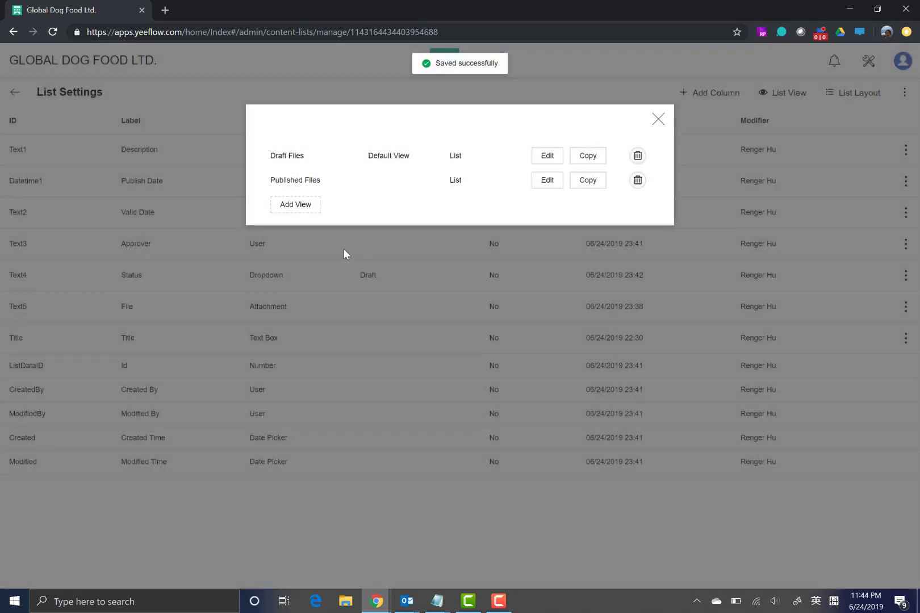
Step: Add another list-type view named Archived Files with the URL Archived
click(296, 206)
click(299, 230)
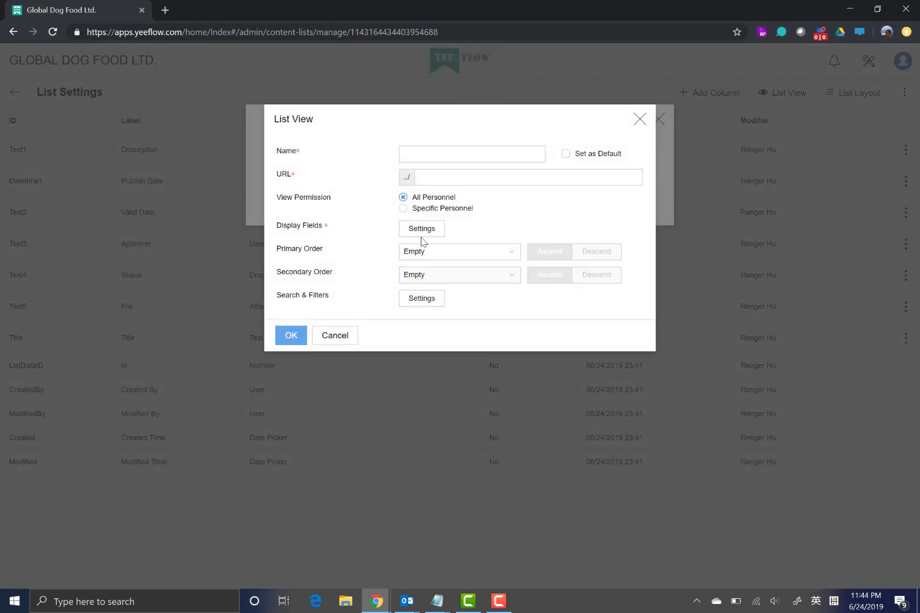
click(450, 153)
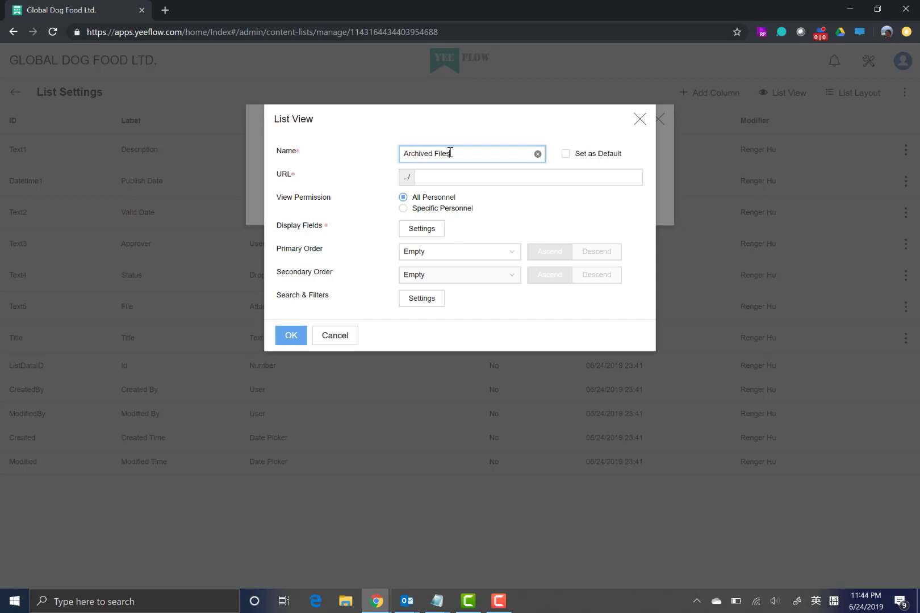
double_click(423, 152)
key(ctrl+c)
click(438, 179)
key(ctrl+v)
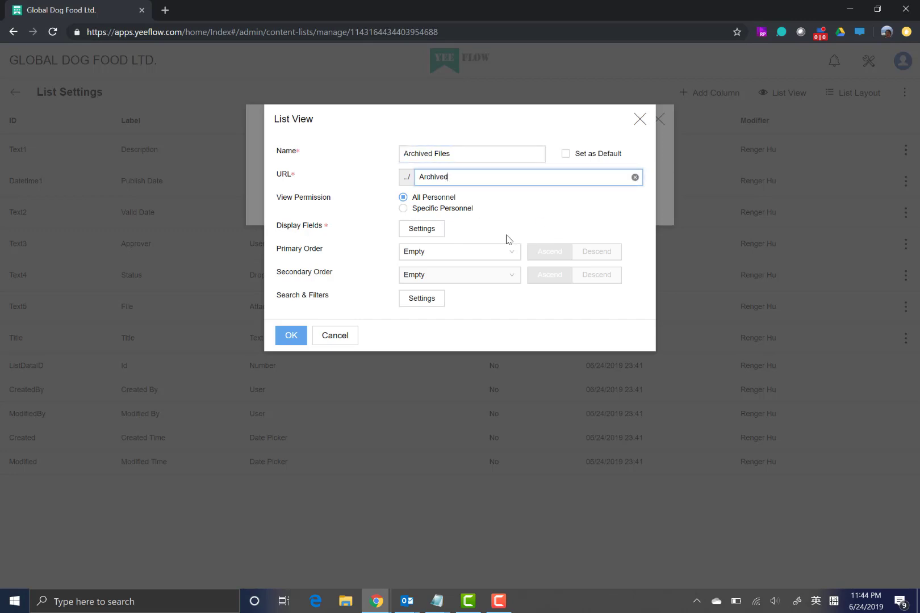
Step: Limit the Archived Files view's display fields to Title, File, Approver, Publish Date and Valid Date, in that order
click(422, 229)
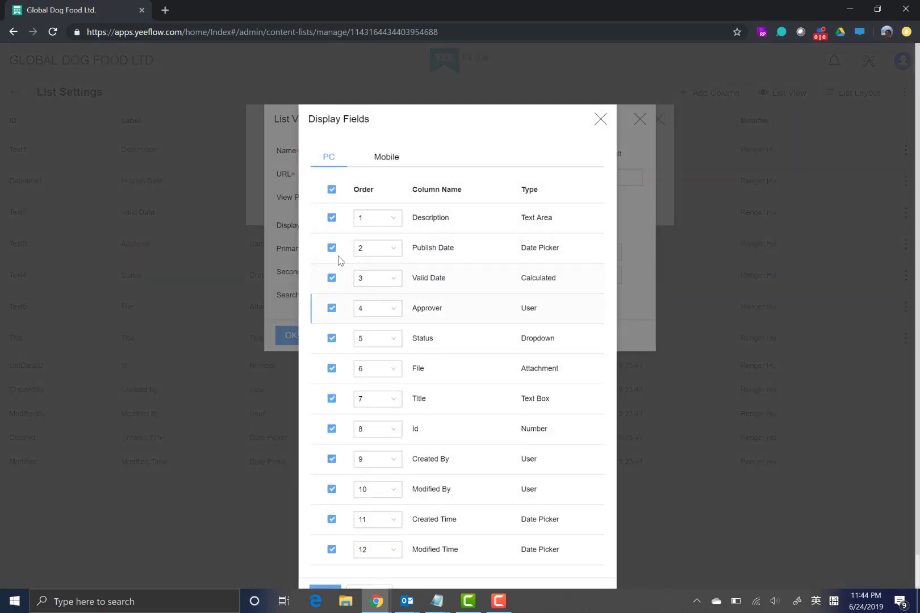
click(332, 191)
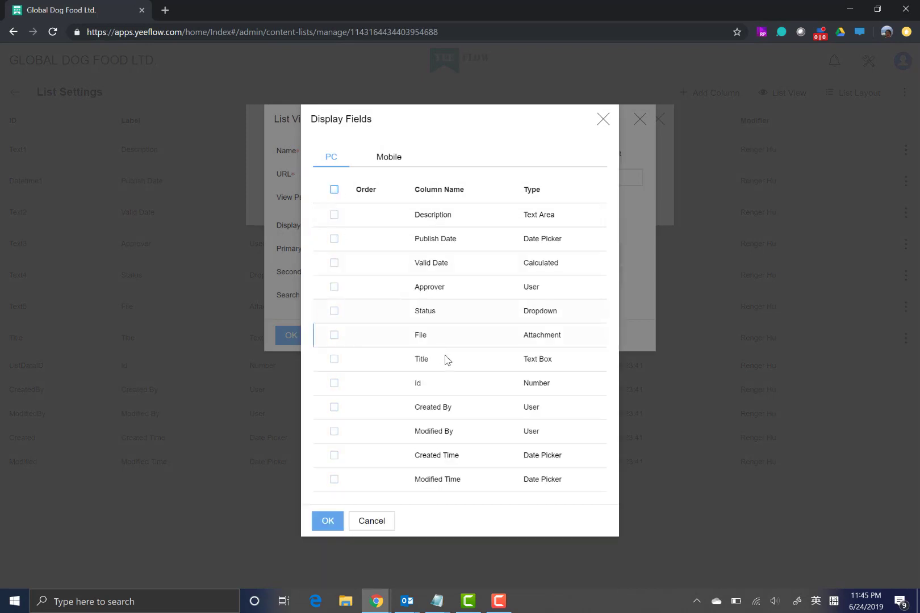
click(334, 360)
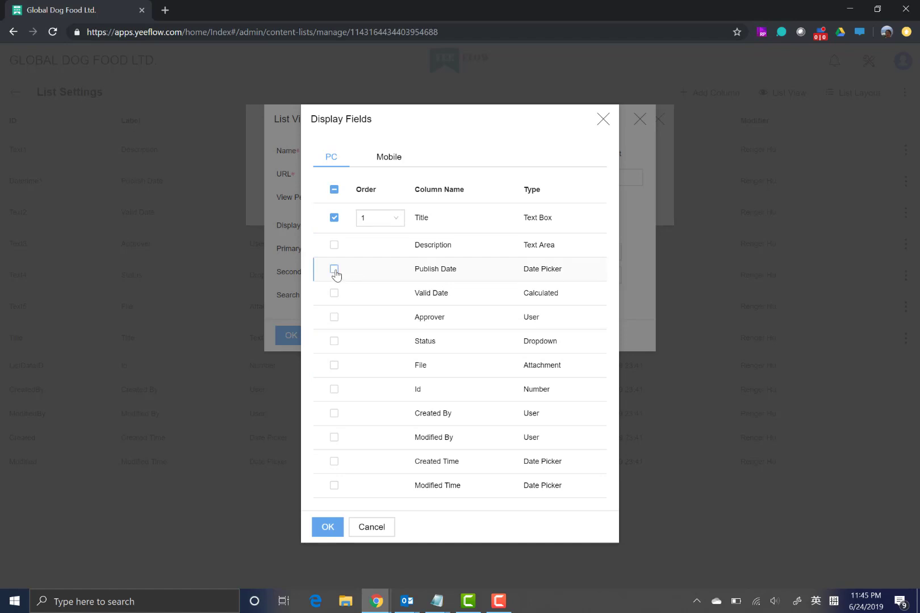
click(336, 366)
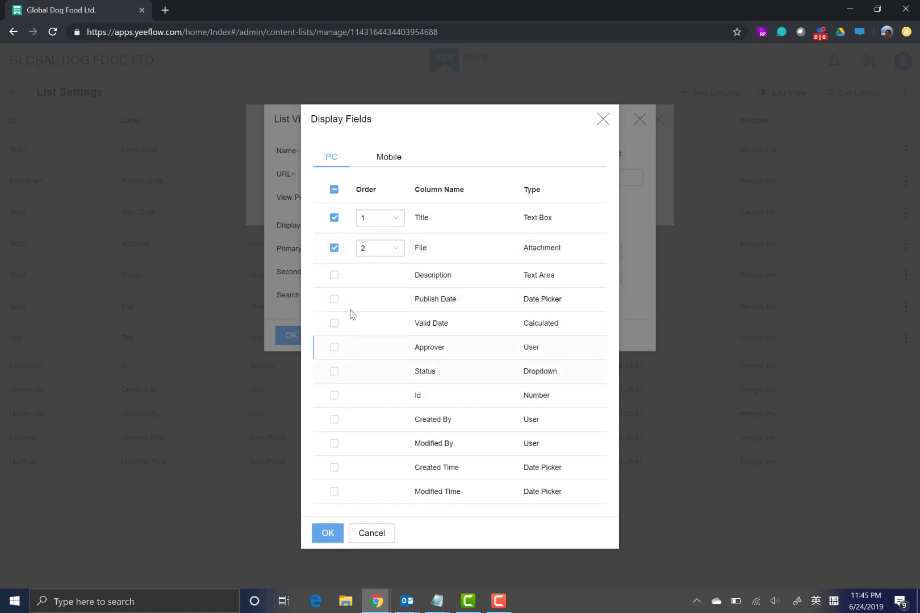
click(334, 348)
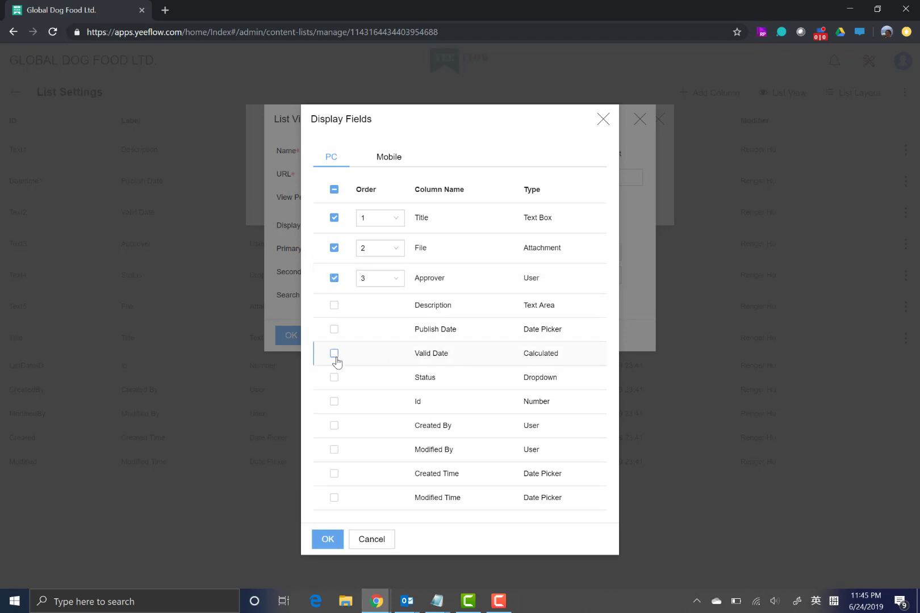
click(334, 330)
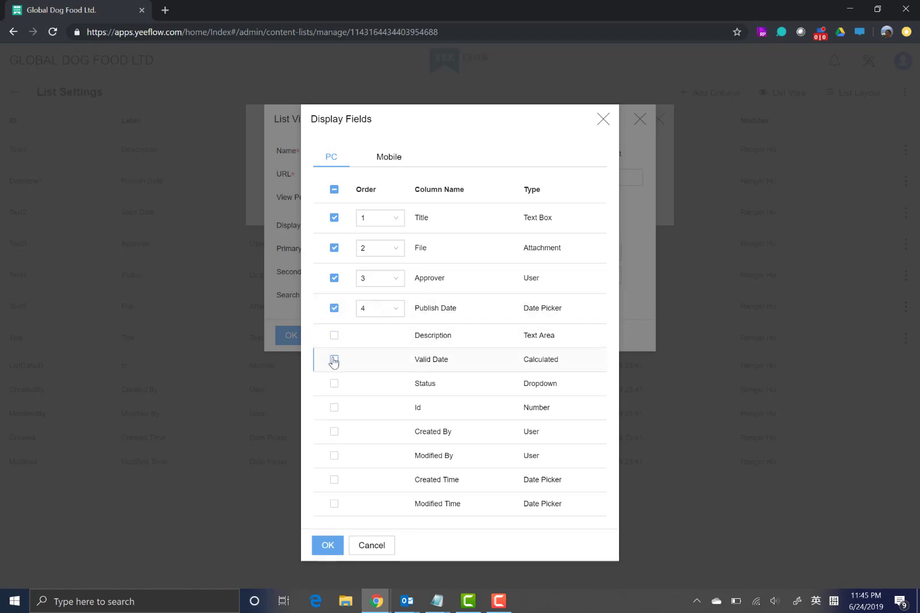
click(336, 359)
click(328, 552)
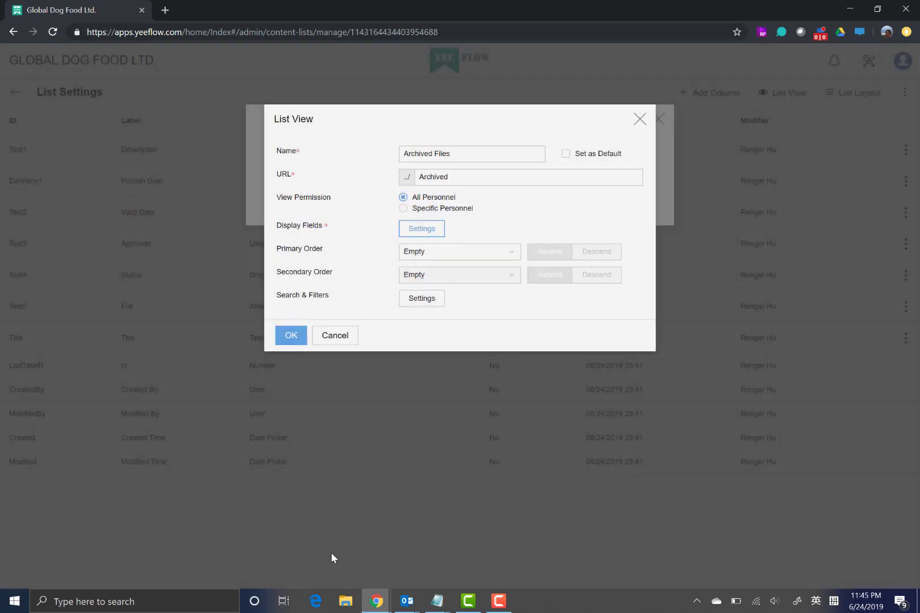
Step: Add Status to the Archived Files view's filters with a fixed value equal to Archived, and confirm the filters
click(423, 300)
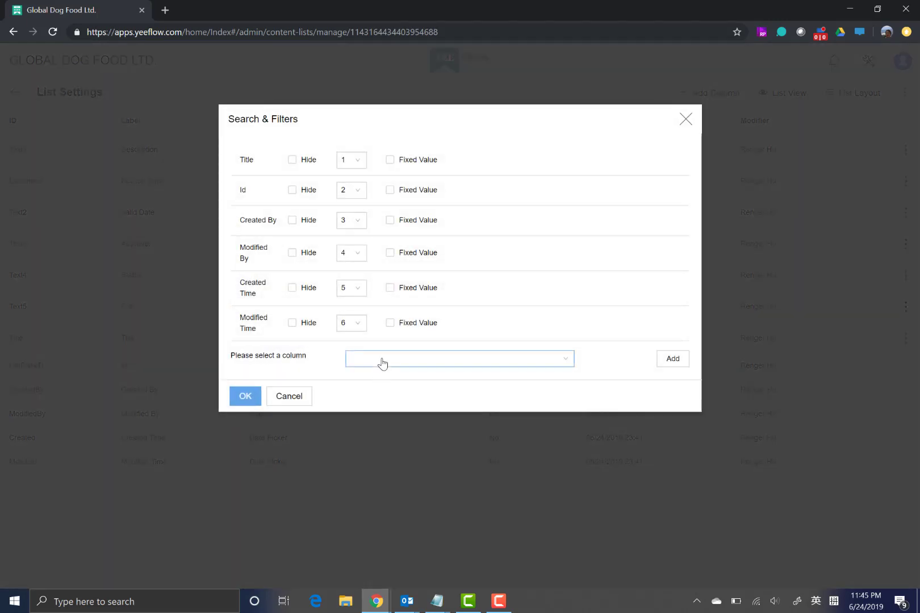
click(383, 364)
click(387, 418)
click(671, 359)
click(402, 358)
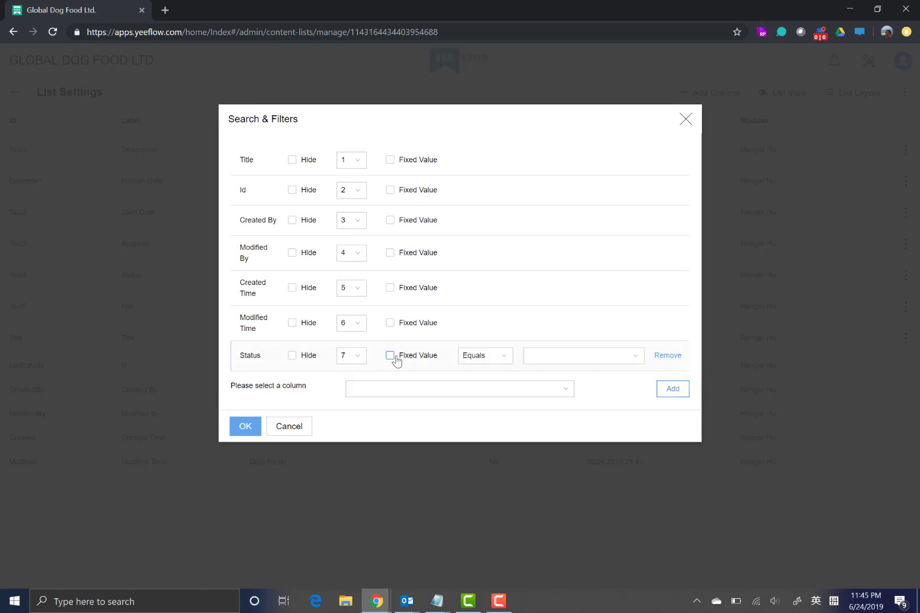
click(549, 362)
click(546, 418)
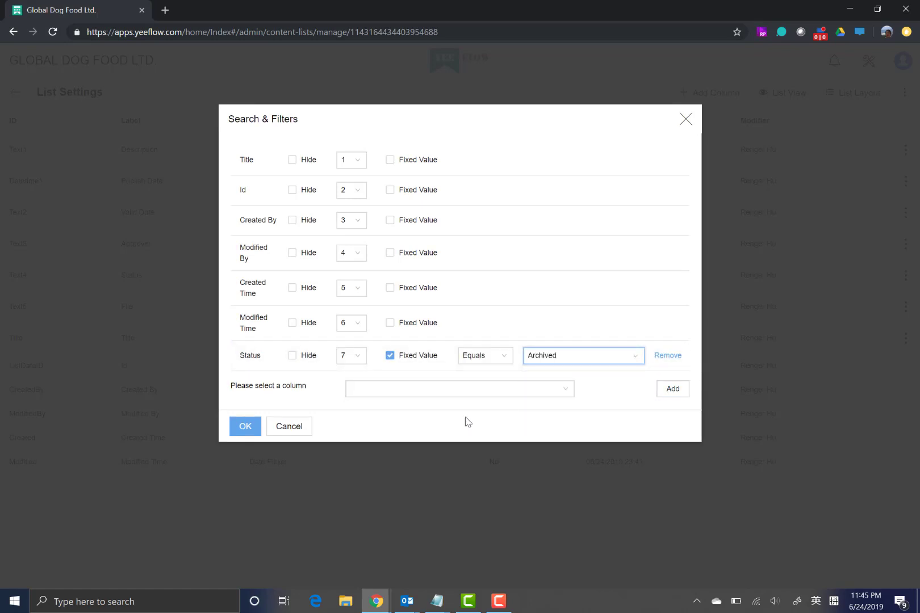
click(245, 427)
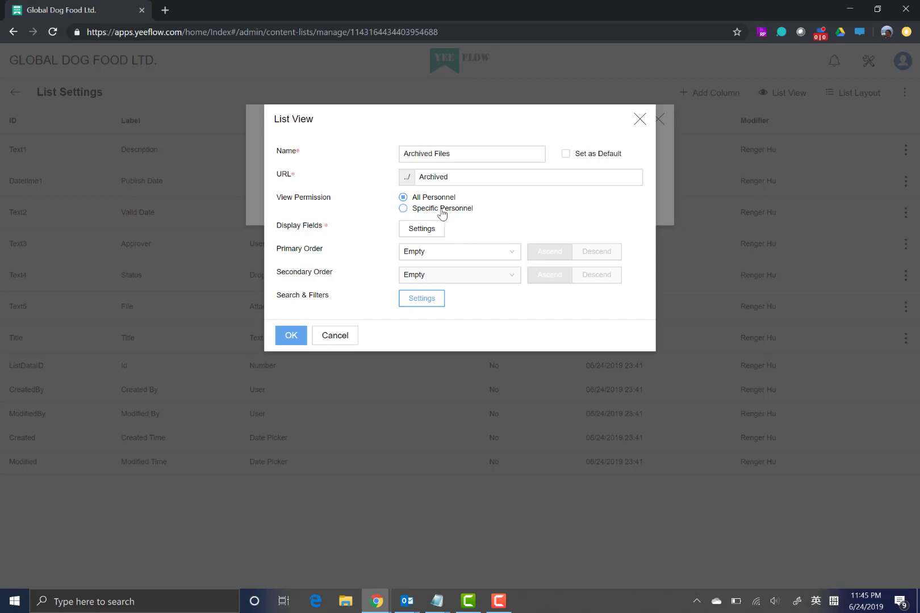
Step: Restrict the Archived Files view's permission to the Operation organization, save the view and close the list of views
click(405, 209)
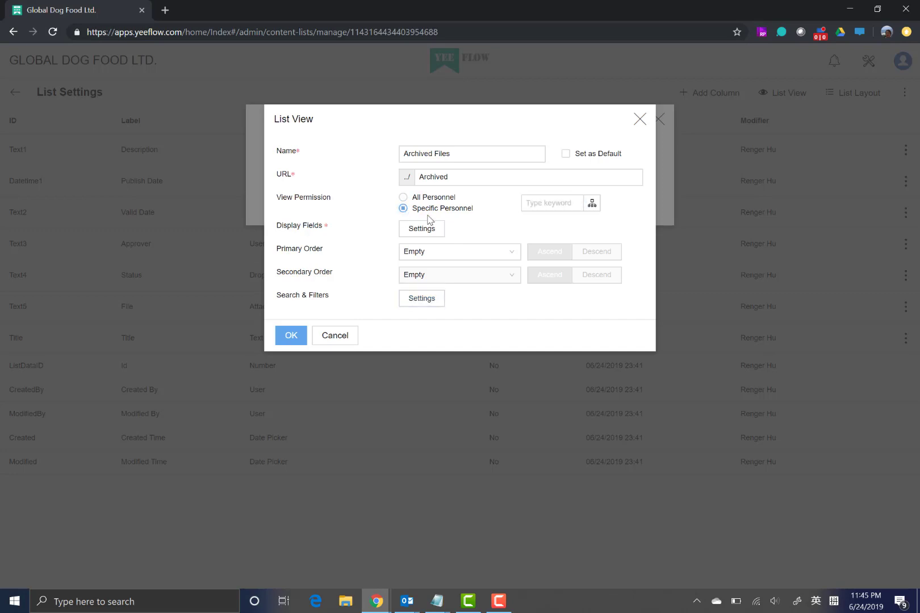
click(592, 204)
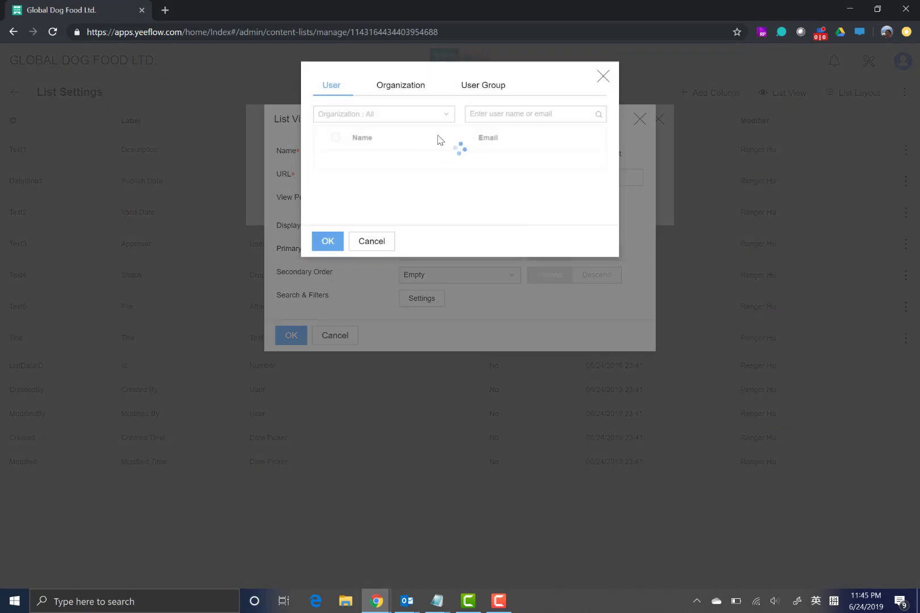
click(475, 90)
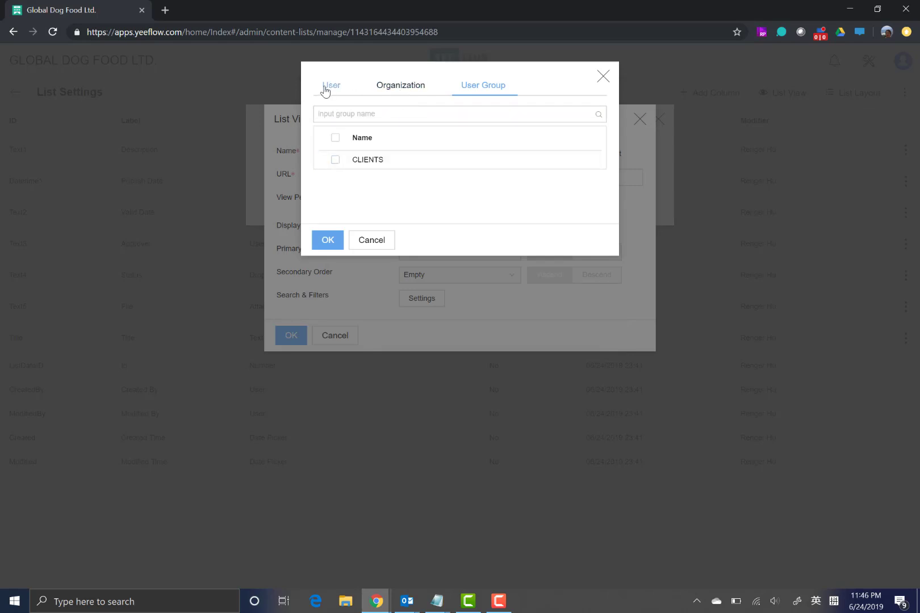
click(381, 89)
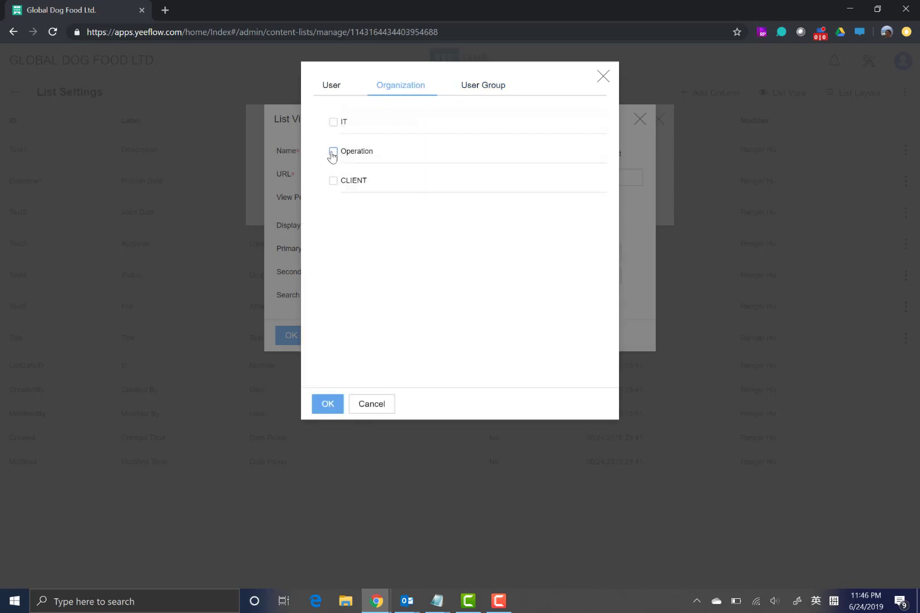
click(333, 152)
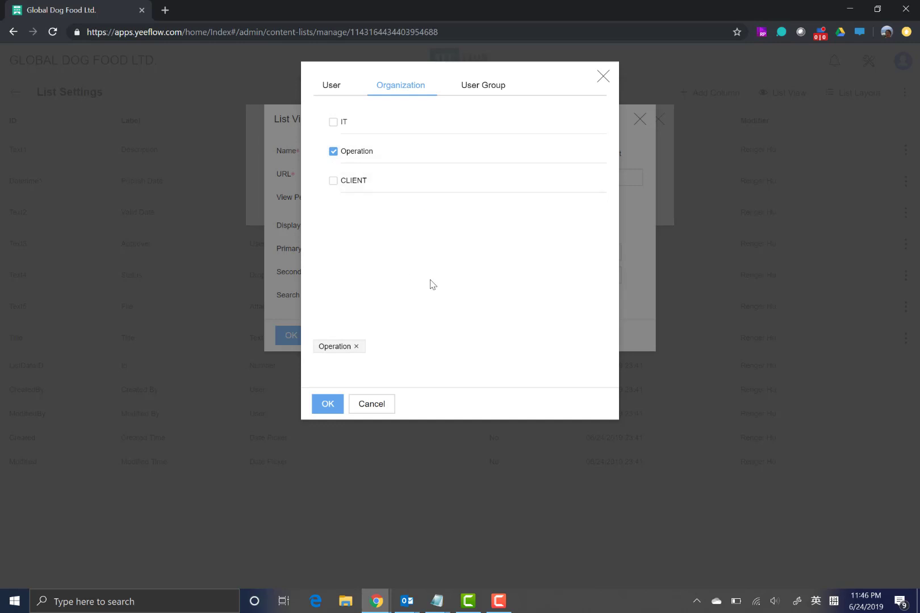
click(325, 404)
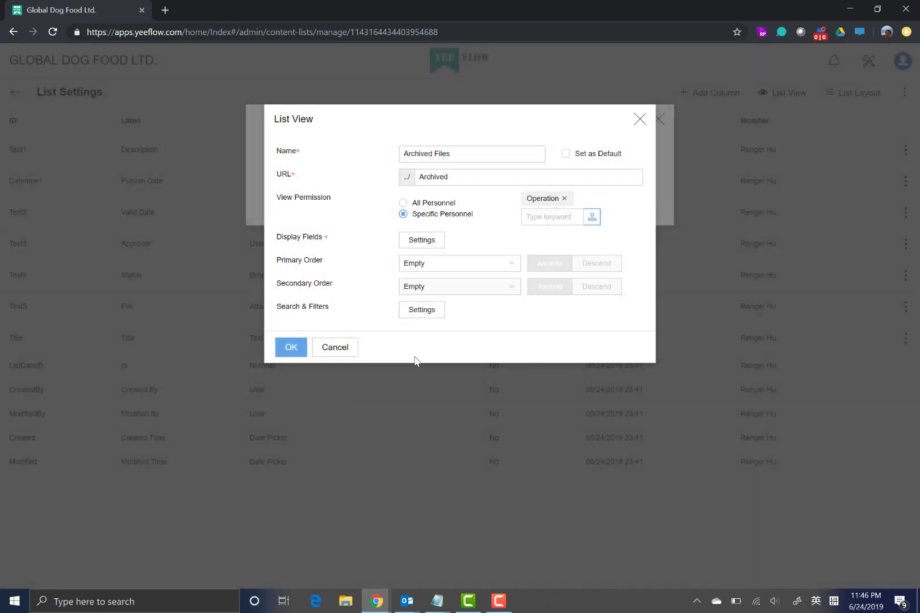
click(299, 354)
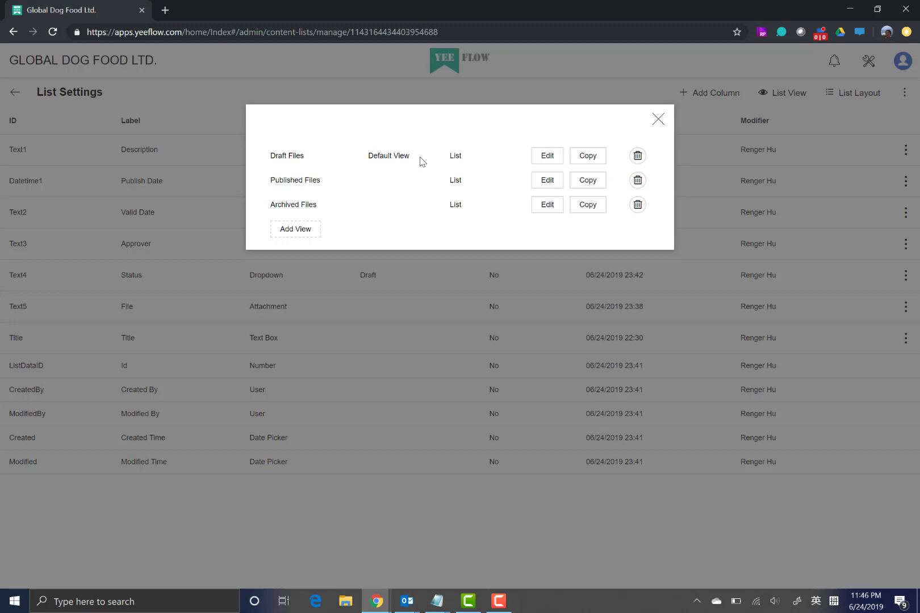
click(648, 126)
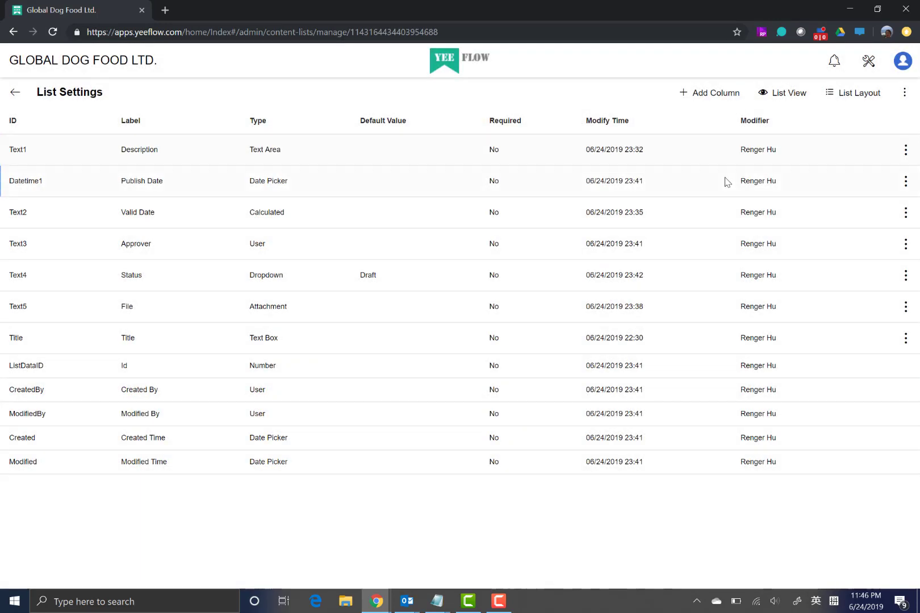
Step: Return to the content list, switch from Draft Files to the Published Files view and check the available views
click(15, 92)
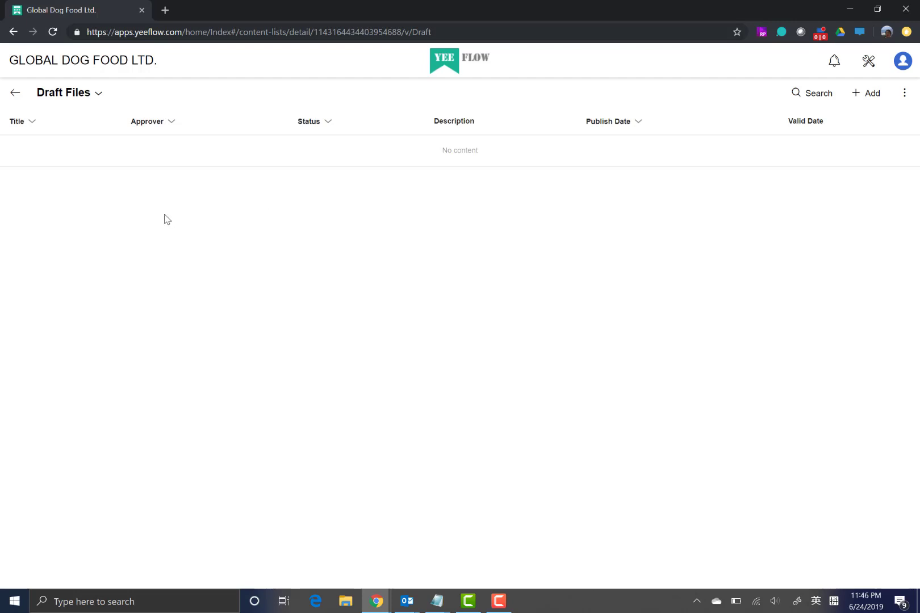
click(96, 98)
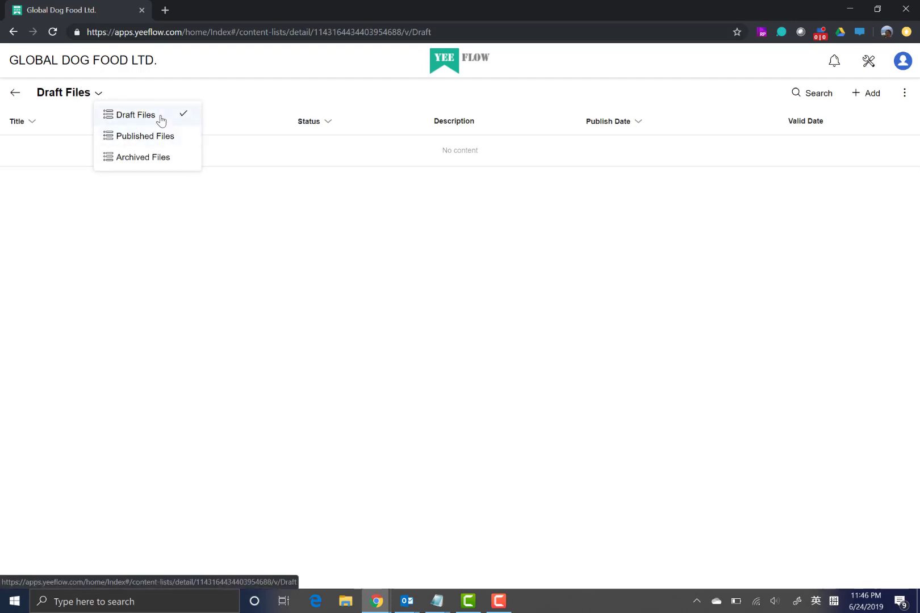
click(166, 142)
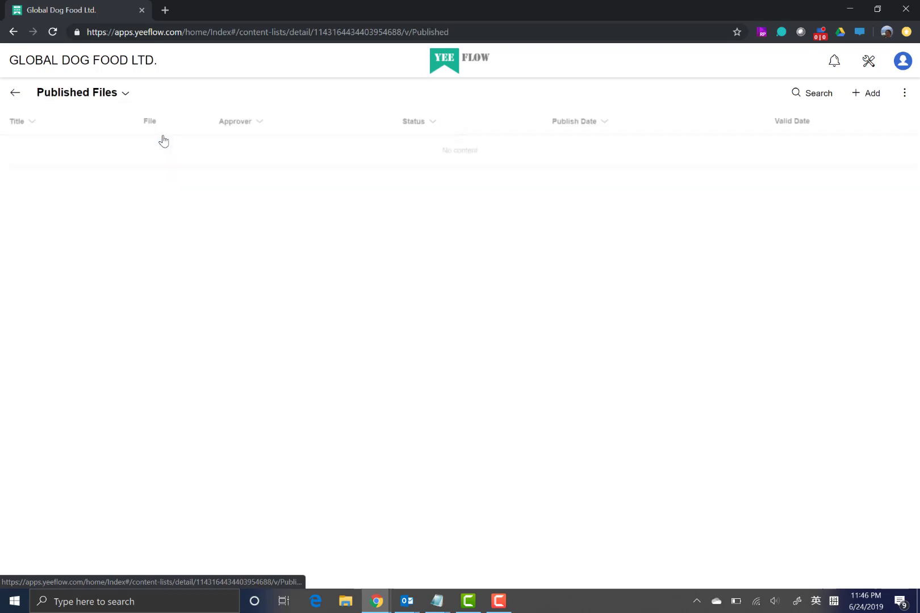
click(122, 97)
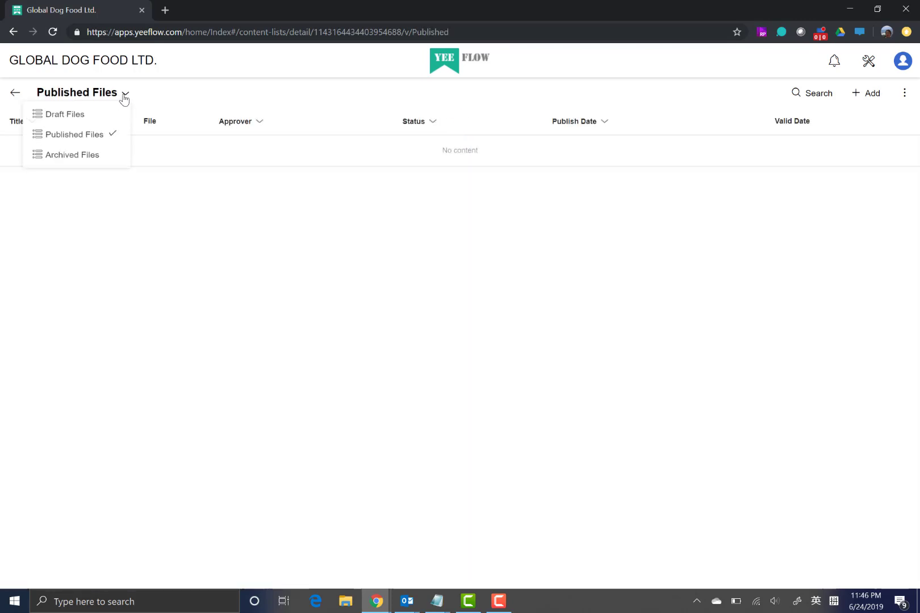
click(175, 191)
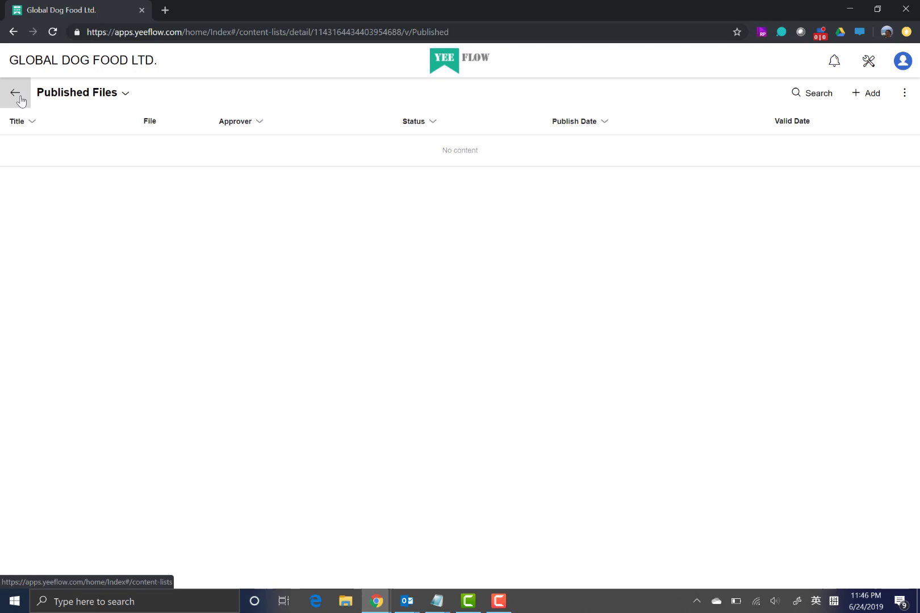
Step: Add a custom layout in the list's layout settings and open it for editing in the designer
click(905, 93)
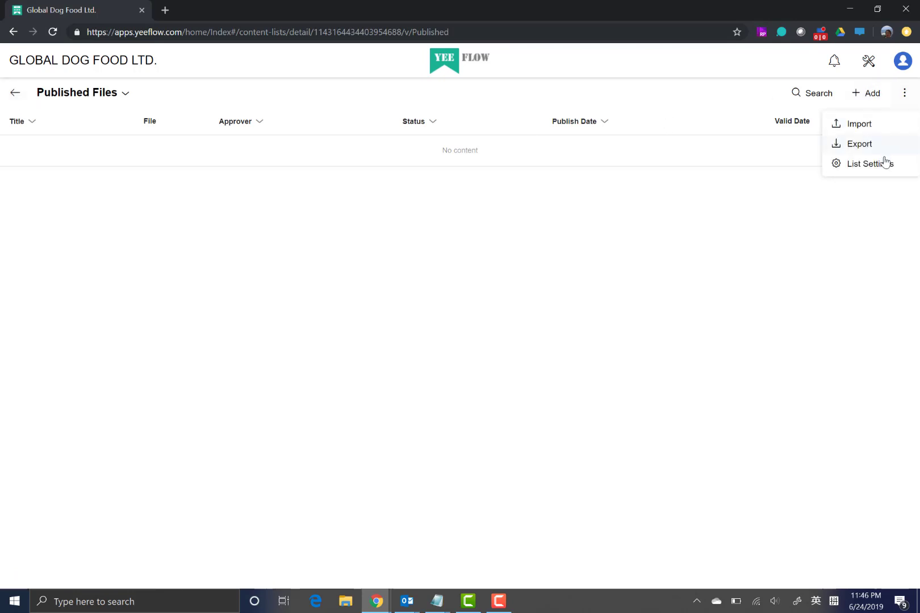
click(885, 163)
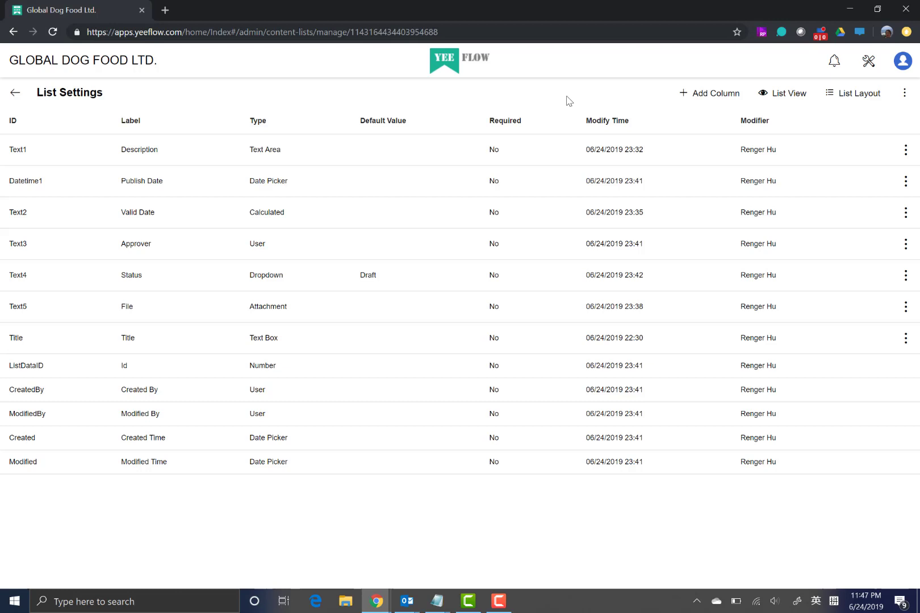
click(860, 104)
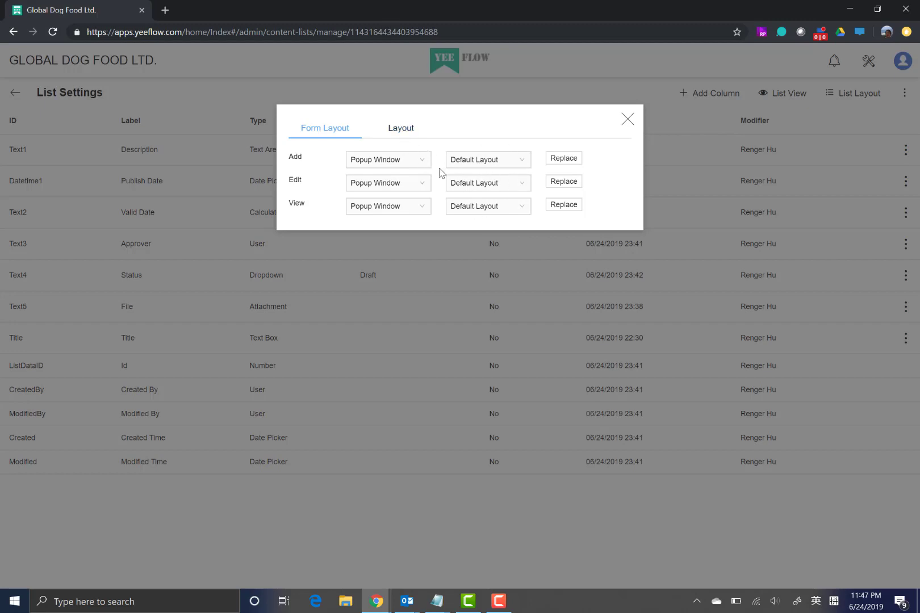
click(406, 131)
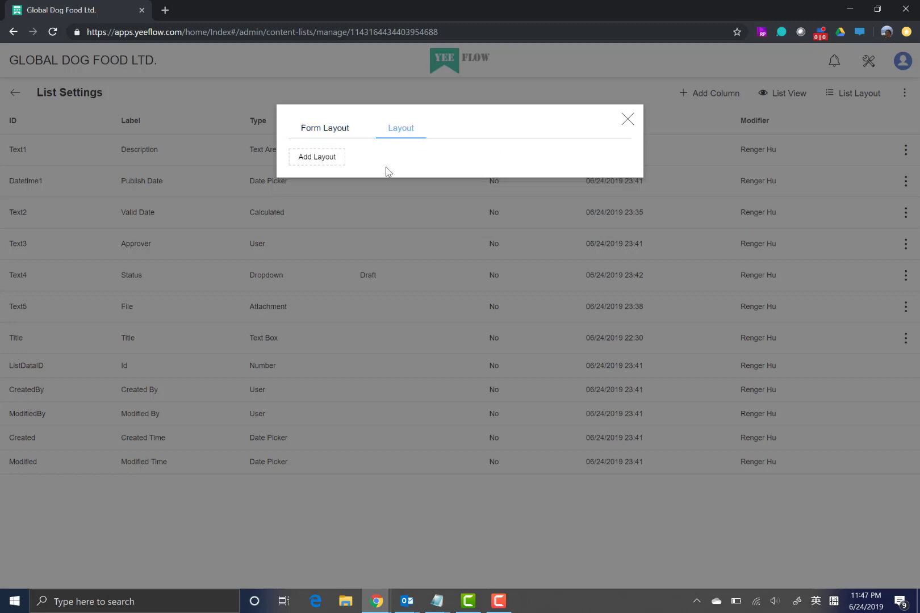
click(322, 159)
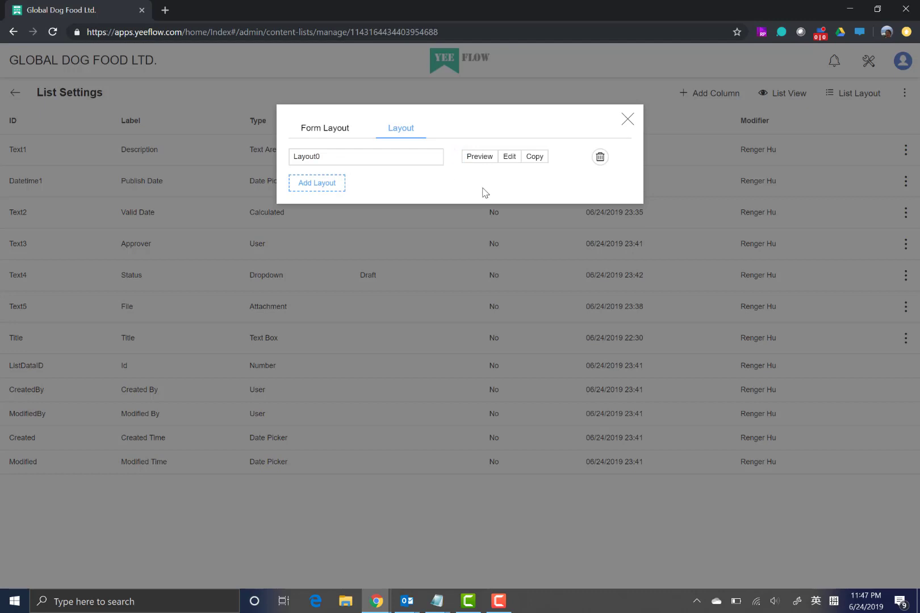
click(508, 157)
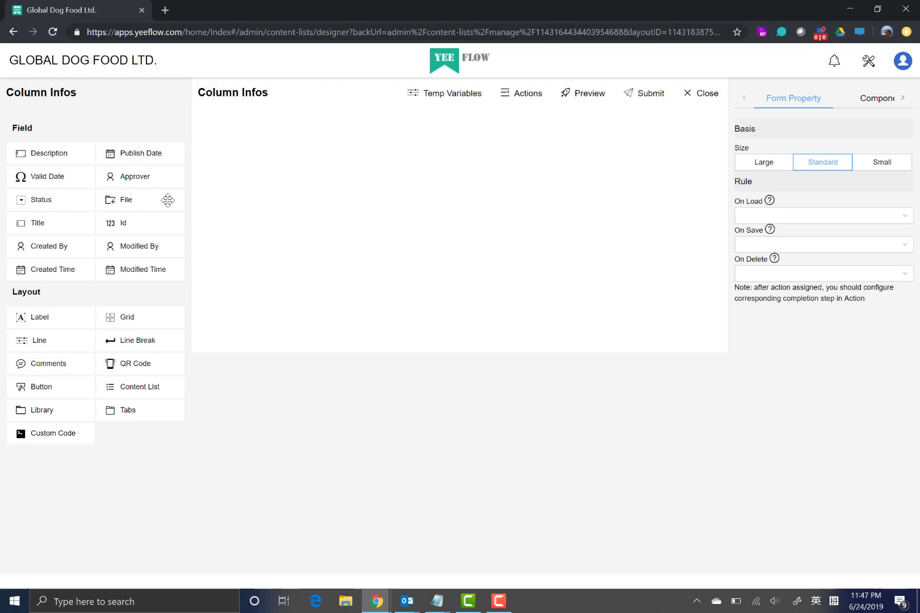
Step: Place the File, Title, Description, Publish Date, Valid Date, Approver and Status fields in that order on the layout and submit it
drag(152, 200, 261, 145)
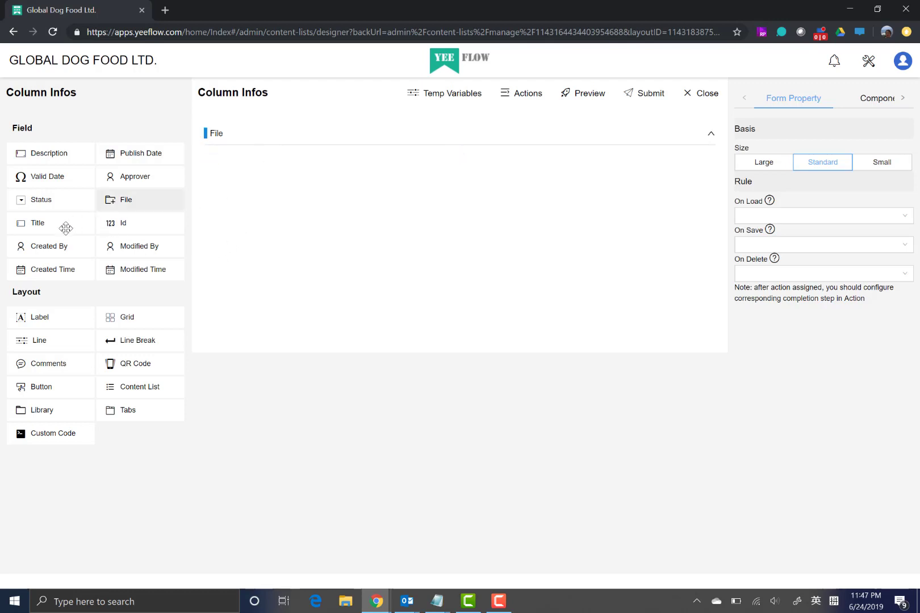
drag(47, 224, 285, 182)
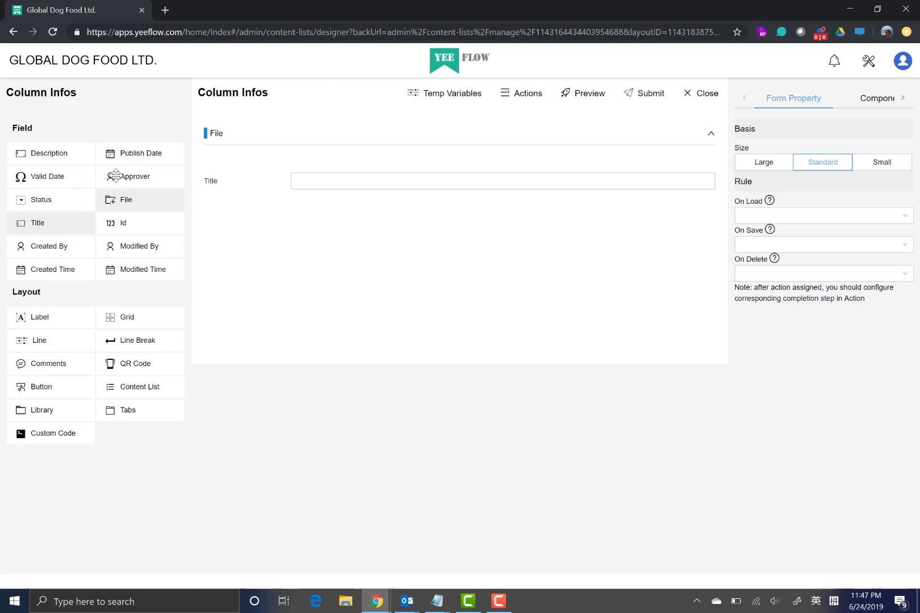
drag(68, 154, 278, 236)
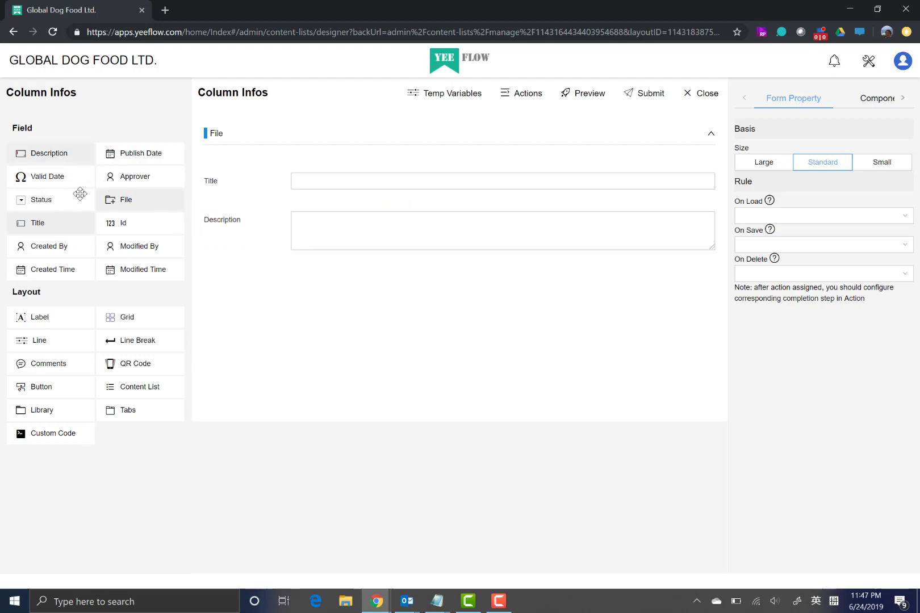
drag(122, 155, 239, 272)
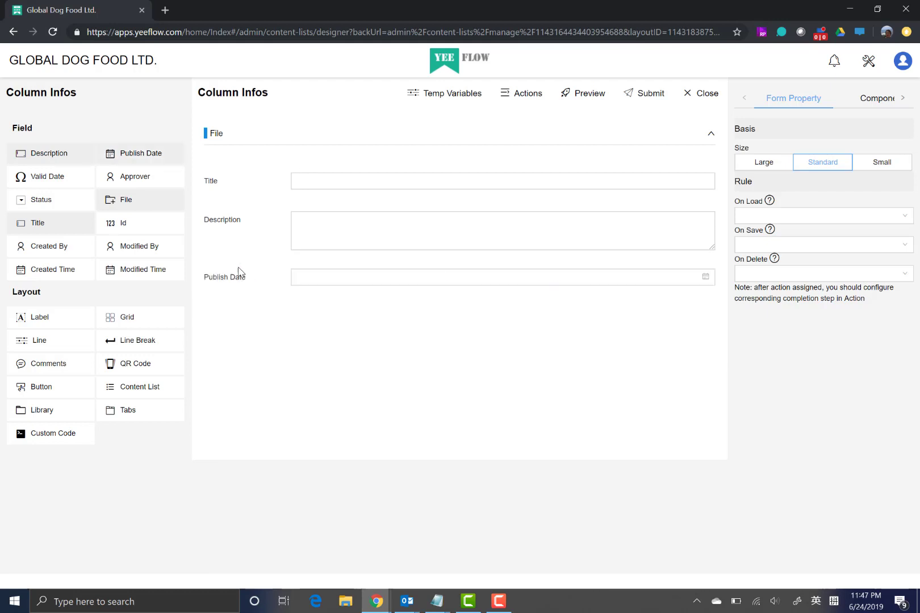
drag(44, 179, 226, 313)
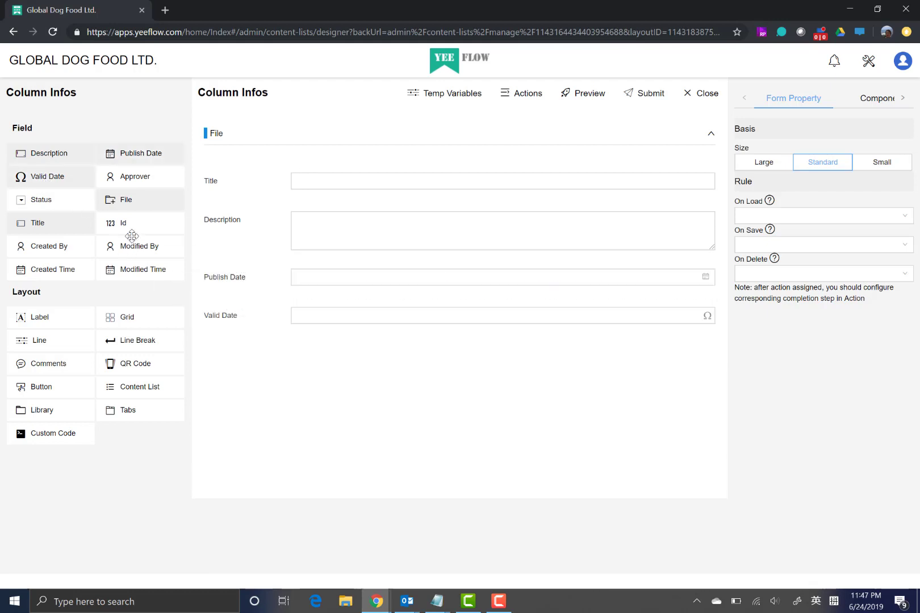
drag(134, 177, 269, 356)
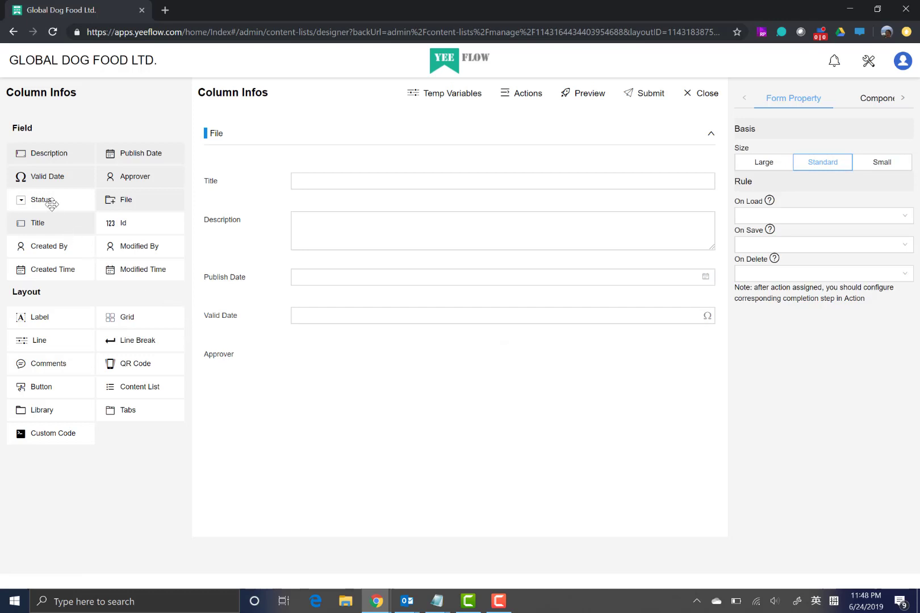
drag(51, 203, 236, 392)
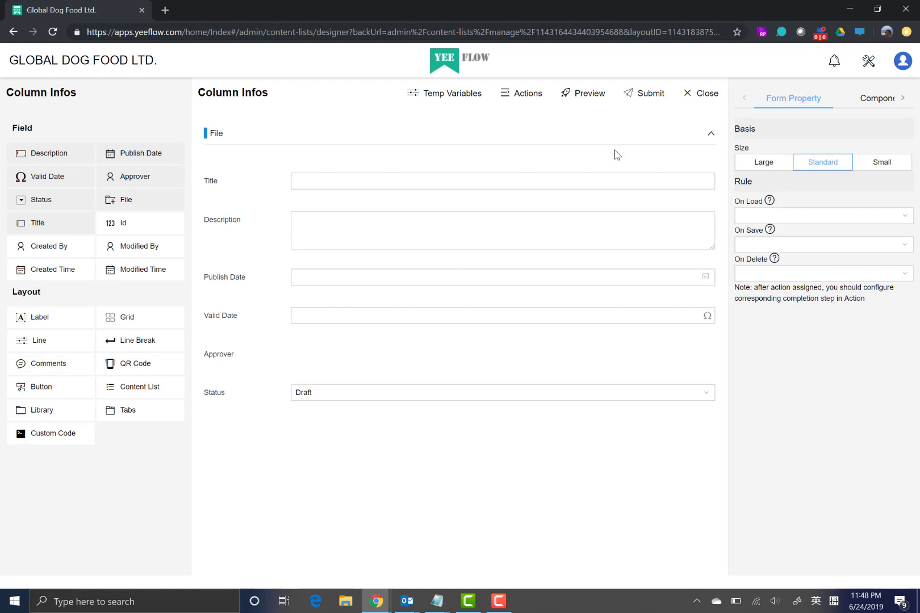
click(640, 98)
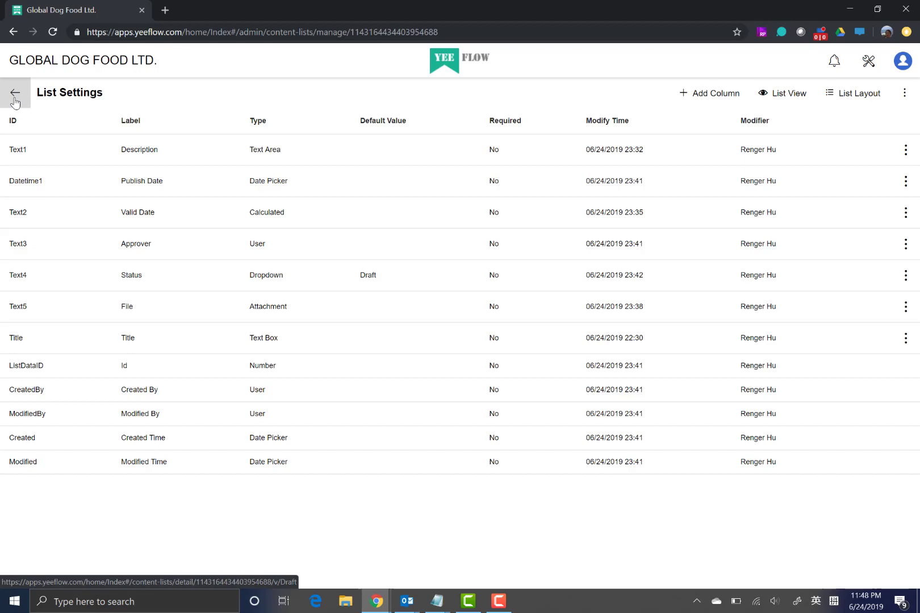
Step: Assign Layout0 to the list's Add form in the form layout settings and save the change
click(857, 101)
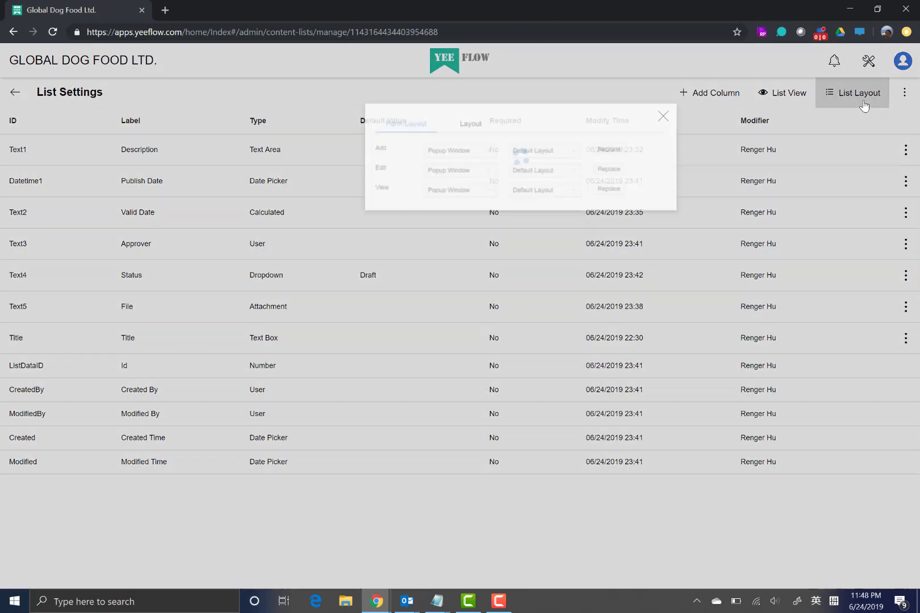
click(628, 119)
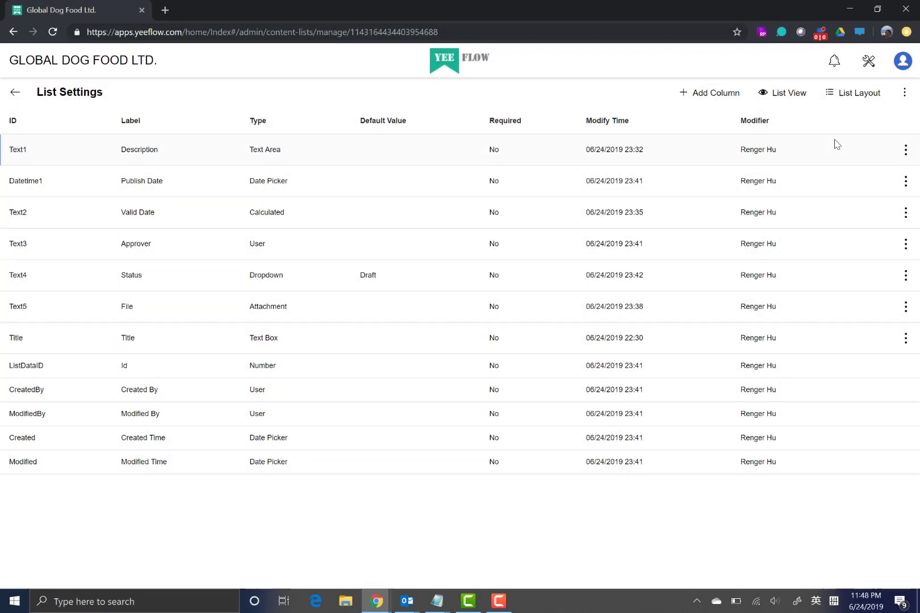
click(879, 92)
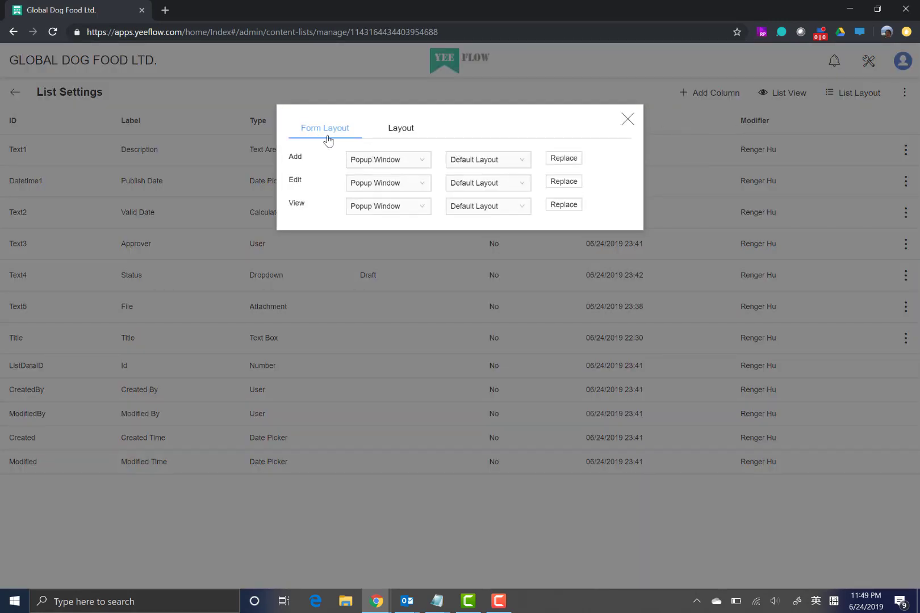
click(575, 162)
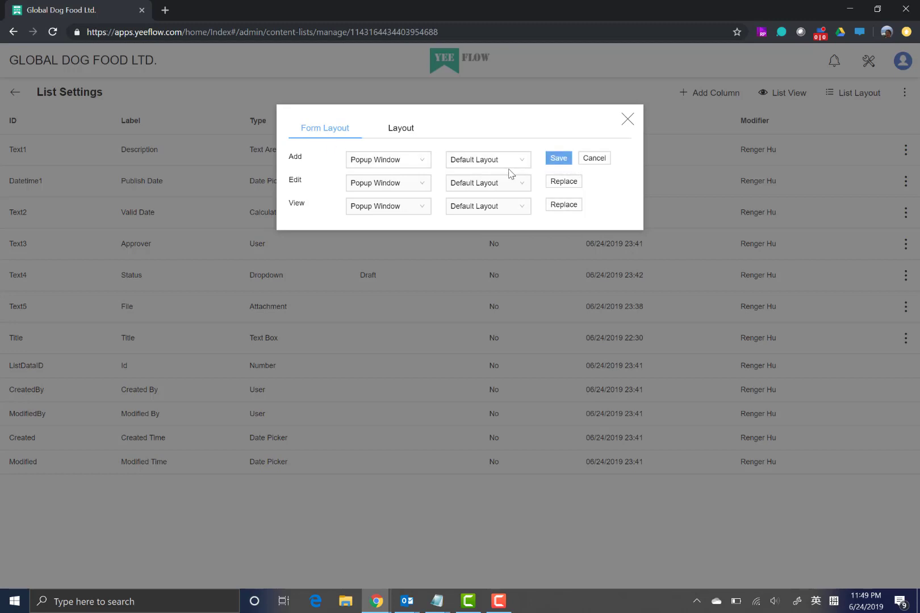
click(489, 166)
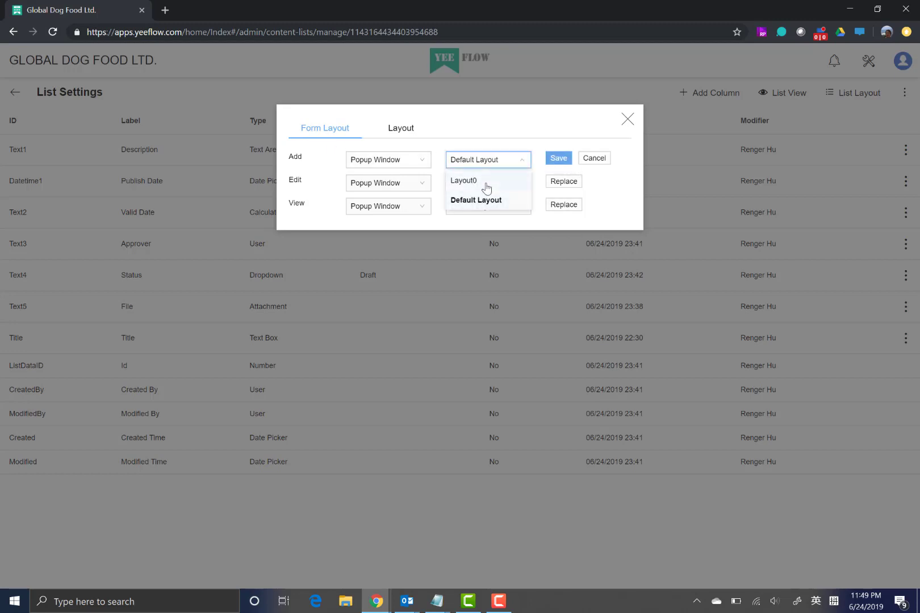
click(486, 181)
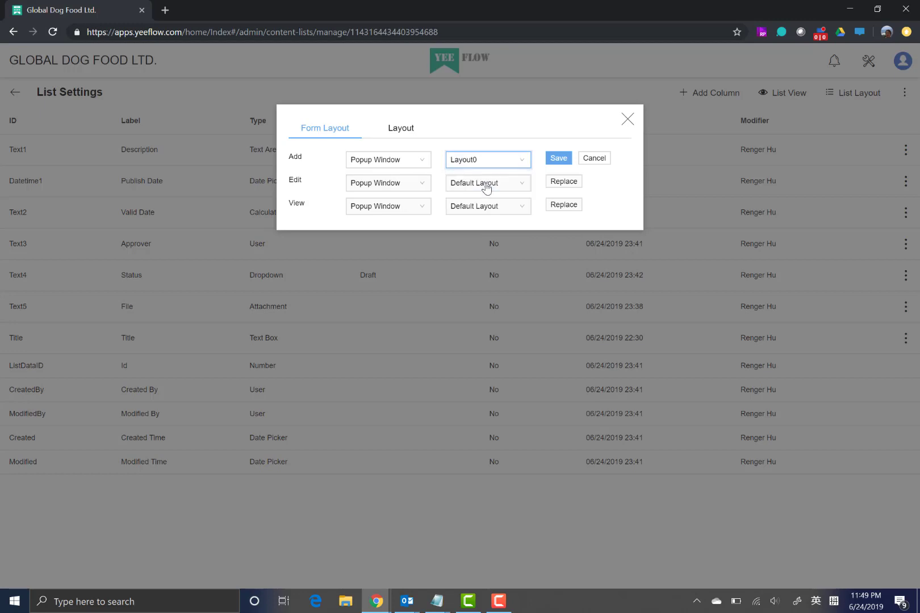
click(557, 159)
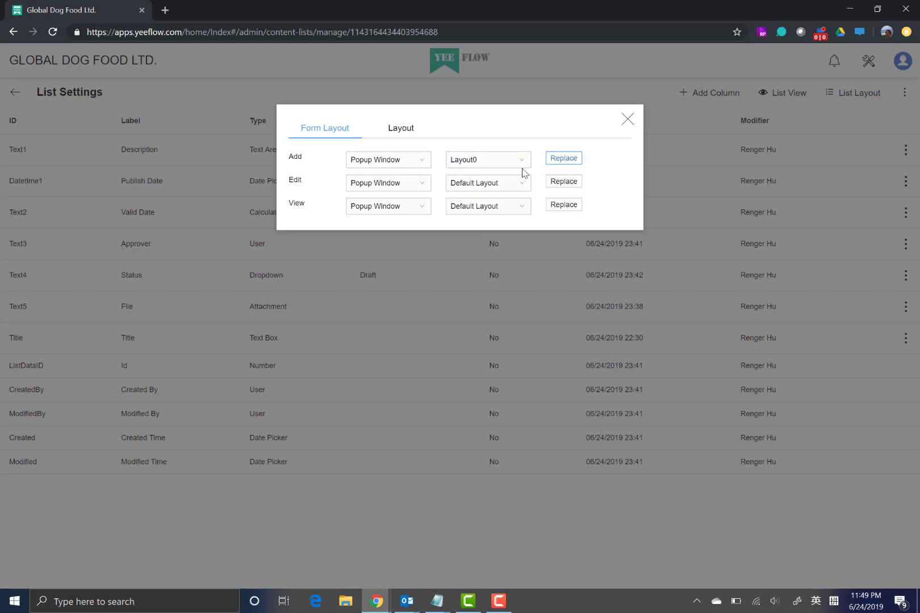
Step: Assign Layout0 to the Edit form, check its window type options and save it as a popup window
click(570, 185)
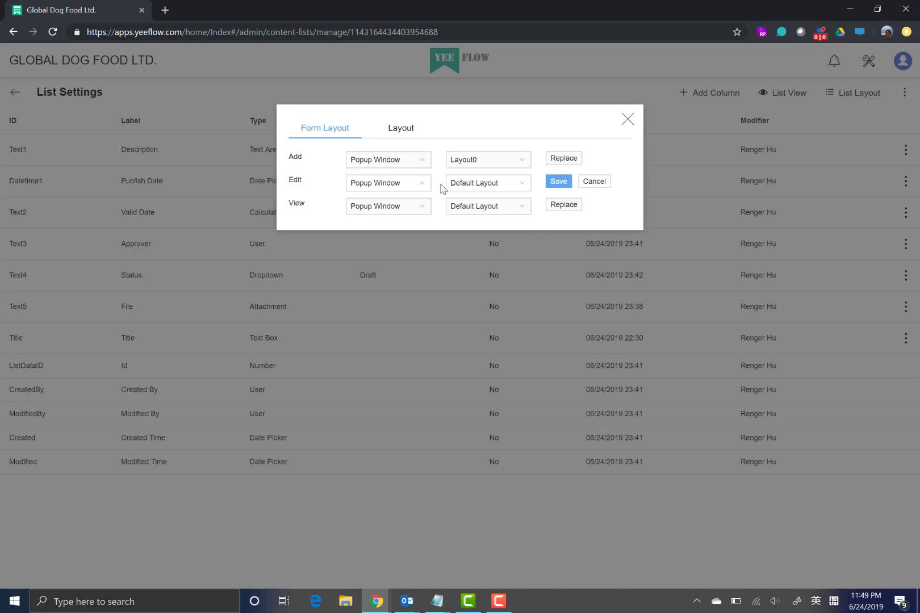
click(479, 183)
click(472, 205)
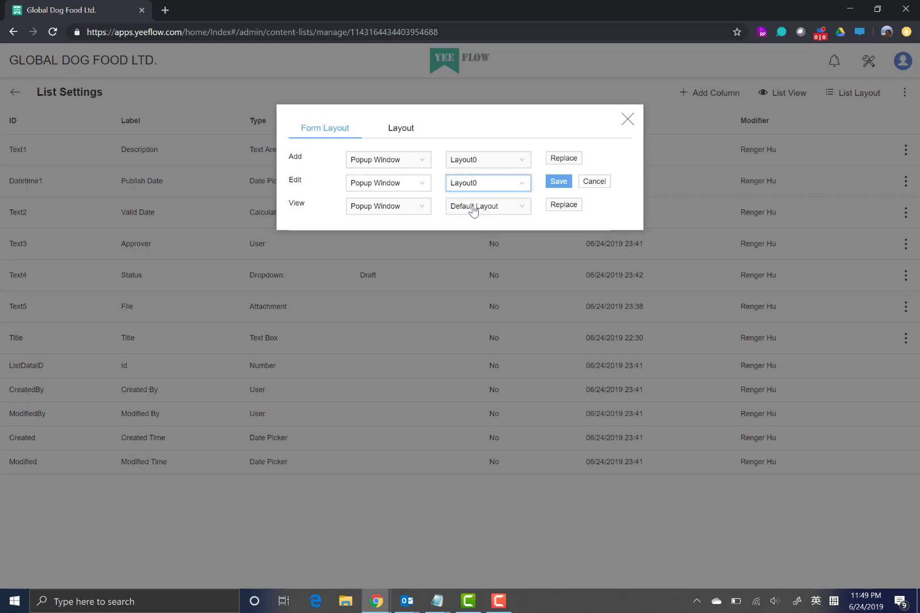
click(379, 188)
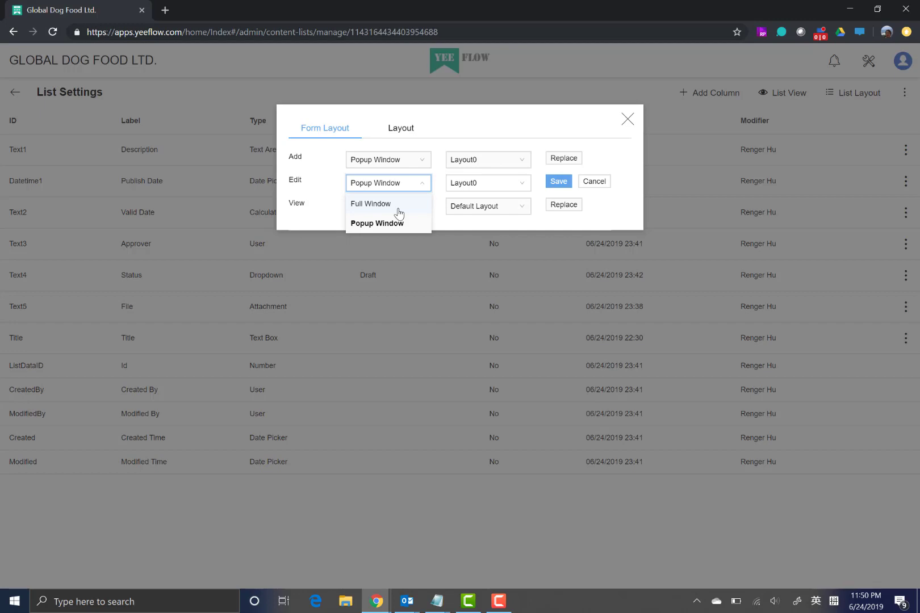
click(454, 139)
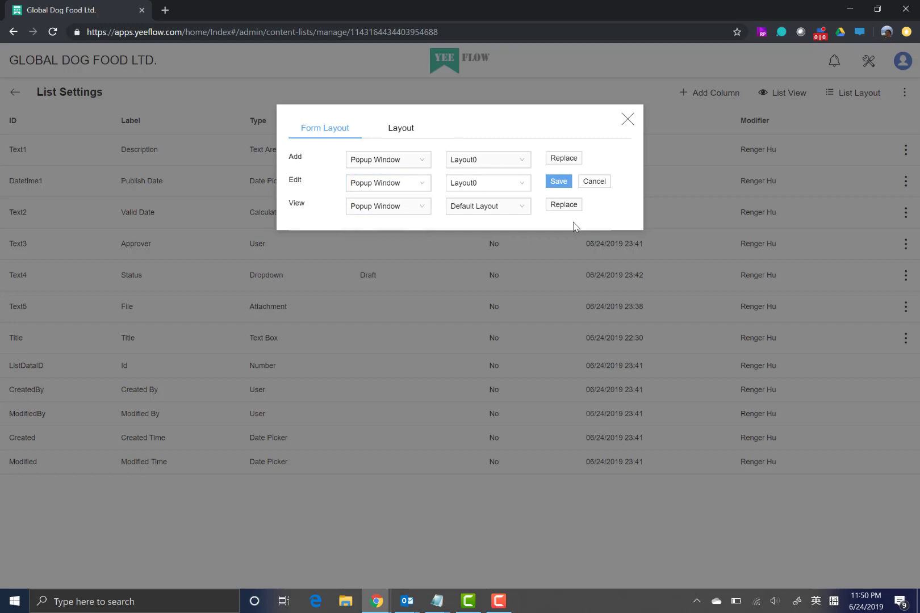
click(559, 181)
Step: Assign Layout0 to the View form, save the change and close the layout settings
click(564, 204)
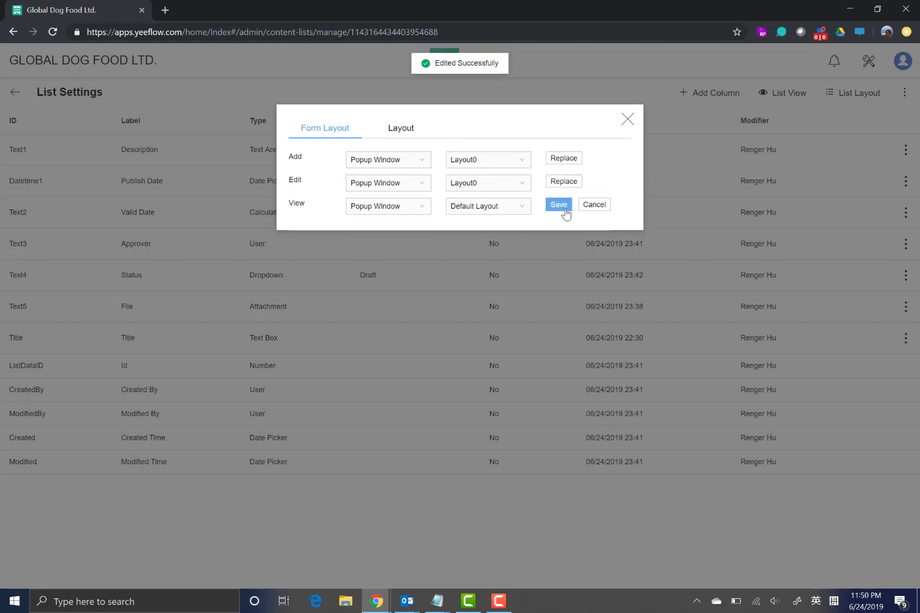
click(488, 207)
click(487, 228)
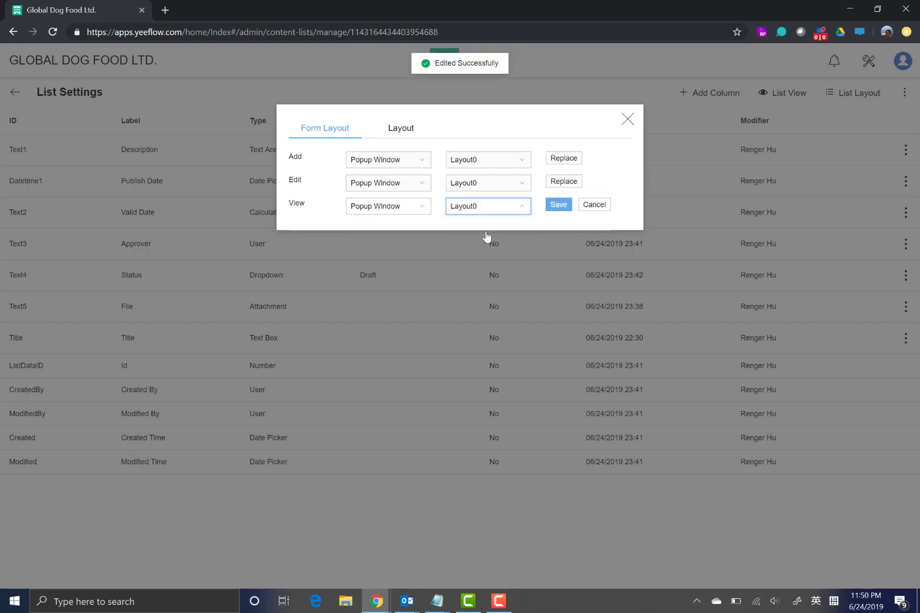
click(560, 206)
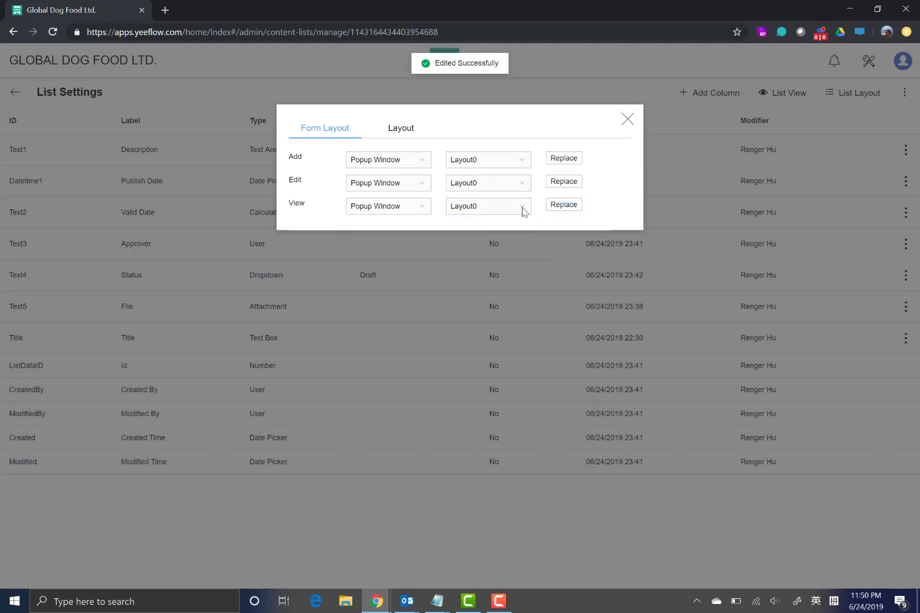
click(627, 119)
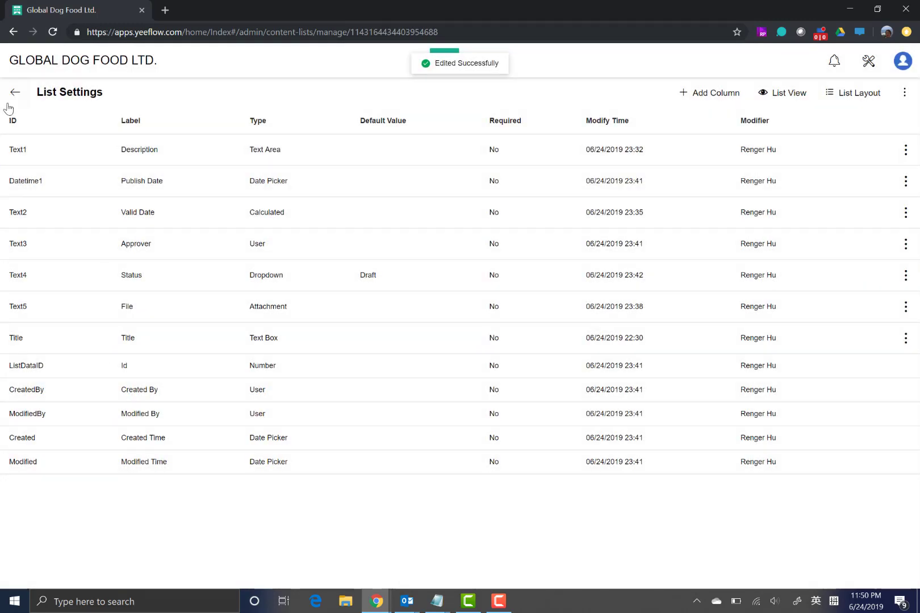
Step: Return to the content list and start a new item with Customers Information.png uploaded as its attachment
click(14, 98)
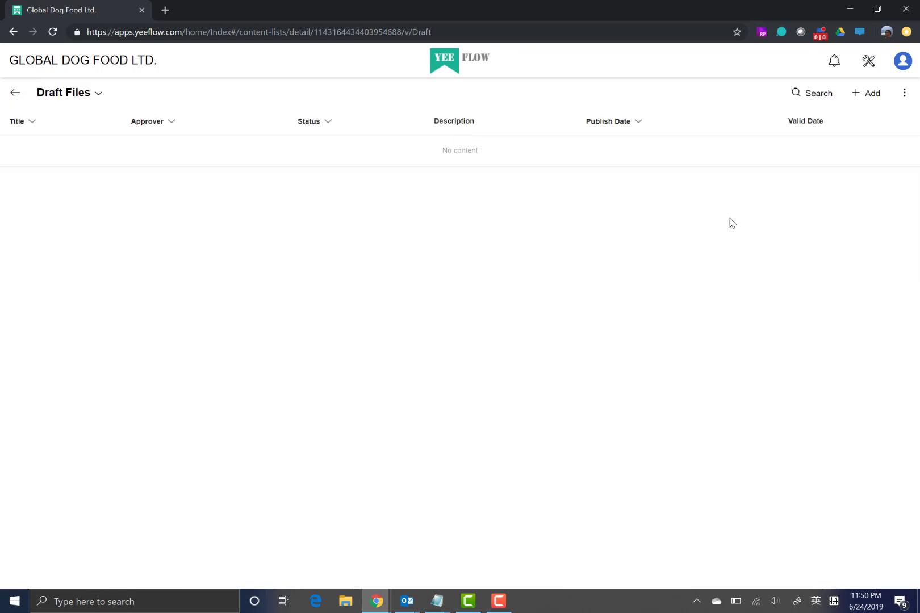
click(872, 106)
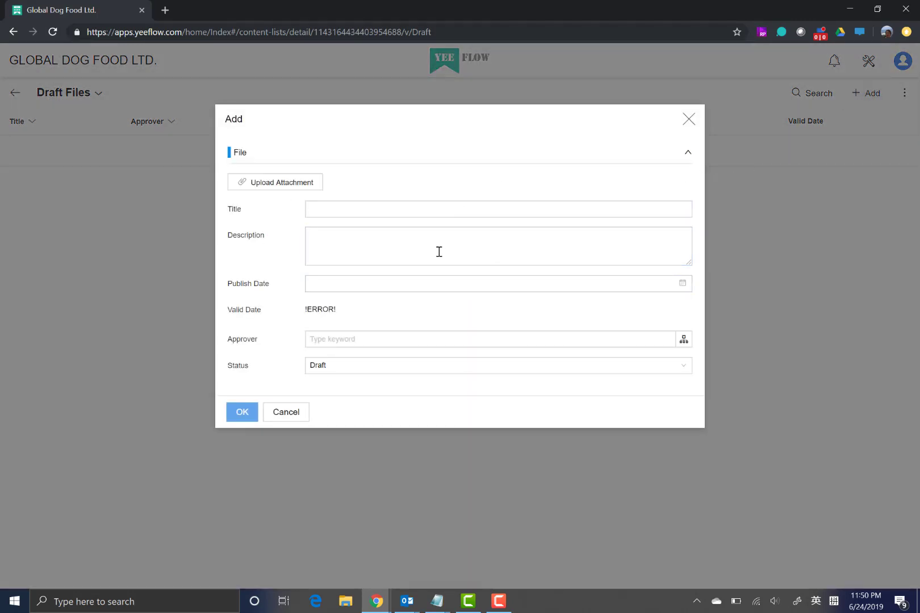
click(296, 186)
double_click(338, 189)
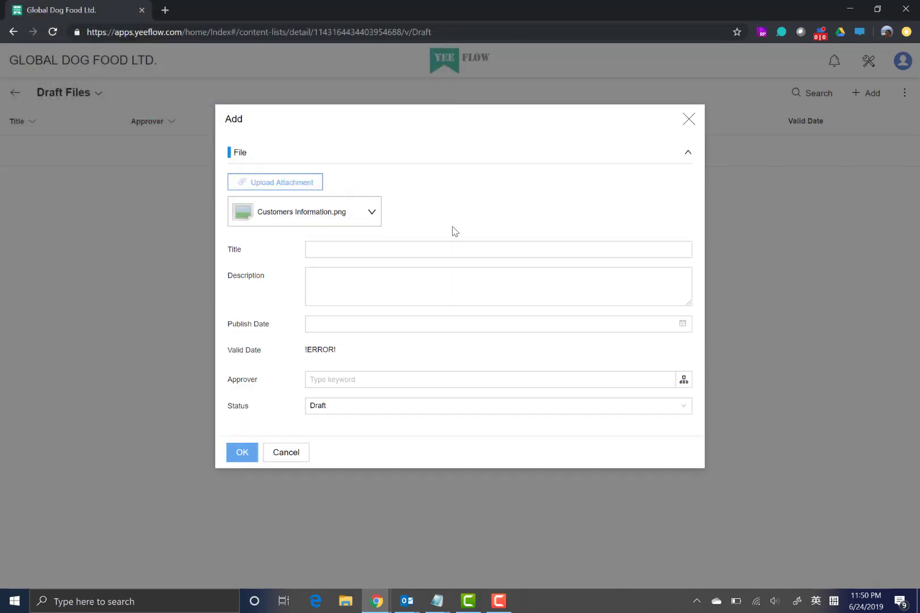
Step: Give the new item the title "Customers Info 01" and the description "Here is the Desc."
click(431, 253)
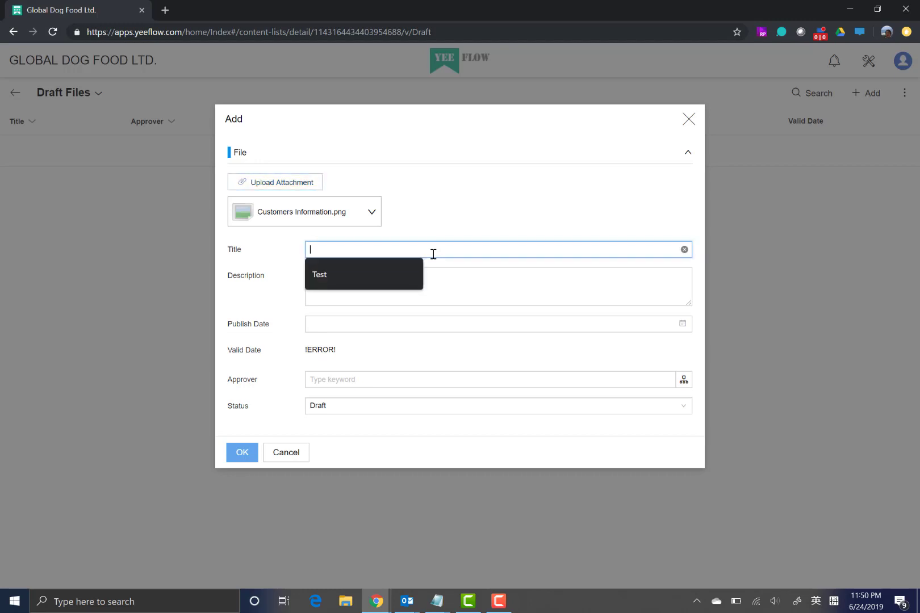
text(C)
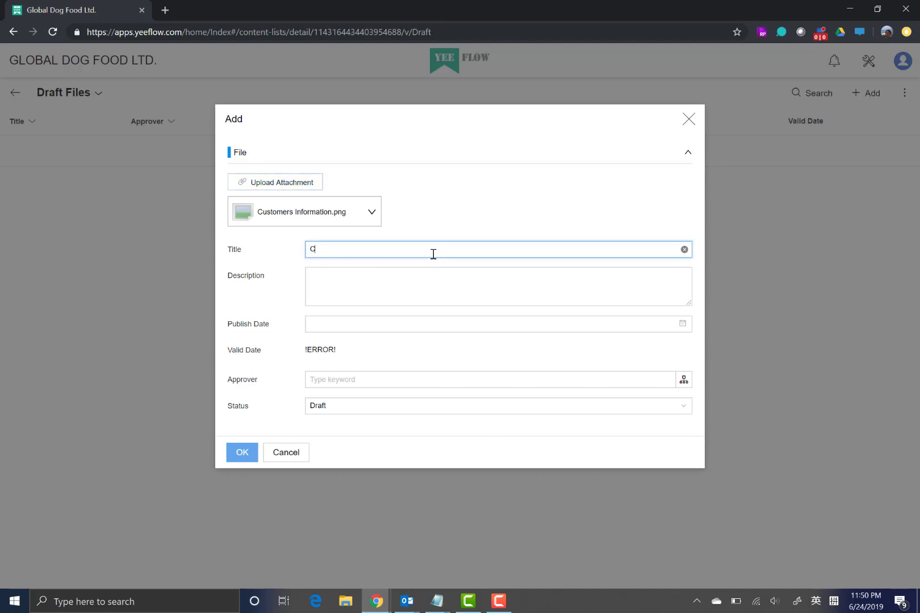
text(ustomers Info 01)
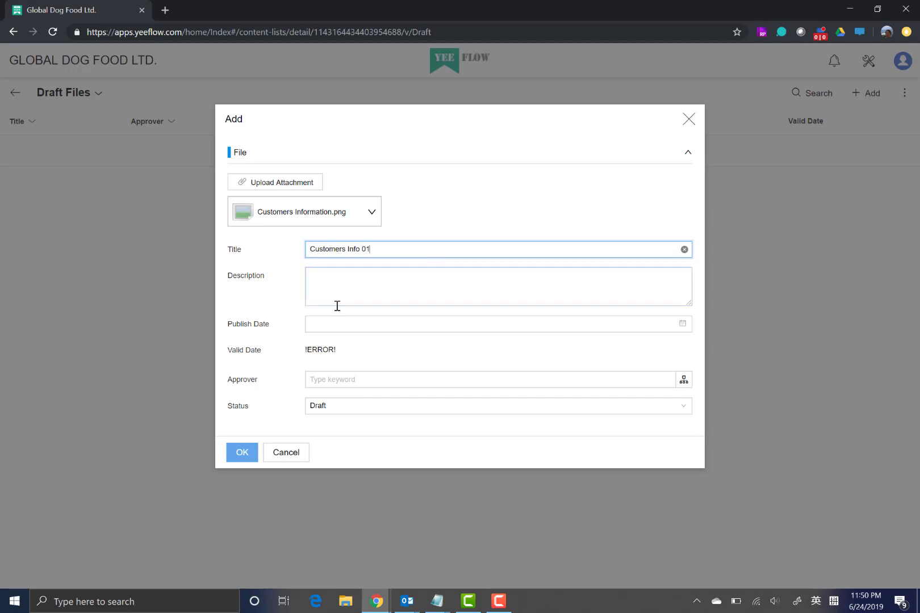
click(341, 279)
text(H)
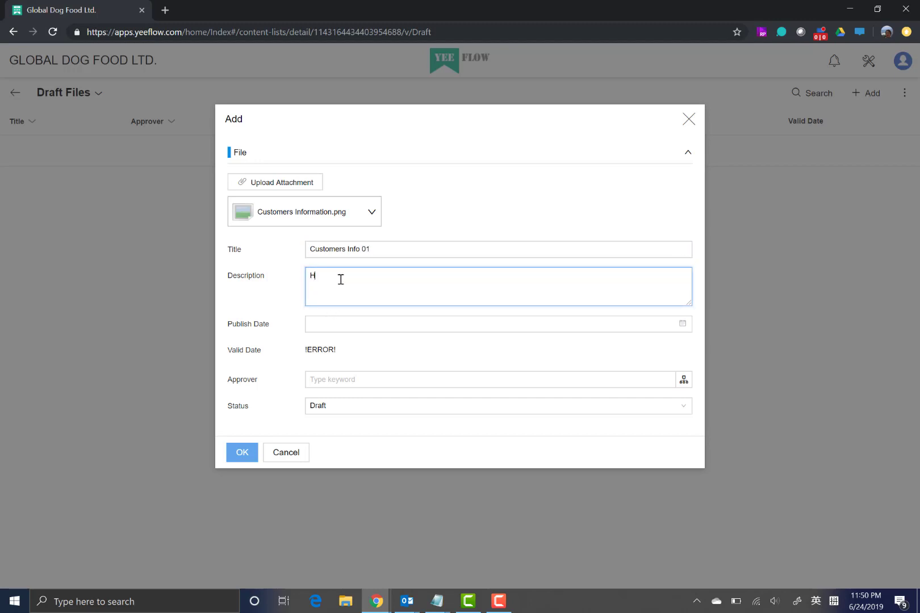
text(ere is the Desc.)
Step: Set the new item's publish date to 06/24/2019 and pick the second listed user as its approver
click(418, 325)
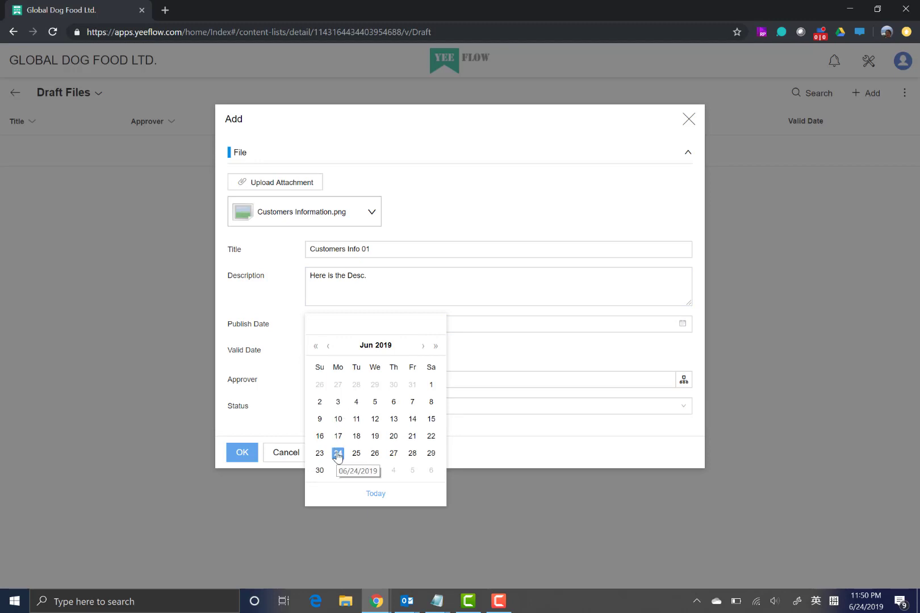
click(338, 455)
click(409, 380)
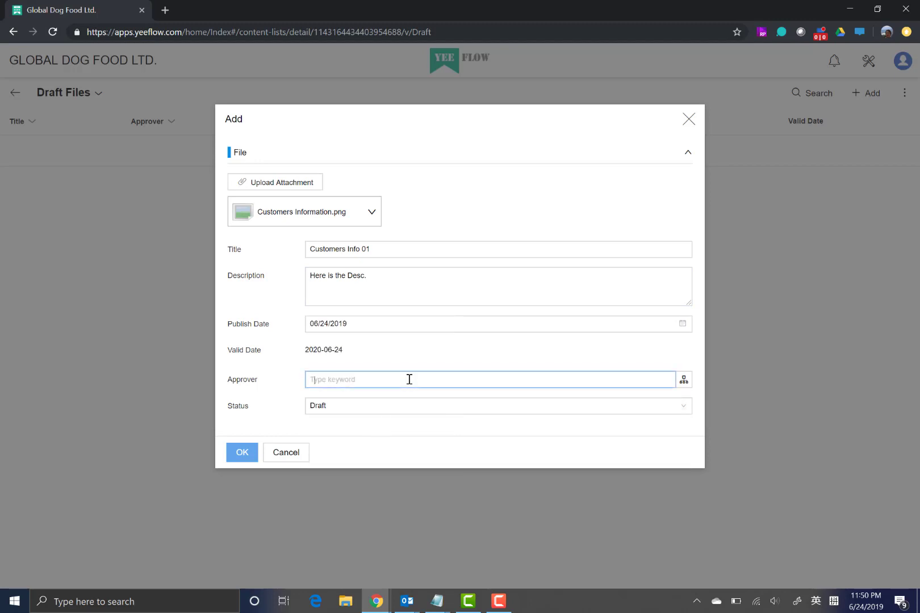
click(684, 381)
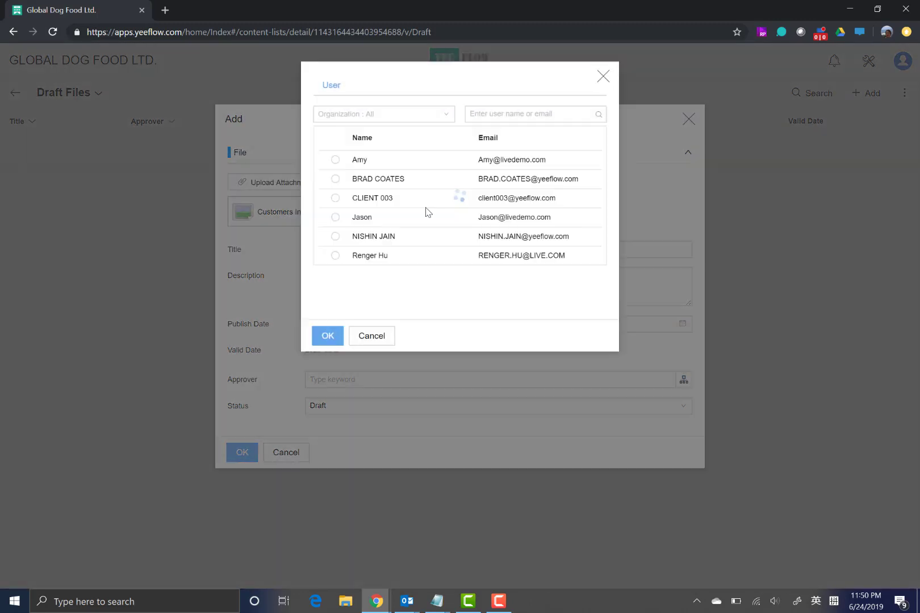
click(376, 179)
click(328, 336)
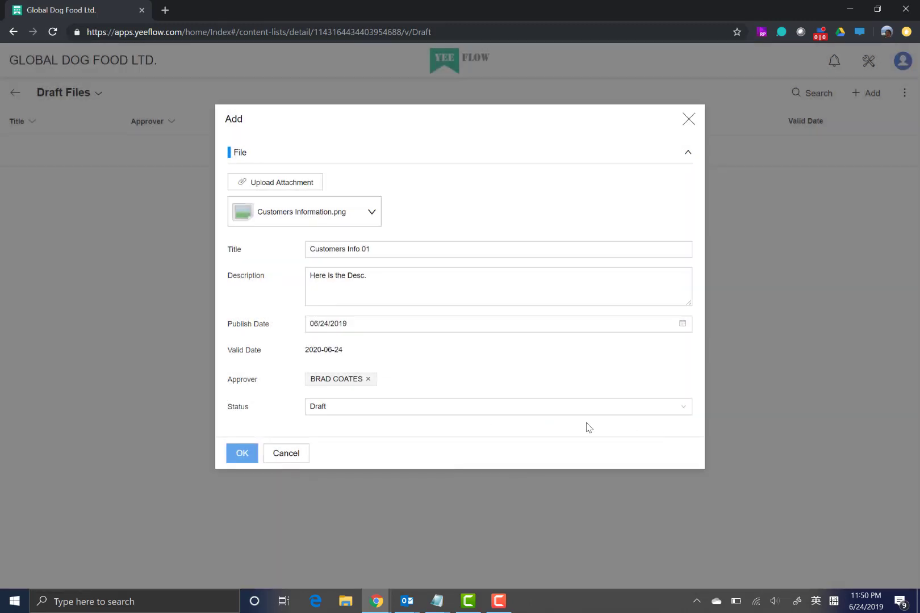
Step: Check the status choices, keep the status at Draft and save the new file item
click(489, 409)
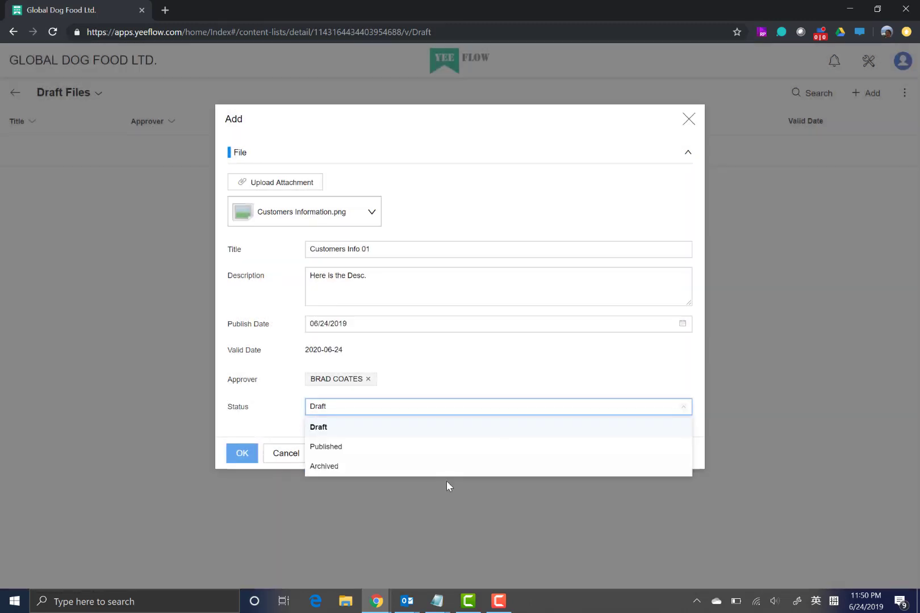
click(253, 401)
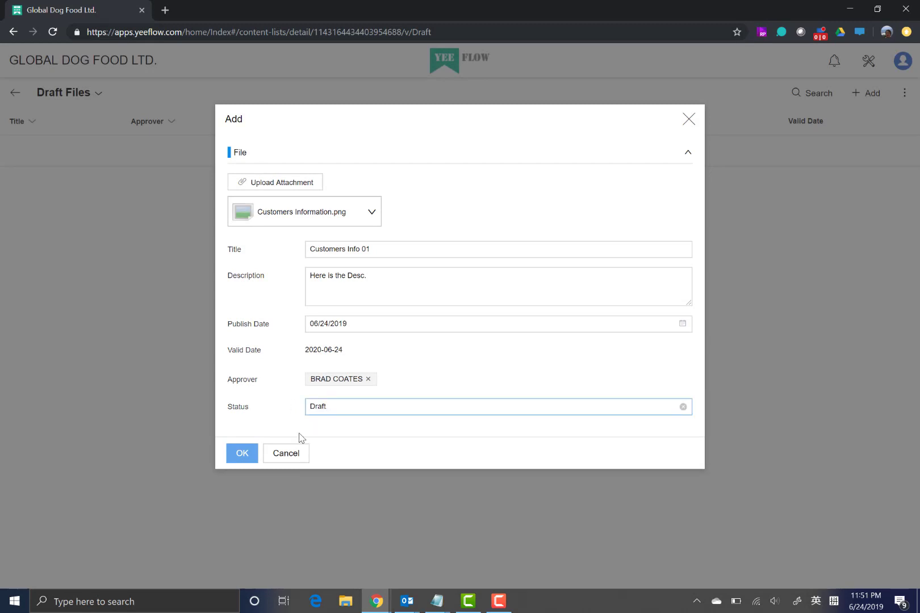
click(245, 455)
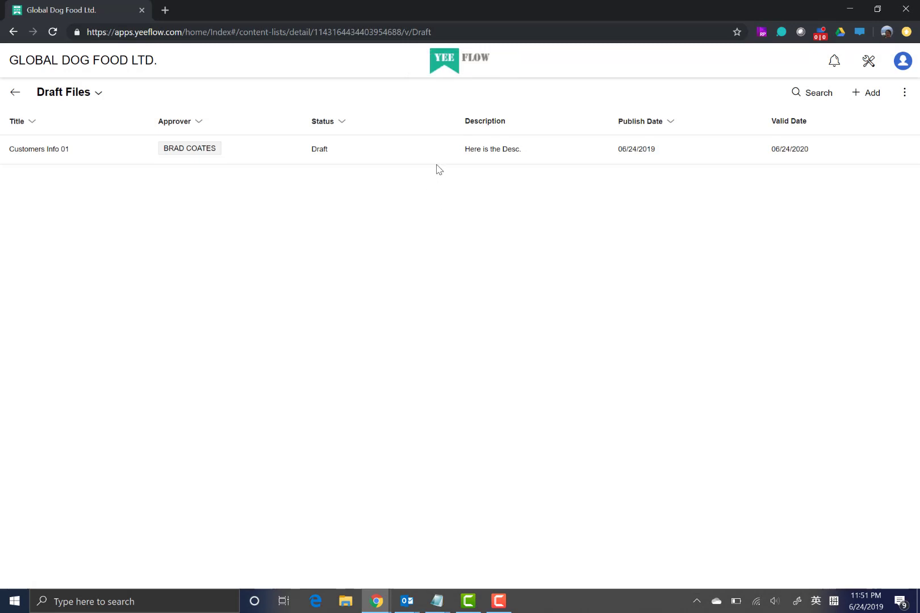
Step: Open the Customers Info 01 item for editing, append "More/" to its description and save it
click(517, 162)
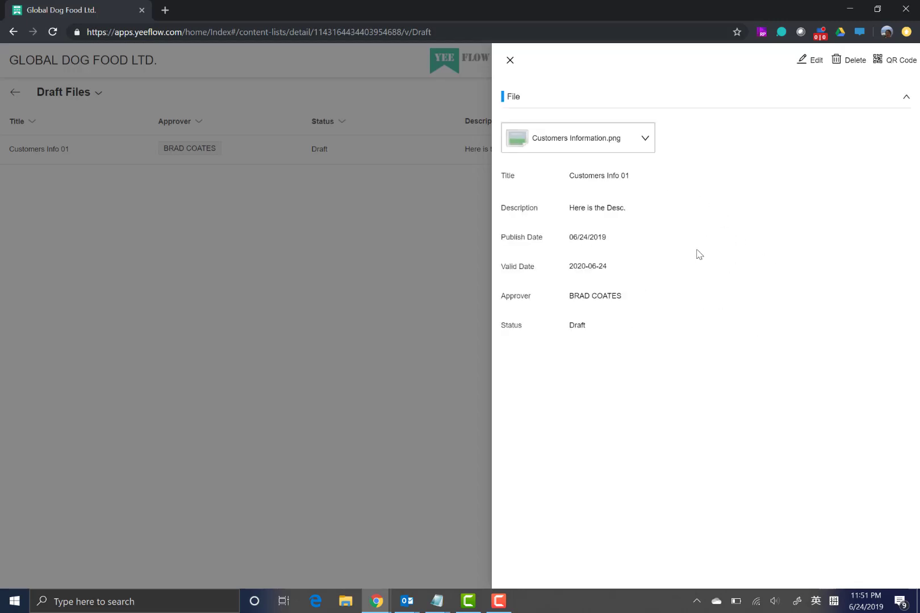
click(814, 69)
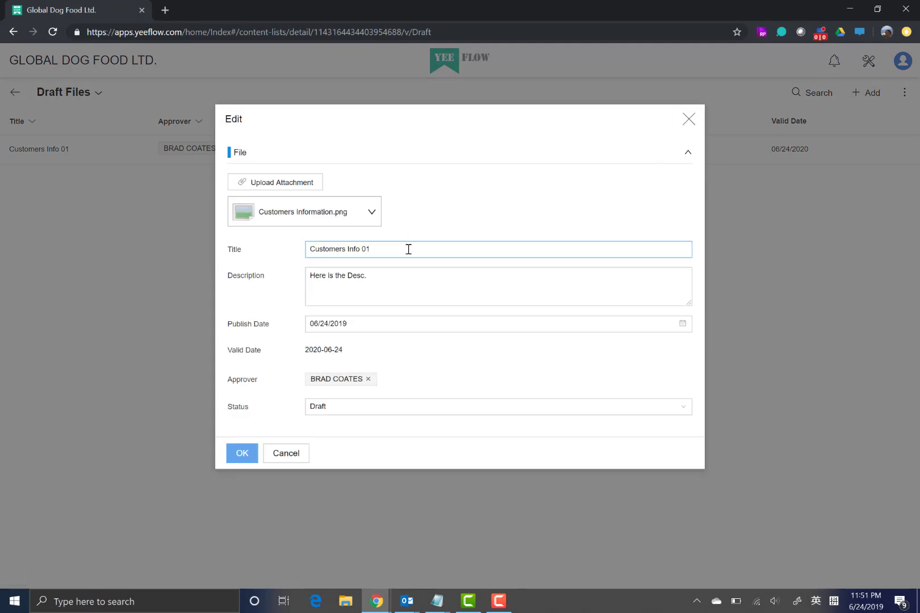
click(395, 278)
text(M)
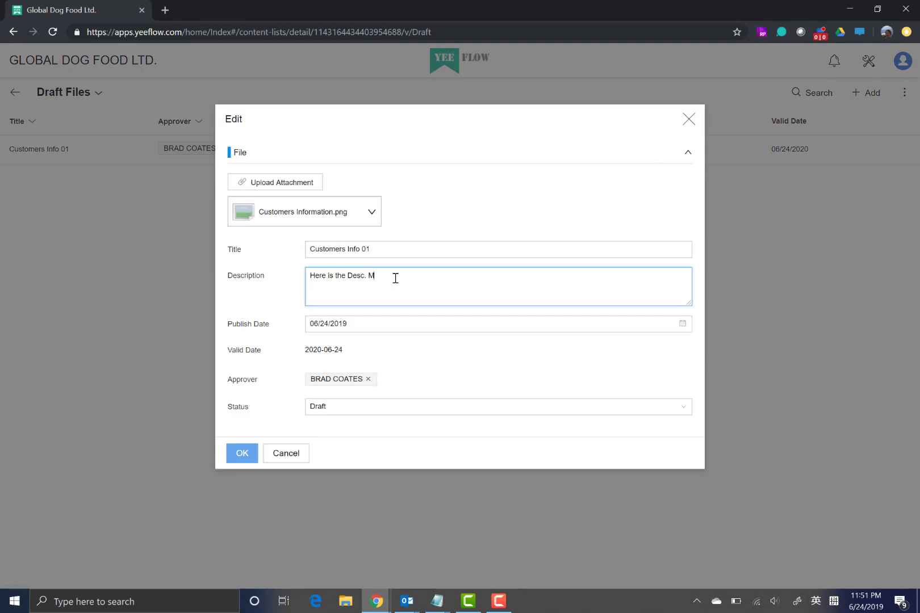
text(ore/)
click(253, 454)
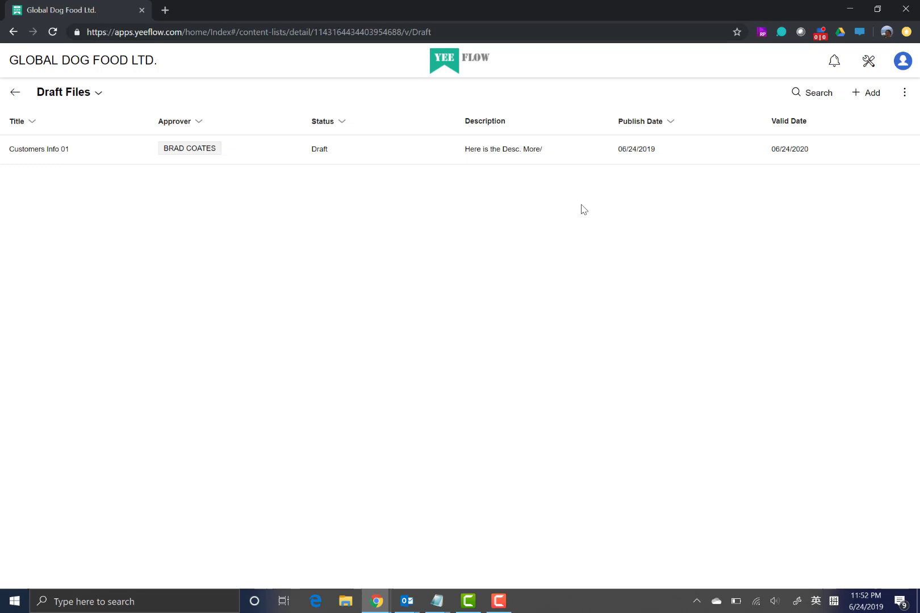
Step: Go to the list settings and open Layout0 for editing in the form designer
click(902, 99)
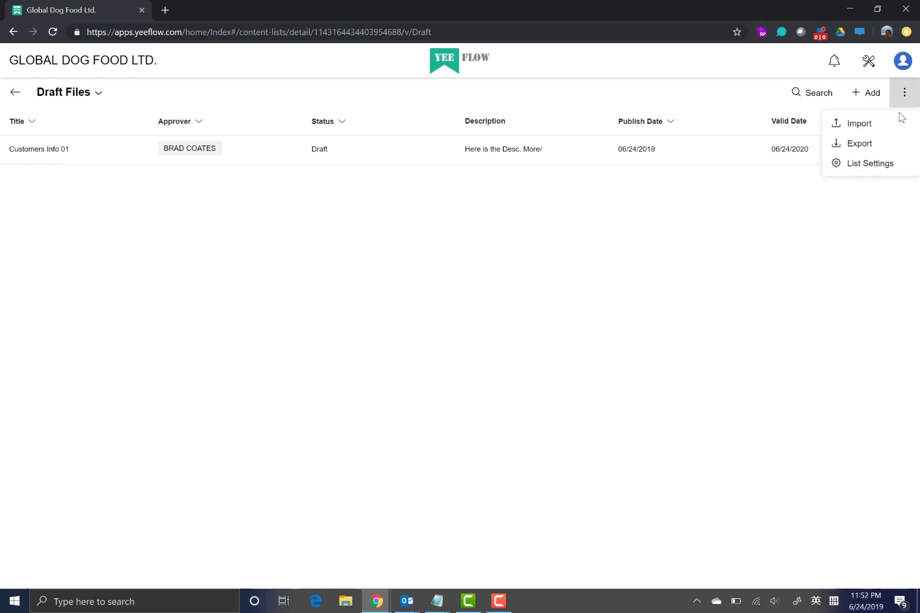
click(886, 164)
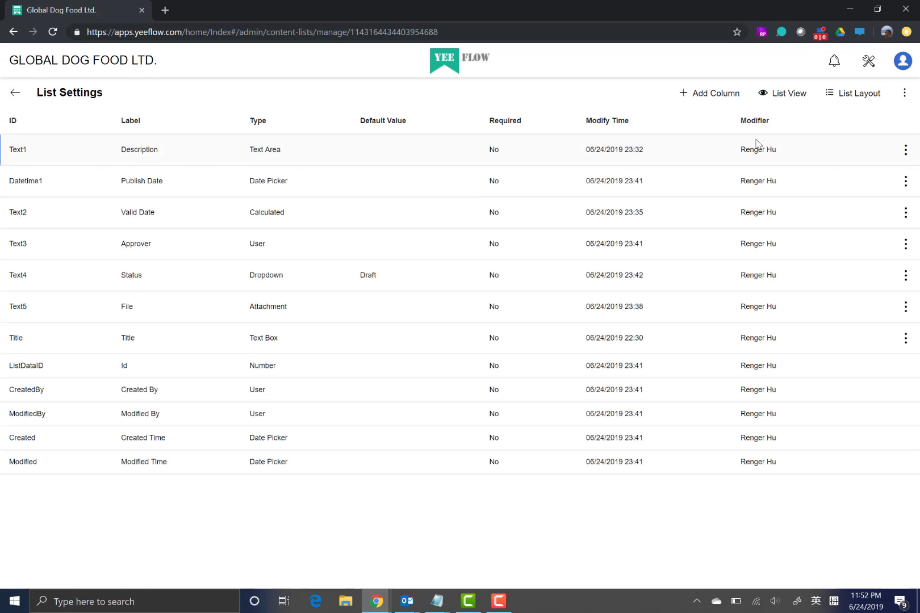
click(857, 96)
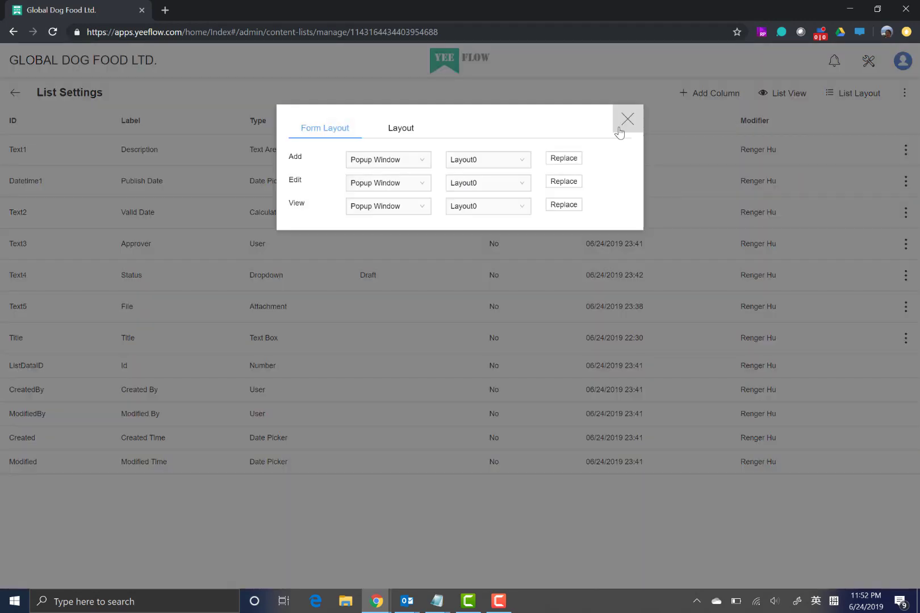
click(401, 131)
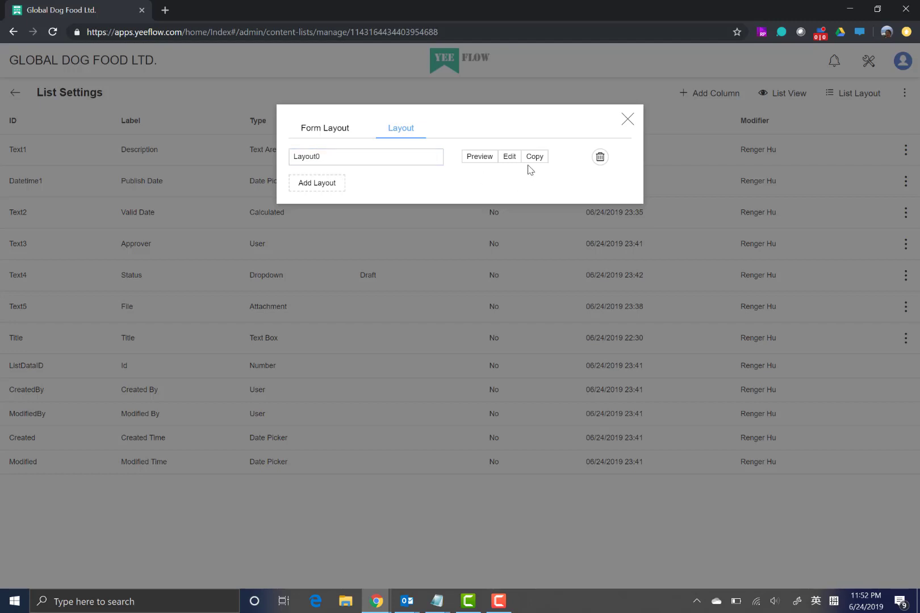
click(510, 157)
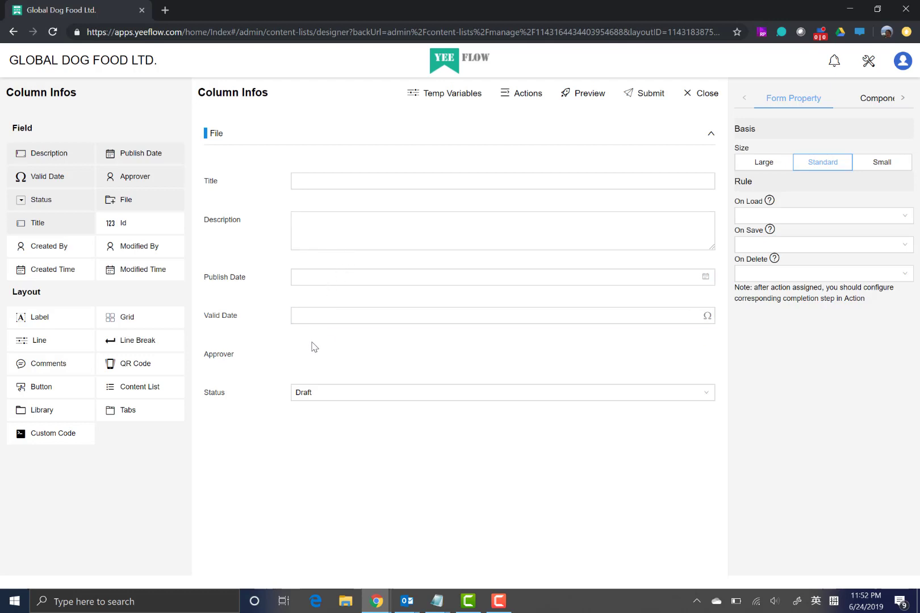
Step: Make the Status and Publish Date fields read-only in the form layout and submit it
click(278, 399)
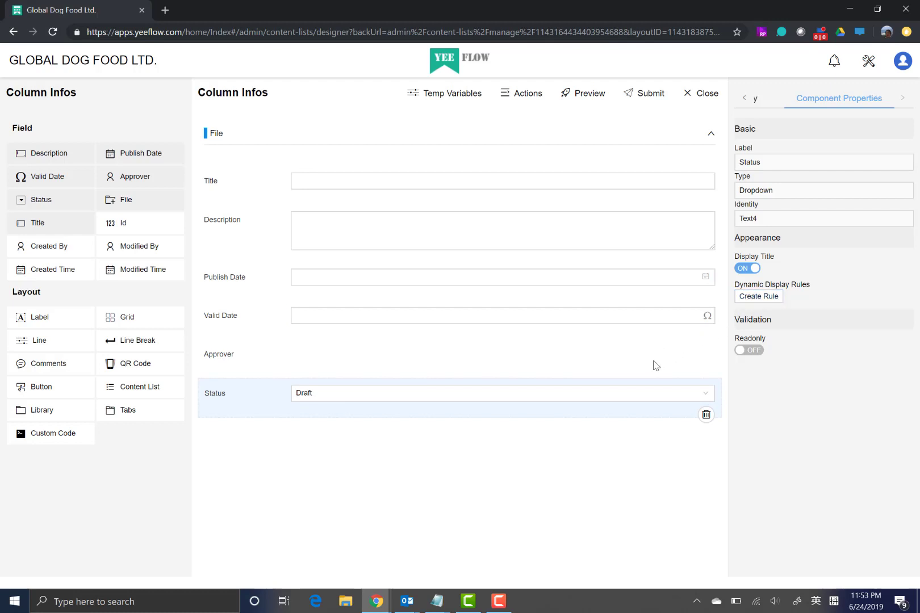
click(760, 356)
click(257, 282)
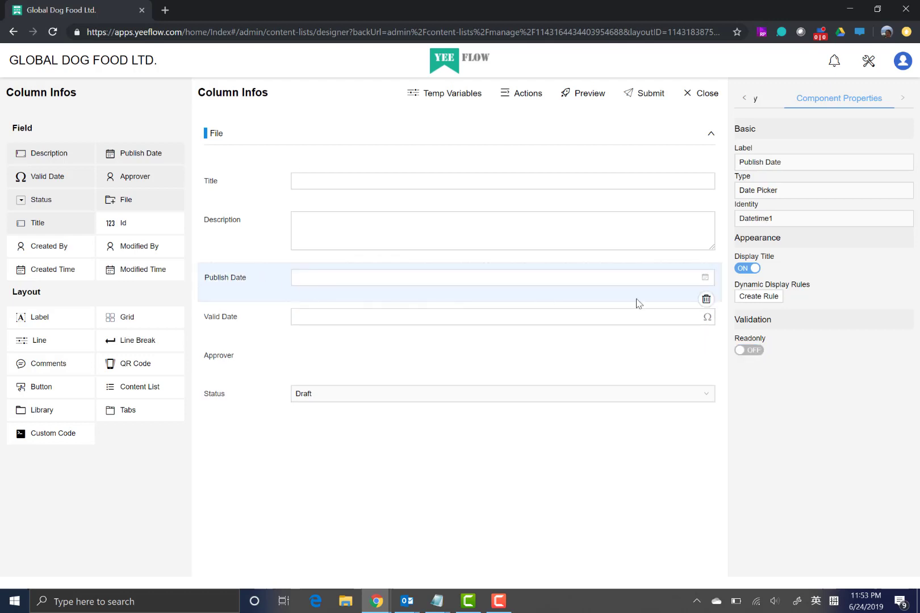
click(755, 351)
click(248, 319)
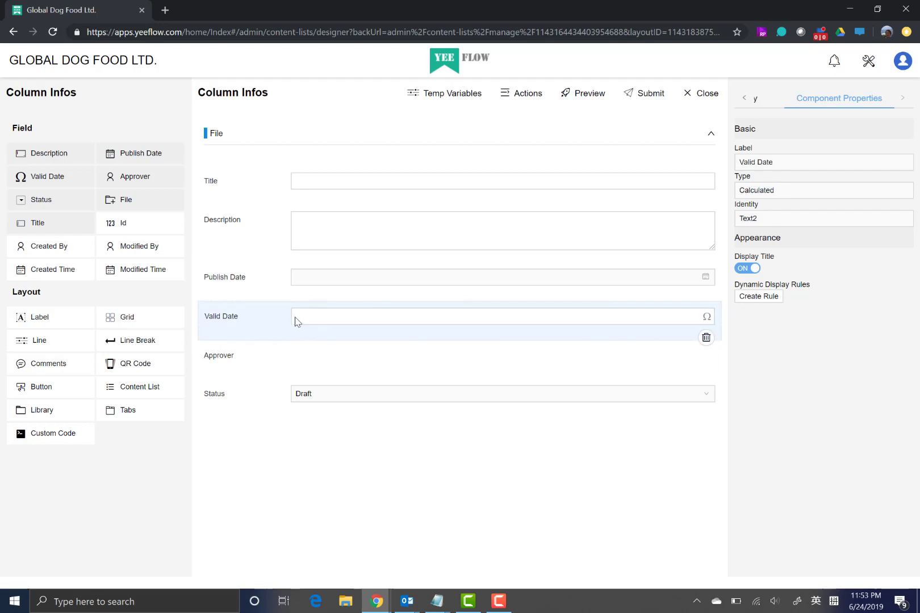
click(247, 282)
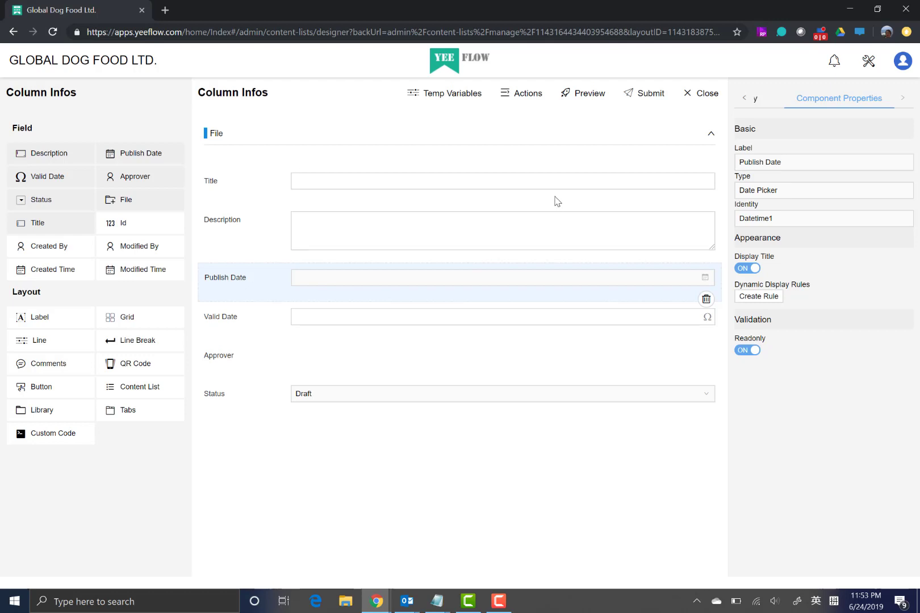
click(651, 103)
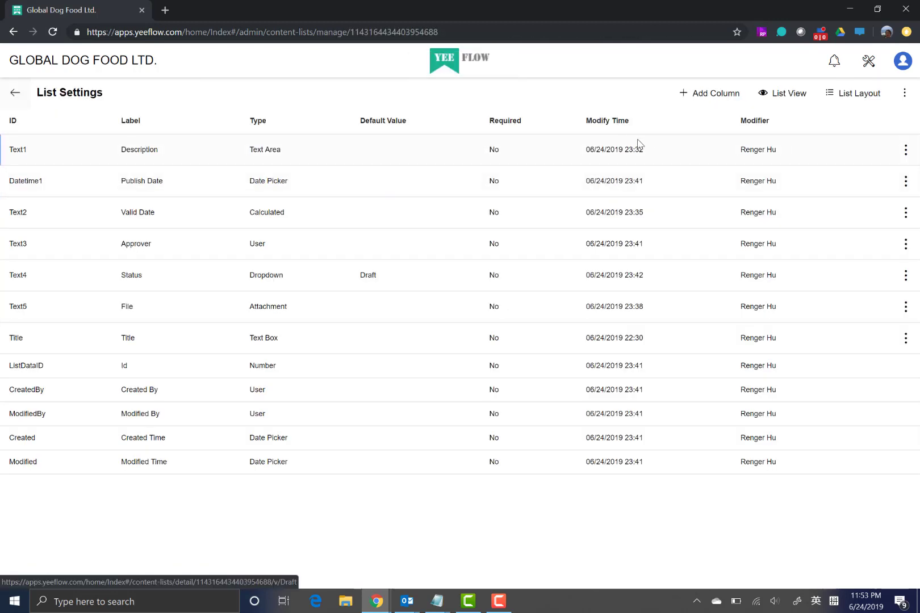
Step: Create a workflow definition for the list with the name "Create New File" and the identifier "NewFile"
click(905, 93)
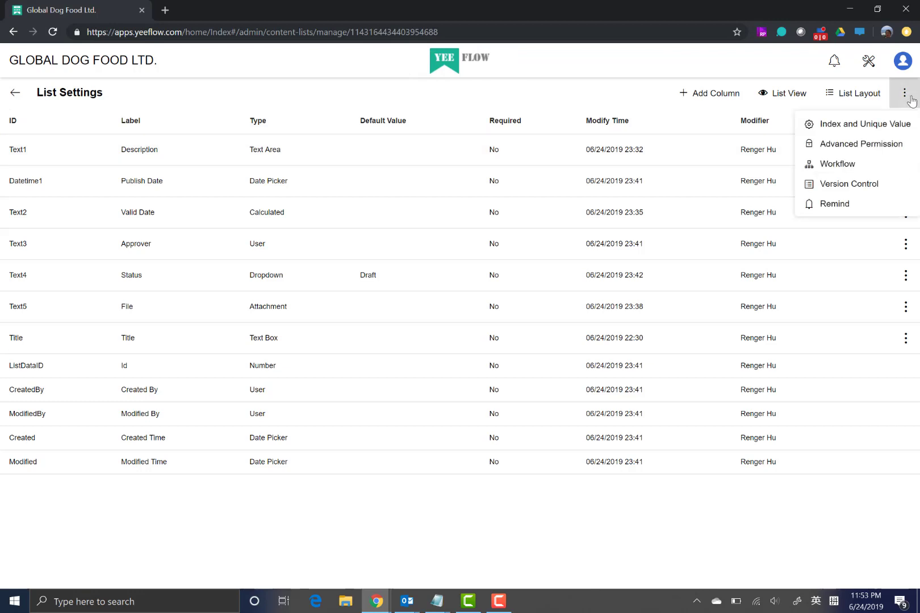
click(846, 166)
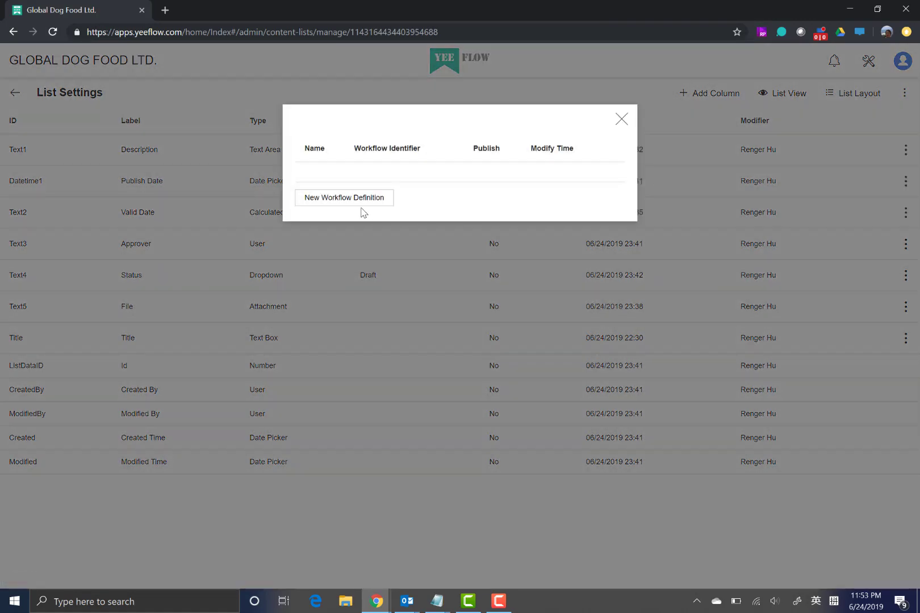
click(333, 203)
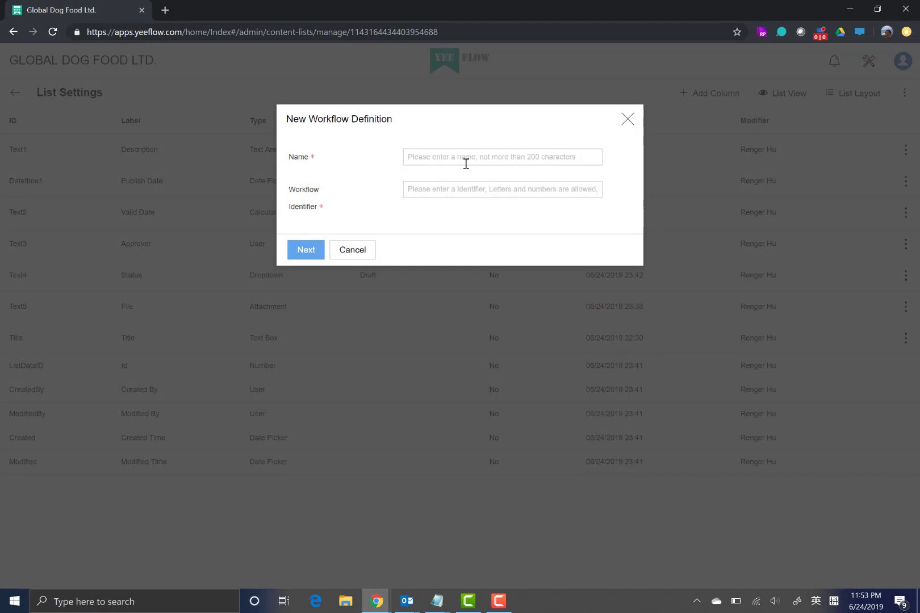
click(466, 163)
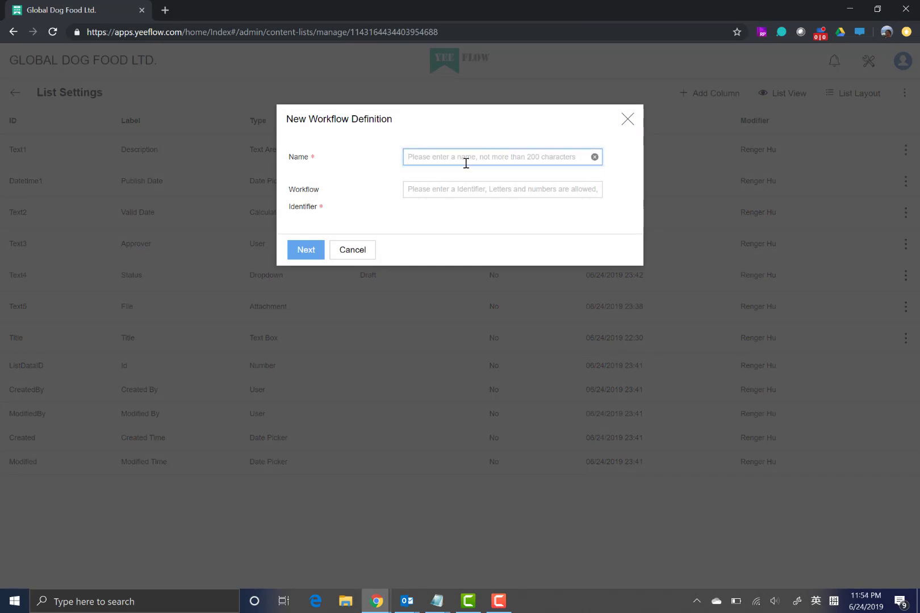
text(Create New File)
click(452, 186)
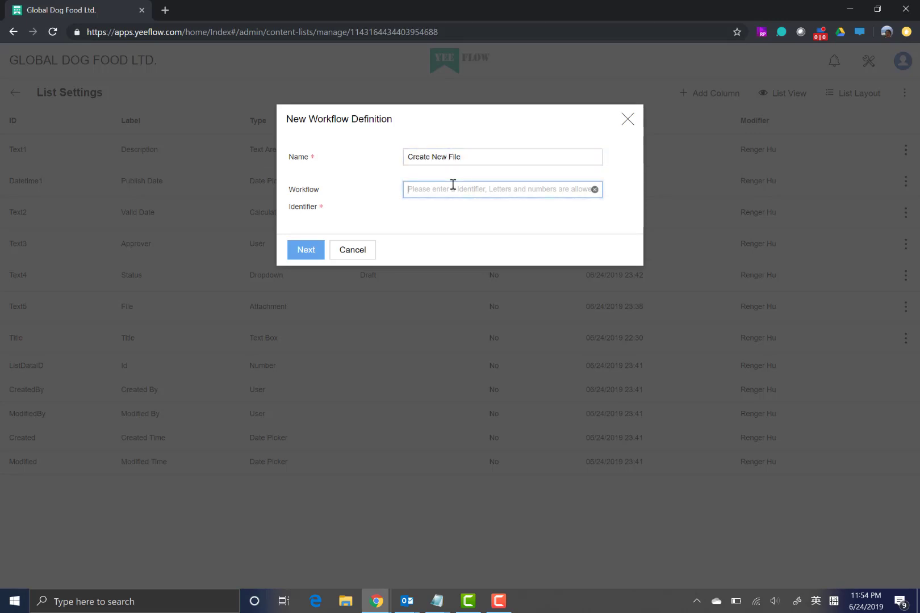
text(NewFile)
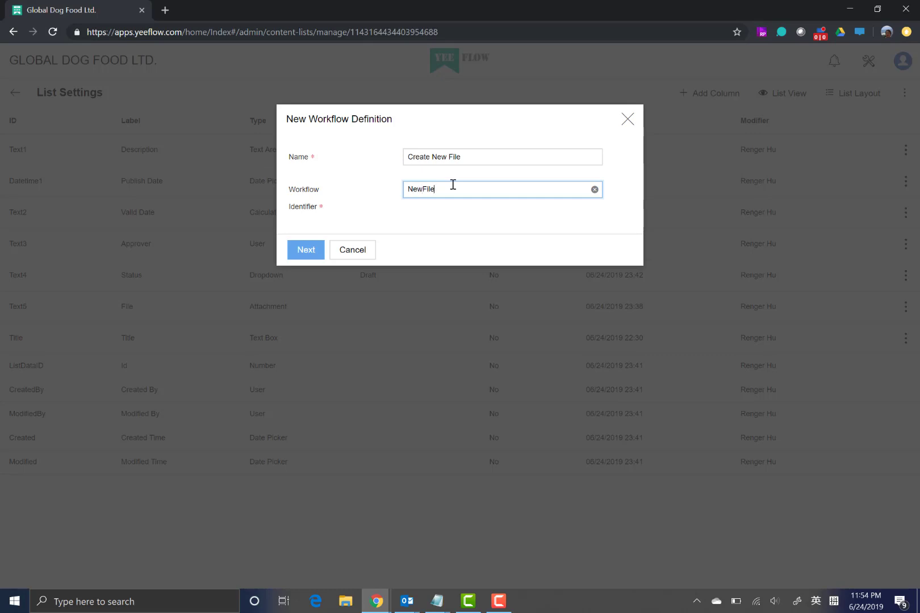
click(316, 250)
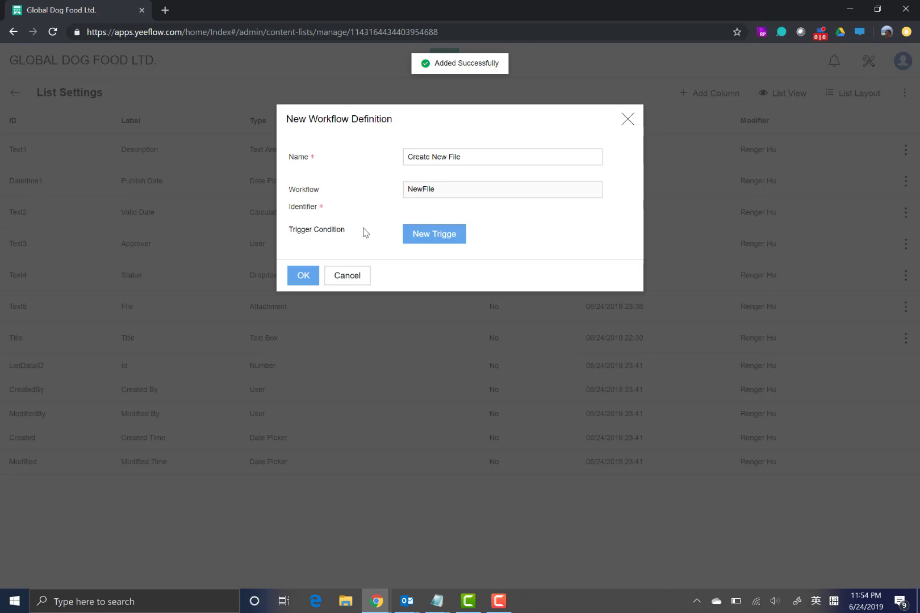
Step: Add an "Add Item - When create a new item" trigger for any data and save the workflow definition
click(443, 241)
click(430, 163)
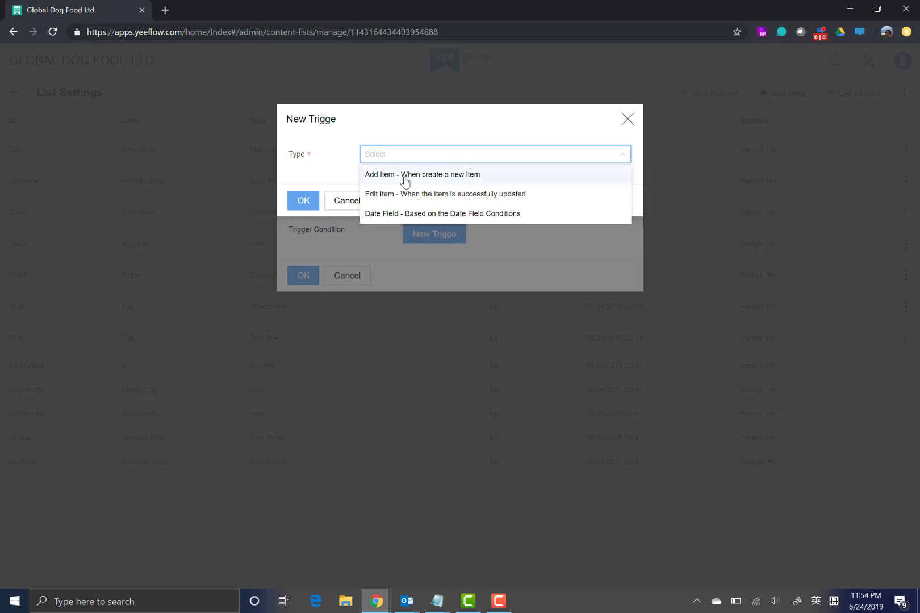
click(404, 176)
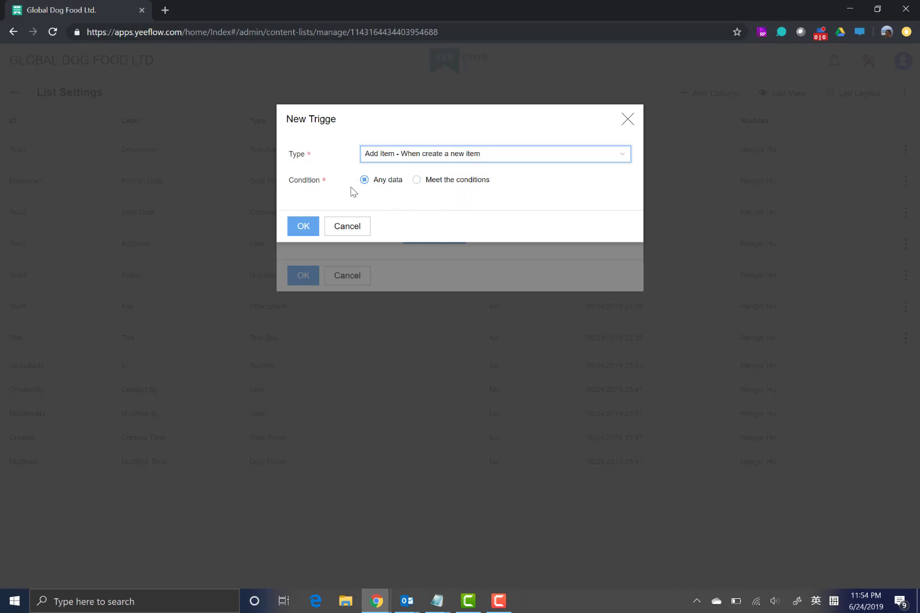
click(303, 227)
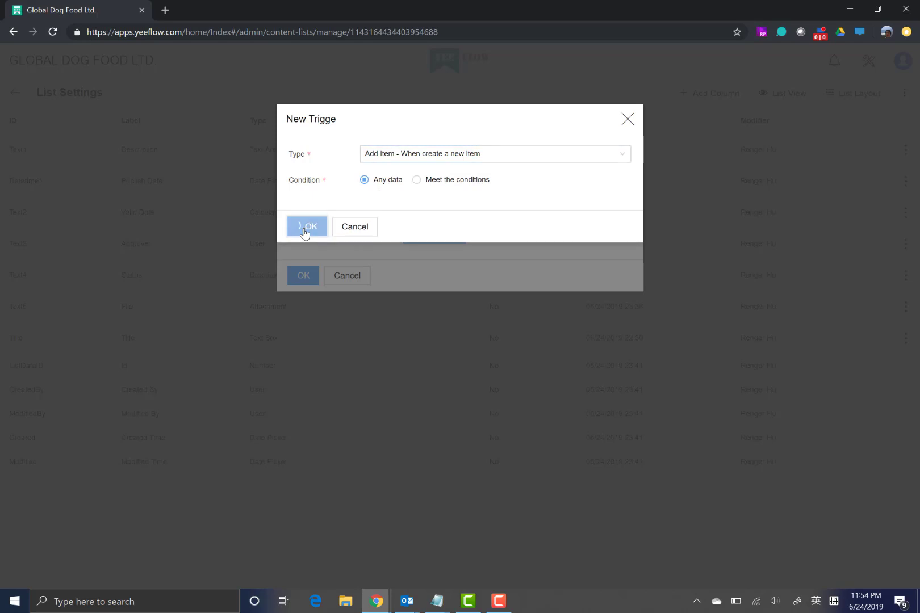
click(303, 341)
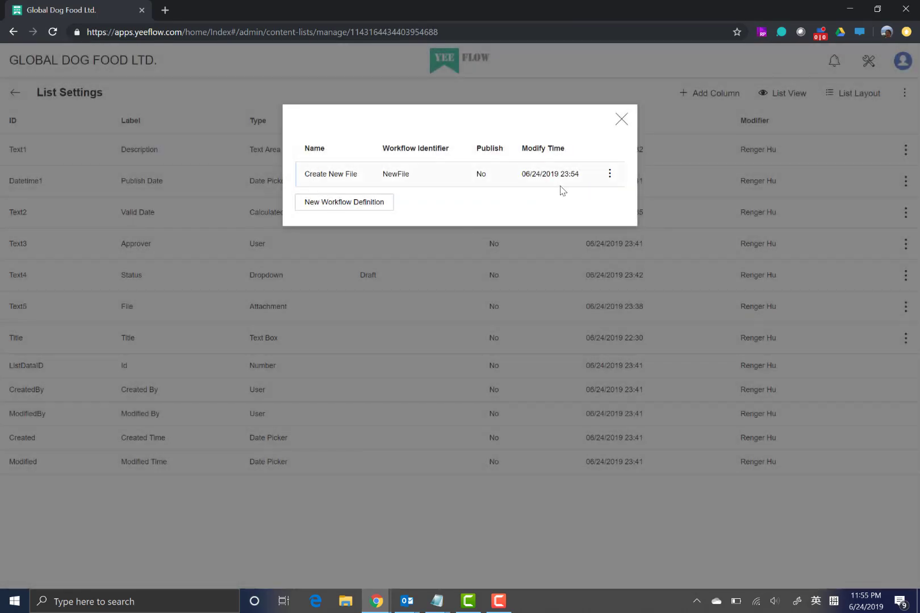
Step: Open the Create New File workflow definition in the workflow designer
click(610, 174)
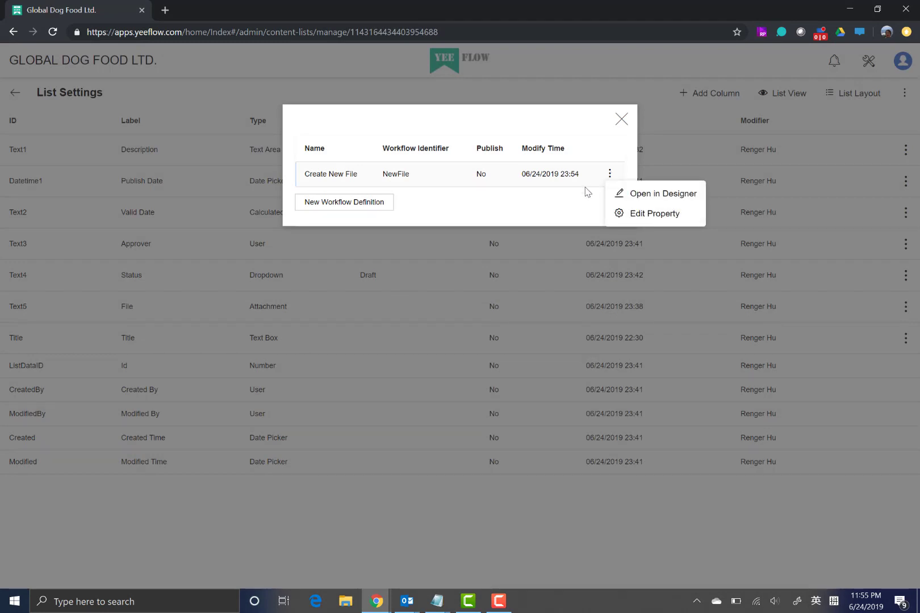
click(554, 217)
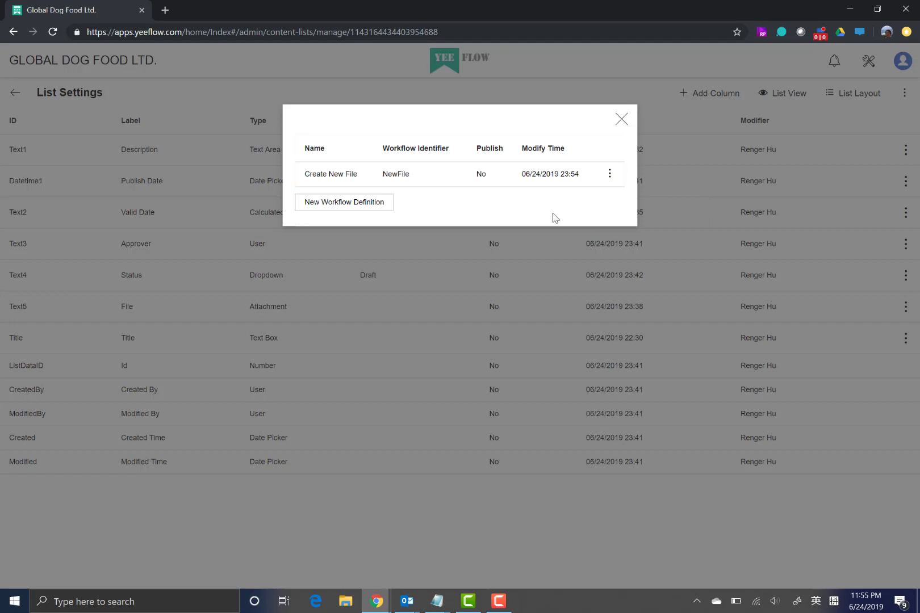
click(610, 174)
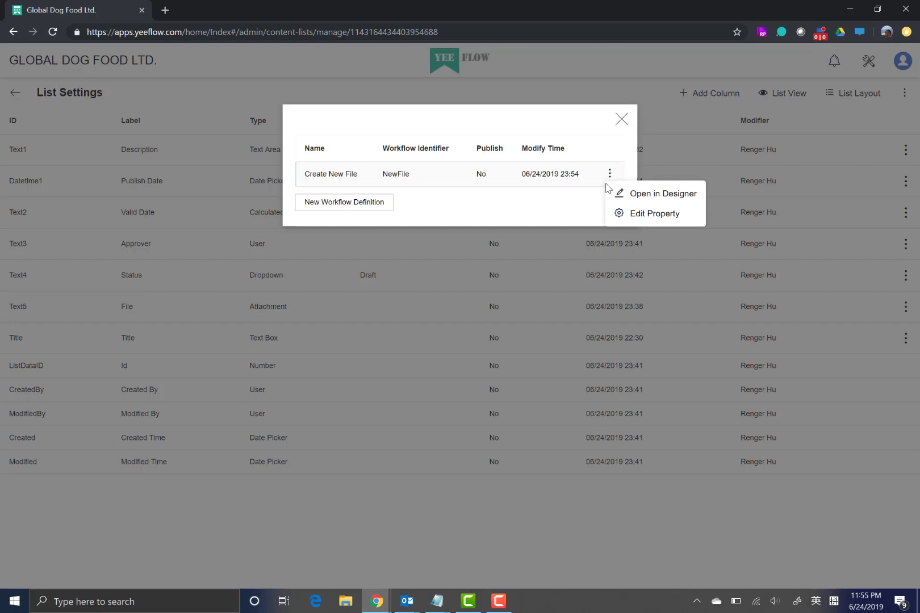
click(638, 196)
click(559, 161)
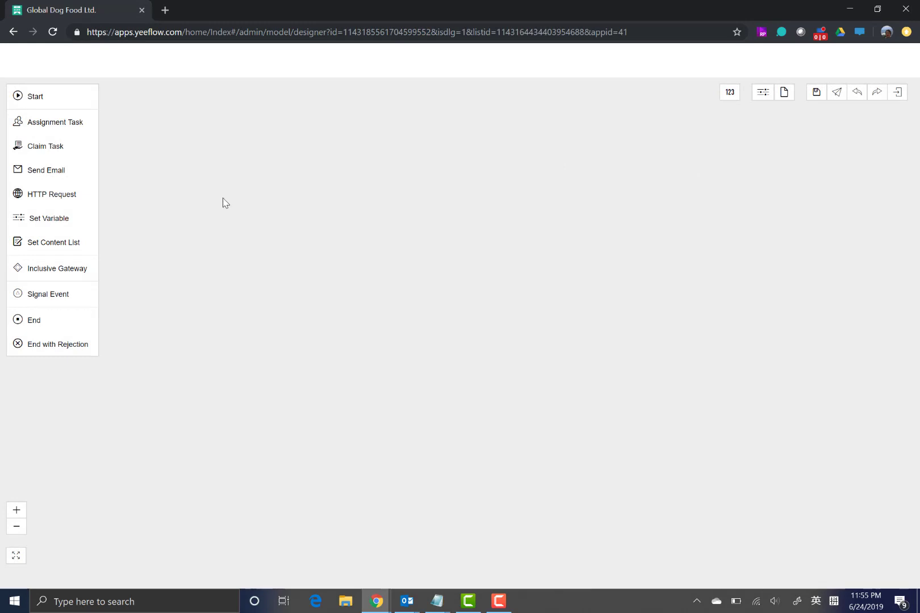
Step: Lay out a Start node, an Assignment Task, a Set Content List action and an End node in a row on the canvas
drag(64, 98, 263, 242)
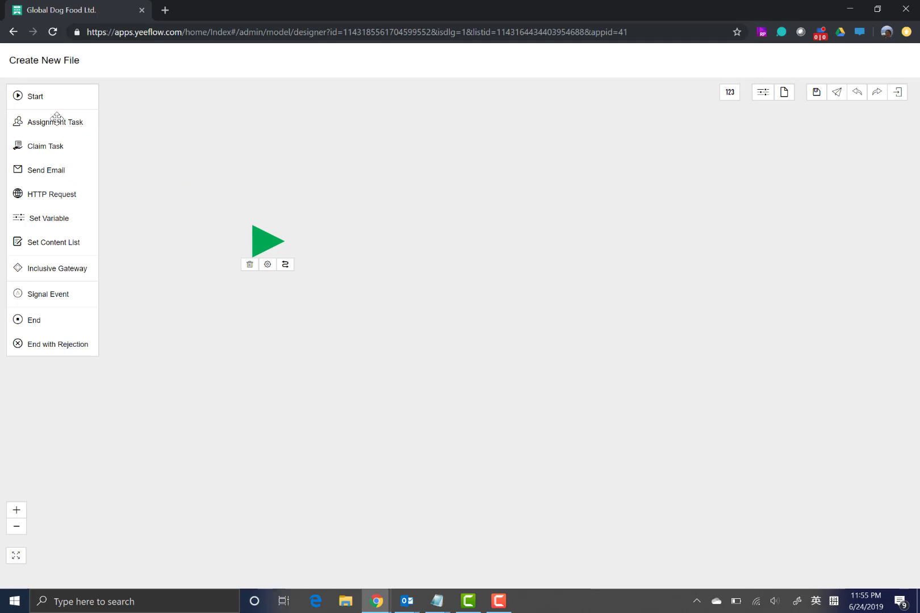
drag(57, 119, 395, 238)
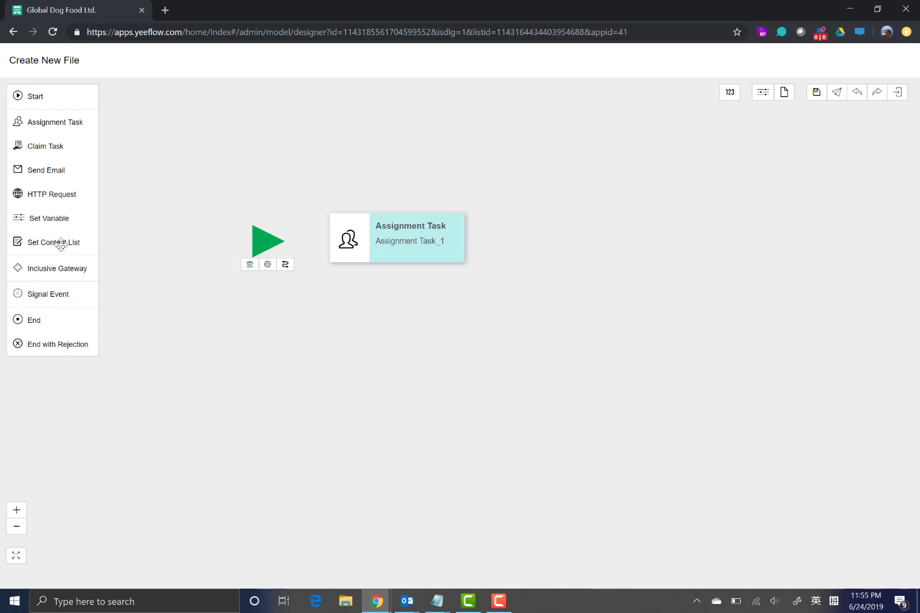
drag(64, 243, 638, 235)
drag(420, 236, 435, 239)
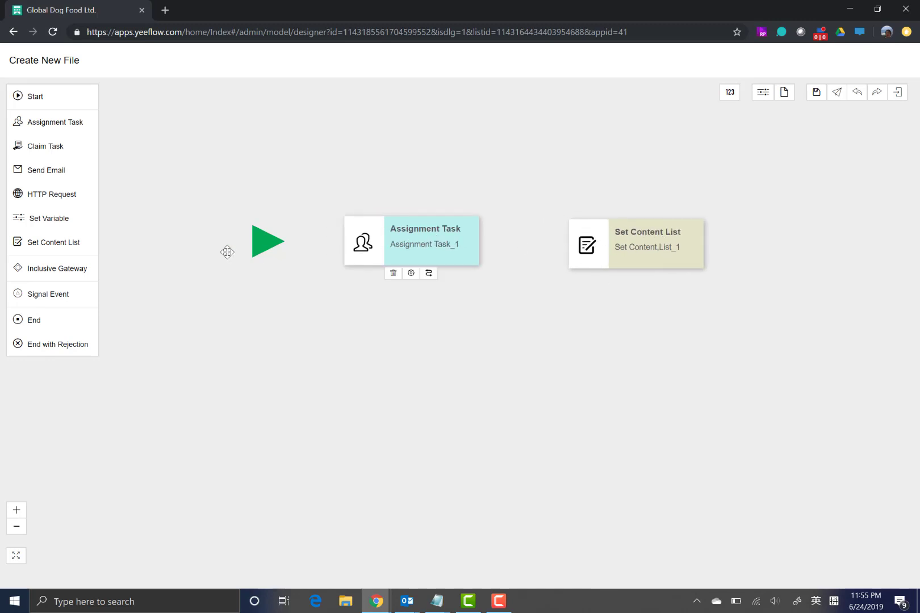
drag(42, 316, 782, 246)
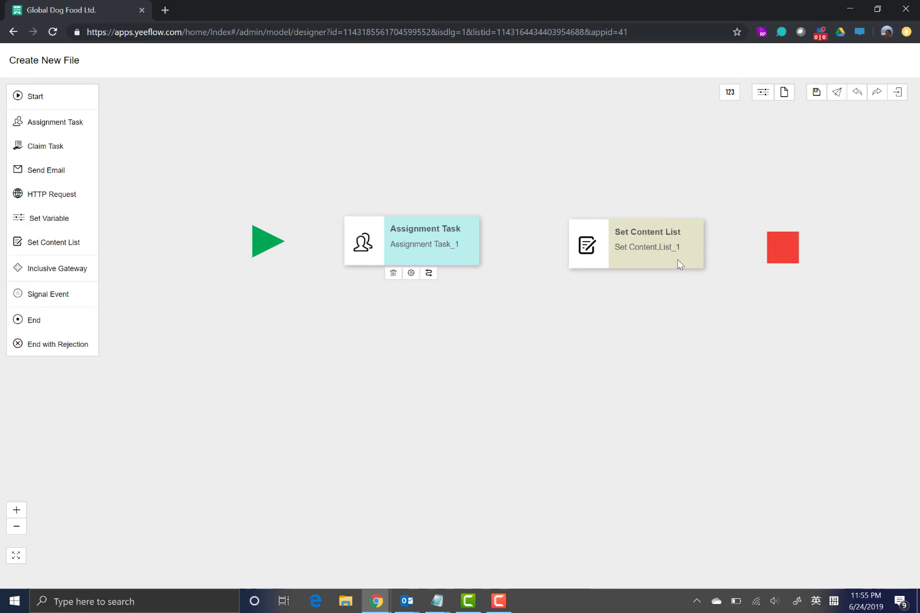
Step: Link the Start node to the Assignment Task, the task to Set Content List, and Set Content List to the End node
click(267, 242)
drag(285, 265, 582, 246)
click(417, 253)
click(626, 243)
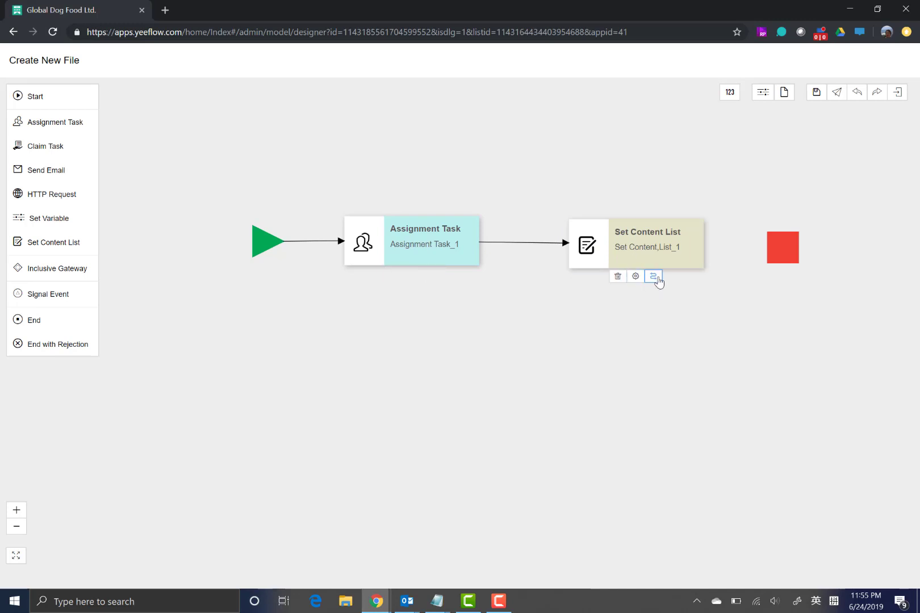
drag(654, 278, 784, 247)
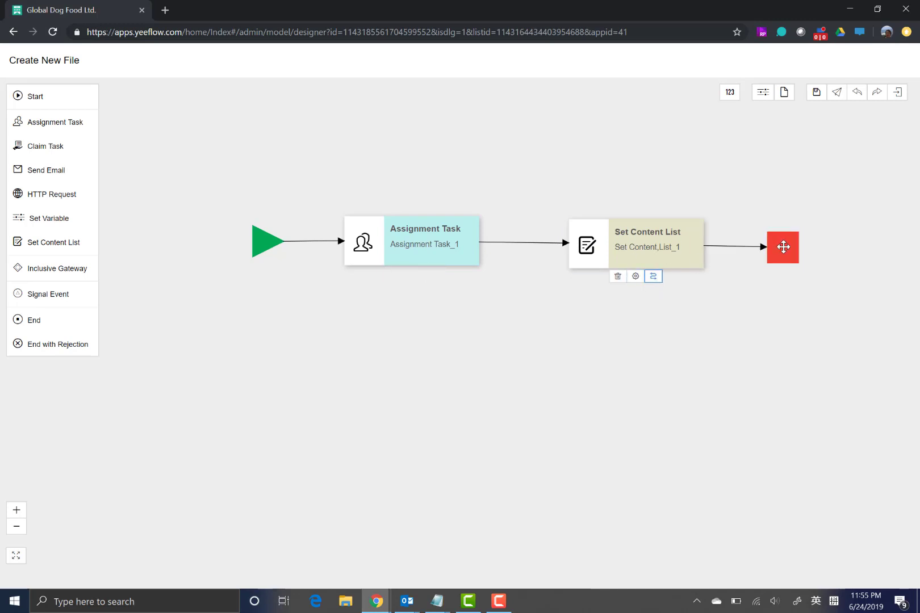
Step: Check the Start node's settings, and set the Assignment Task's assignee to a user expression using the Approver list field
click(257, 240)
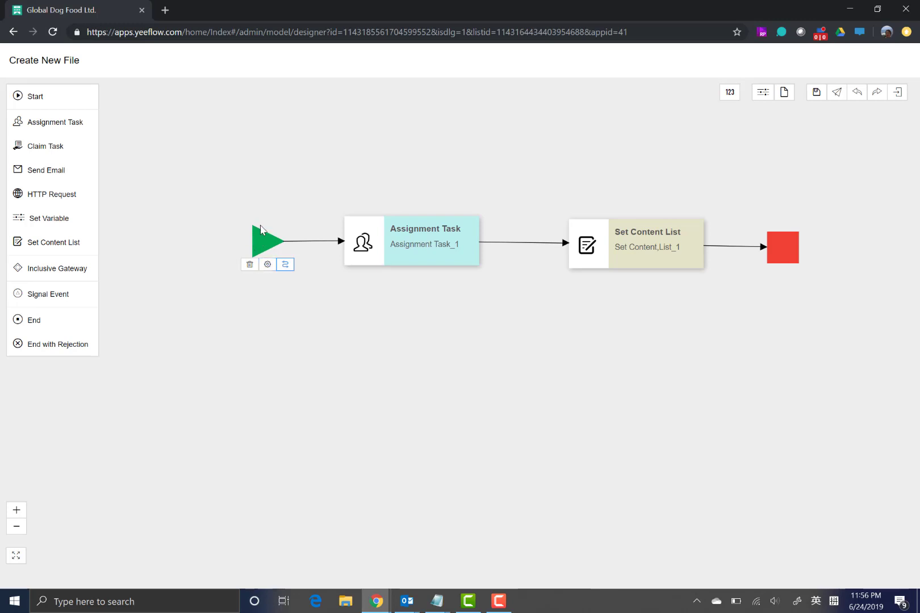
click(267, 264)
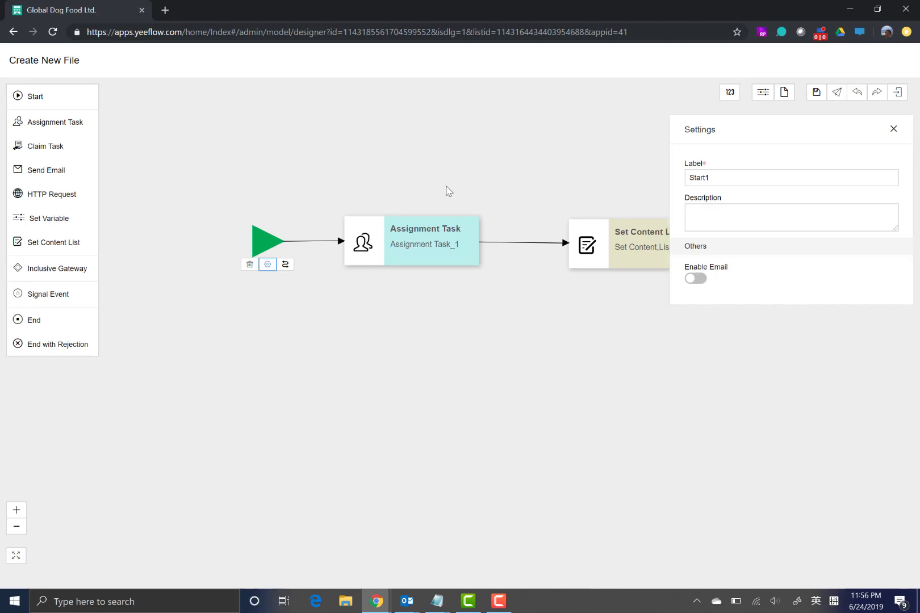
click(451, 240)
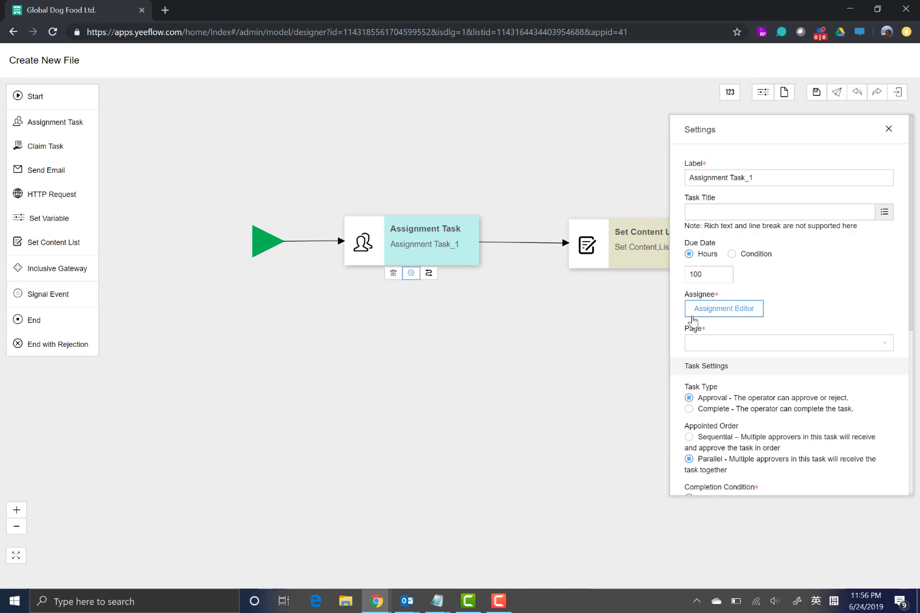
click(739, 311)
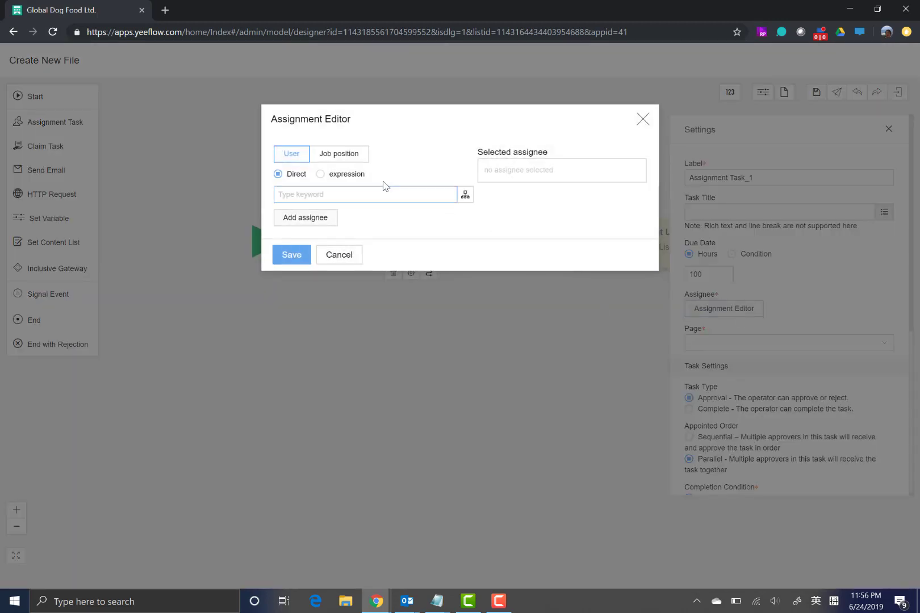
click(322, 176)
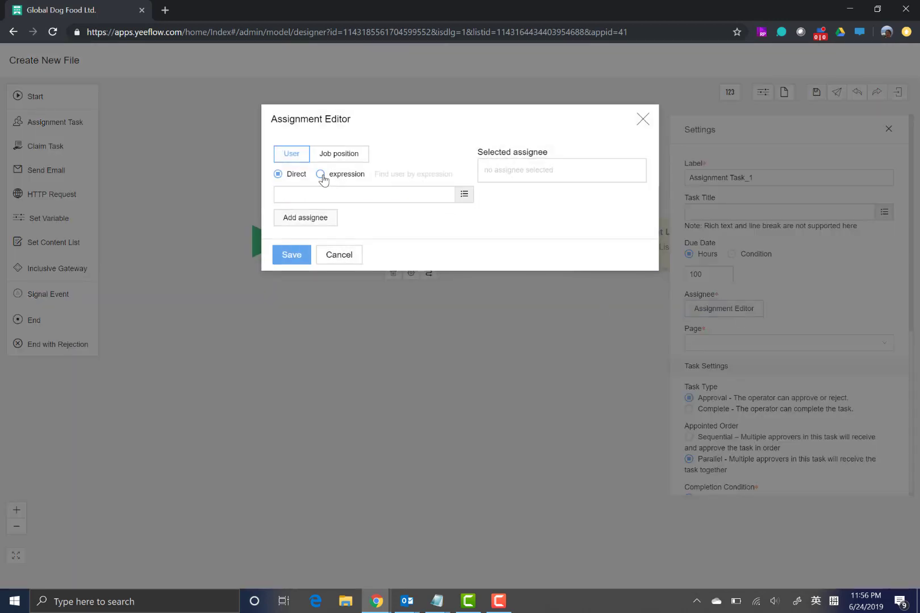
click(464, 196)
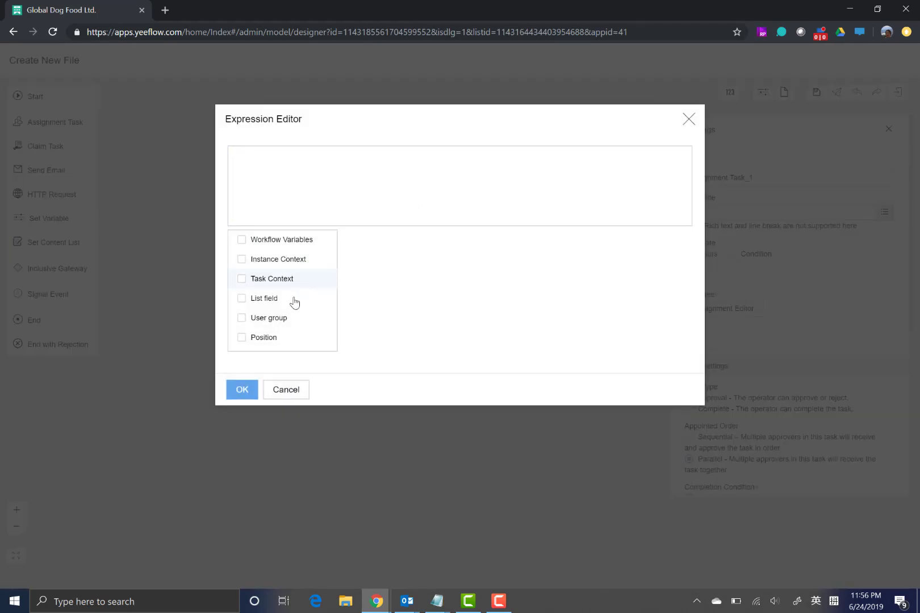
click(259, 307)
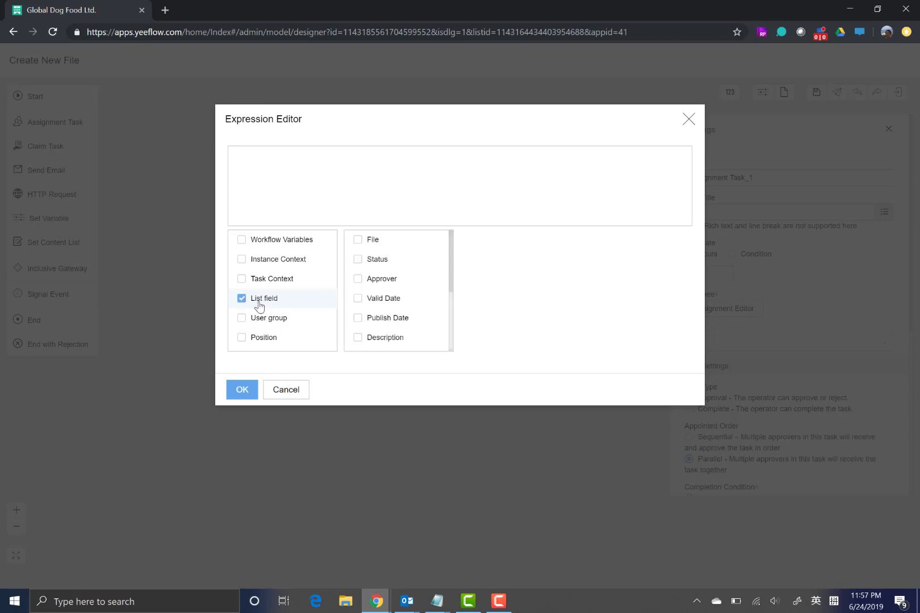
click(358, 279)
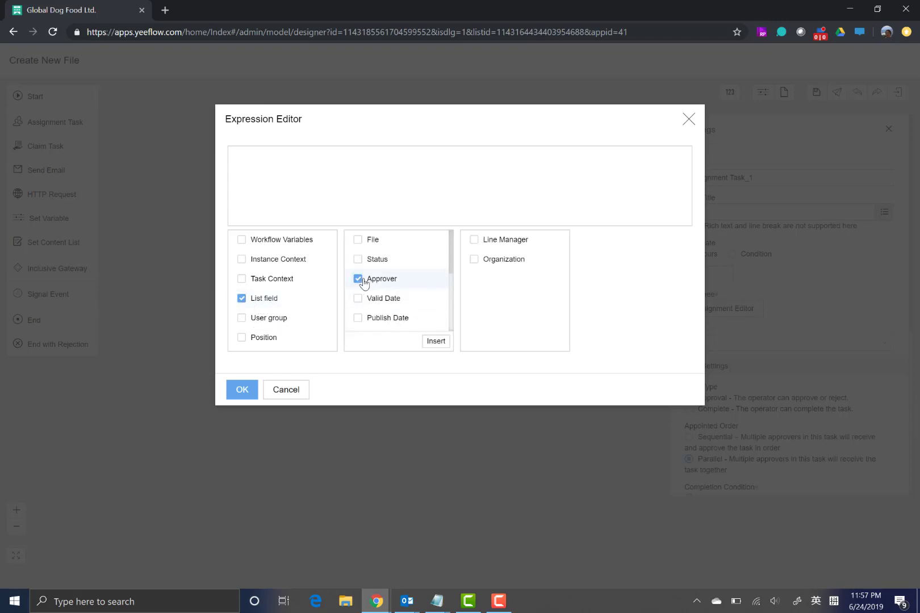
click(436, 341)
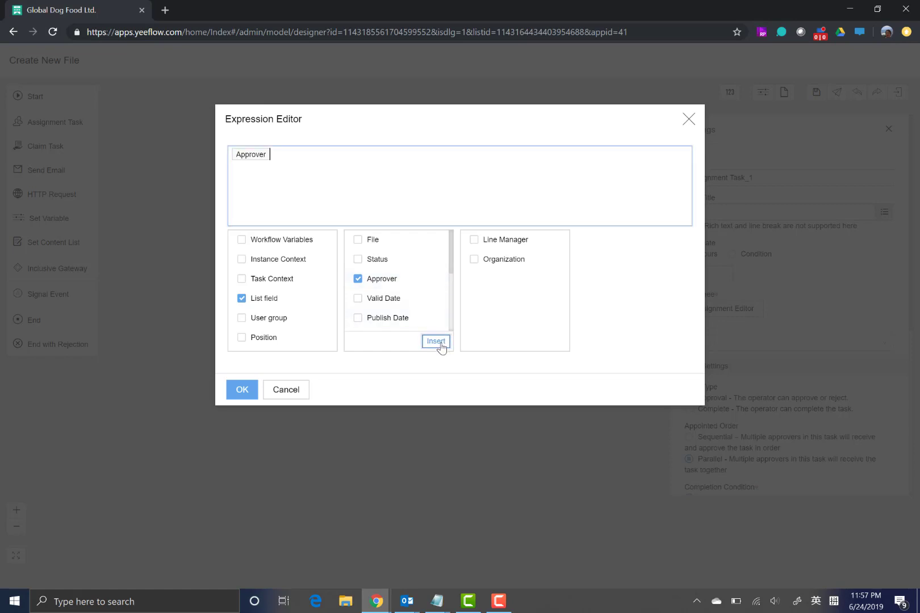
click(243, 391)
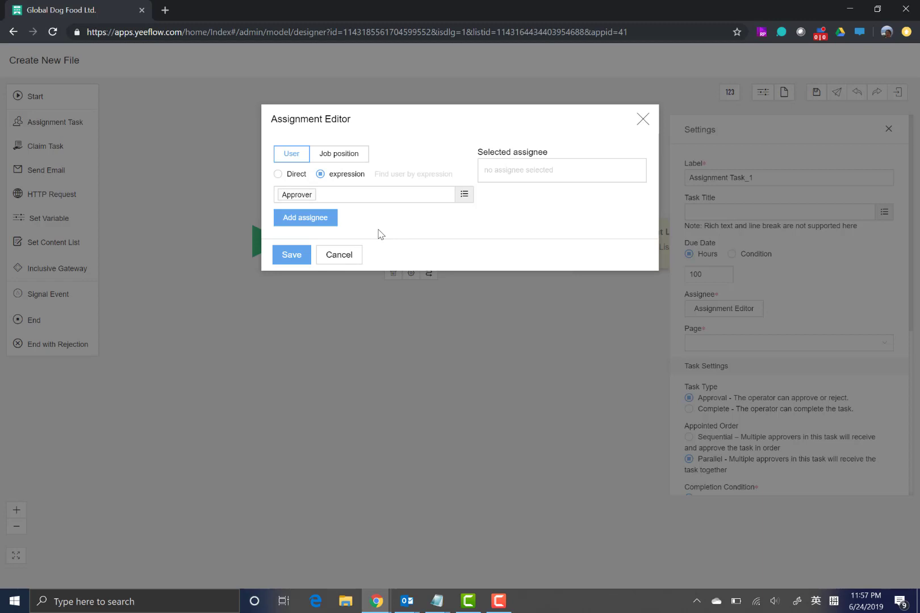
click(307, 220)
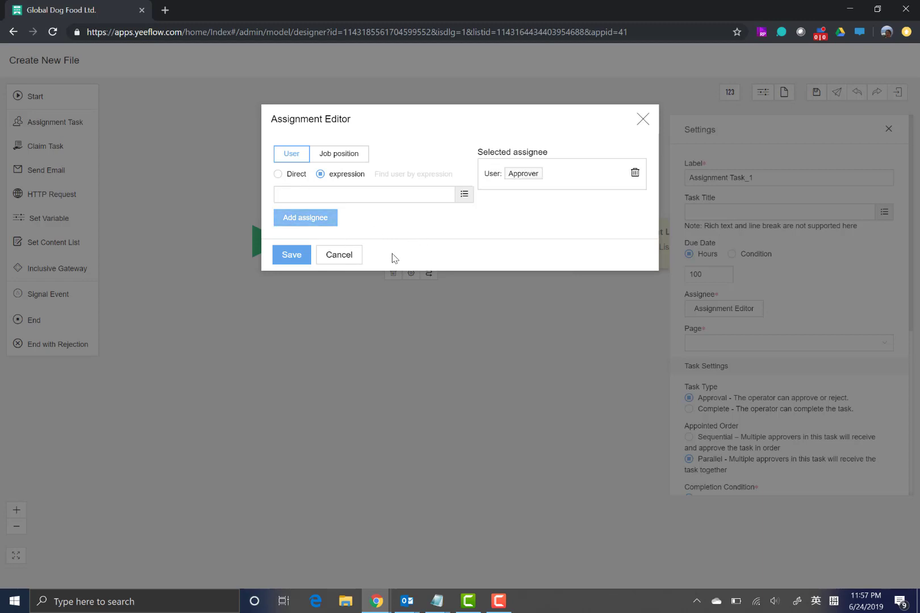
click(292, 256)
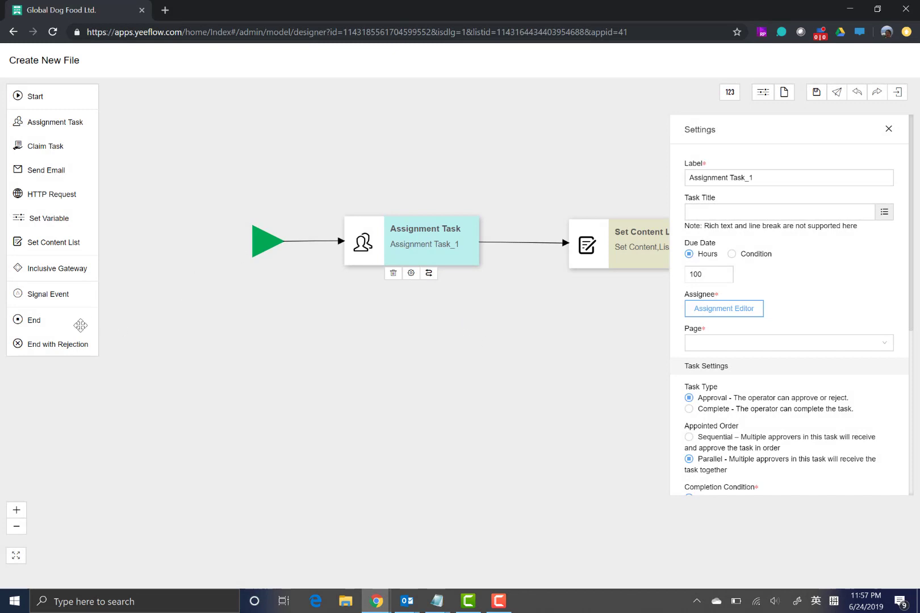
Step: Add an End with Rejection node below the Assignment Task and link the task to it on the Rejected outcome condition
drag(76, 348, 391, 314)
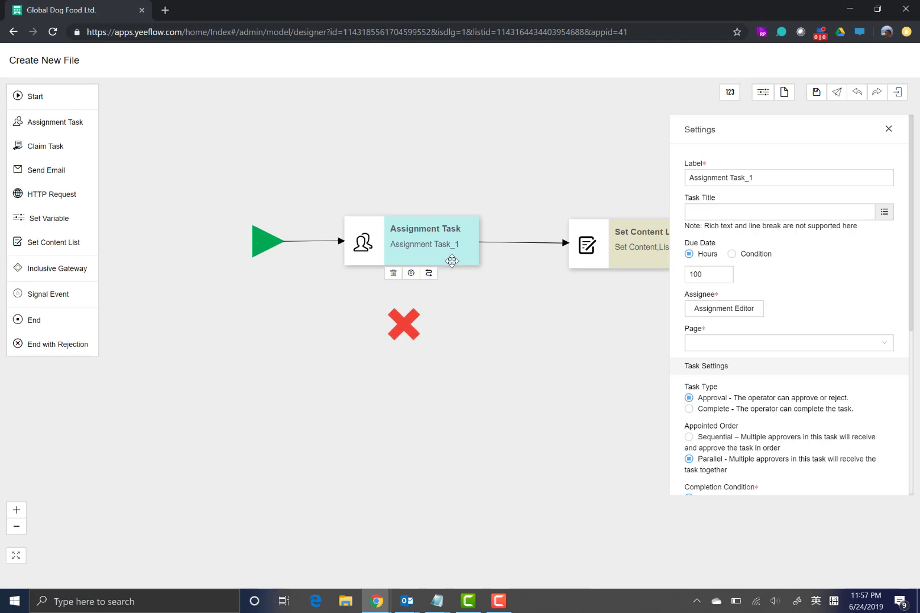
drag(429, 273, 418, 348)
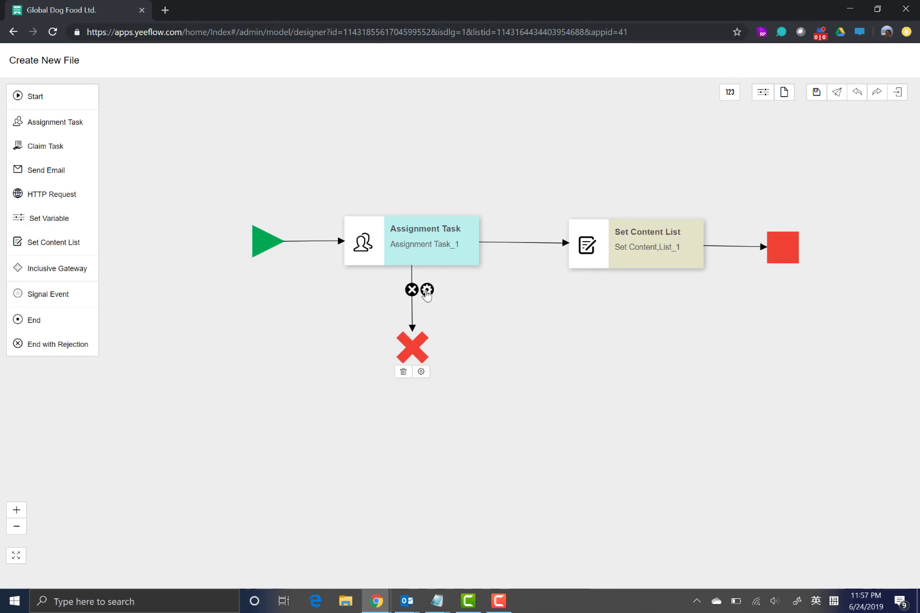
click(426, 290)
click(721, 260)
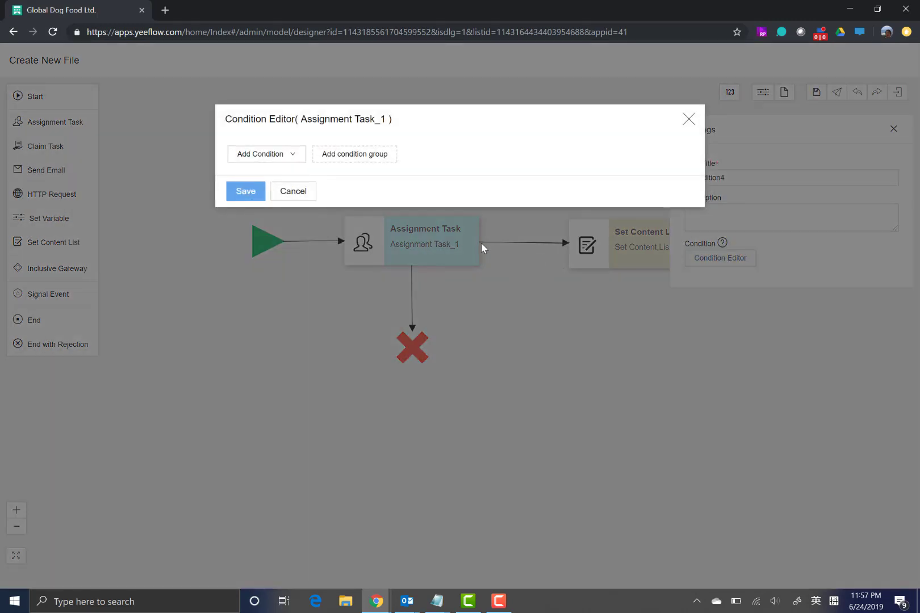
click(281, 154)
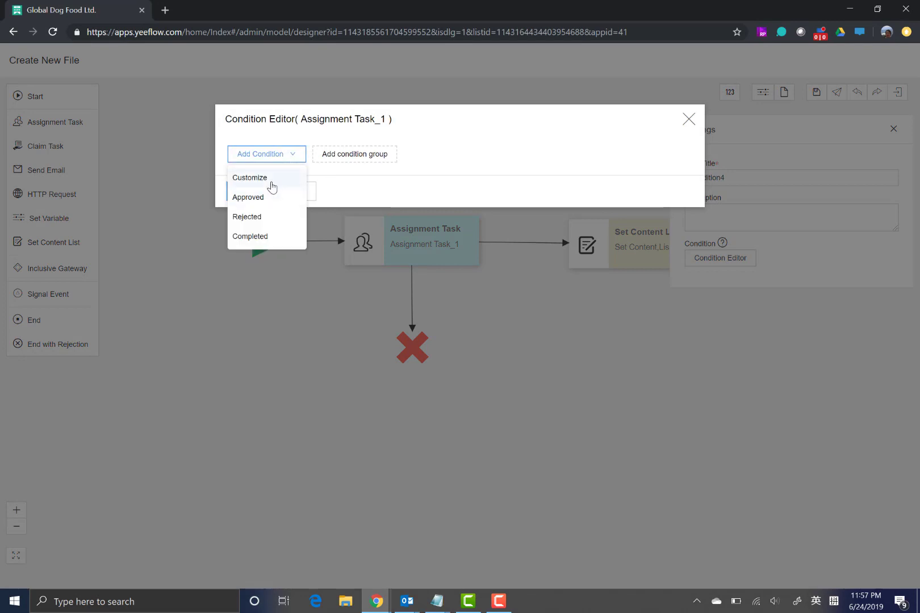
click(263, 218)
click(250, 217)
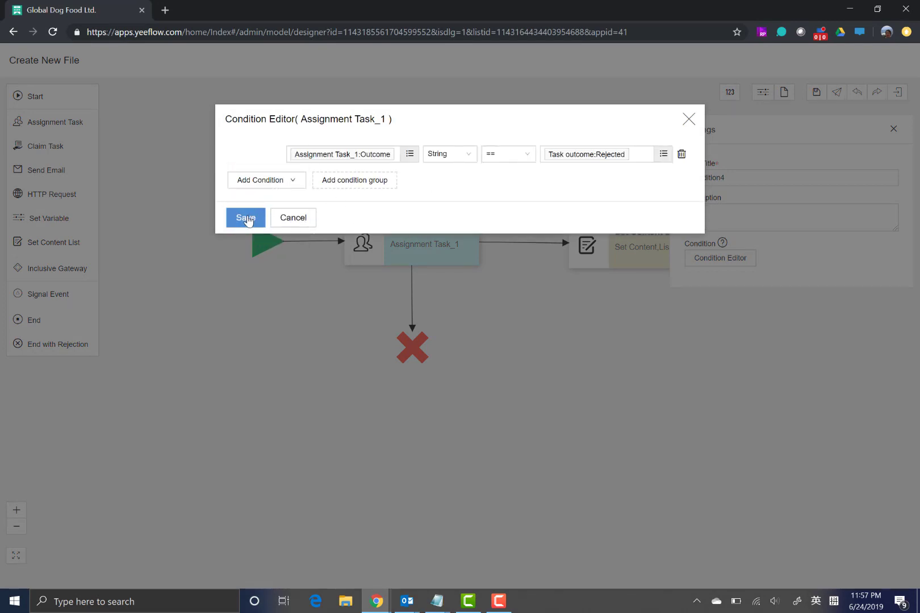
Step: Set an Approved outcome condition on the link from the Assignment Task to Set Content List
mouse_move(503, 243)
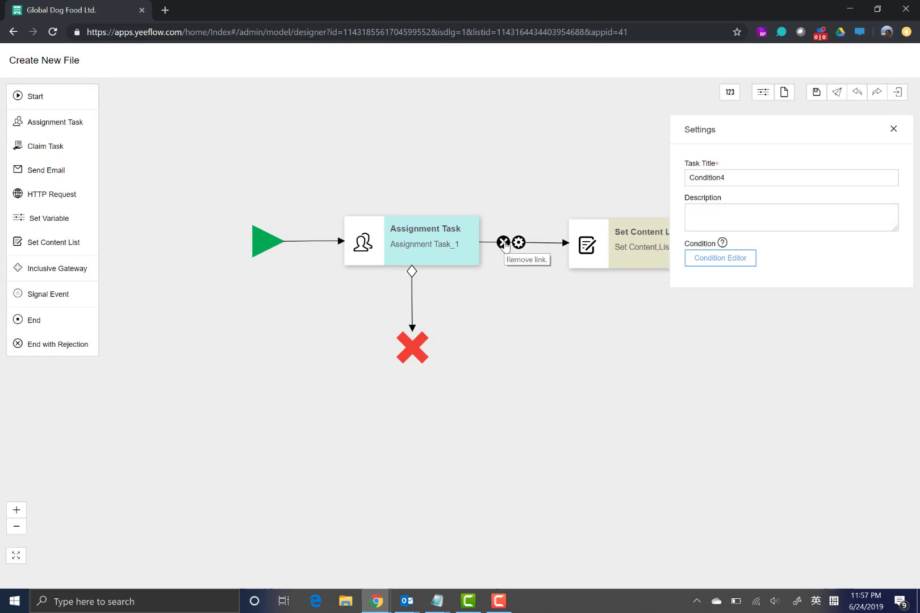
click(518, 243)
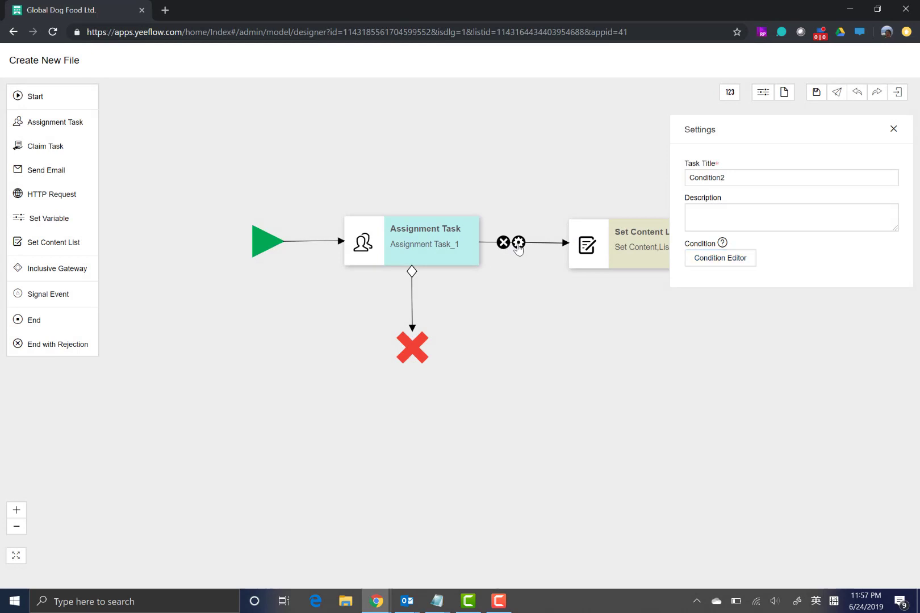
click(719, 260)
click(256, 164)
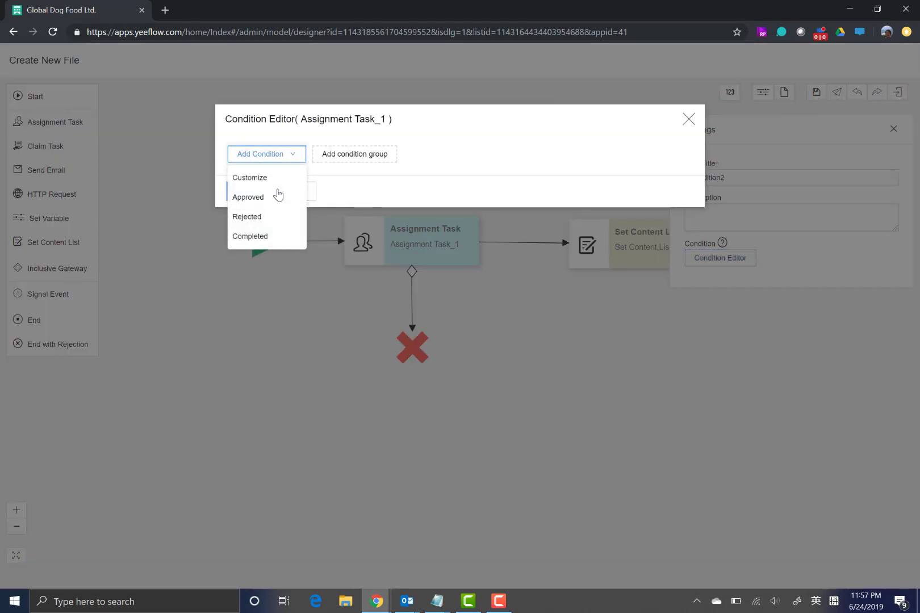
click(269, 199)
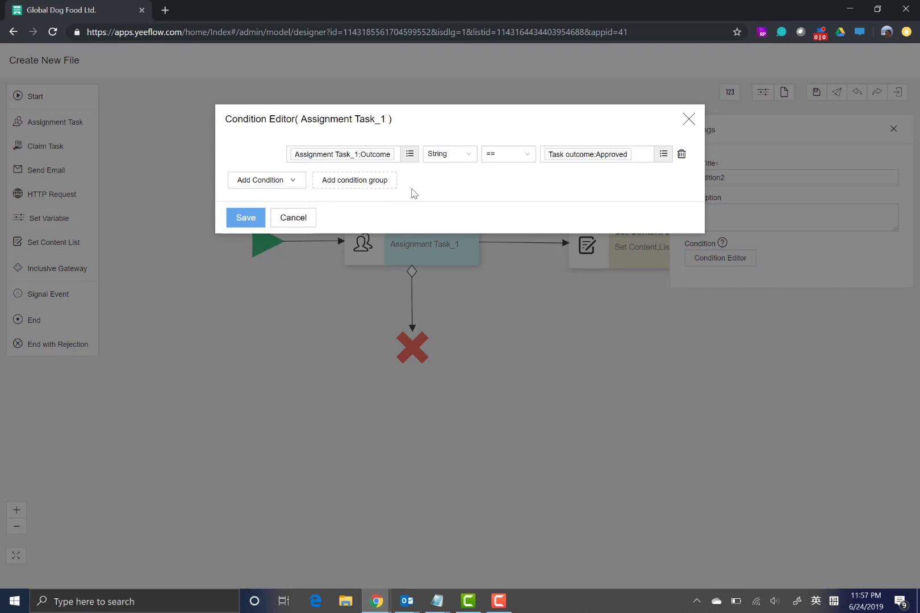
click(249, 218)
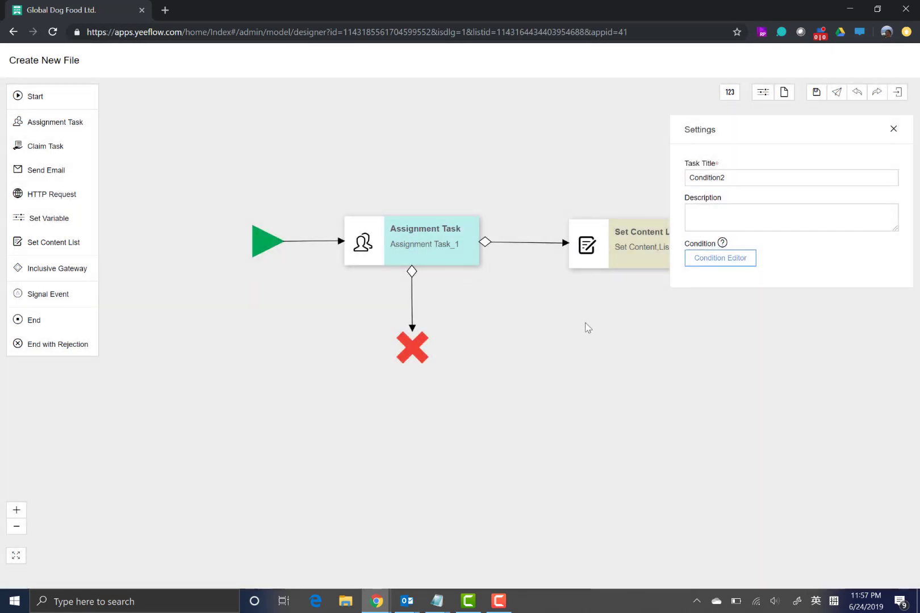
Step: Add a new task page to the workflow with both its name and title set to "Document Approve"
click(419, 237)
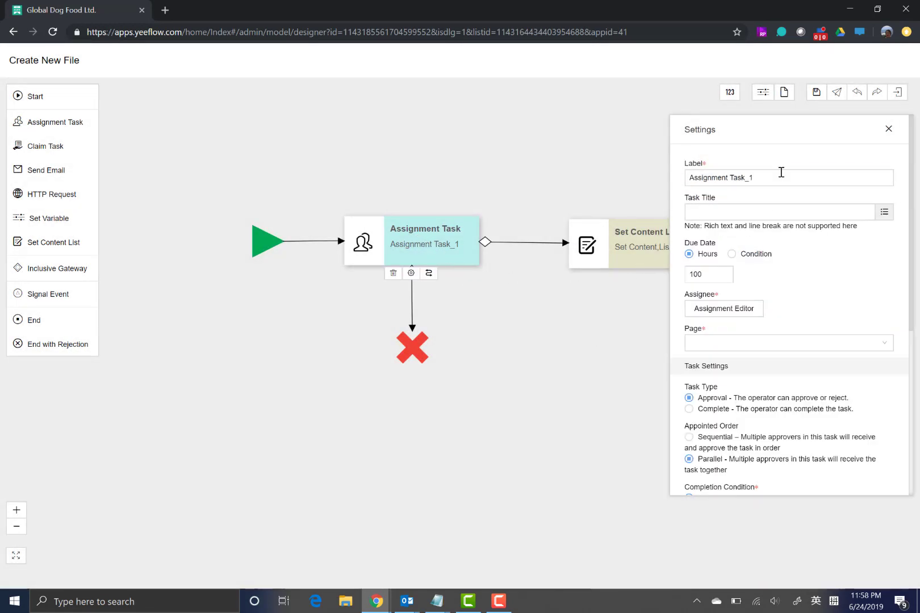
click(784, 96)
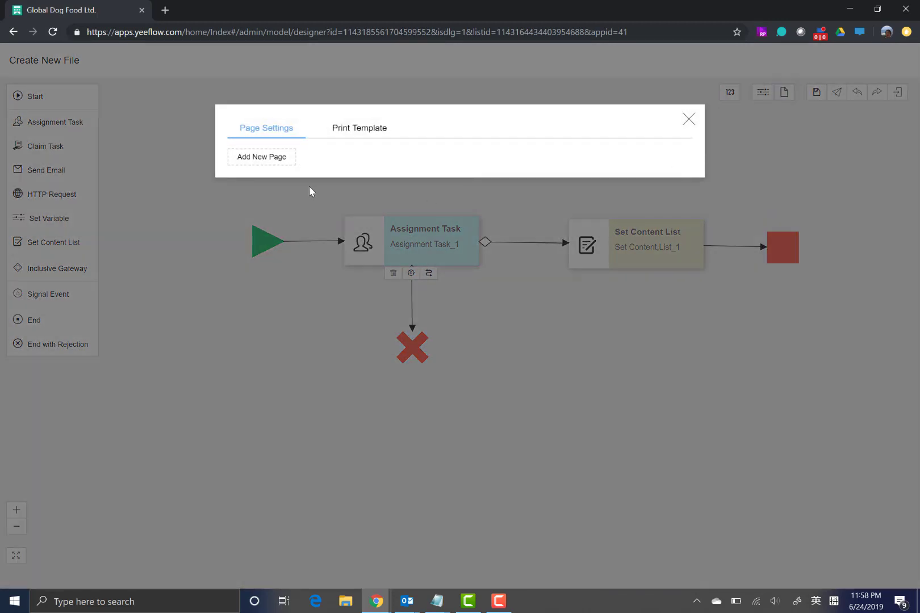
click(274, 162)
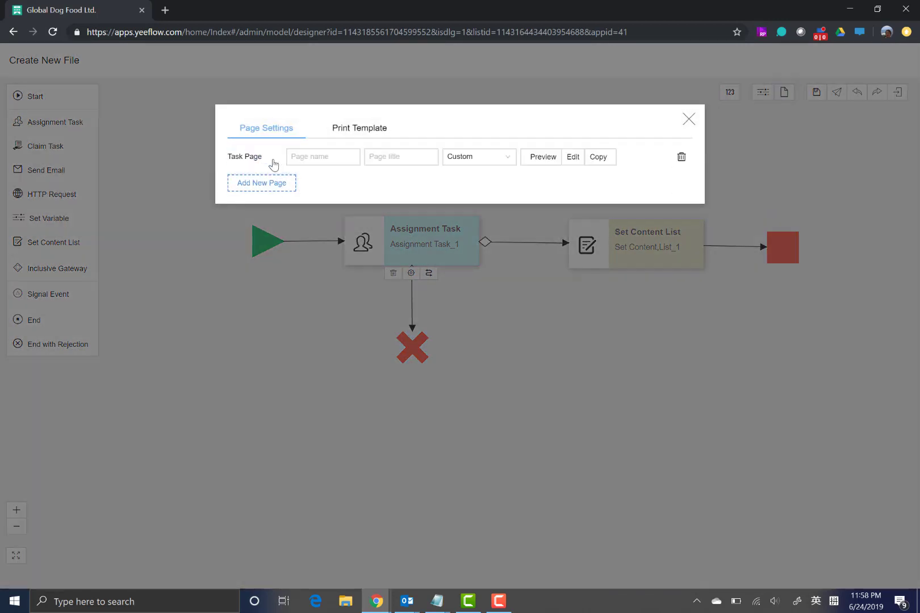
click(336, 158)
text(Document Approve)
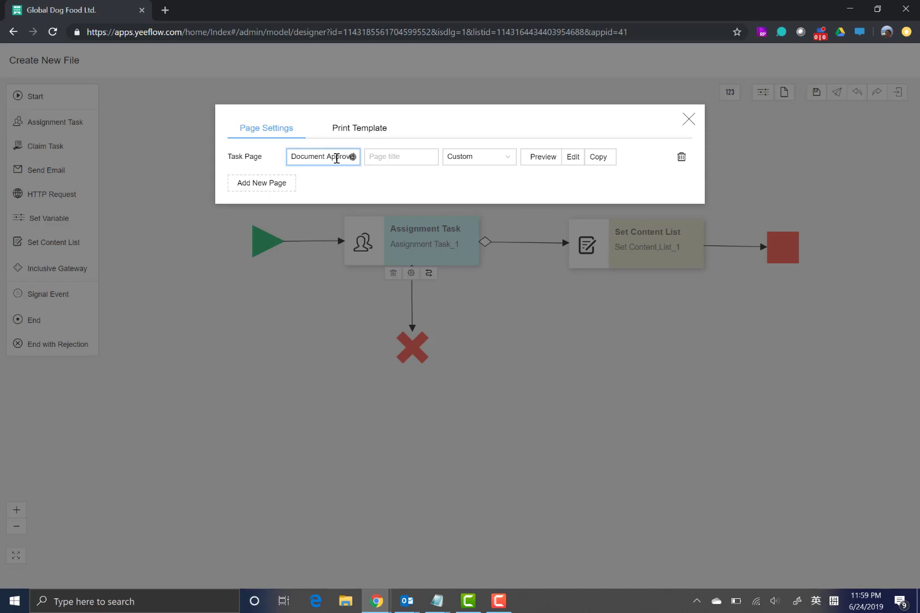
key(ctrl+a)
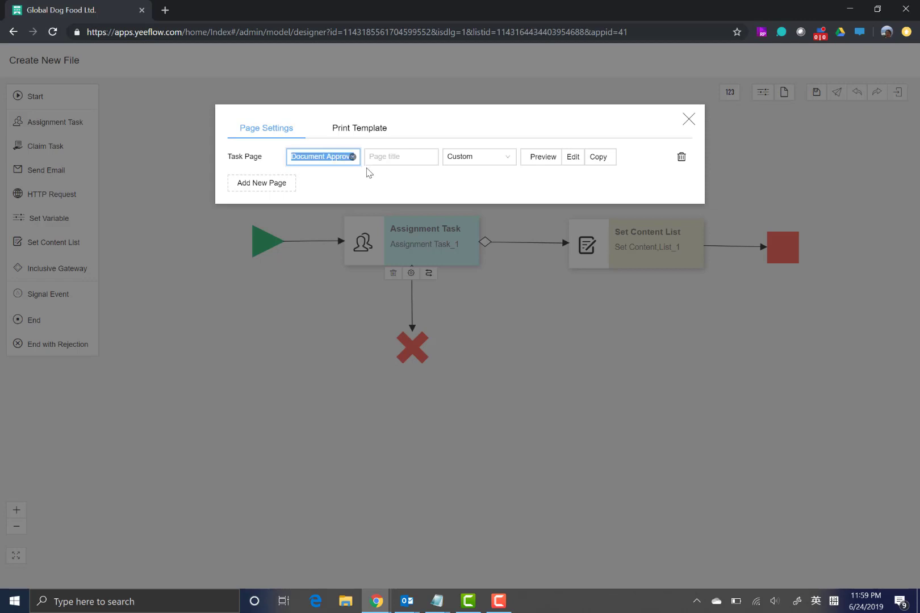
key(ctrl+c)
click(404, 157)
key(ctrl+v)
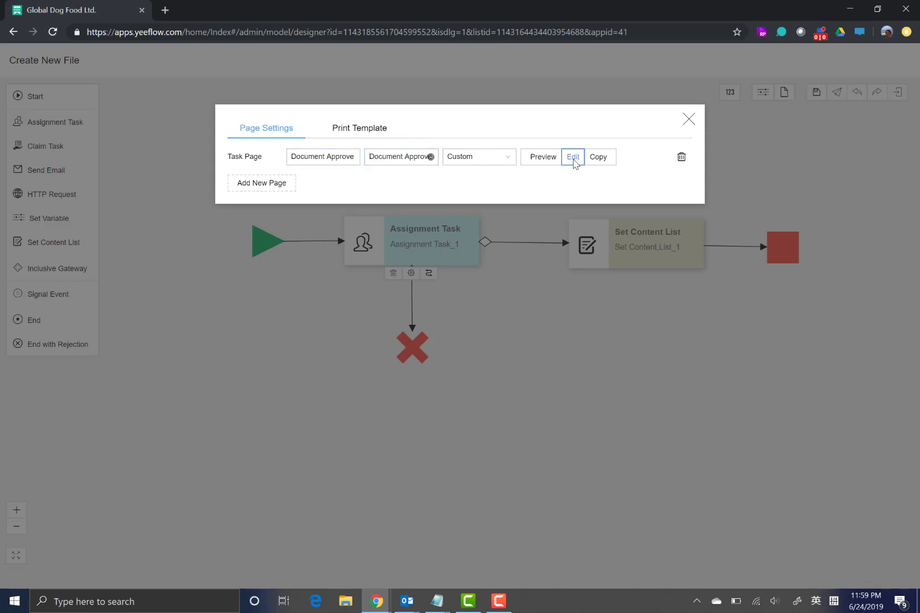
Step: Open the Document Approve page for editing and place an Applicant Info section on it
click(573, 159)
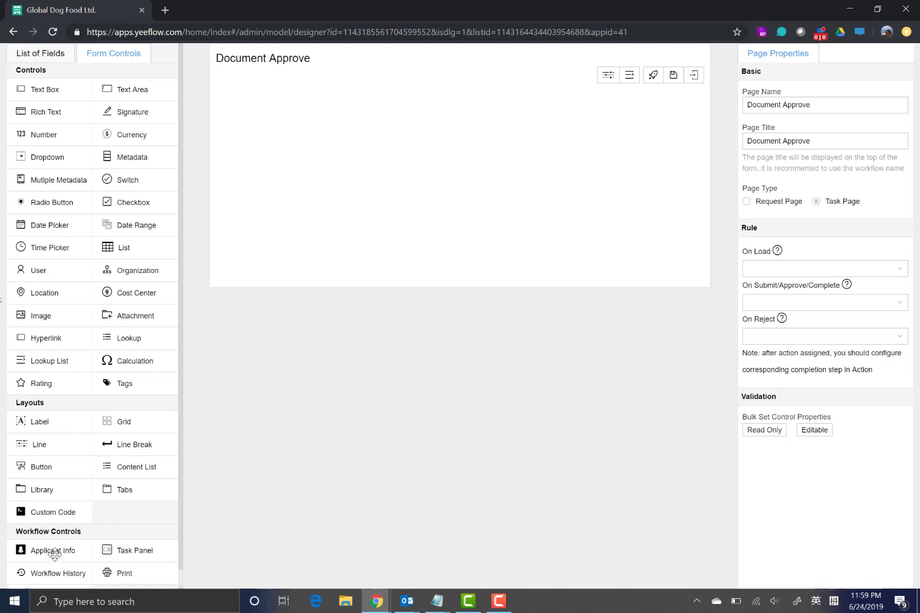
drag(54, 554, 296, 142)
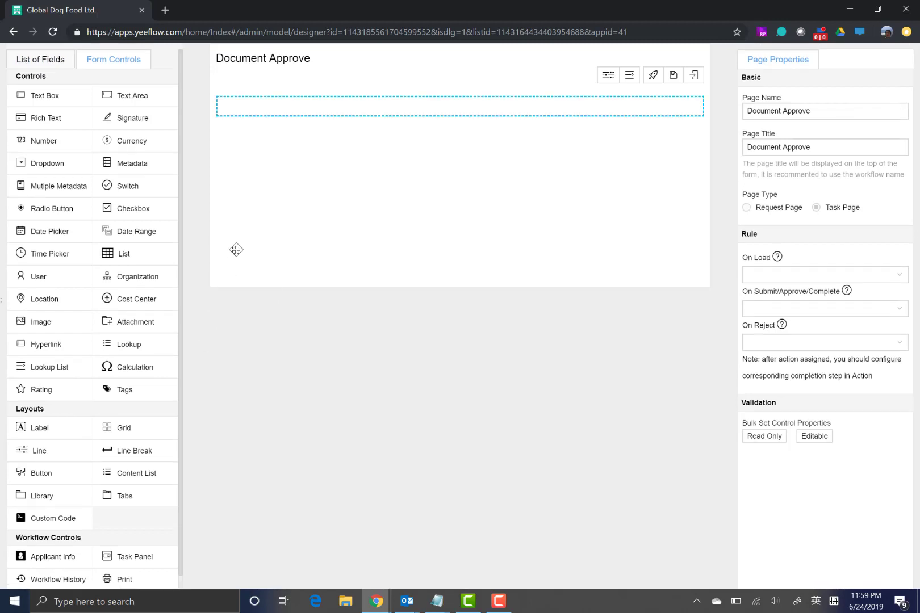
drag(237, 250, 226, 277)
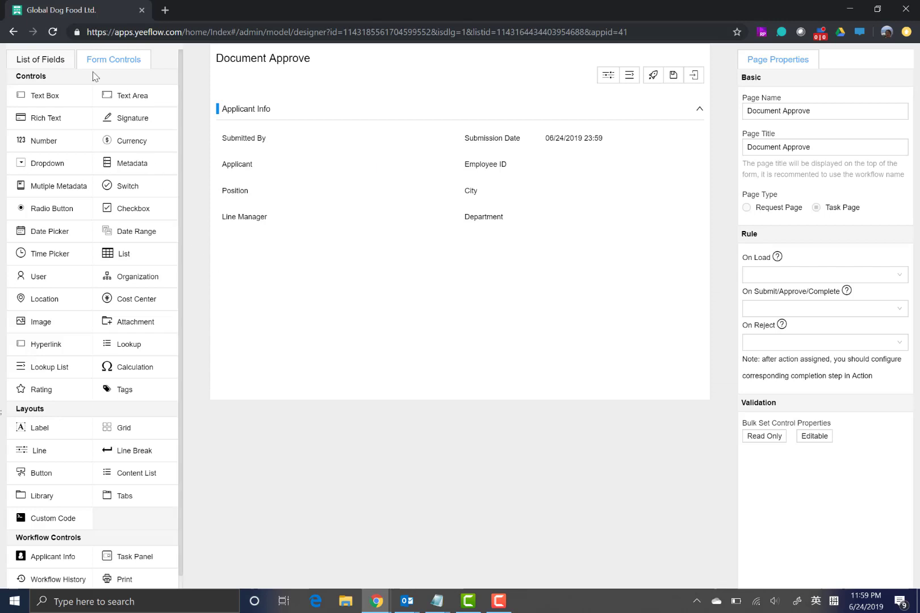
Step: Add the list's File, Title, Description and Approver fields in that order below the Applicant Info section
click(54, 59)
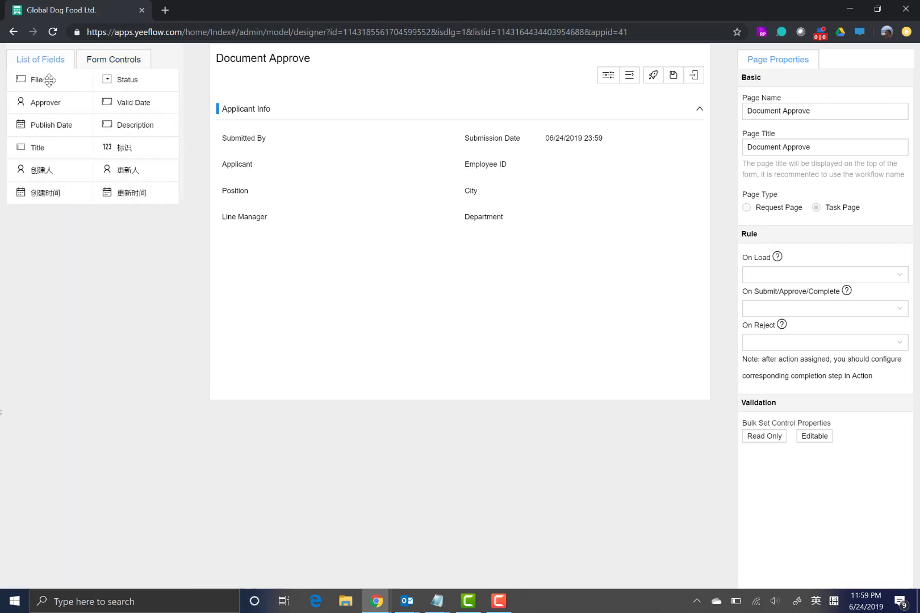
drag(49, 81, 261, 240)
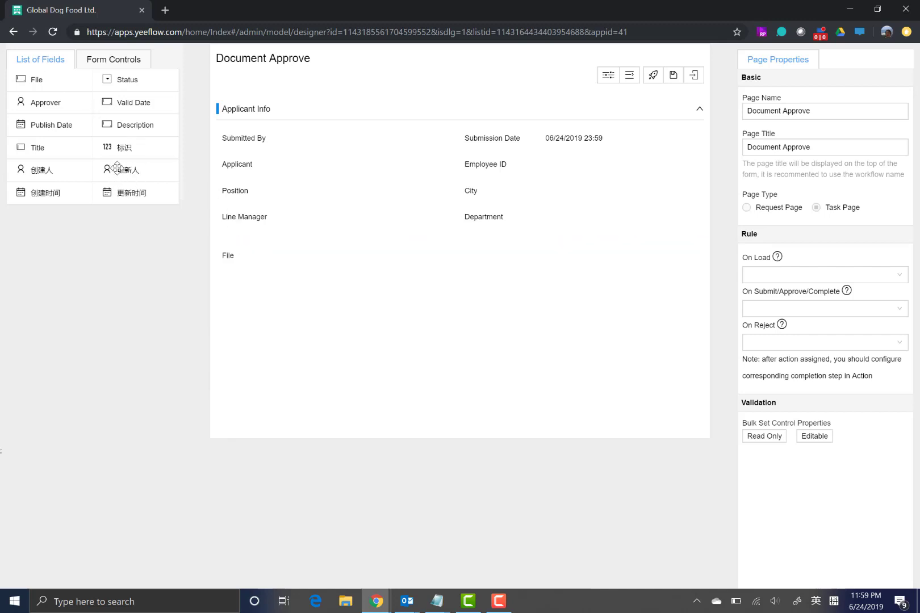
drag(61, 151, 278, 291)
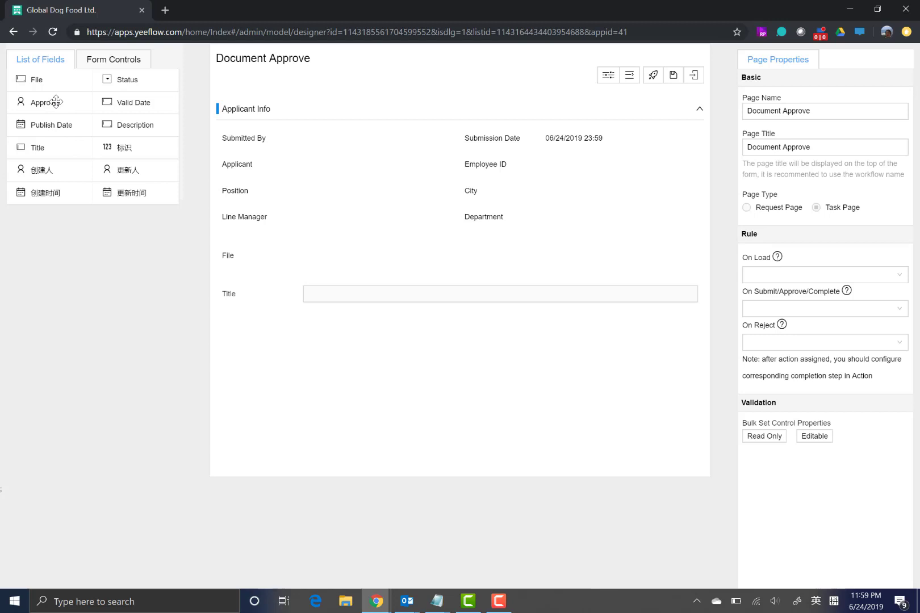
drag(56, 101, 263, 335)
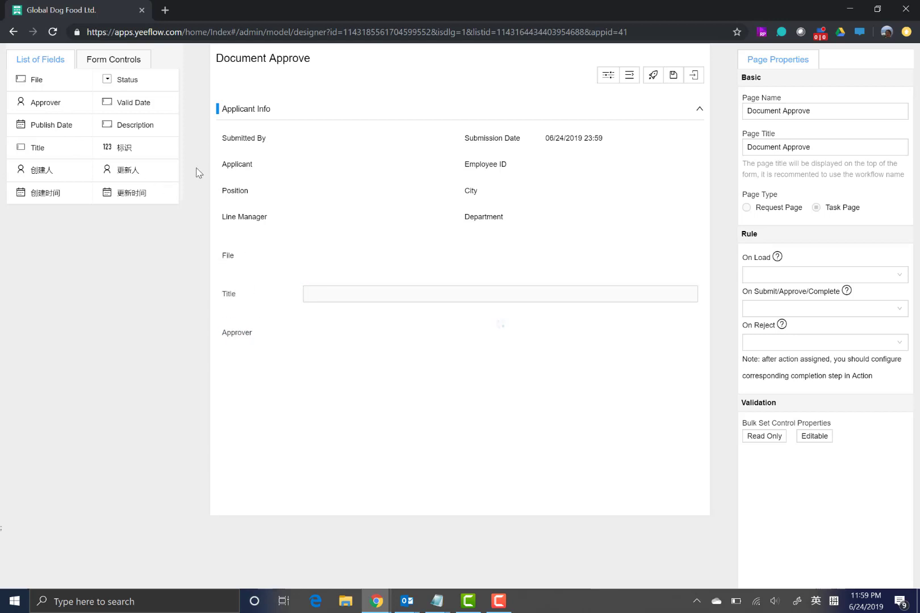
drag(131, 129, 263, 329)
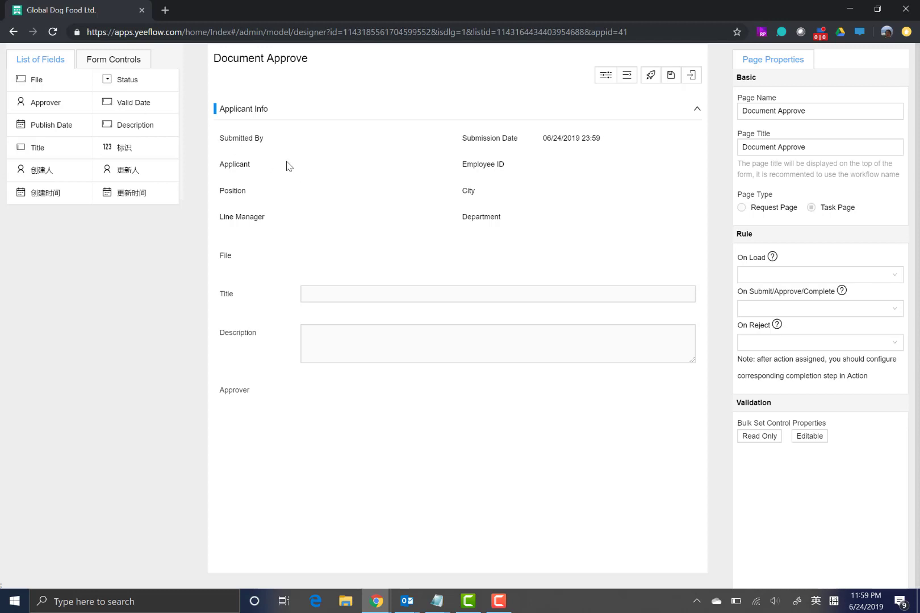
Step: Add a Task Panel control below the Approver field and a Workflow History control beneath it
click(120, 65)
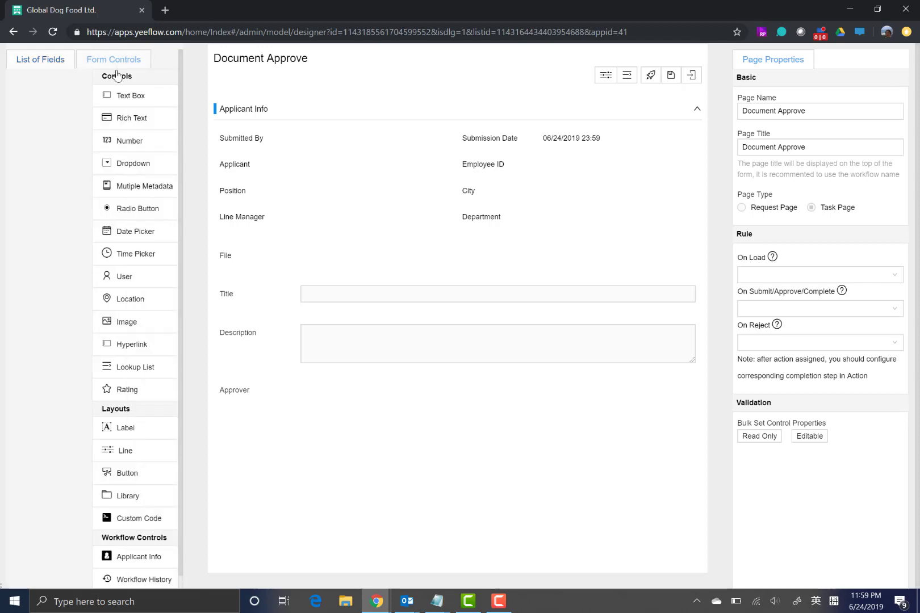
scroll(80, 257, down, 1)
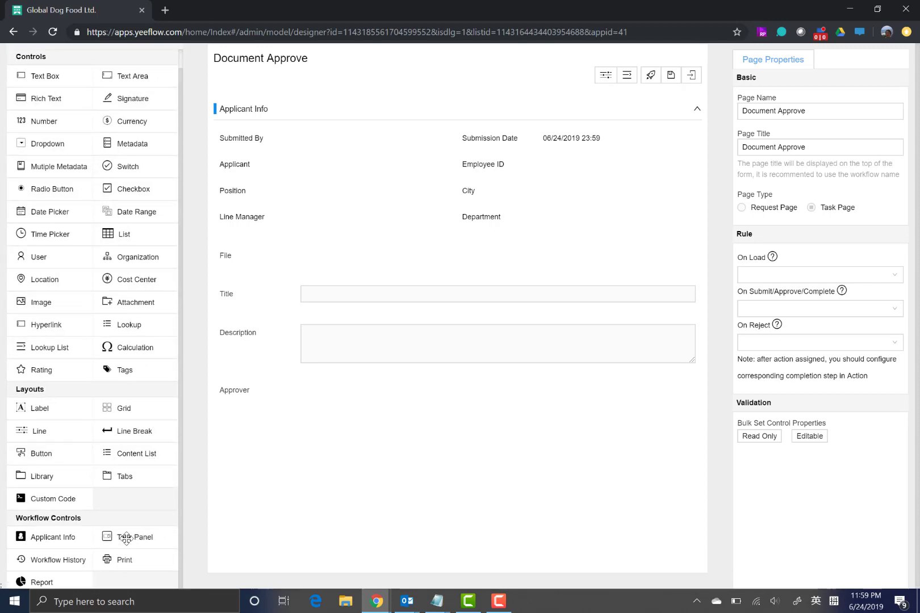
drag(126, 537, 281, 464)
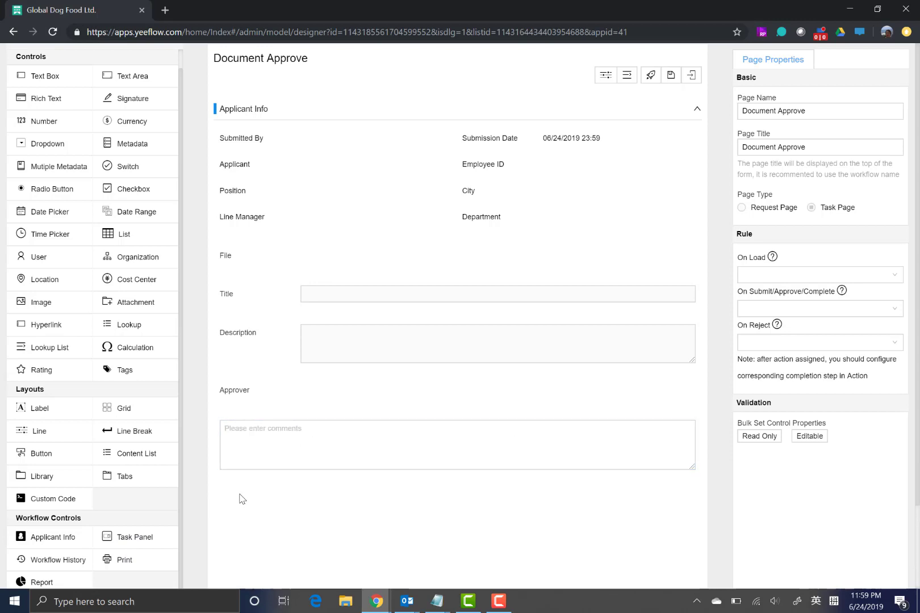
drag(56, 562, 274, 500)
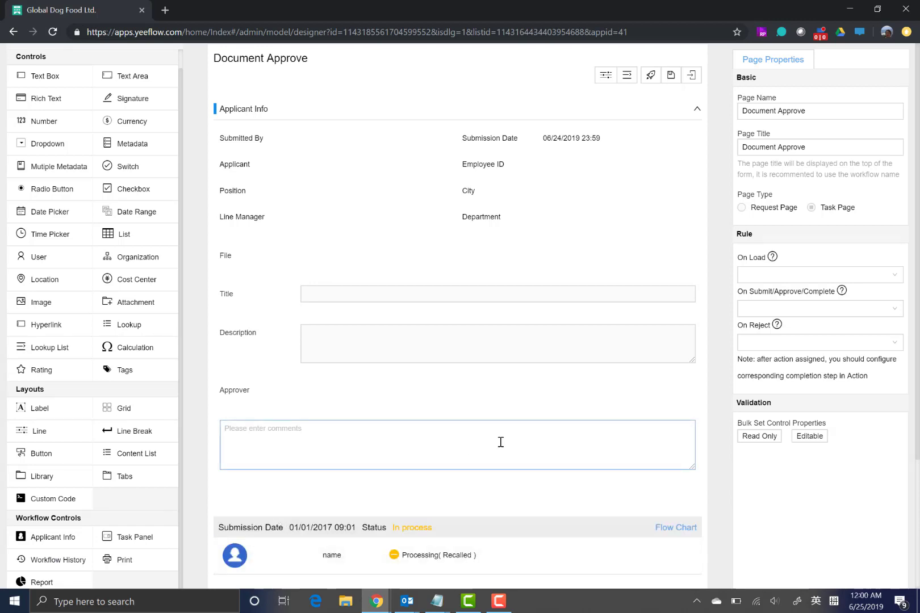
Step: Save the Document Approve page, exit its editor and return to the workflow diagram
scroll(501, 441, down, 2)
scroll(511, 398, up, 2)
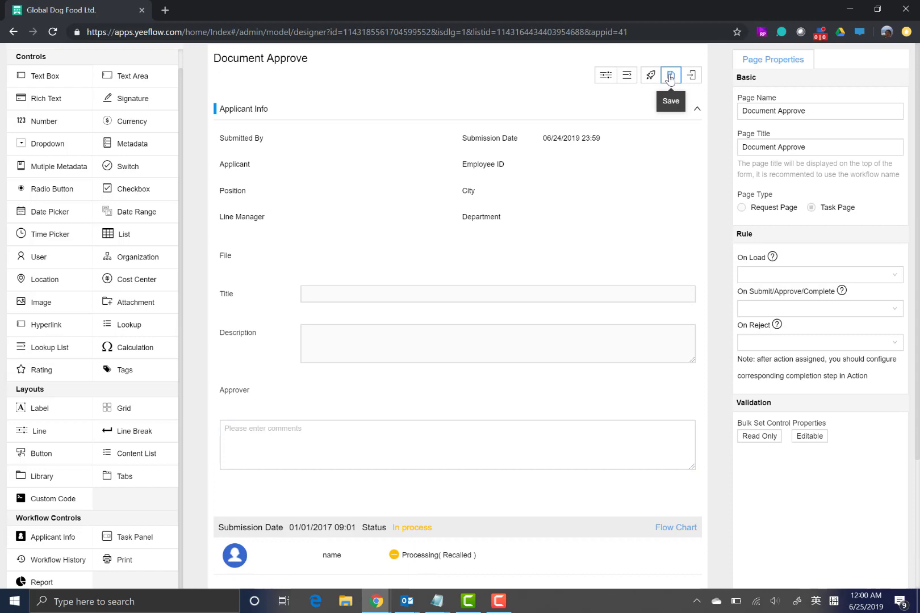
click(671, 77)
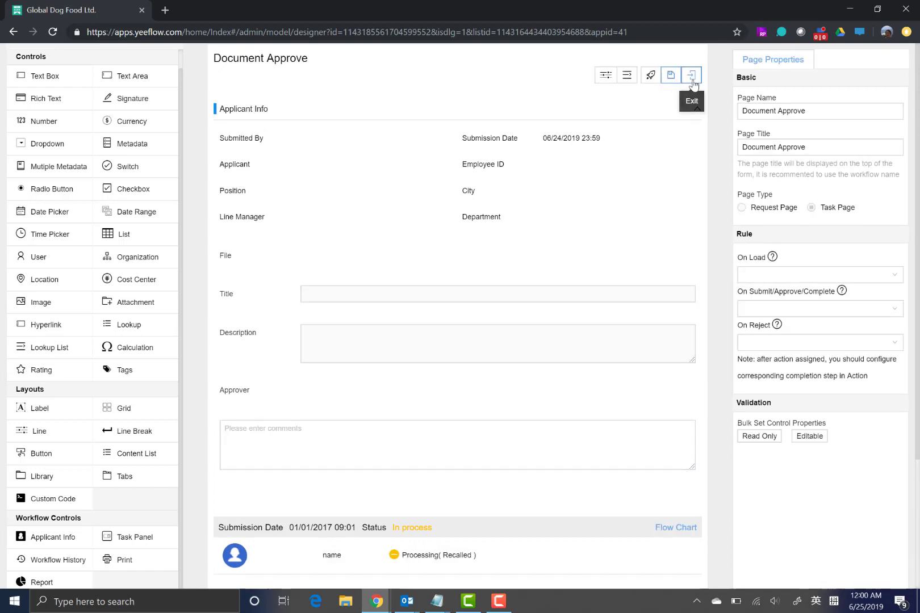
click(693, 83)
click(559, 161)
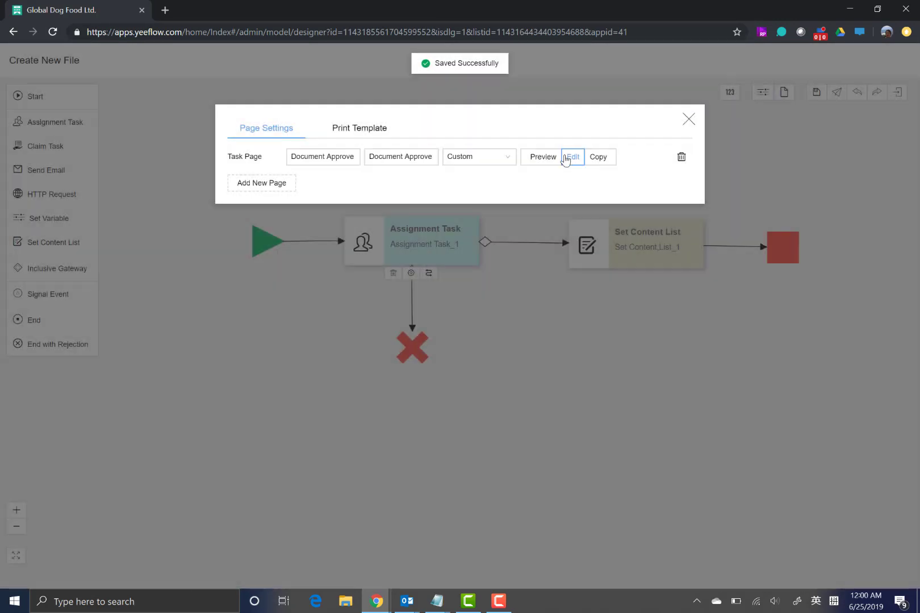
click(689, 118)
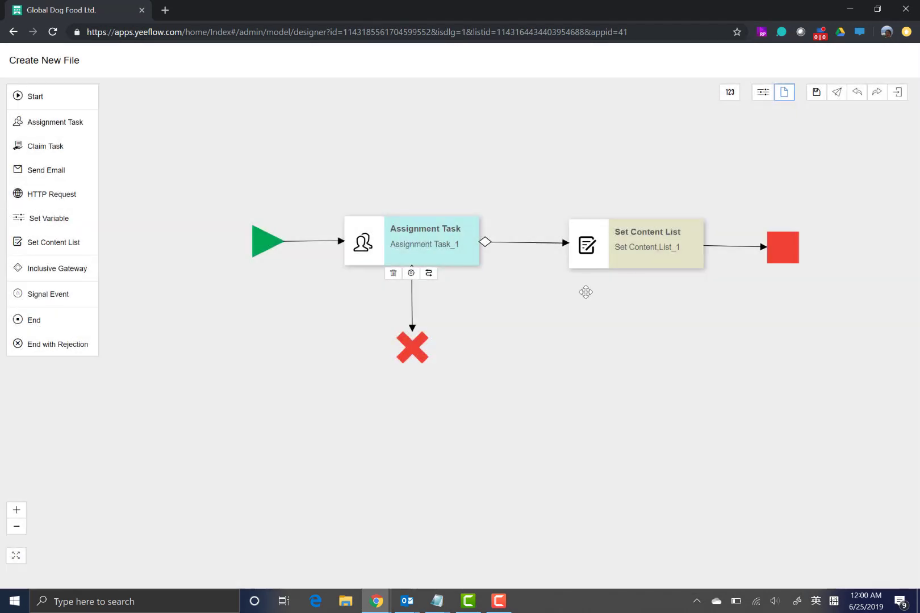
Step: Assign the Document Approve page to the Assignment Task and close its settings
click(411, 273)
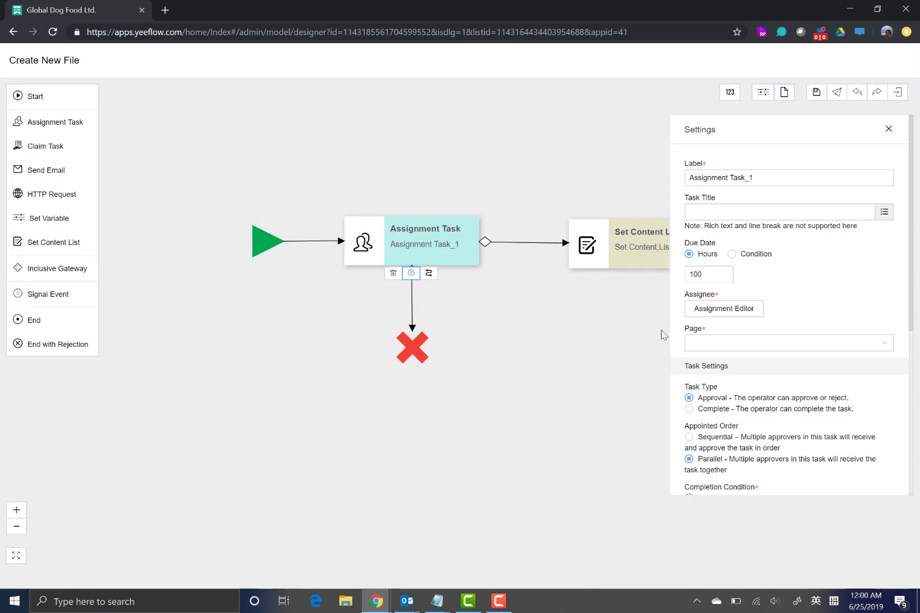
click(760, 344)
click(754, 372)
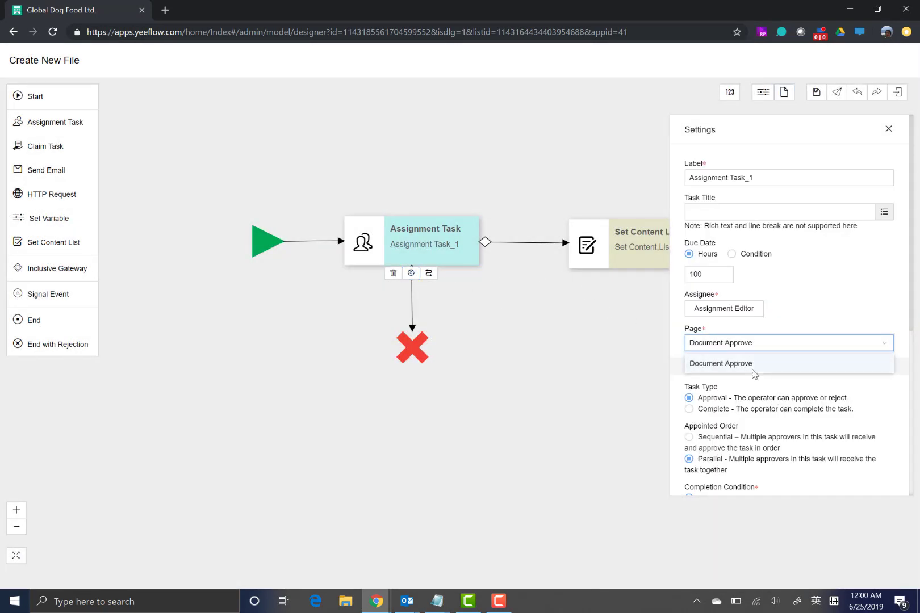
click(560, 380)
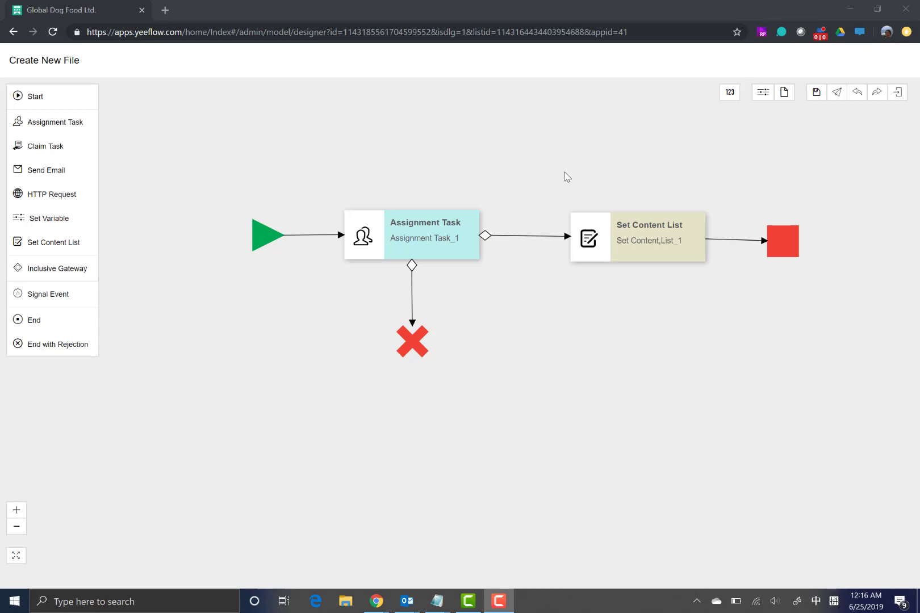
Step: Configure the Set Content List action to update Status and Publish Date in the current list, with Status set to "Published"
click(654, 238)
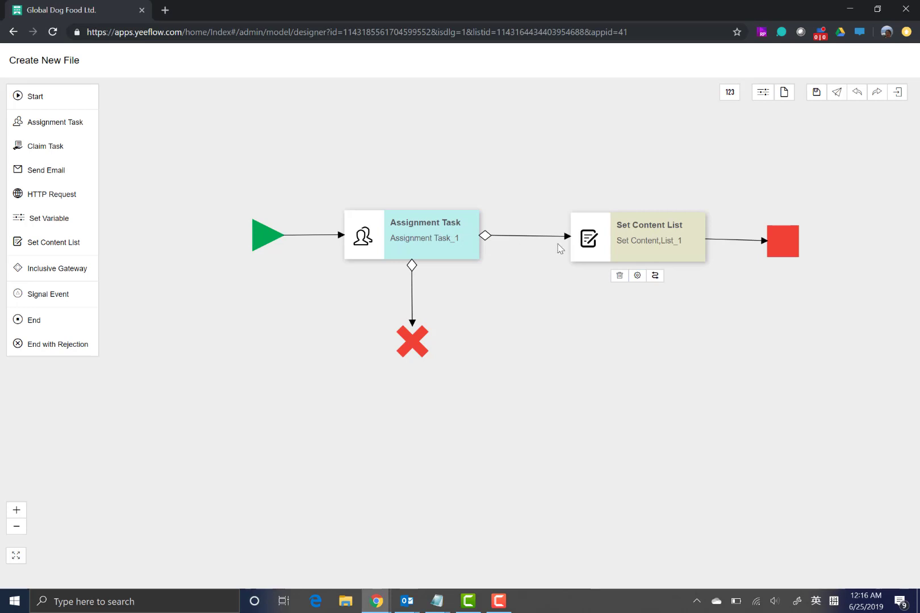
click(638, 276)
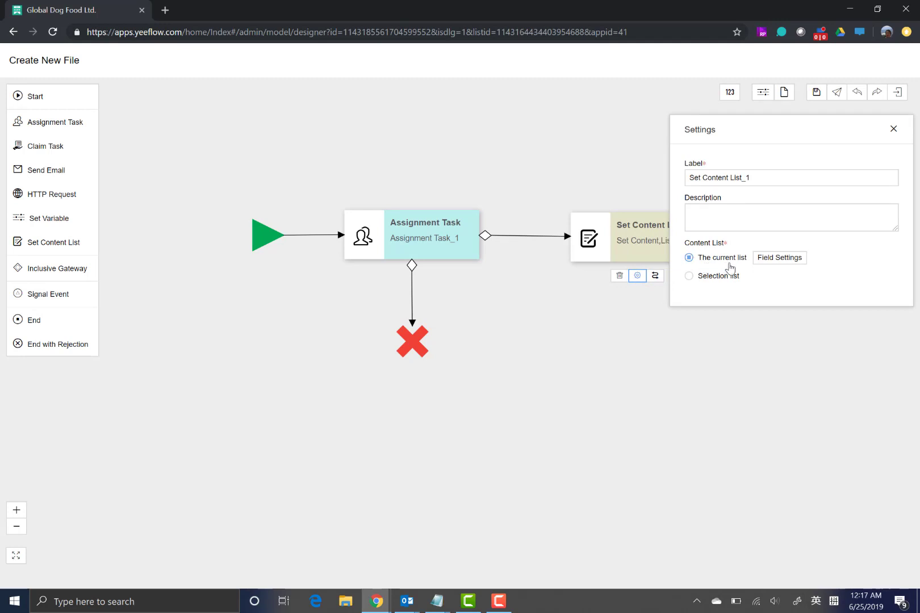
click(775, 263)
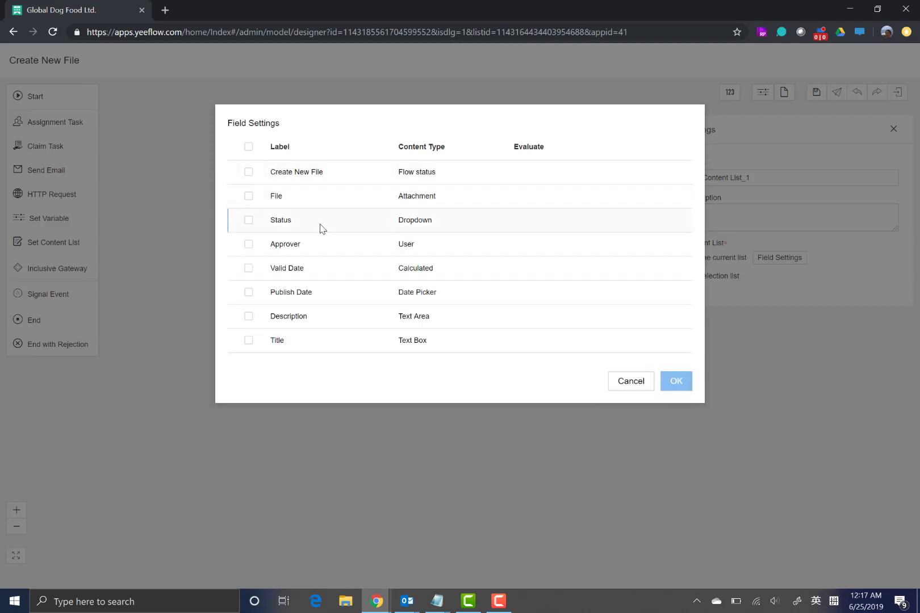
click(249, 222)
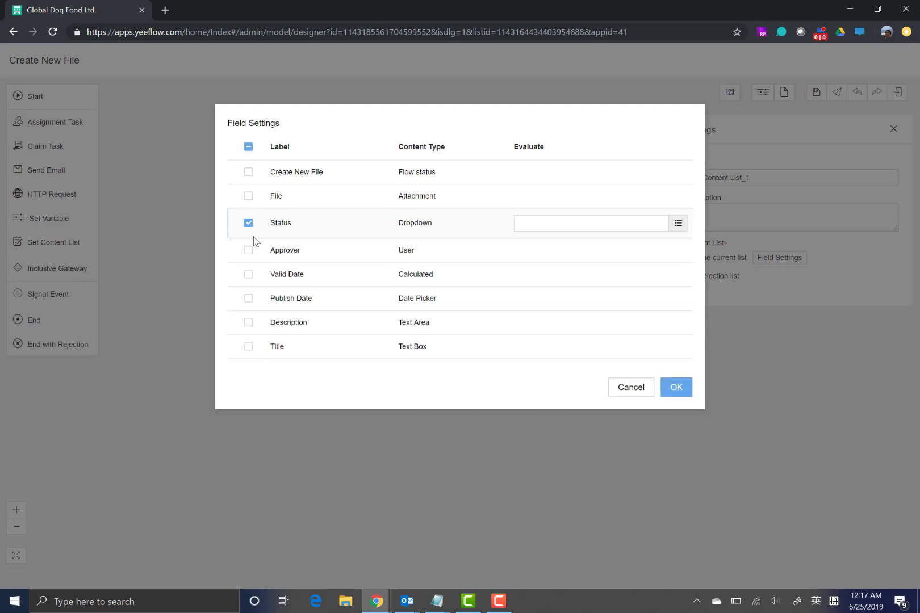
click(249, 299)
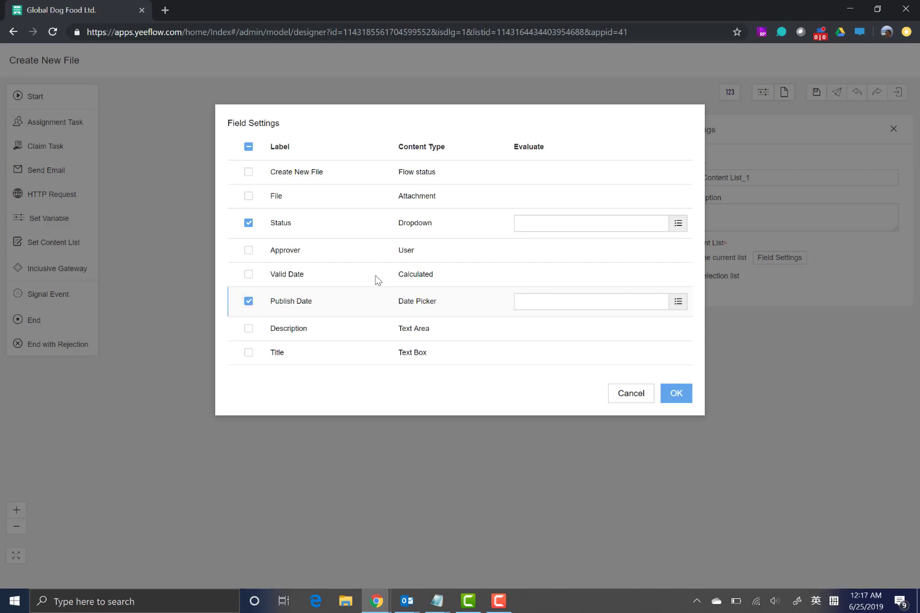
click(580, 225)
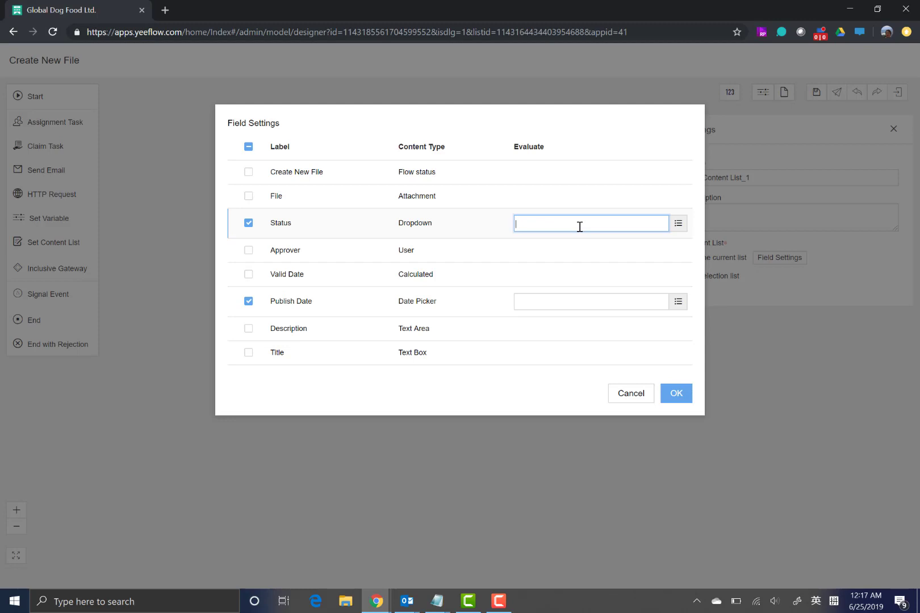
text(Published)
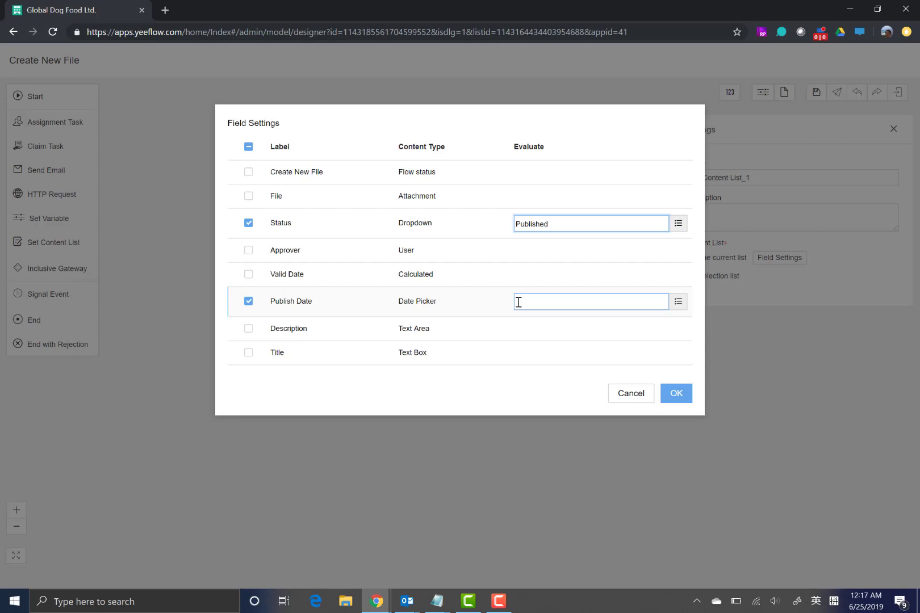
Step: Set the Publish Date field to the Modified value of Assignment Task_1, accept the field settings and close the Set Content List settings
click(678, 302)
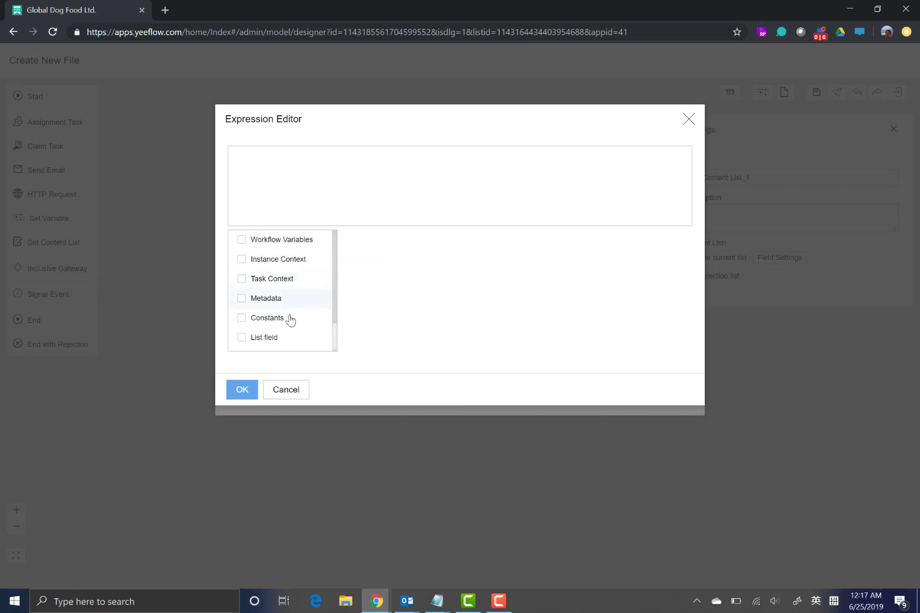
click(266, 279)
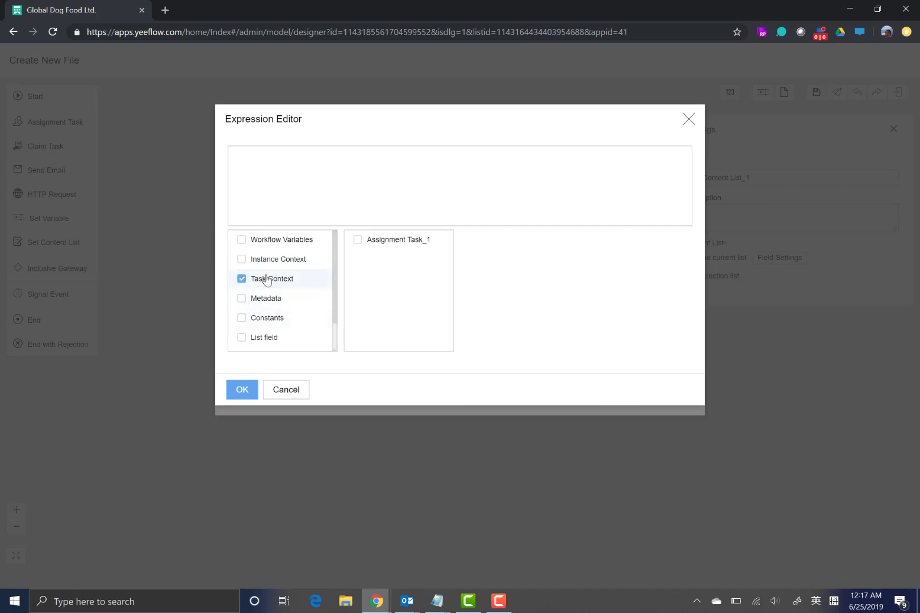
click(358, 242)
scroll(526, 302, down, 1)
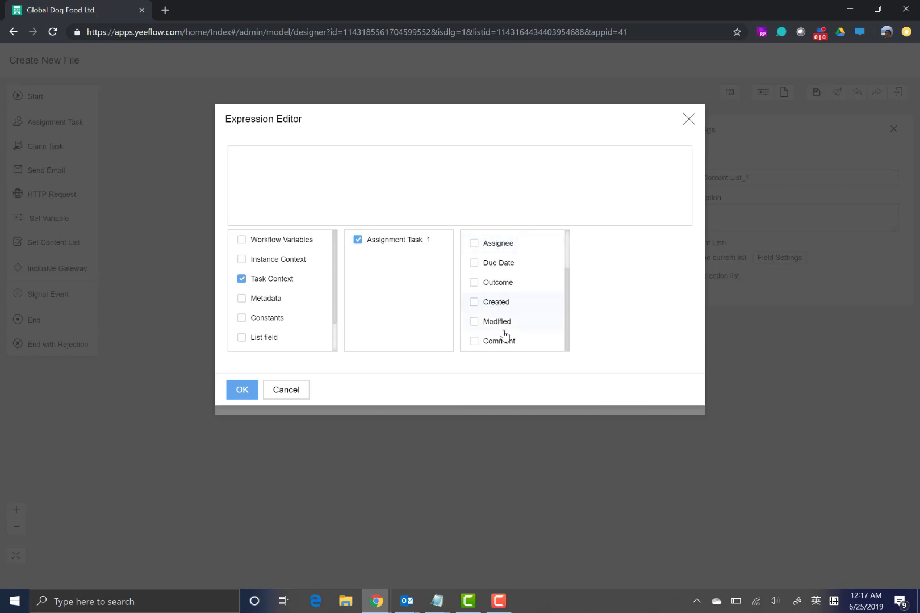
click(474, 322)
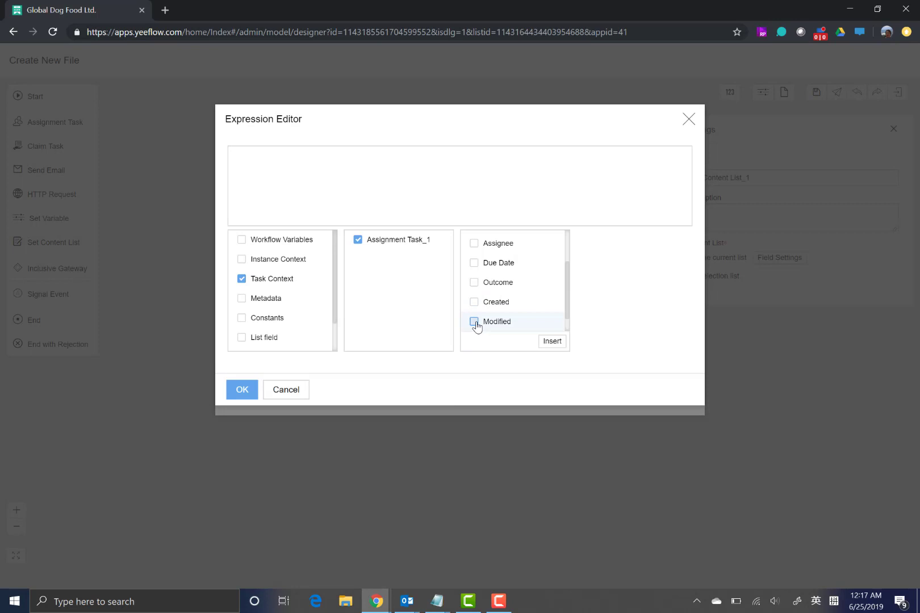
click(552, 342)
click(242, 390)
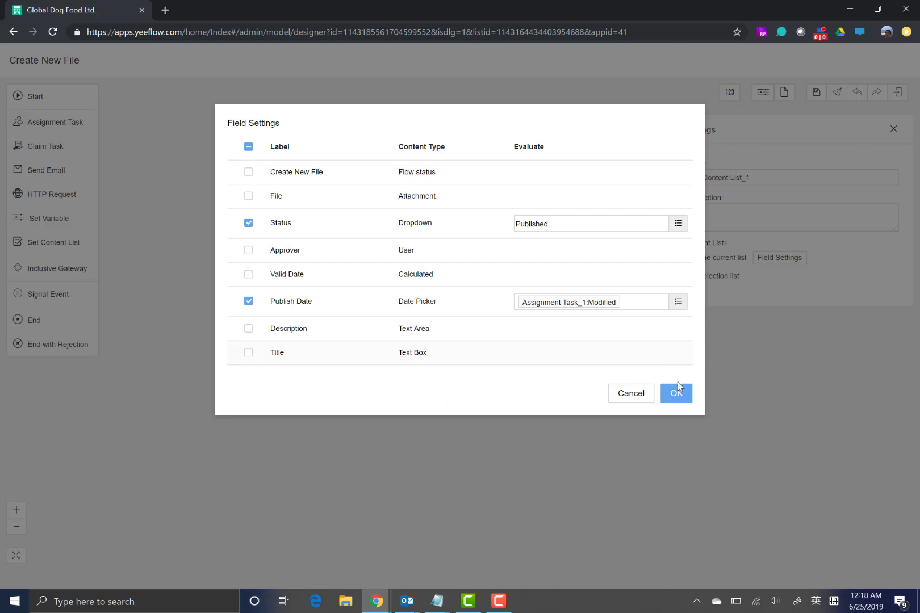
click(675, 399)
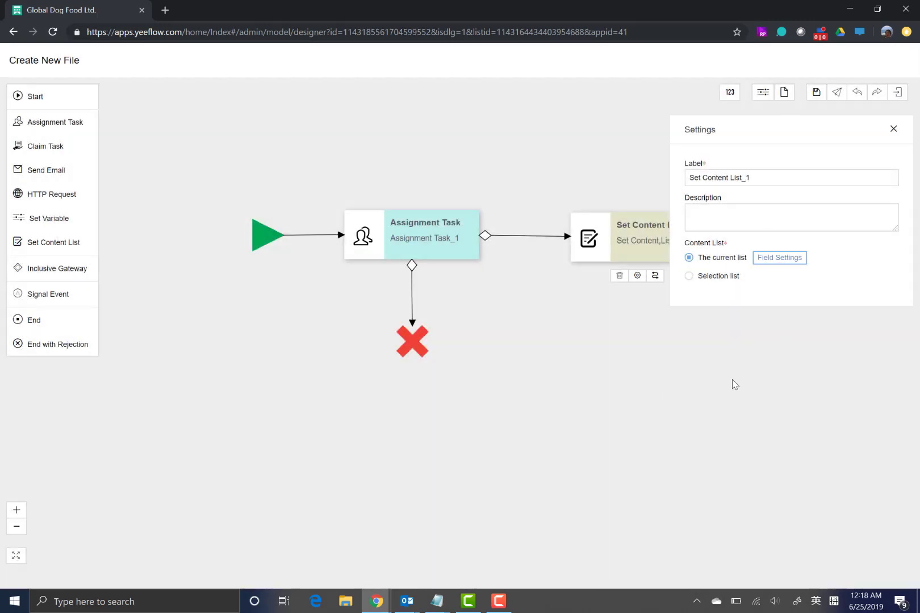
click(665, 379)
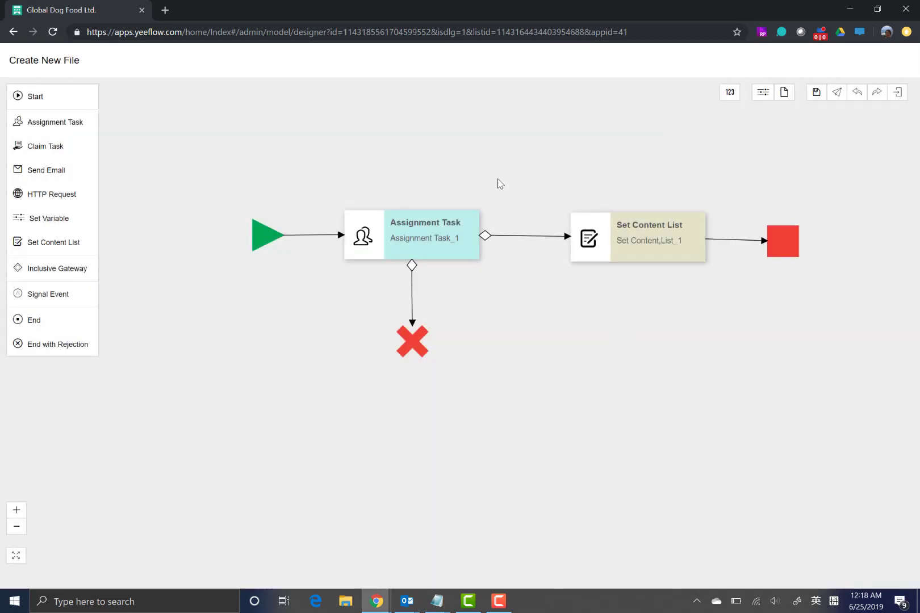
Step: Save and deploy the Create New File workflow and exit the workflow designer
drag(510, 192, 484, 207)
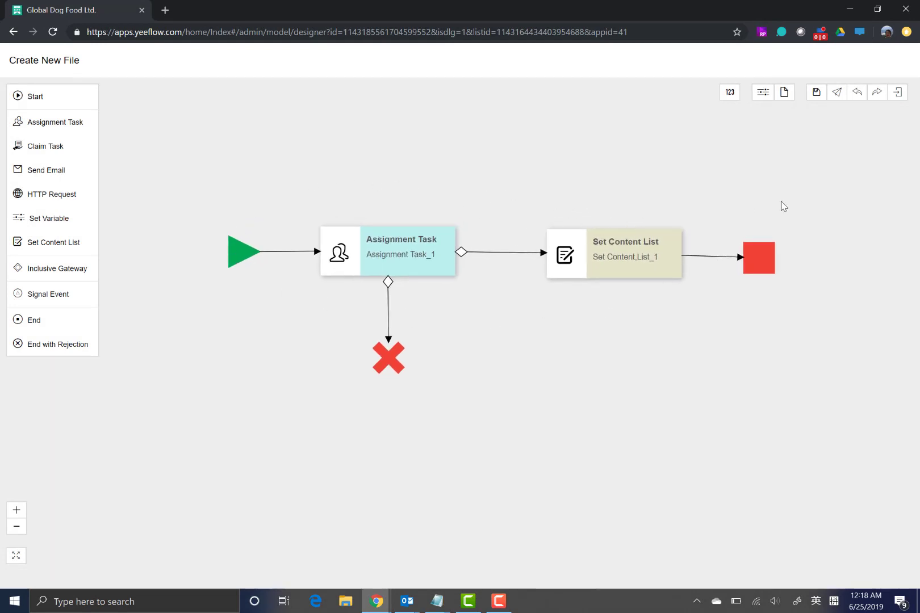
click(815, 101)
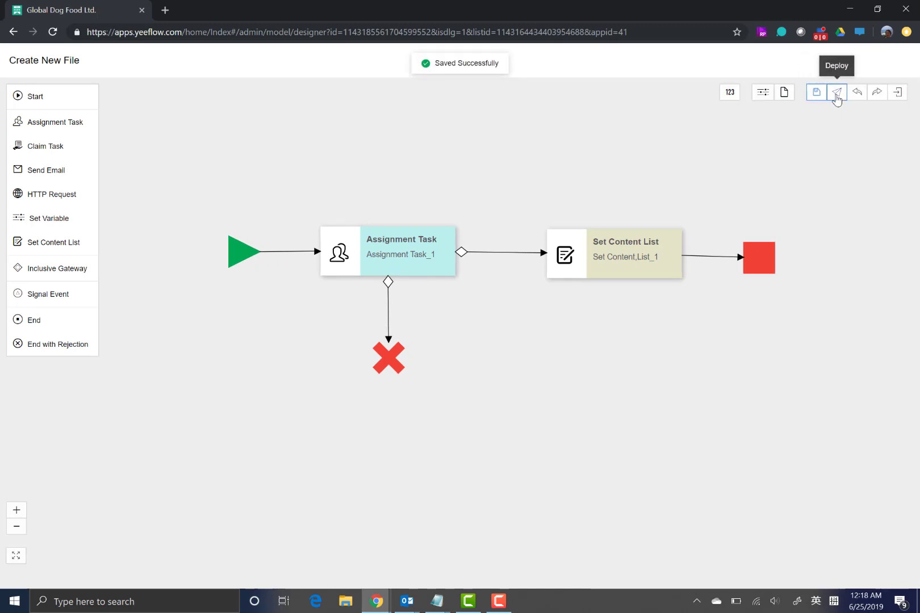
click(837, 97)
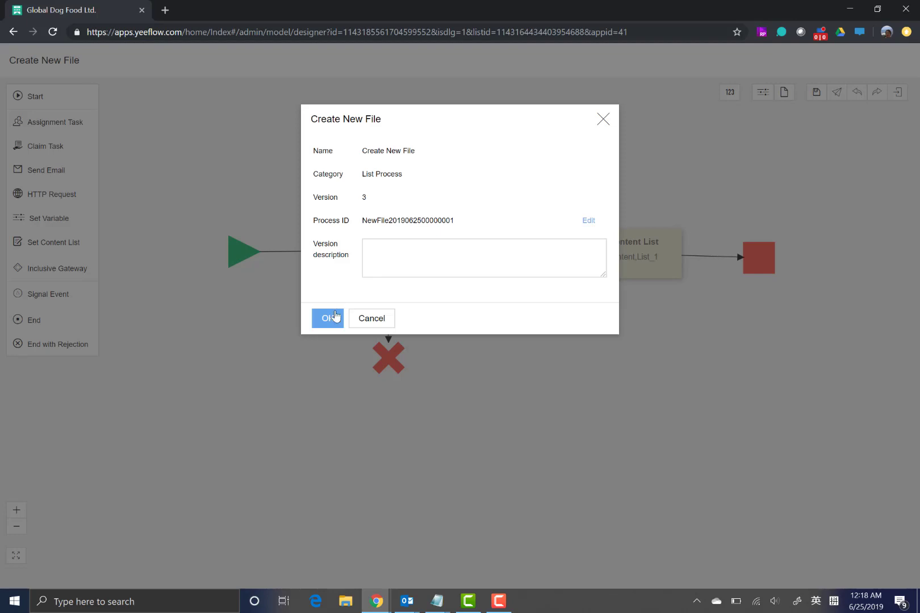
click(331, 320)
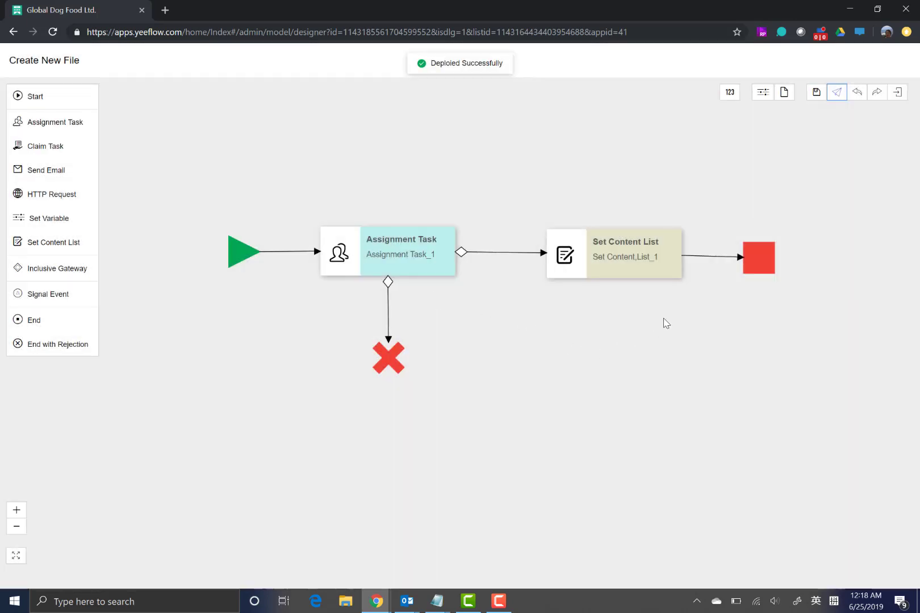
click(896, 93)
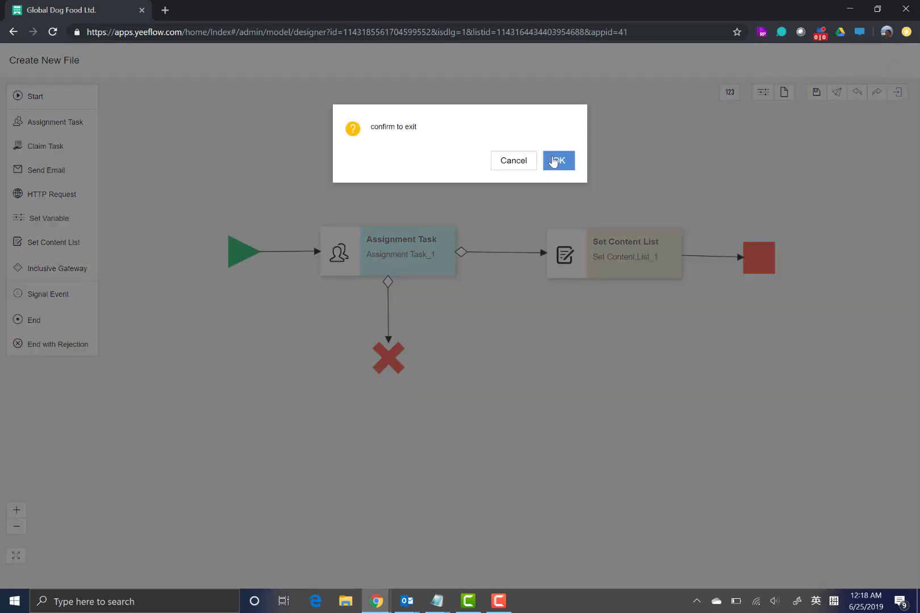
click(554, 163)
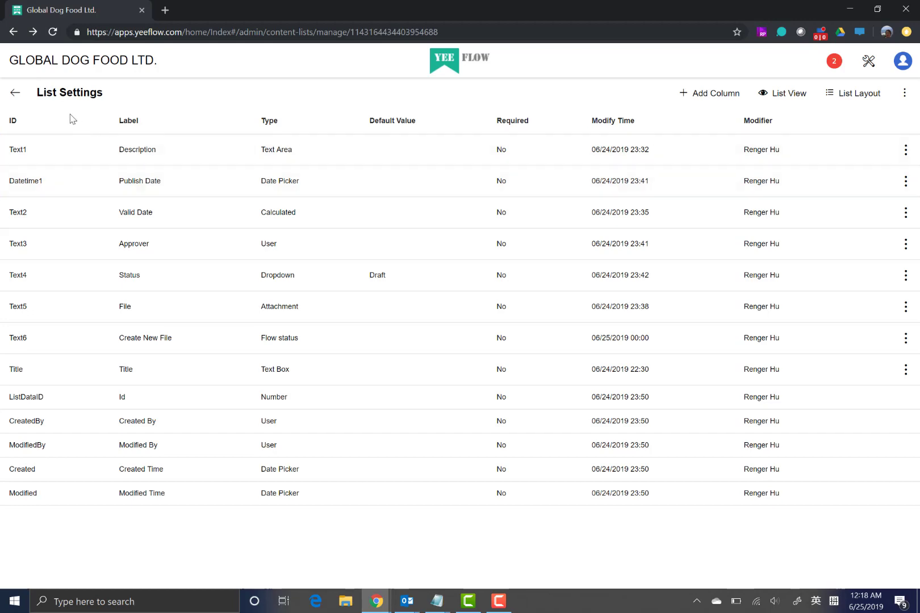
Step: Check the list's workflow definitions for Create New File and return to the Draft Files view
click(904, 93)
click(853, 163)
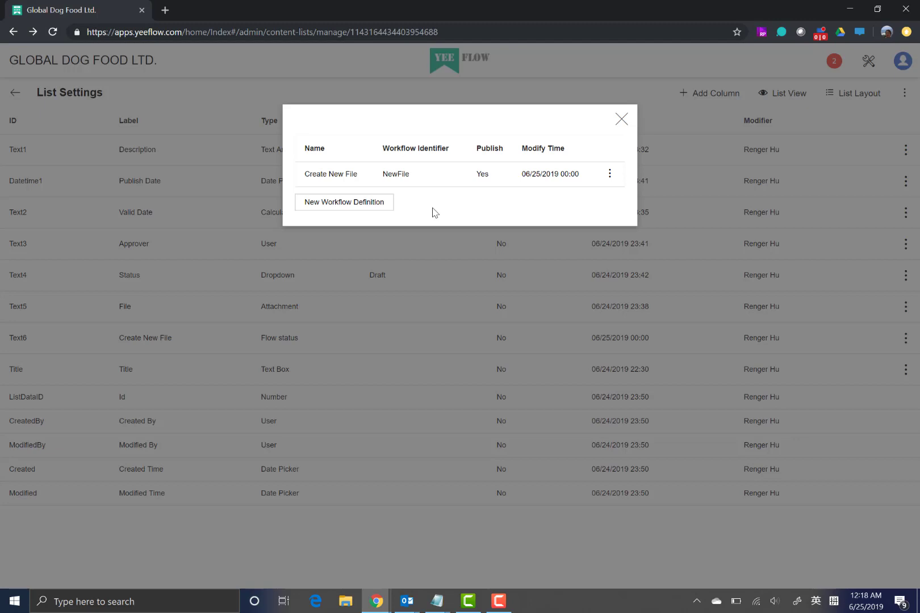
click(622, 119)
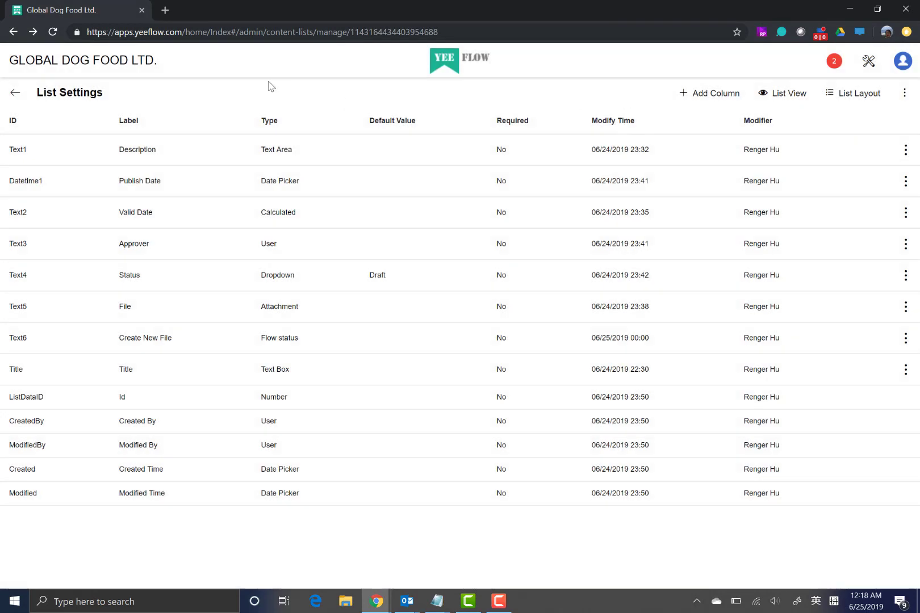
click(15, 93)
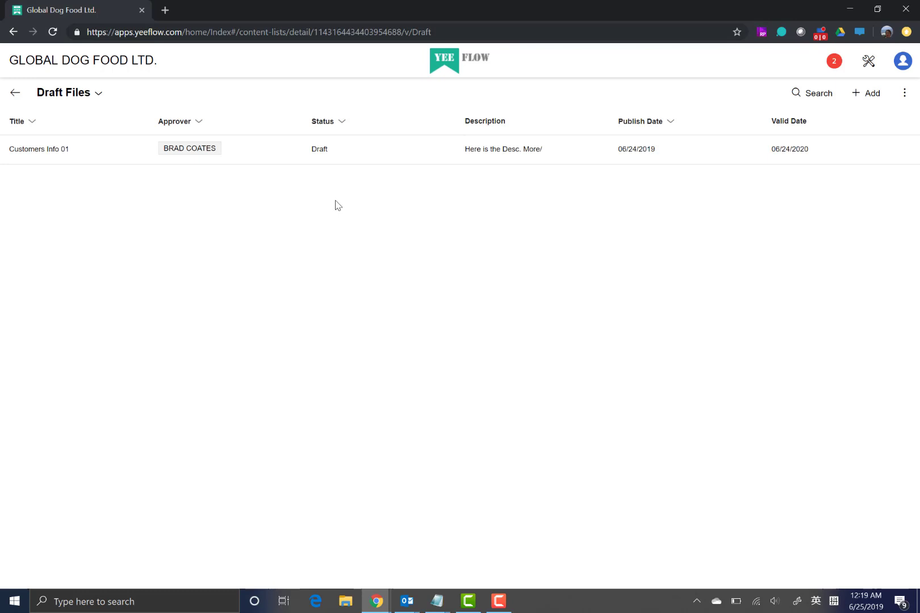
Step: Start a new item with contract.png attached, the title "Customer Contract" and the description "Desc for details..."
click(868, 101)
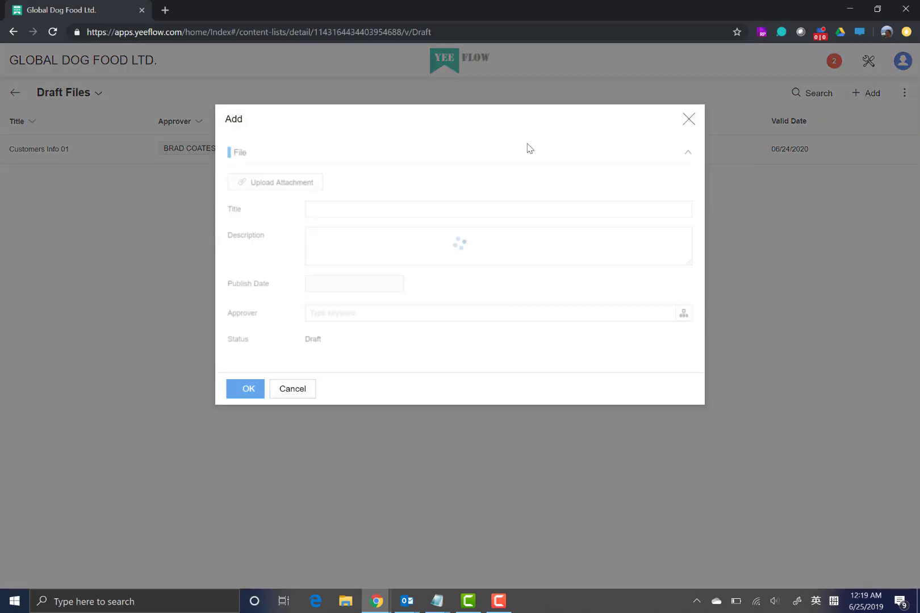
click(292, 189)
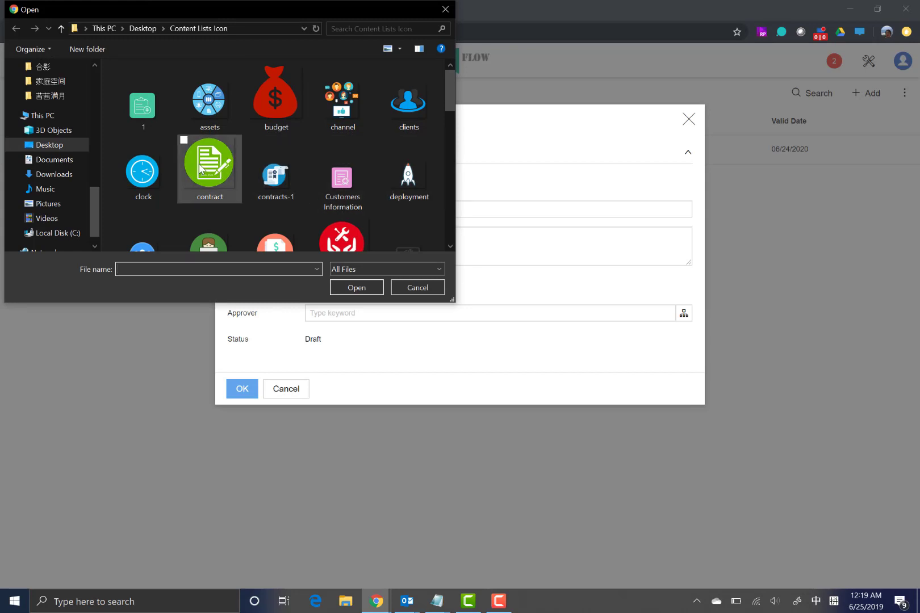
double_click(211, 170)
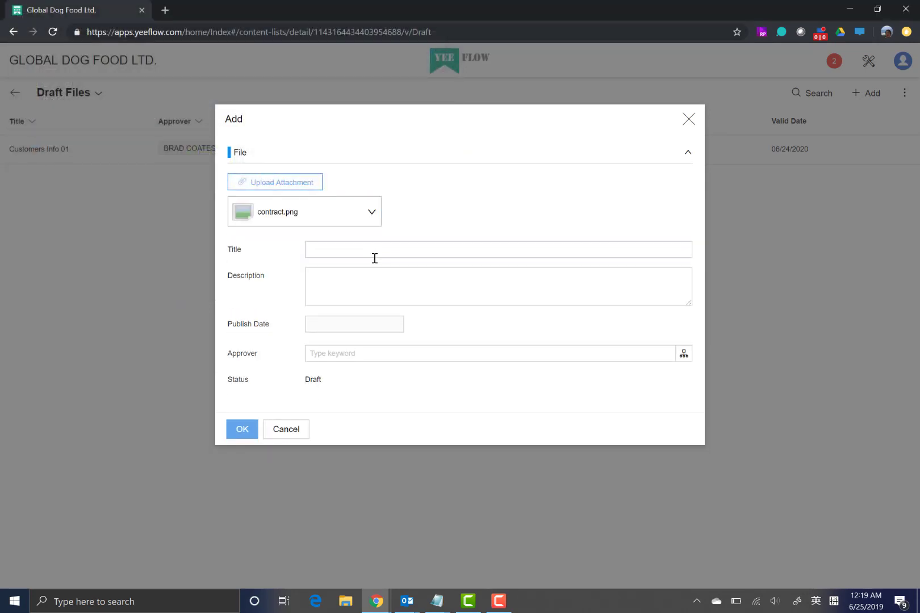
click(374, 249)
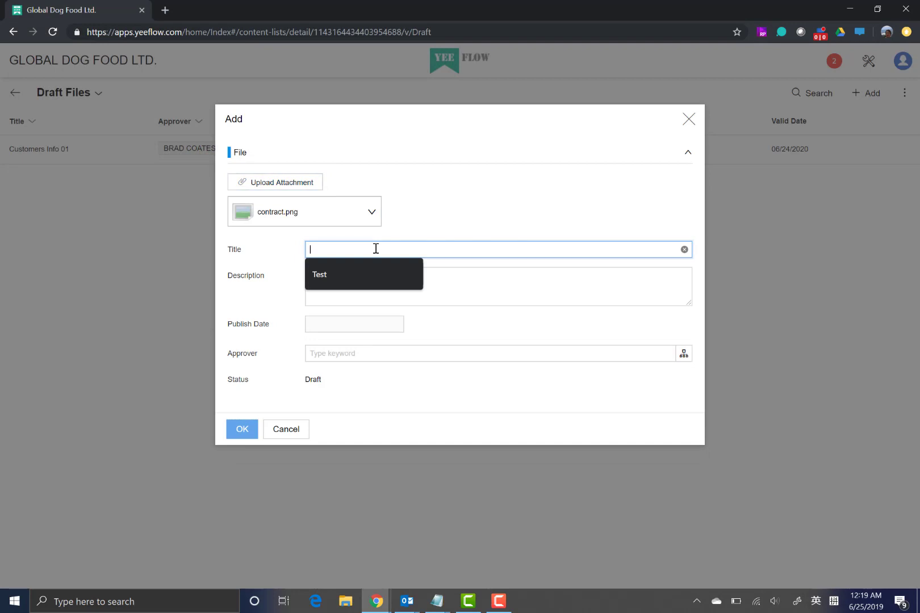
text(Customer Contract)
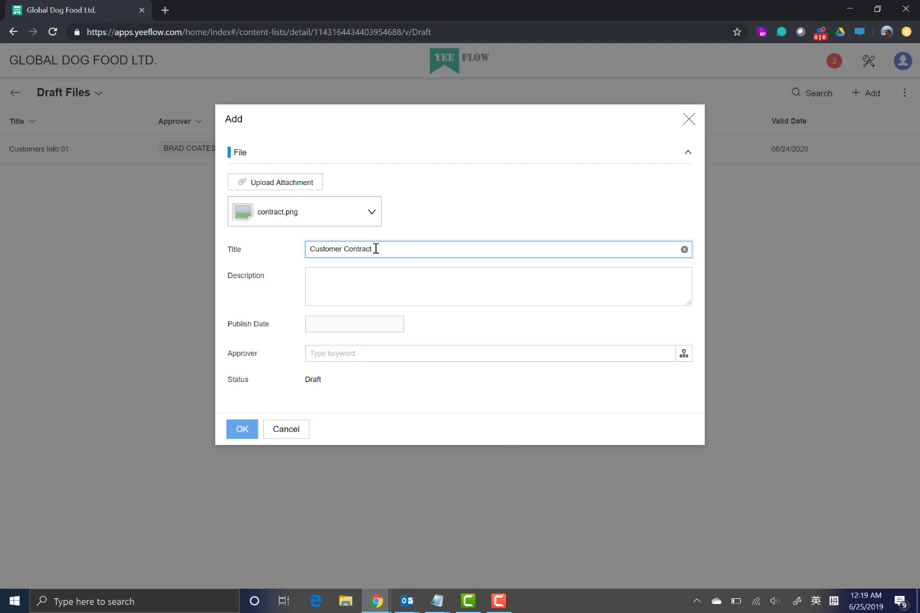
click(374, 281)
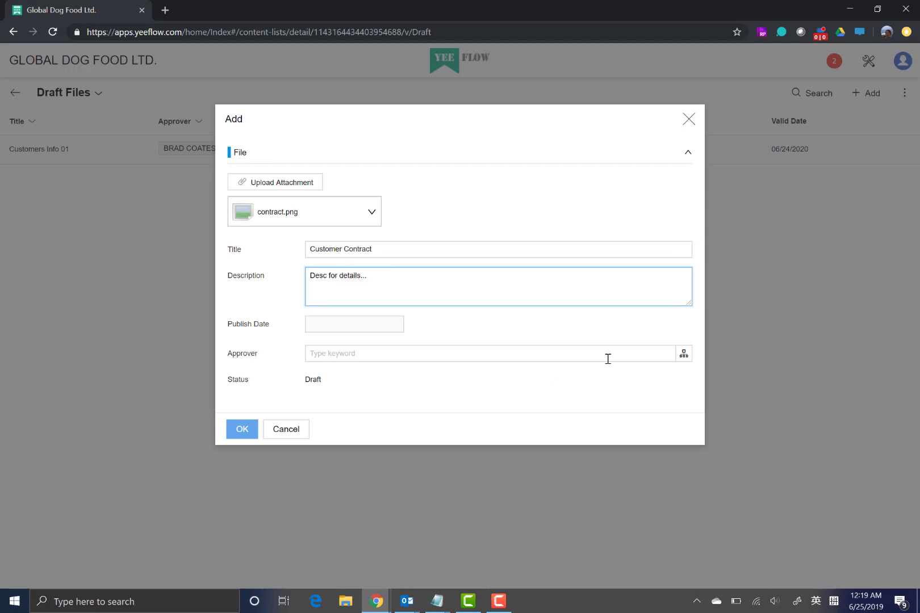
Step: Choose the last user in the directory as the item's approver and save the Customer Contract item
click(683, 355)
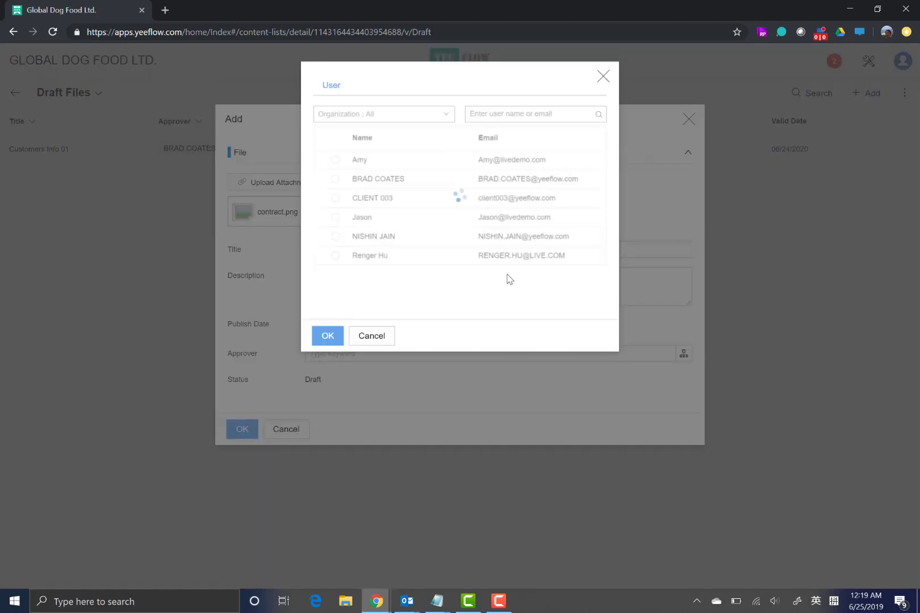
click(335, 256)
click(327, 336)
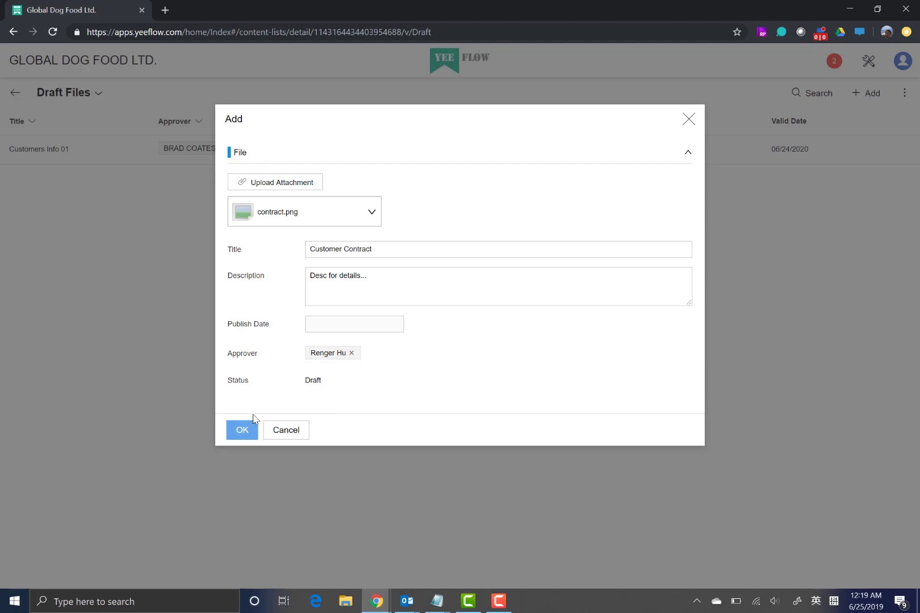
click(240, 432)
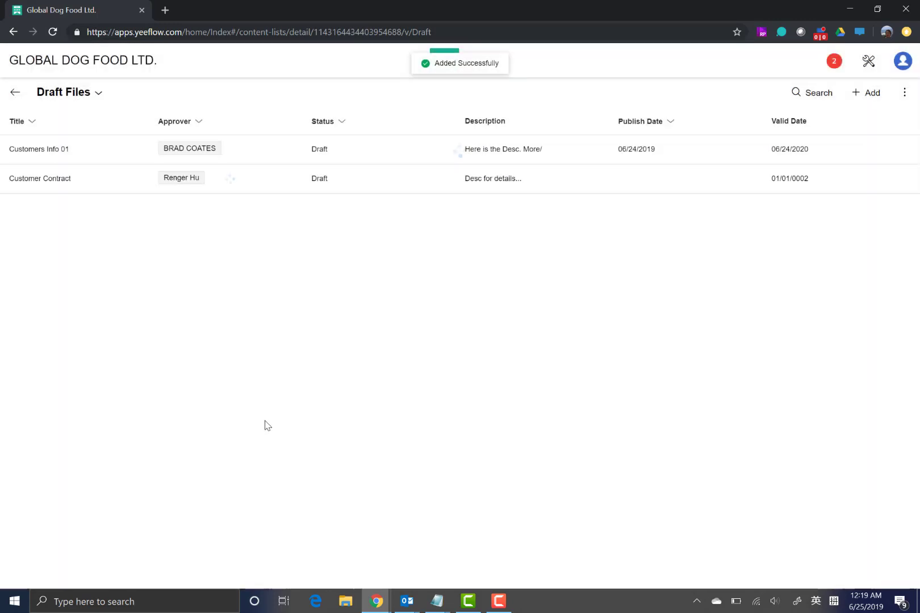
Step: Check the workflow progress of the Customer Contract item and close its details
click(339, 190)
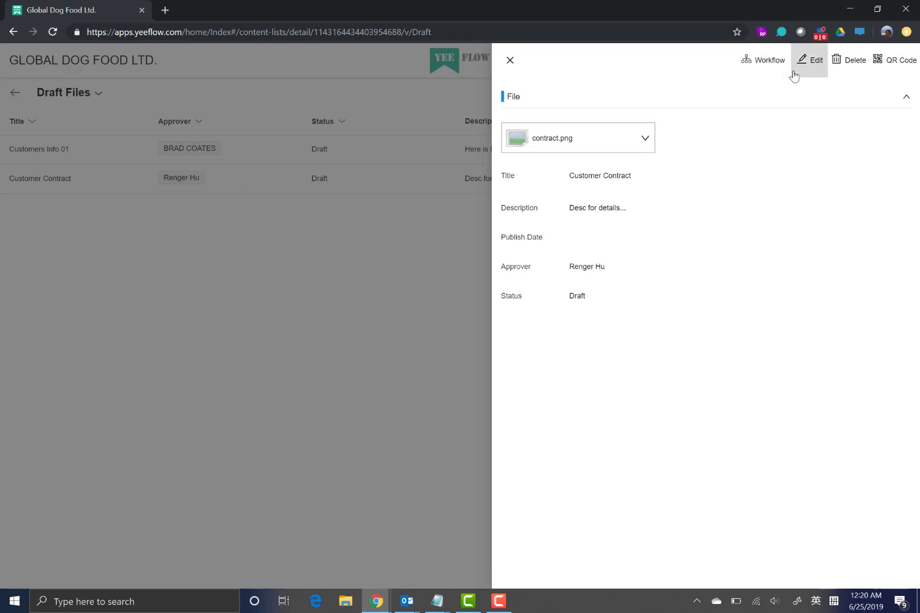
click(765, 67)
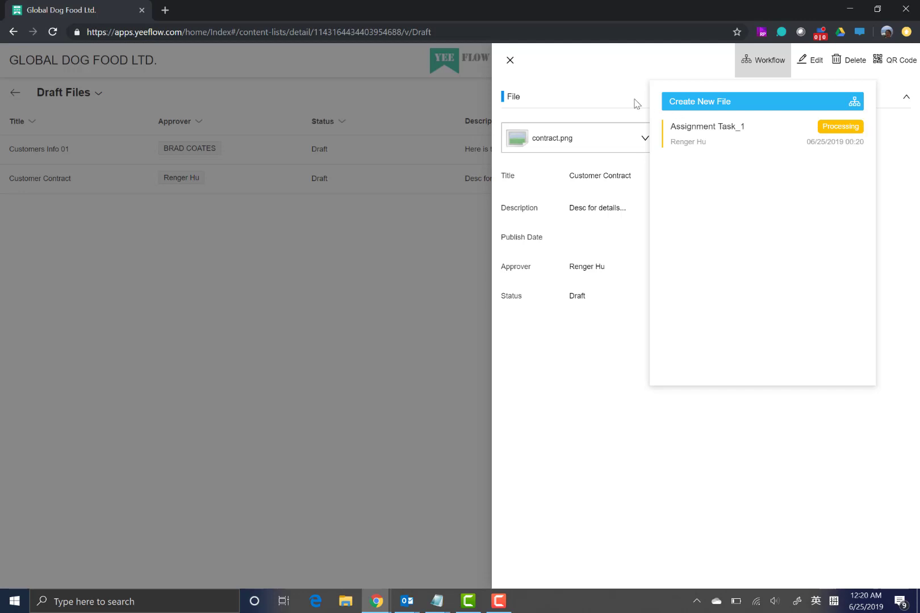
click(510, 60)
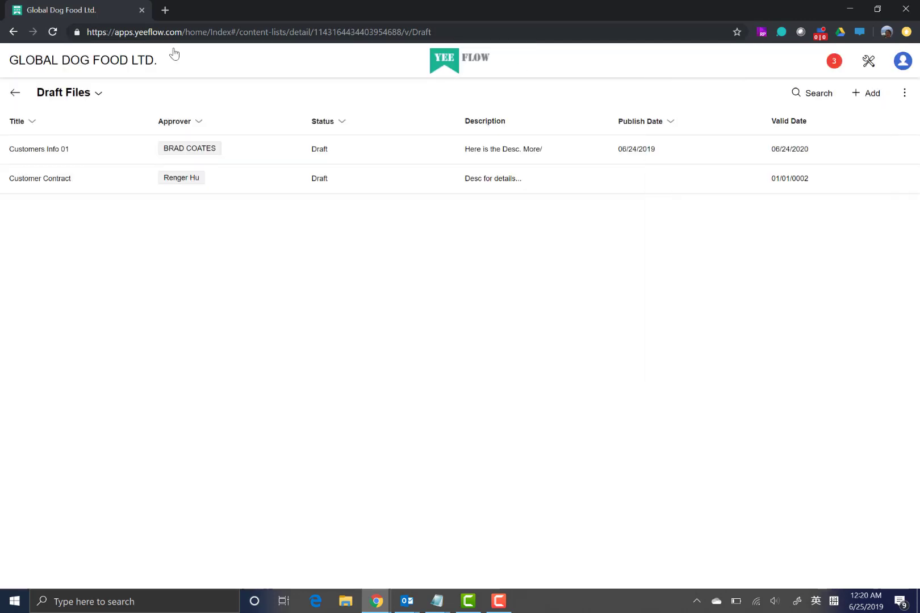
Step: Open the Create New File assignment among the pending tasks and approve the Customer Contract document
click(14, 96)
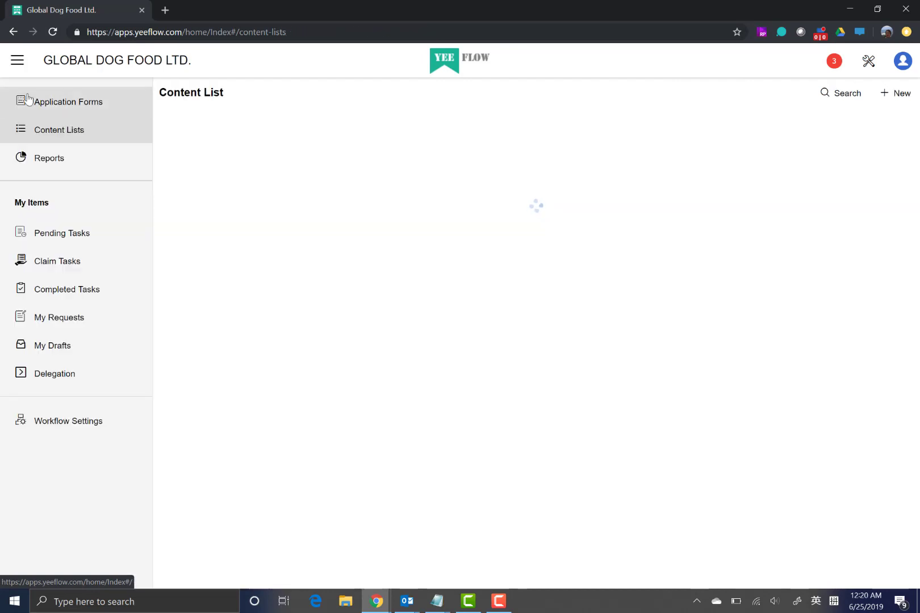
click(111, 234)
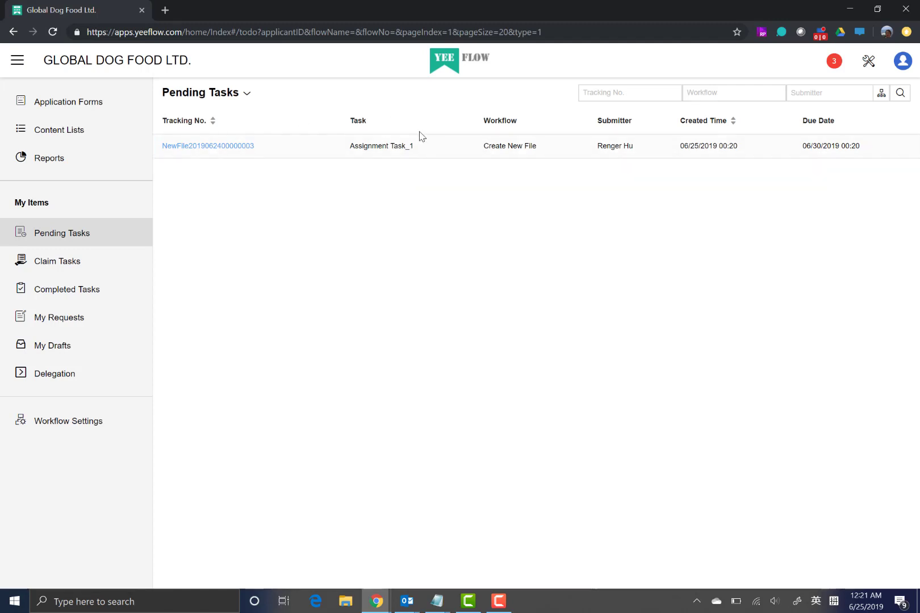
click(214, 147)
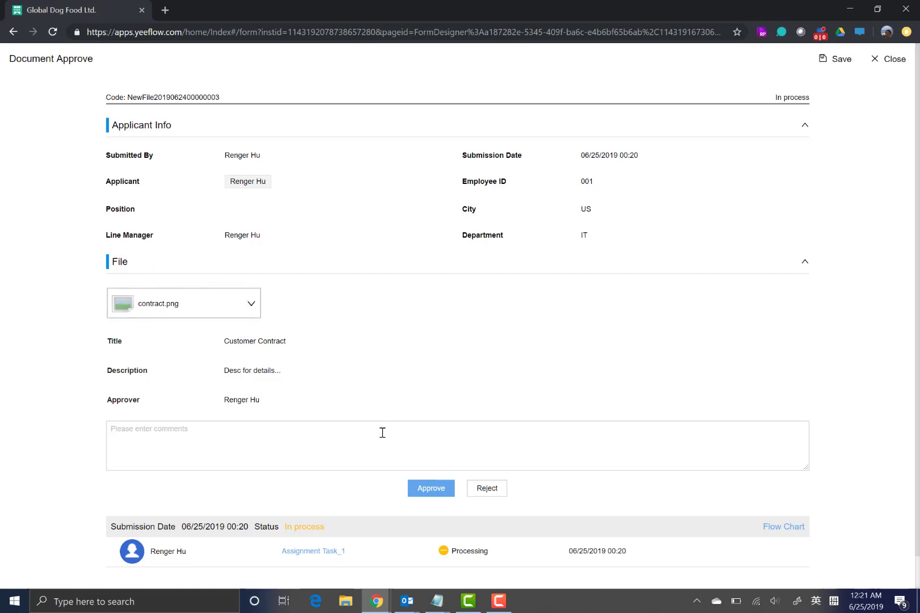
click(428, 492)
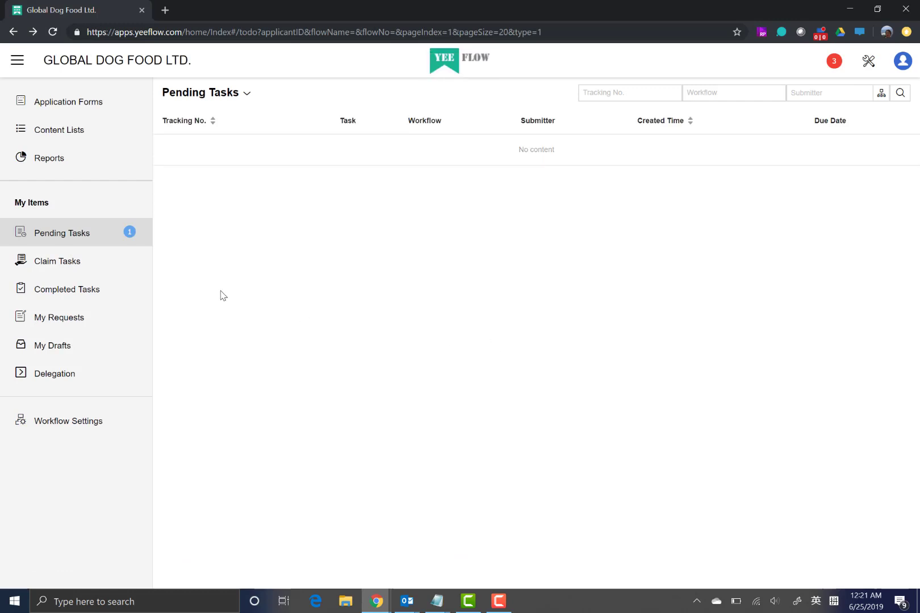
Step: Show the Published Files view of the Shared Docs 2 content list
click(83, 140)
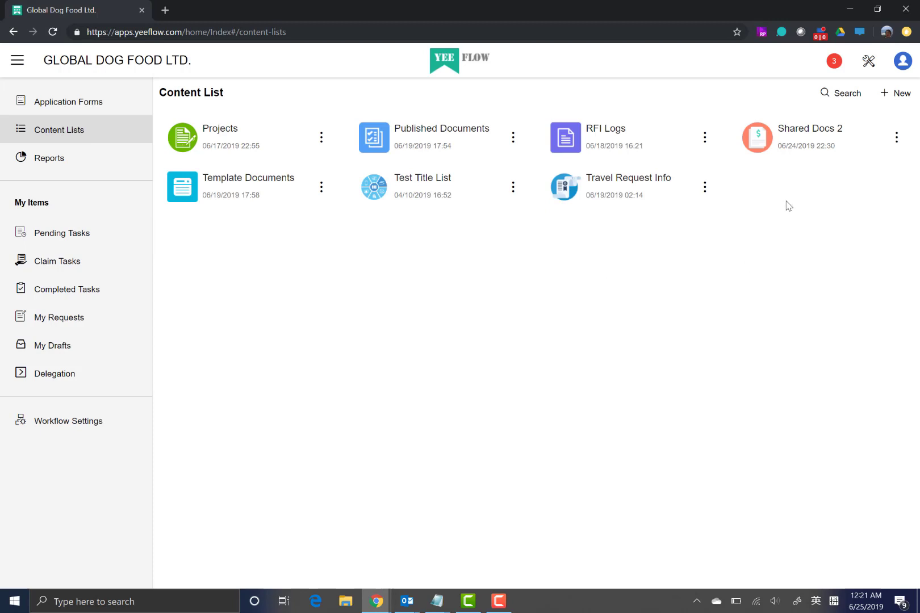
click(797, 146)
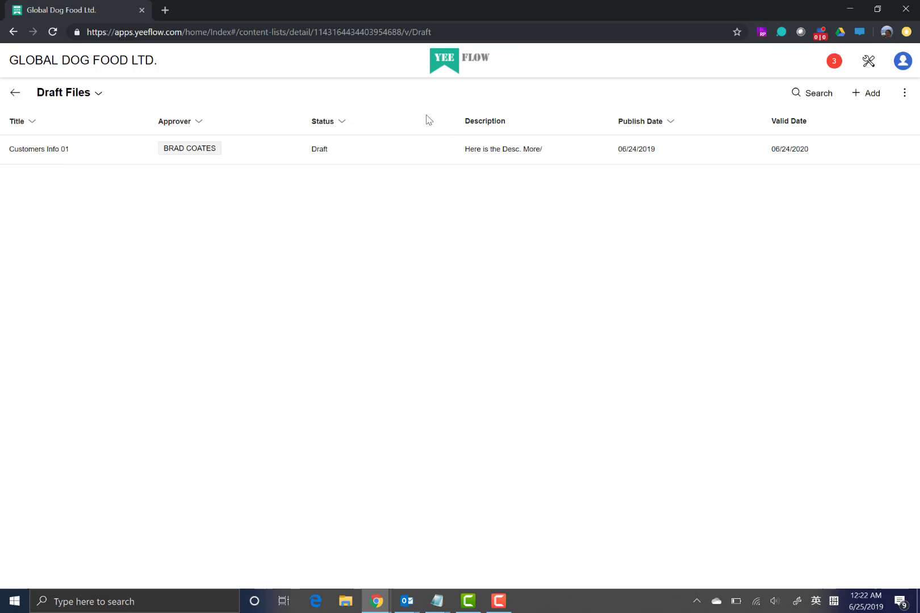
click(100, 96)
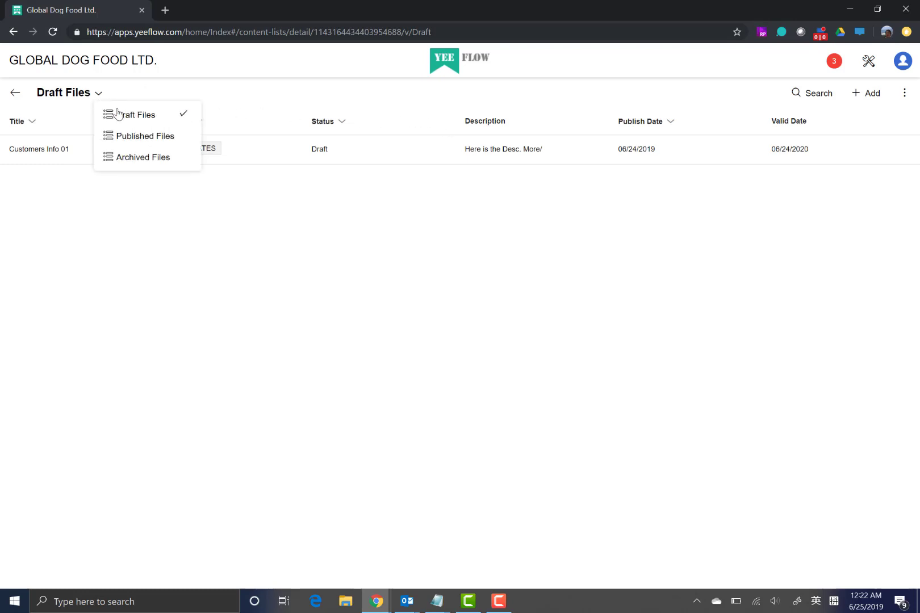
click(133, 139)
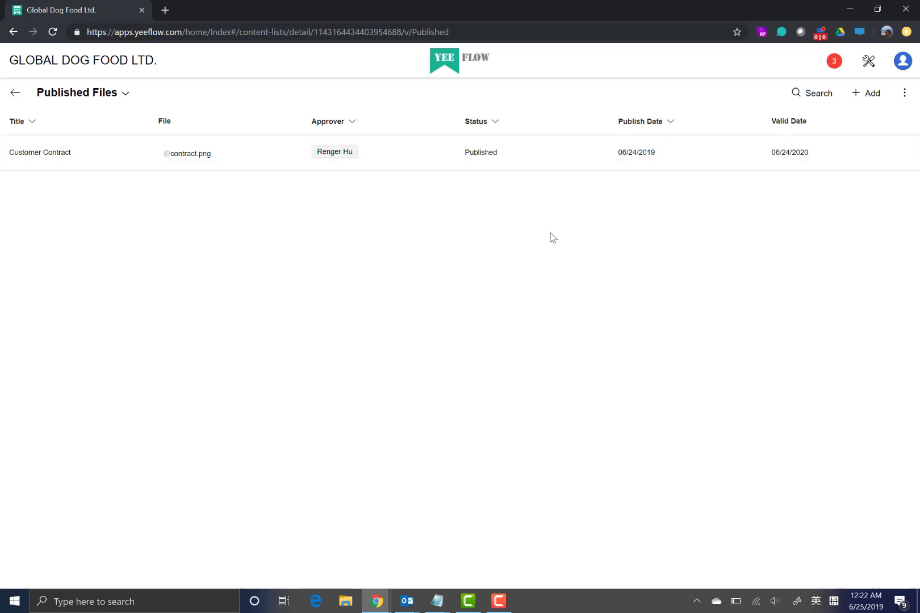
Step: Examine the published Customer Contract item and its workflow progress, and close its details
click(558, 156)
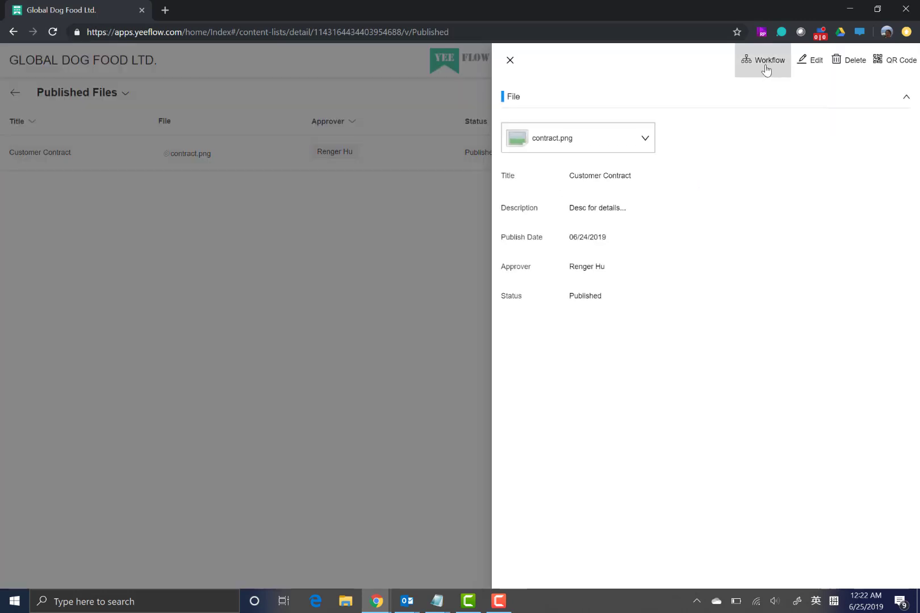
click(765, 68)
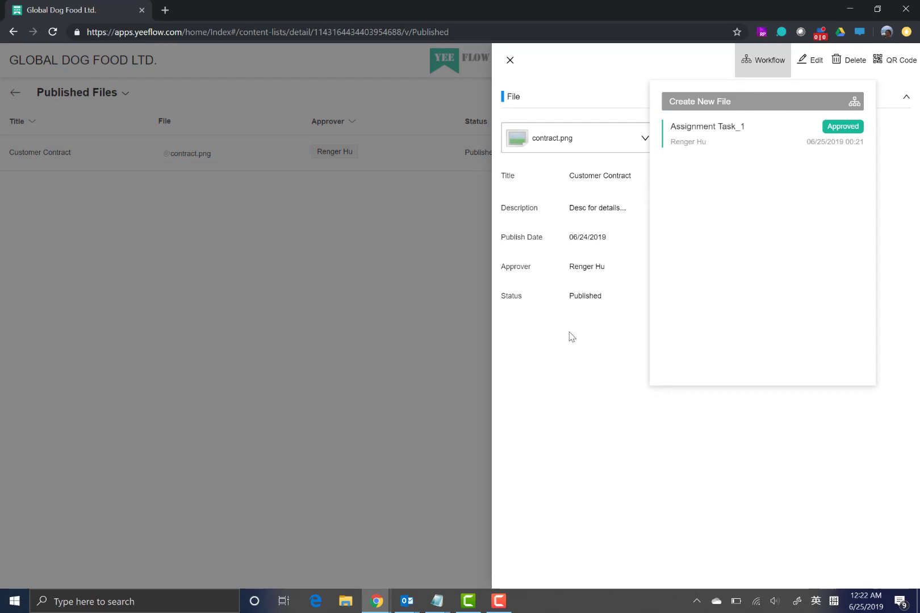
click(509, 63)
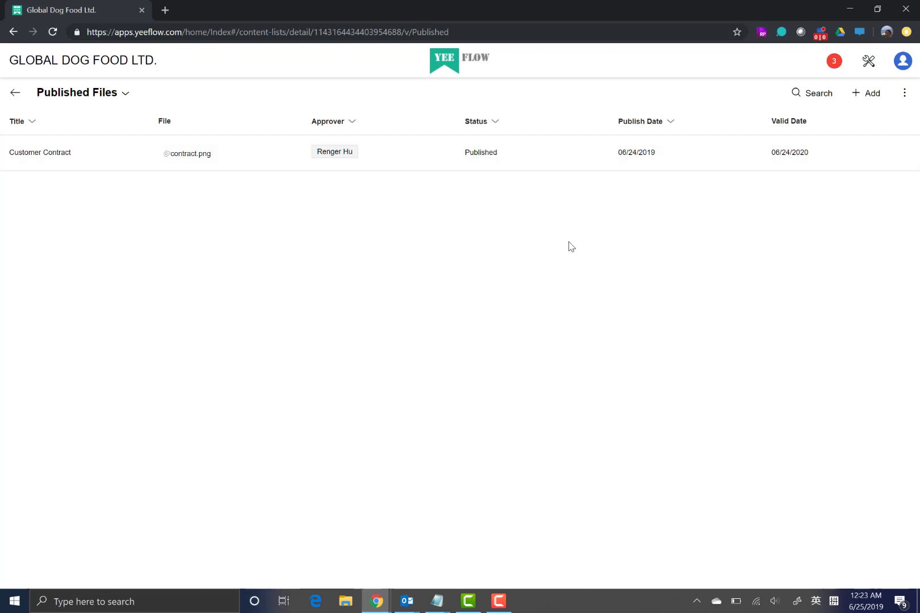
Step: Create a new workflow definition for the Shared Docs 2 list named "Update Workflow" with the identifier "Update"
click(904, 94)
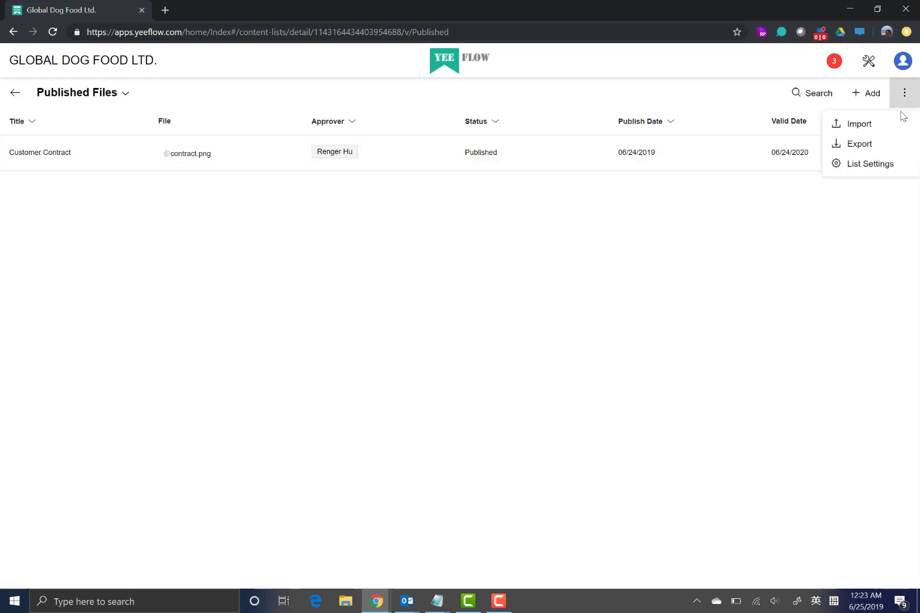
click(878, 163)
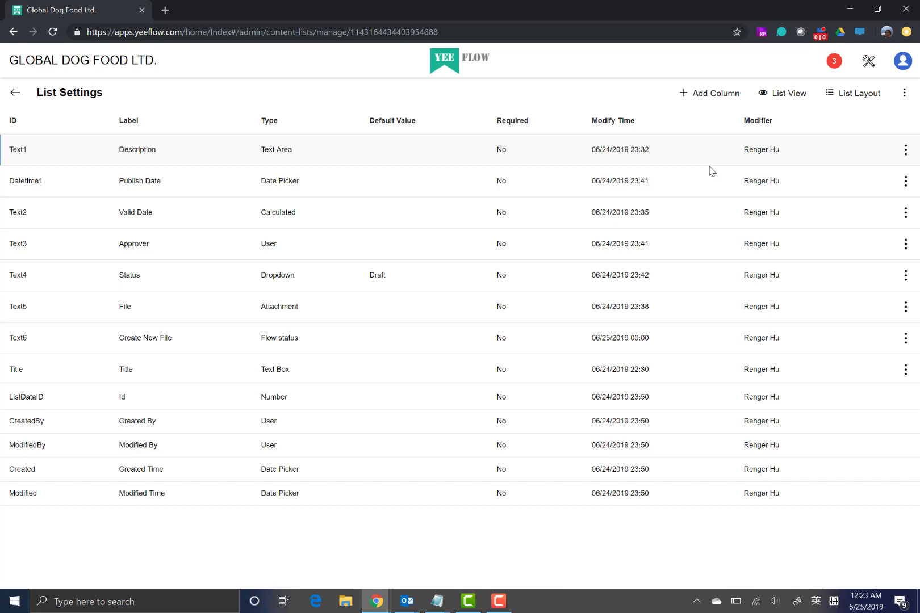
click(904, 93)
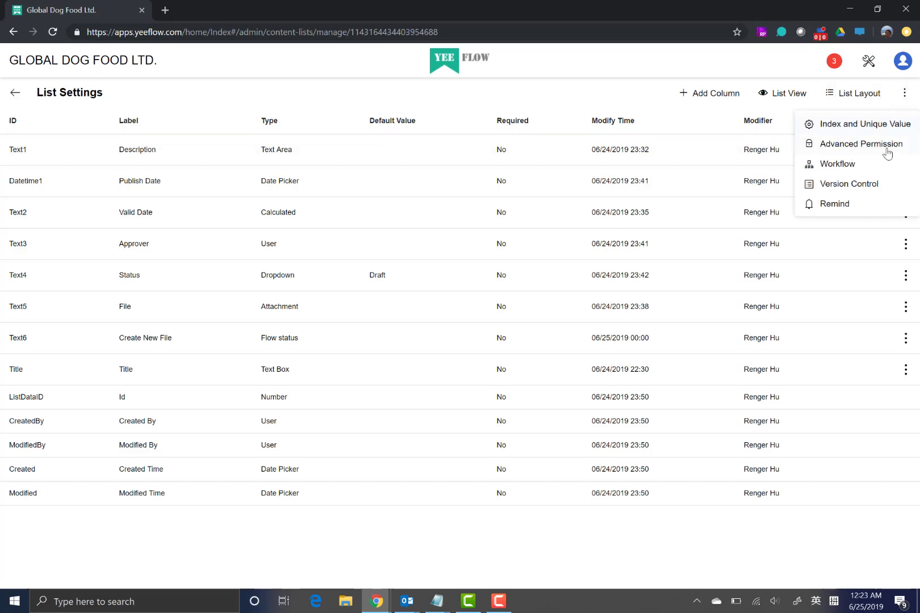
click(849, 165)
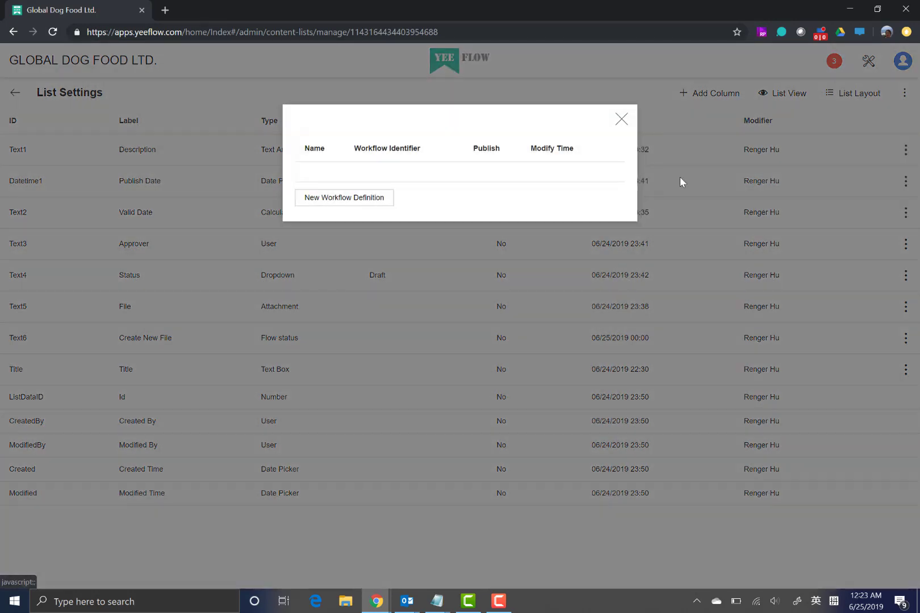
click(343, 203)
click(448, 159)
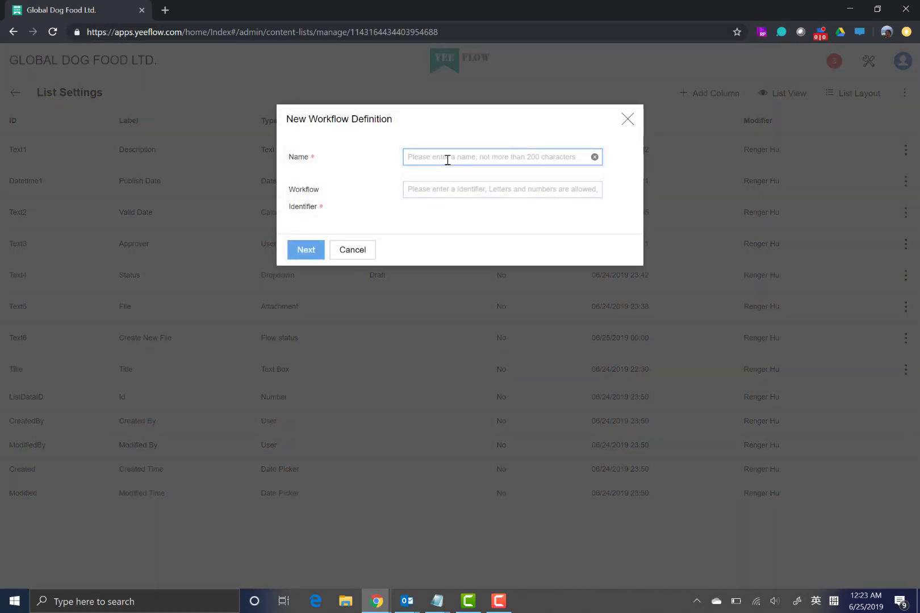
text(Update Workflow)
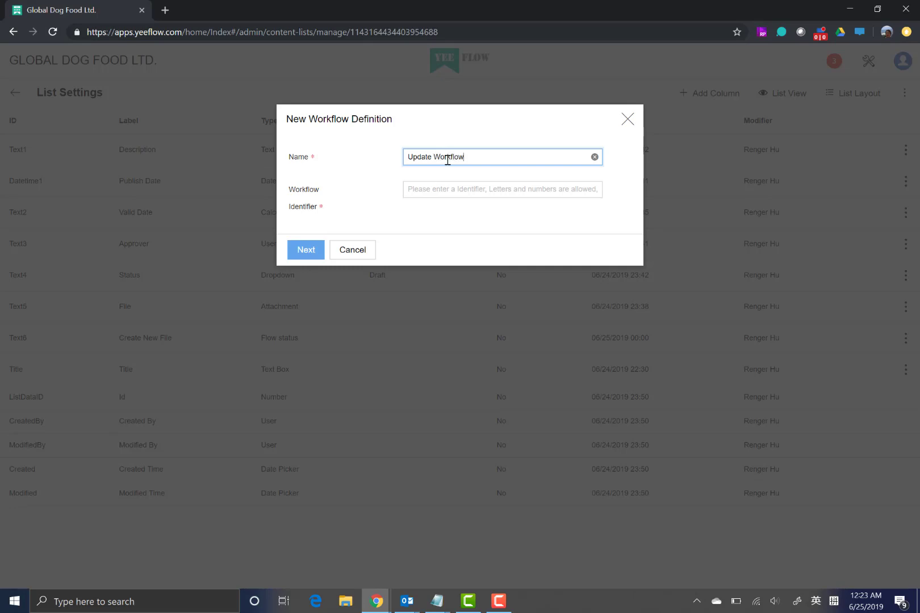
click(448, 188)
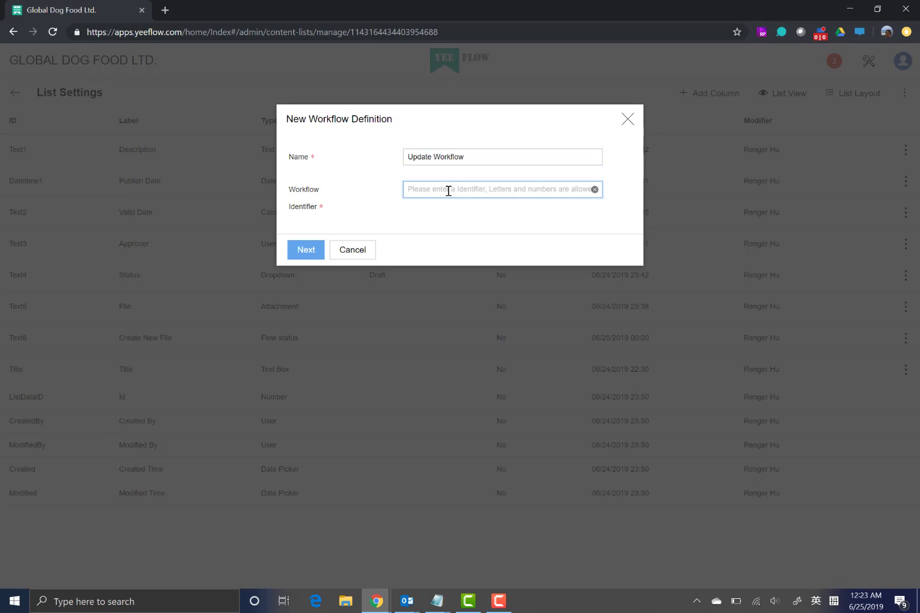
text(Update)
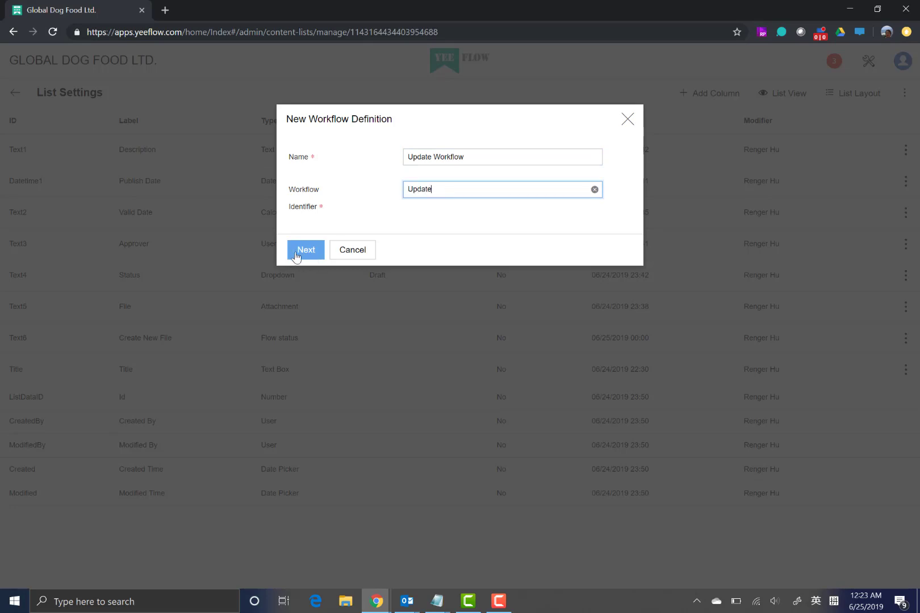
click(300, 255)
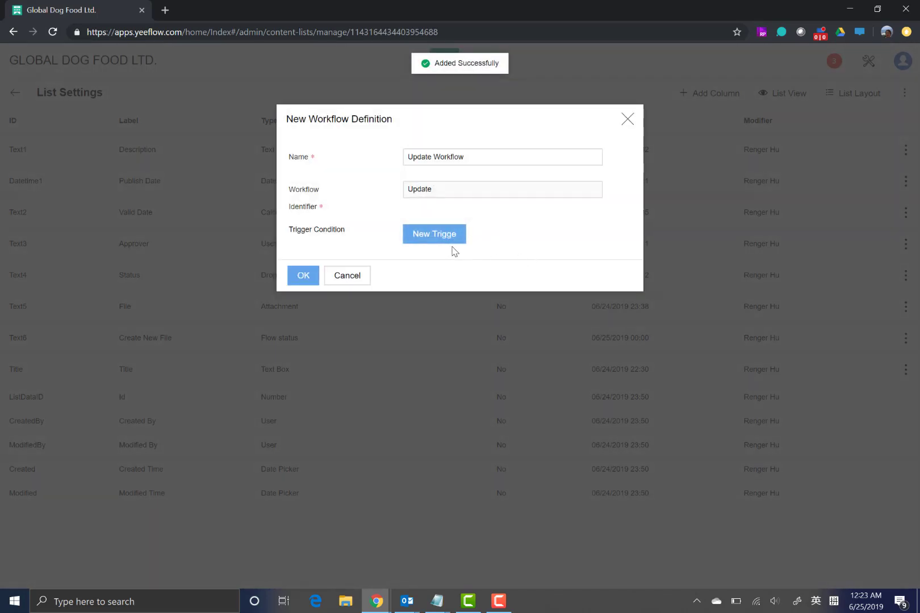
Step: Add an Edit Item trigger to Update Workflow that fires when the item is successfully updated, for any field and any data
click(436, 243)
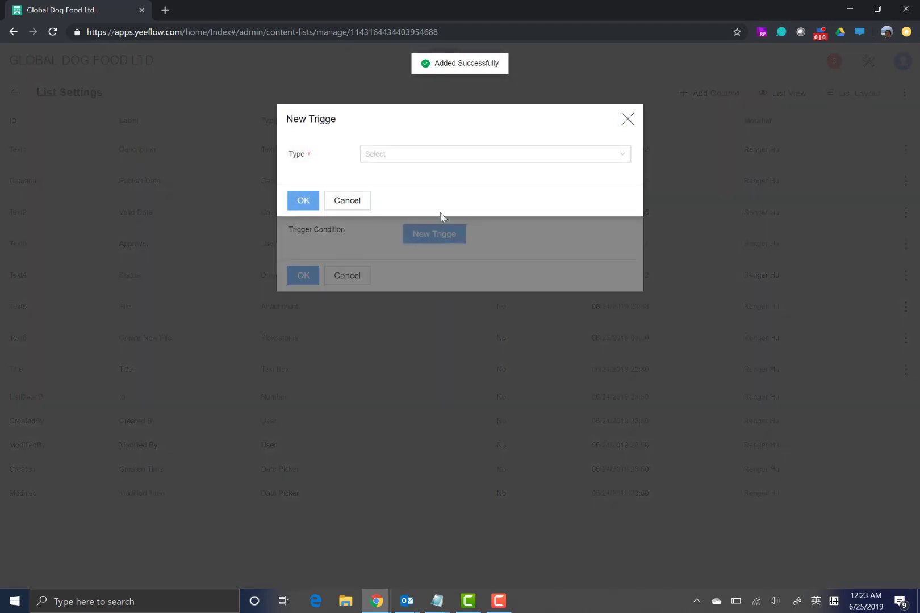
click(426, 157)
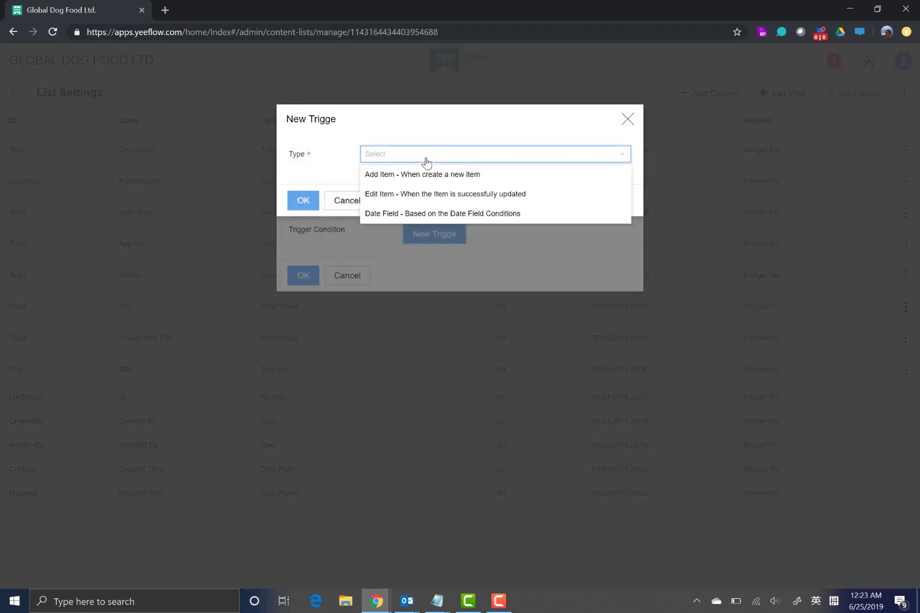
click(424, 195)
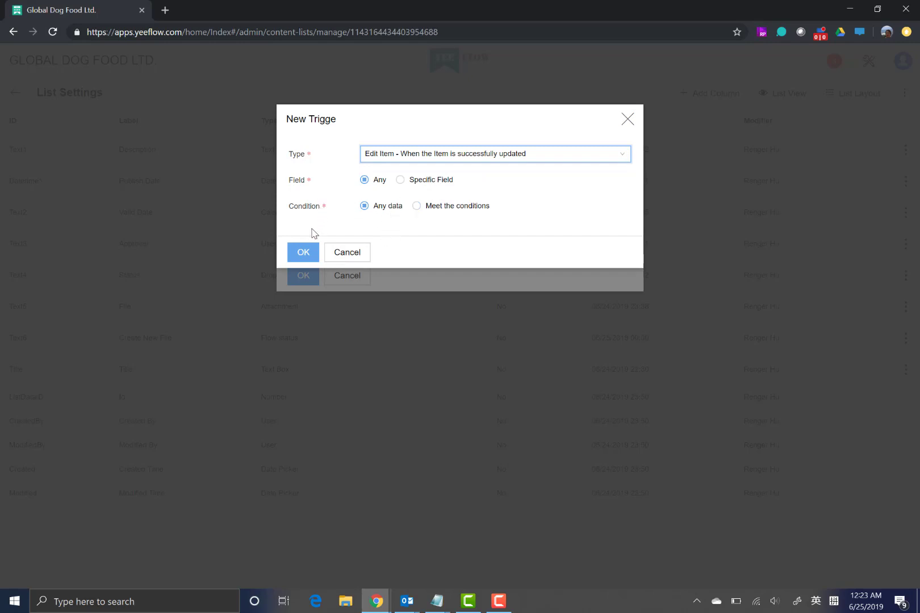
click(304, 254)
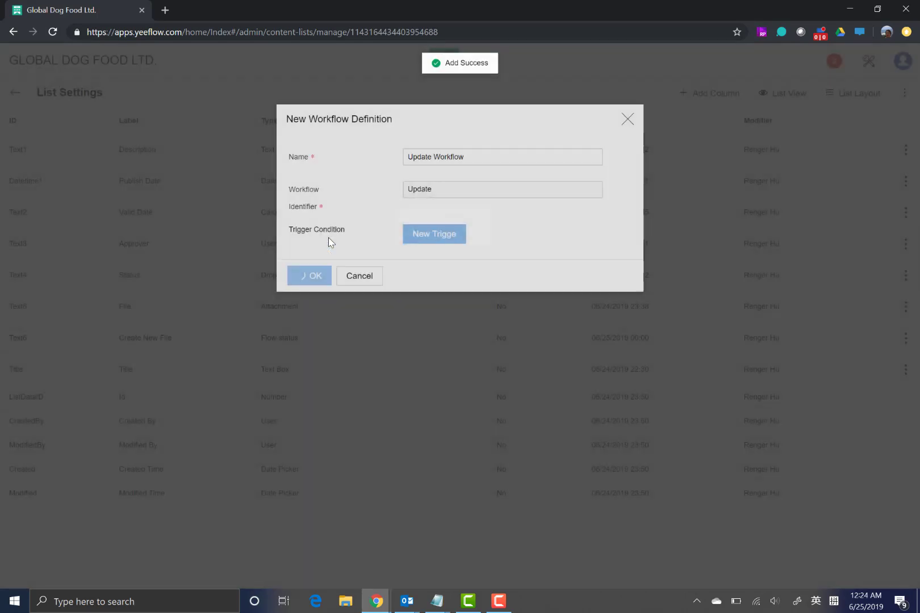
Step: Switch the Edit Item trigger to meeting conditions and add a condition based on the Status list field
click(477, 281)
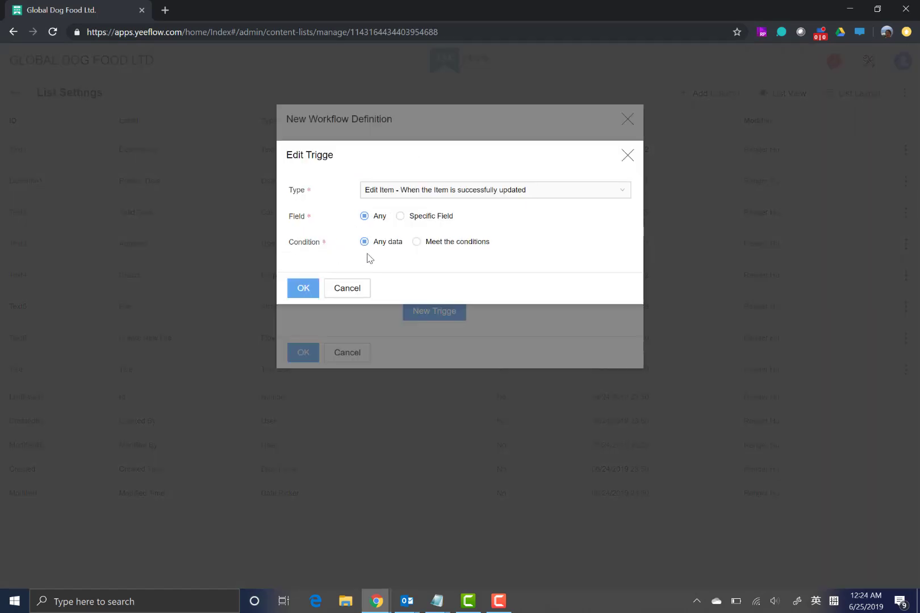
click(416, 242)
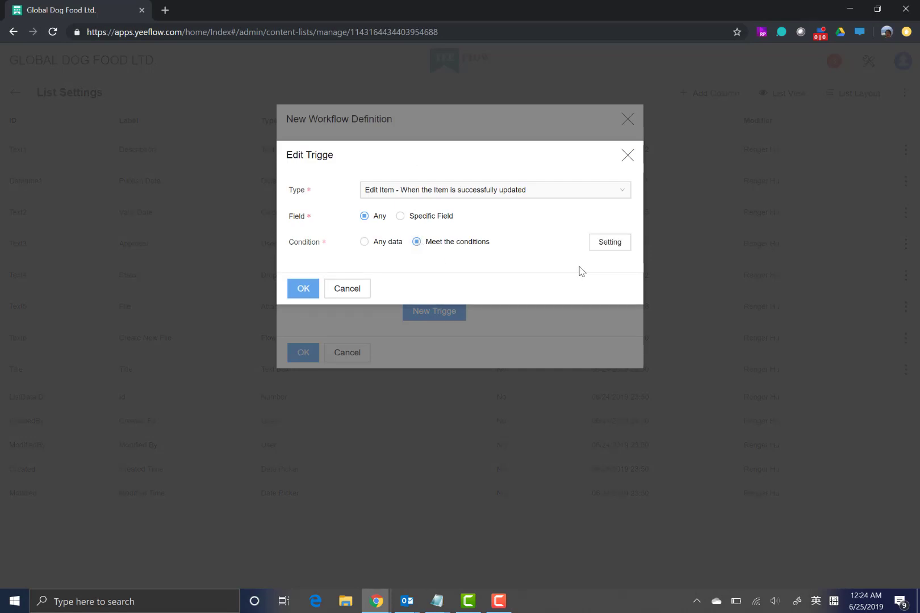
click(611, 248)
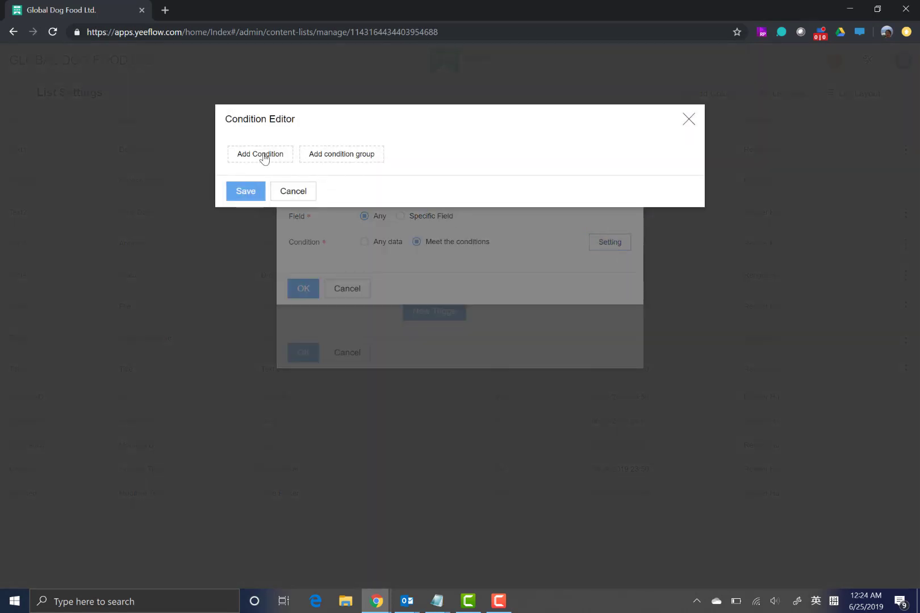
click(263, 159)
click(409, 153)
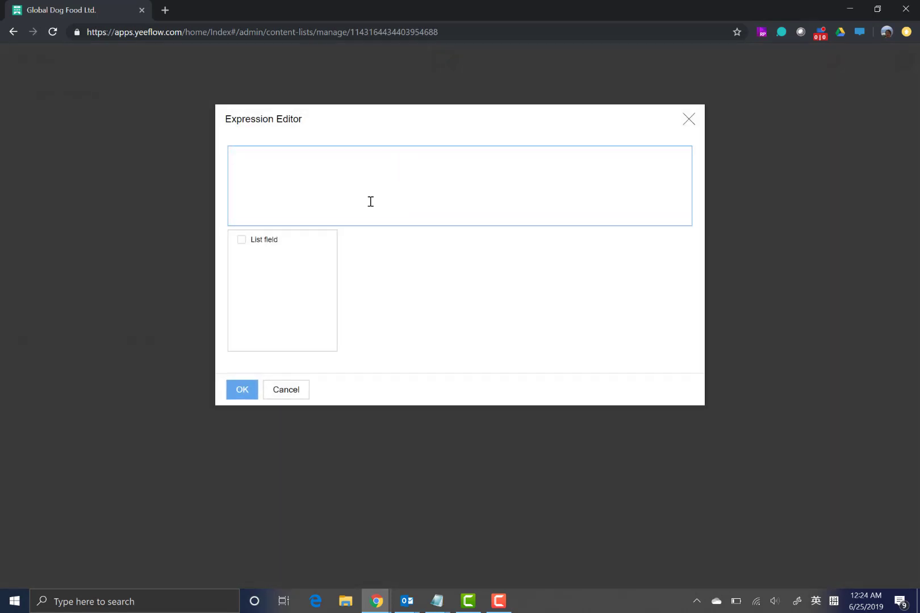
click(269, 241)
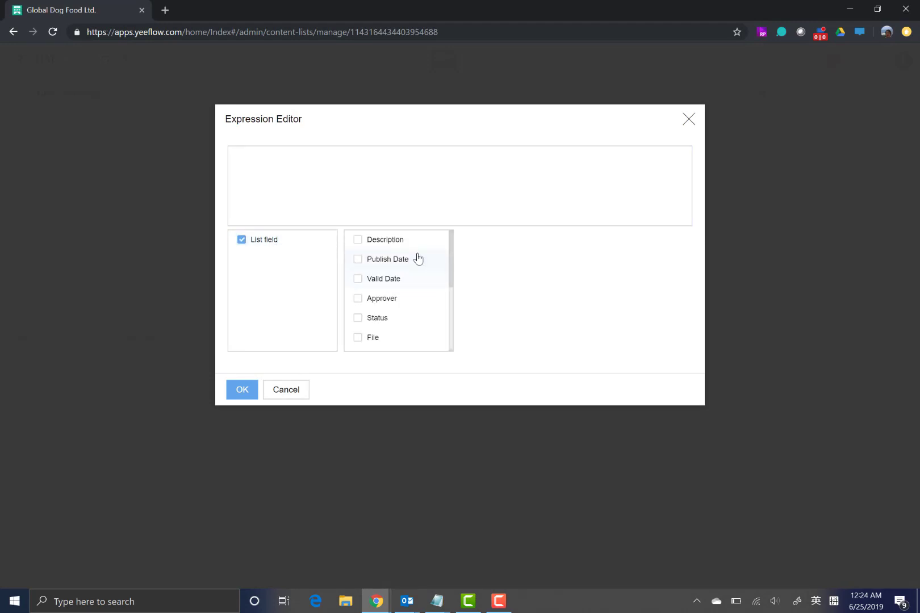
click(381, 318)
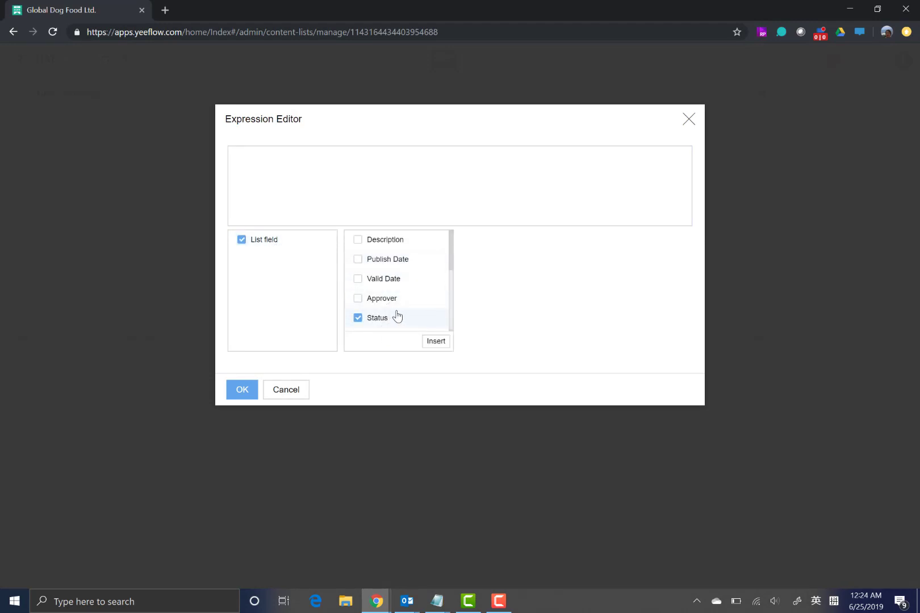
click(434, 343)
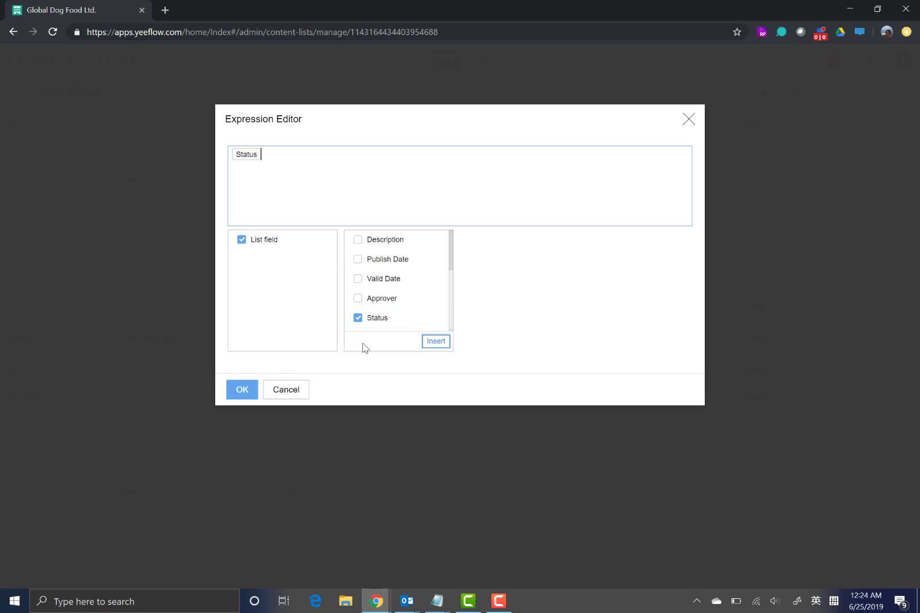
click(248, 391)
Step: Set the Status condition to a String comparison equal to "Published" and save the condition and the trigger
click(443, 163)
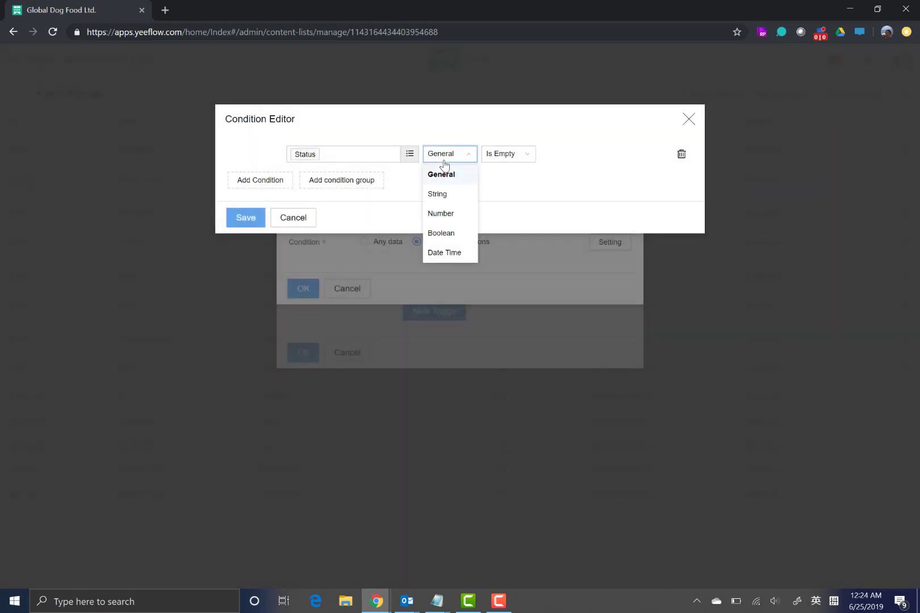
click(445, 194)
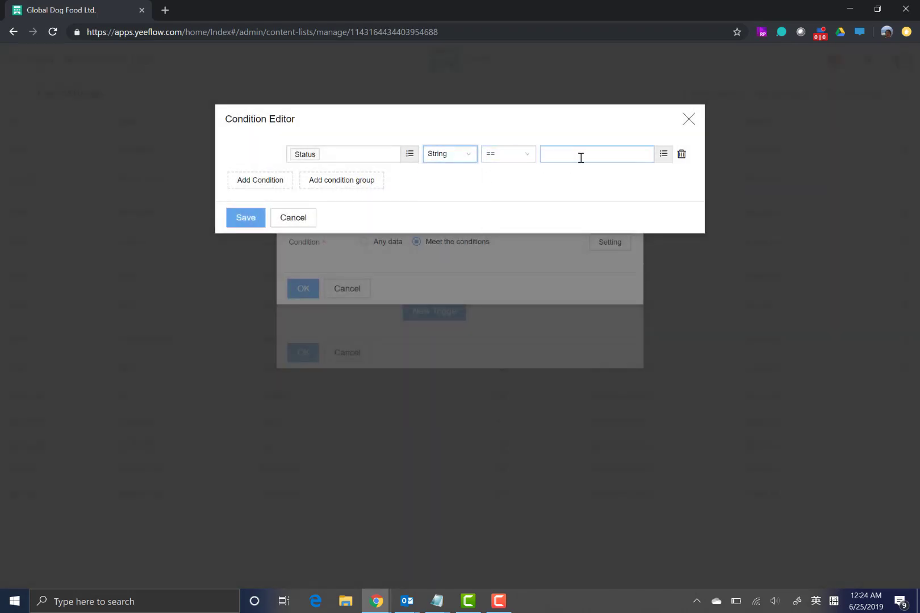
text(Published)
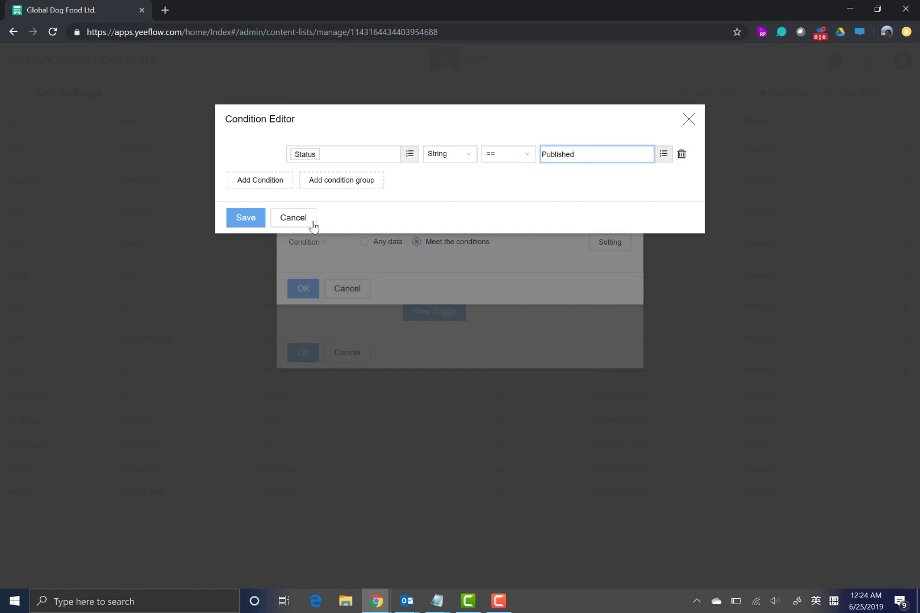
click(246, 218)
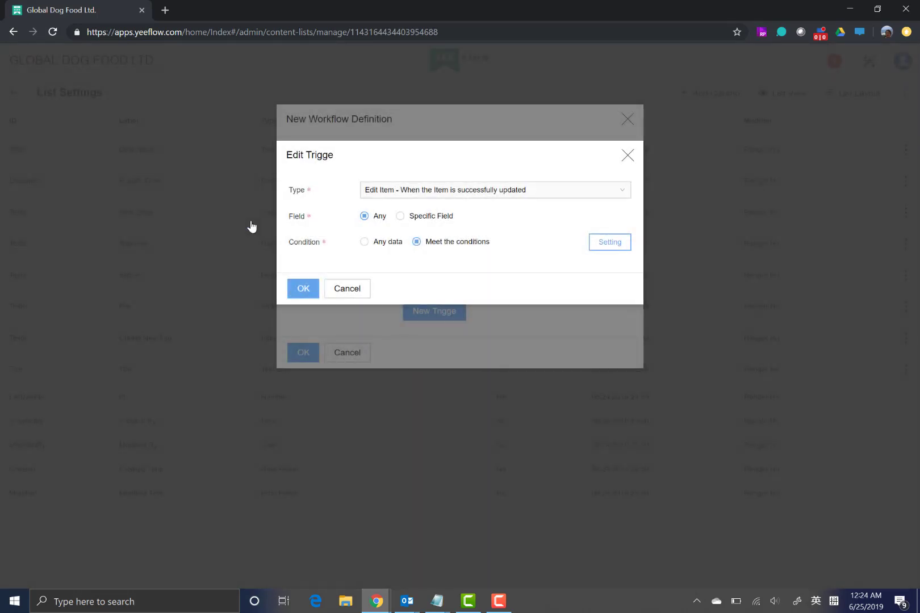
click(301, 289)
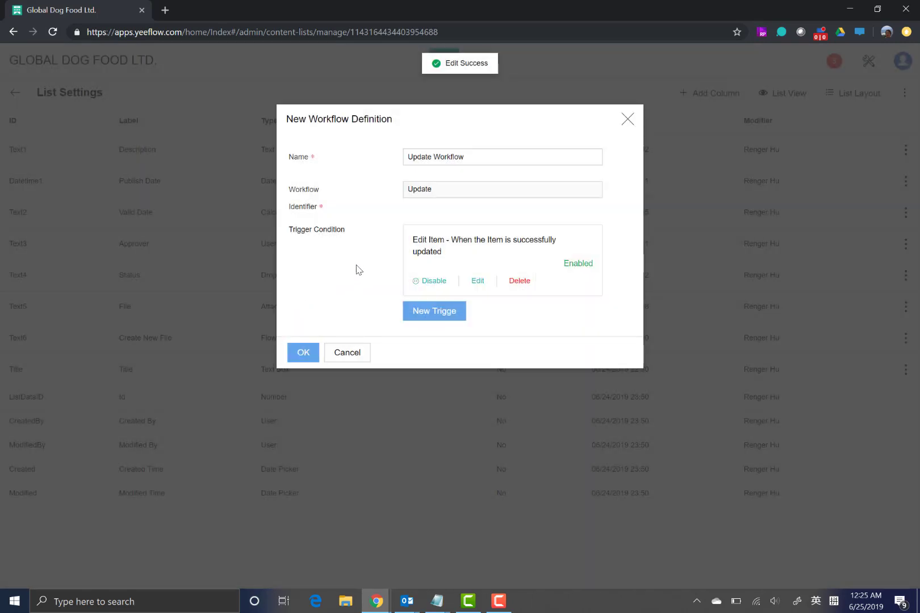
Step: Save the Update Workflow definition and open that workflow in the workflow designer
click(306, 353)
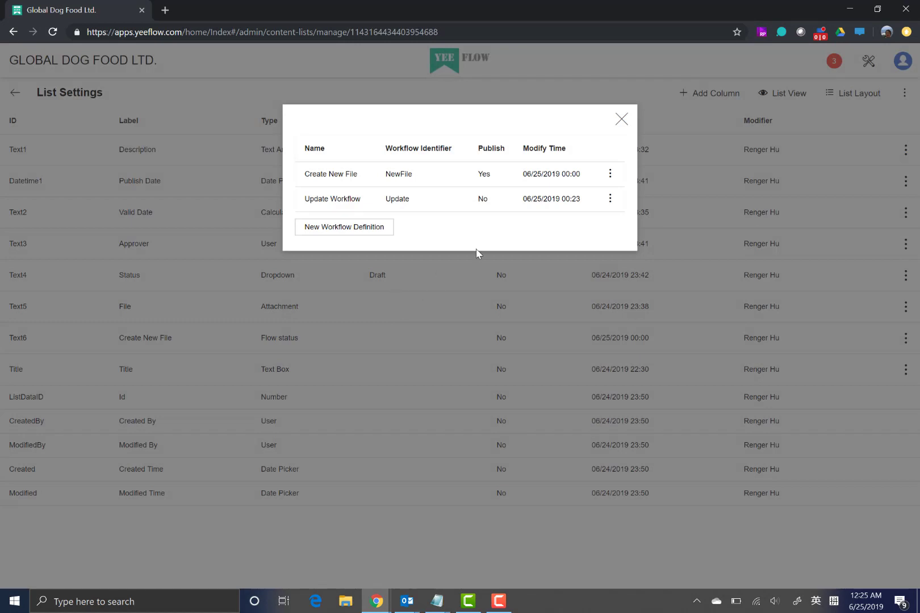
click(610, 199)
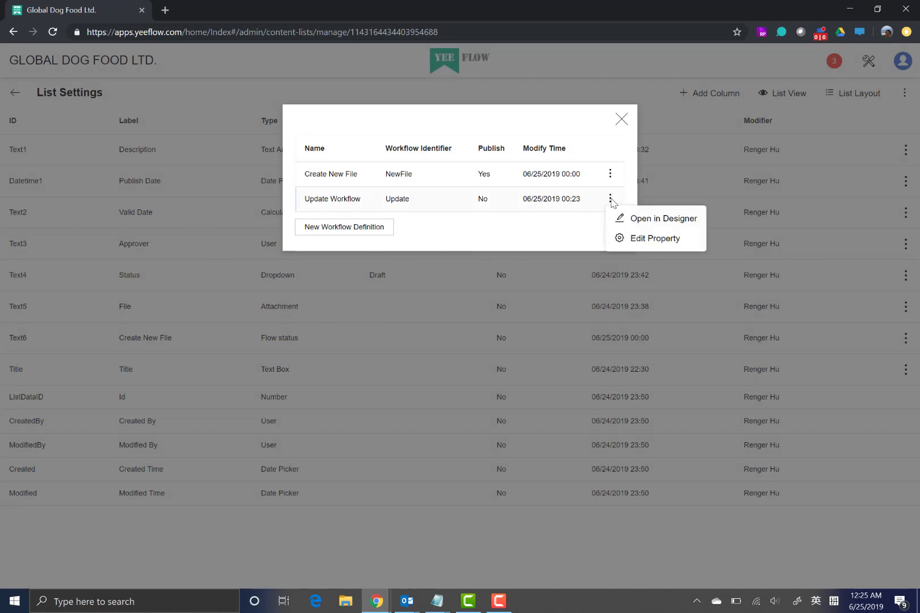
click(648, 223)
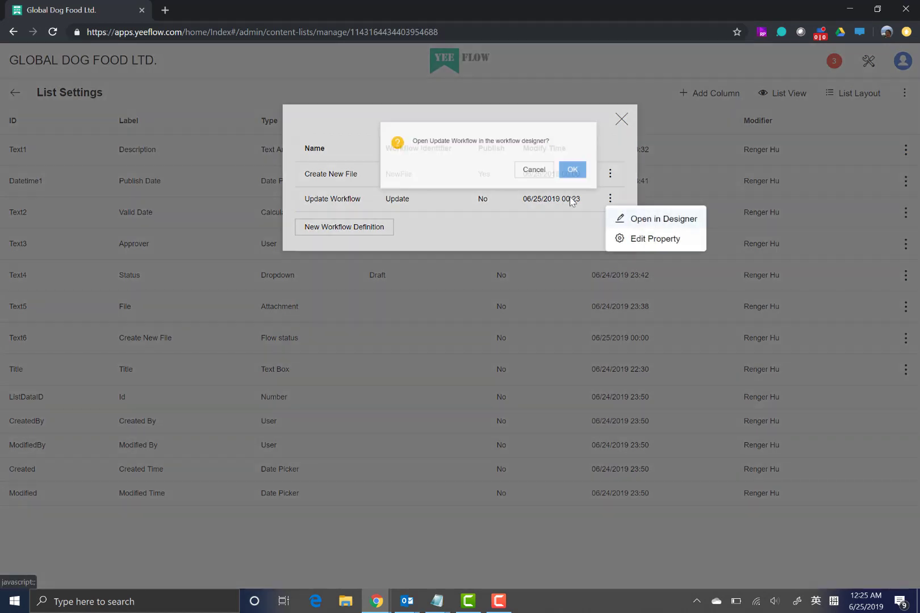
click(560, 168)
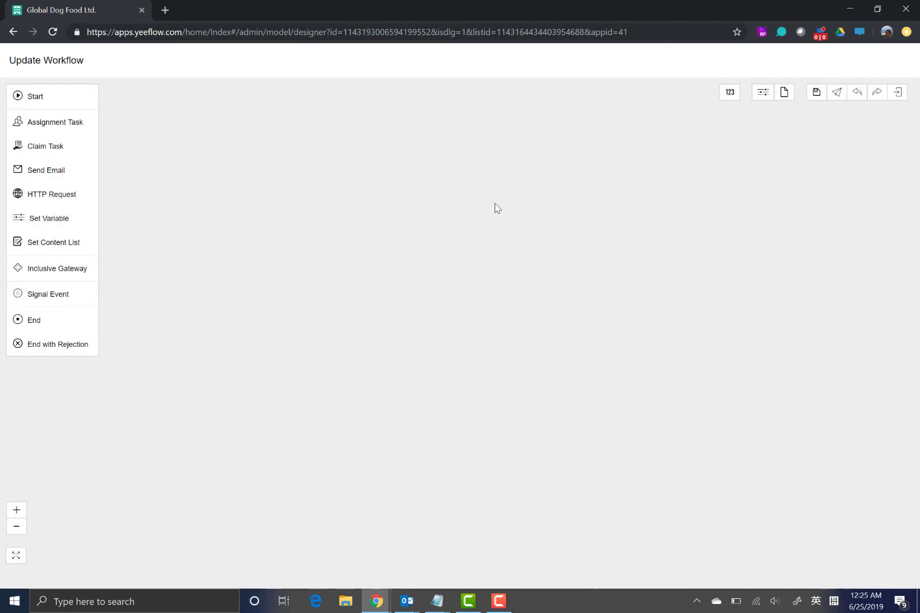
Step: Add Start, Send Email and End nodes to the workflow canvas and connect them in that order
drag(56, 97, 262, 219)
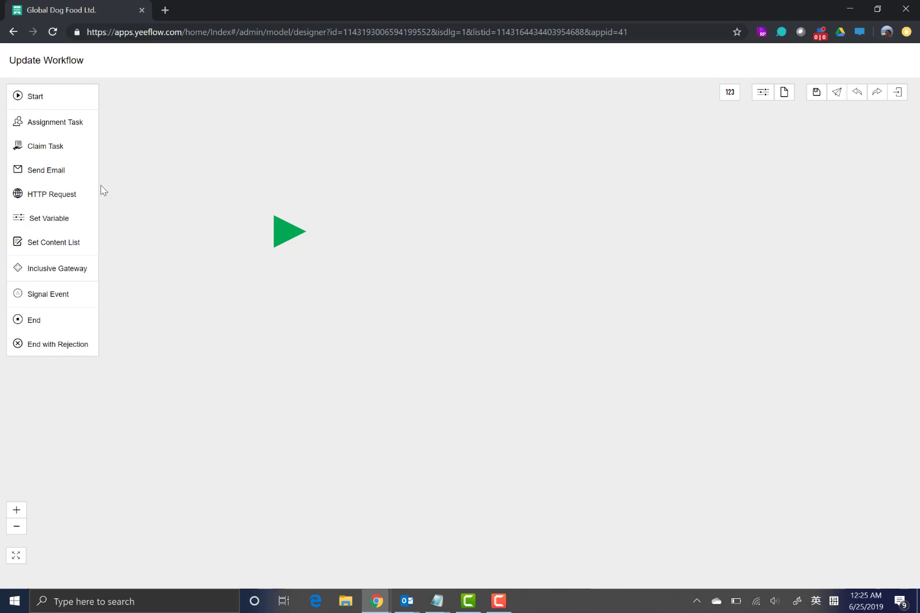
drag(60, 170, 431, 231)
drag(70, 326, 607, 219)
click(287, 239)
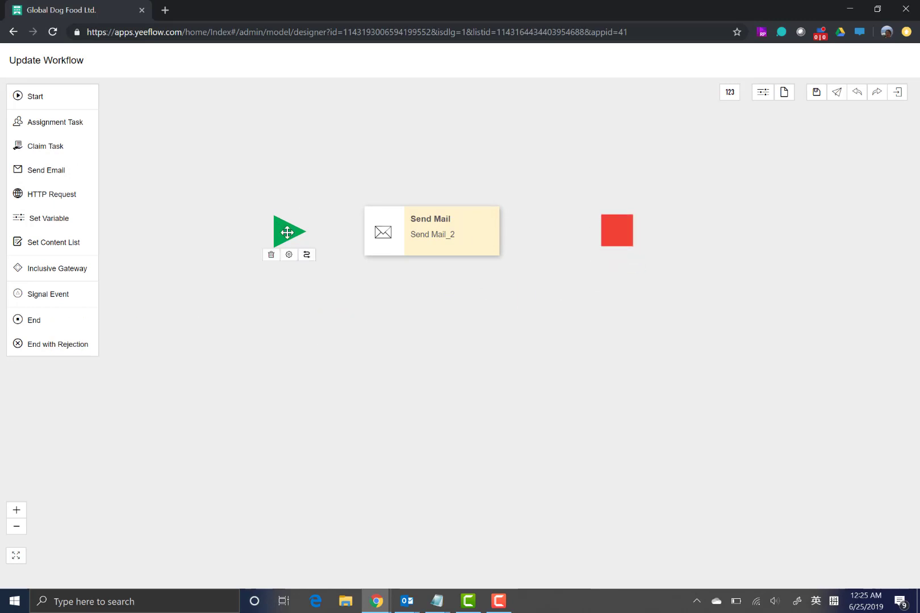
mouse_move(306, 255)
mouse_down()
mouse_move(345, 236)
mouse_move(413, 233)
mouse_up()
click(413, 233)
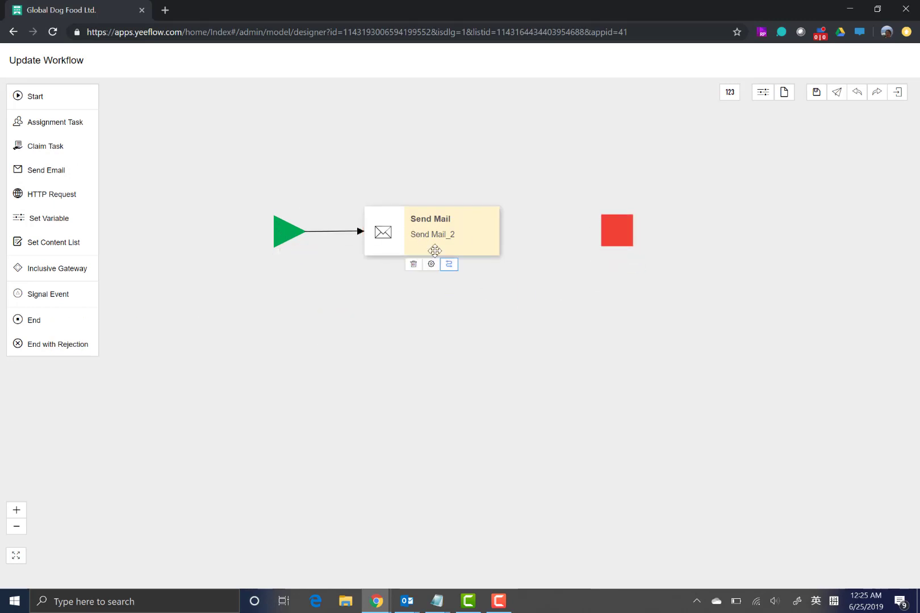
drag(449, 264, 612, 232)
Step: Set the Send Mail node's To recipient to the Approver list field
click(431, 264)
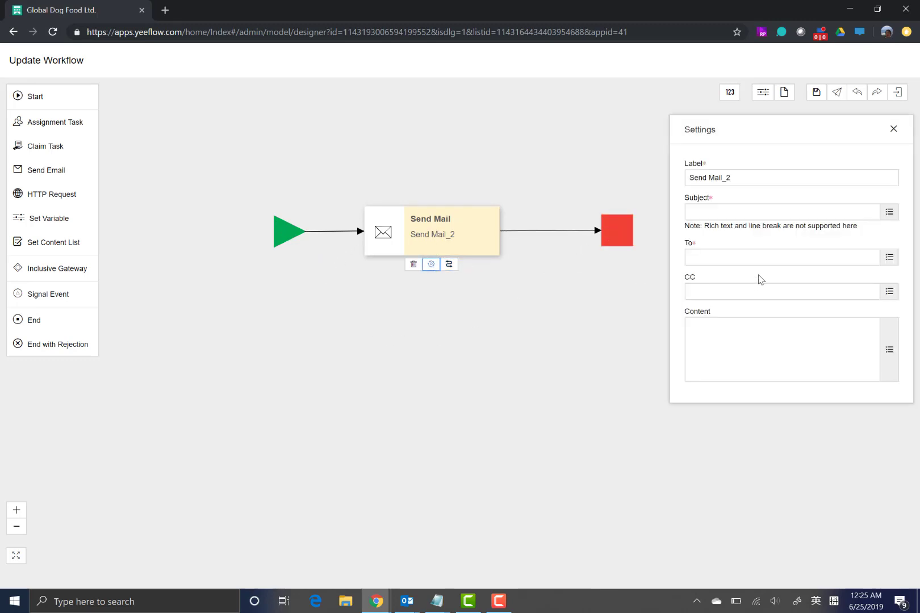
click(739, 260)
click(810, 287)
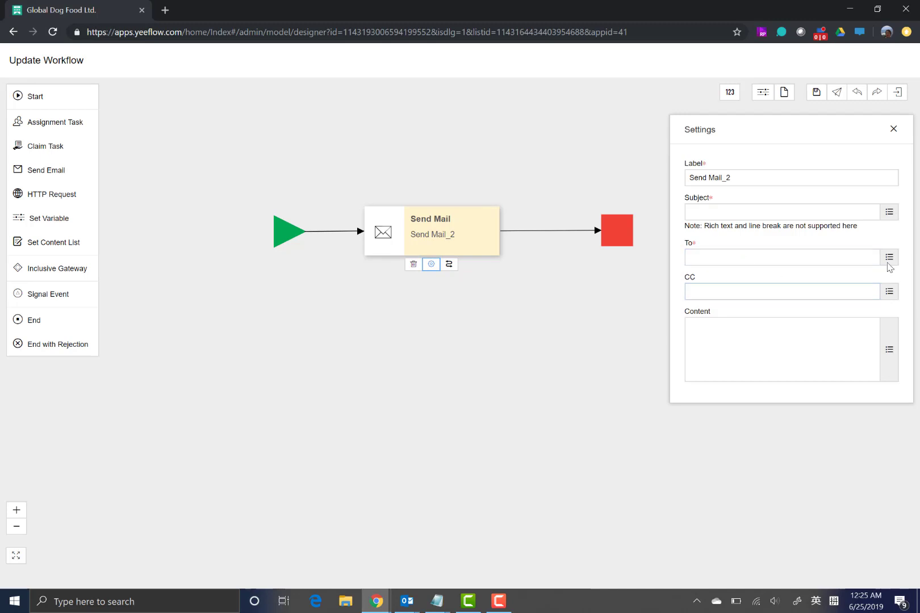
click(890, 258)
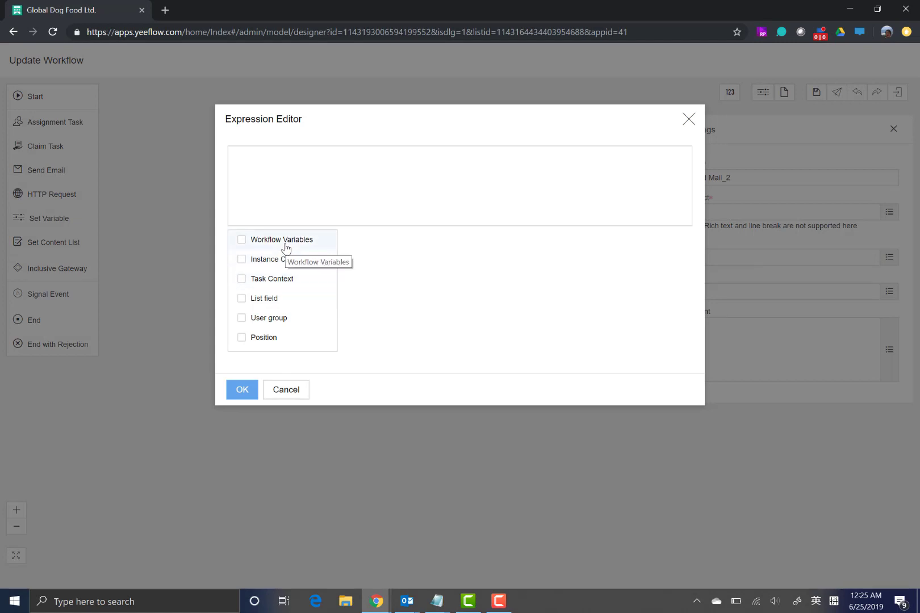
click(268, 298)
click(268, 298)
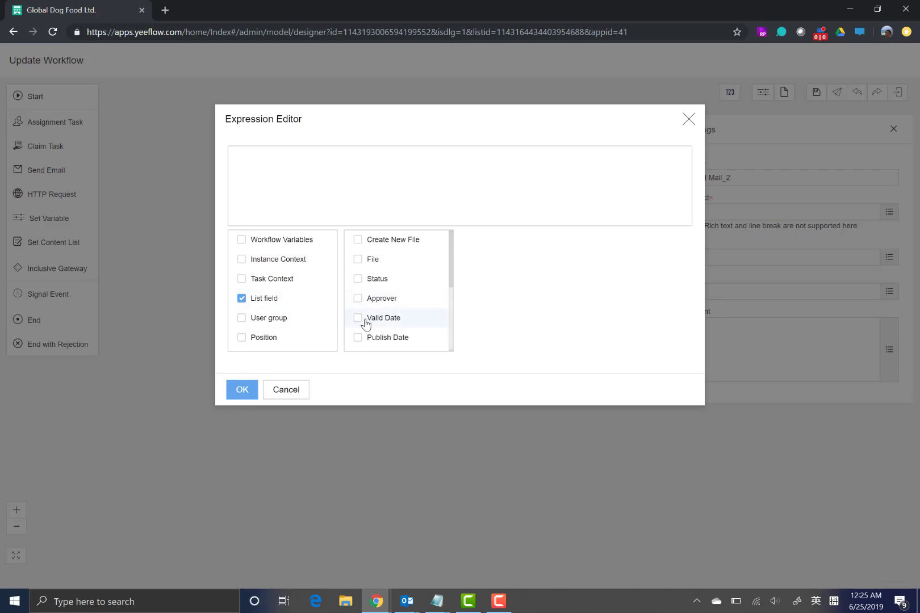
click(359, 300)
click(436, 341)
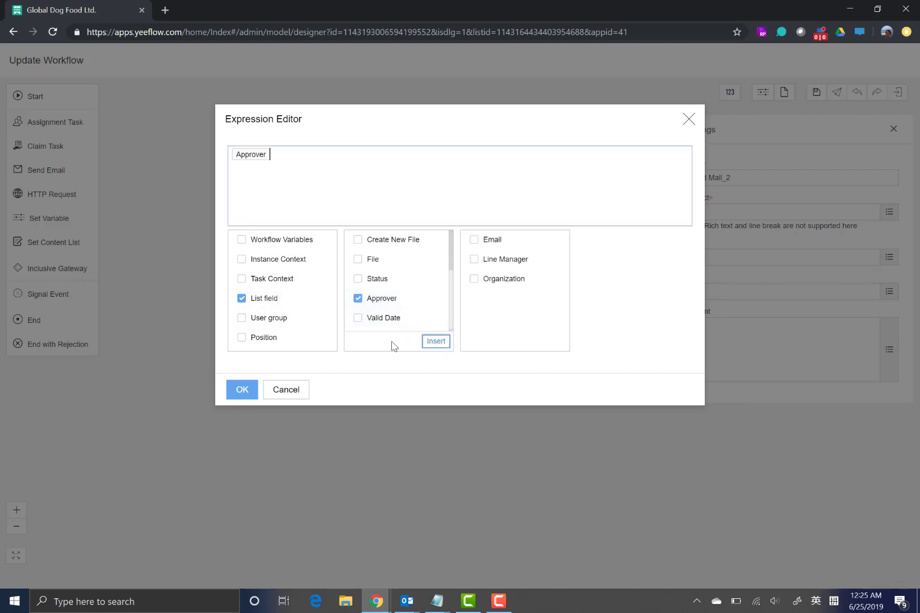
click(251, 389)
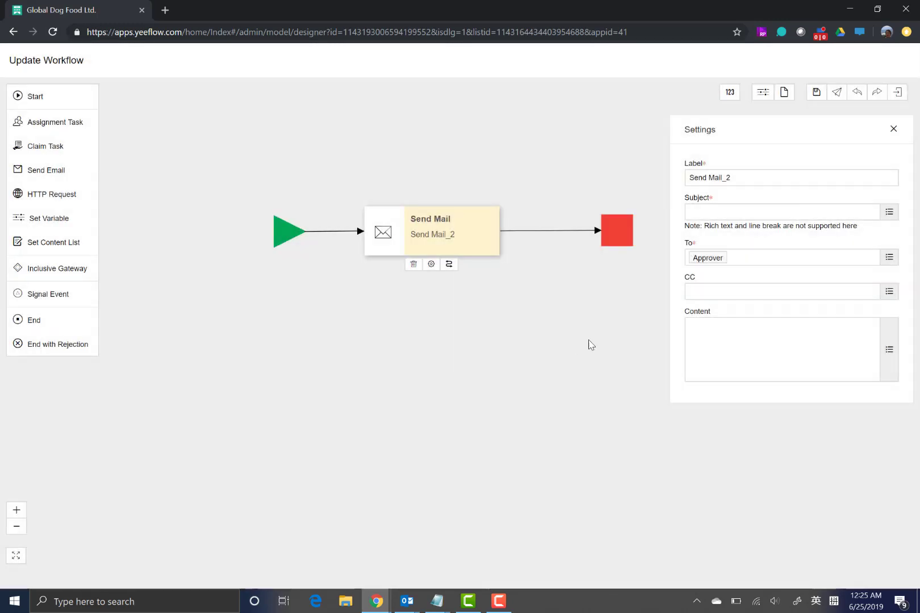
Step: Set the Send Mail node's subject to "File has been changed"
click(759, 291)
click(732, 226)
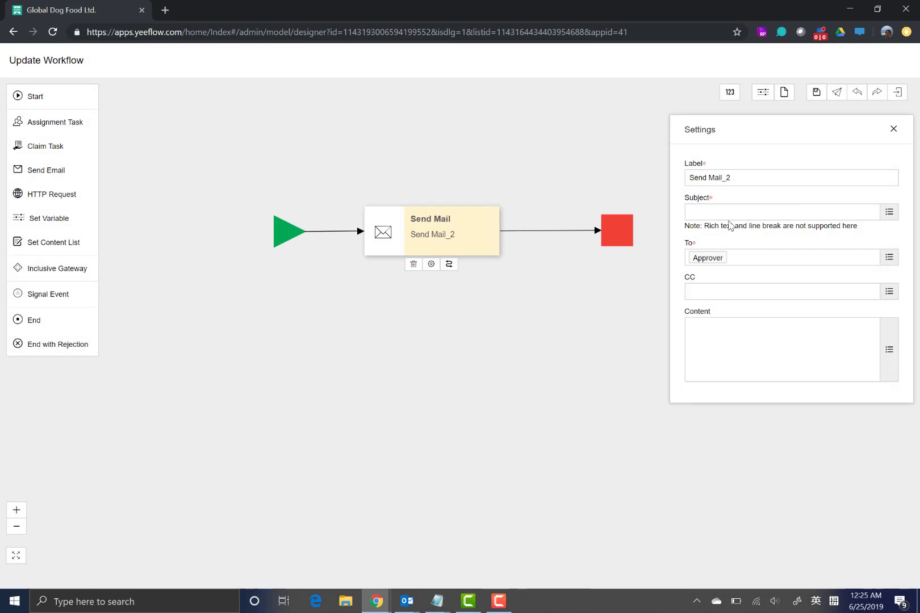
click(728, 209)
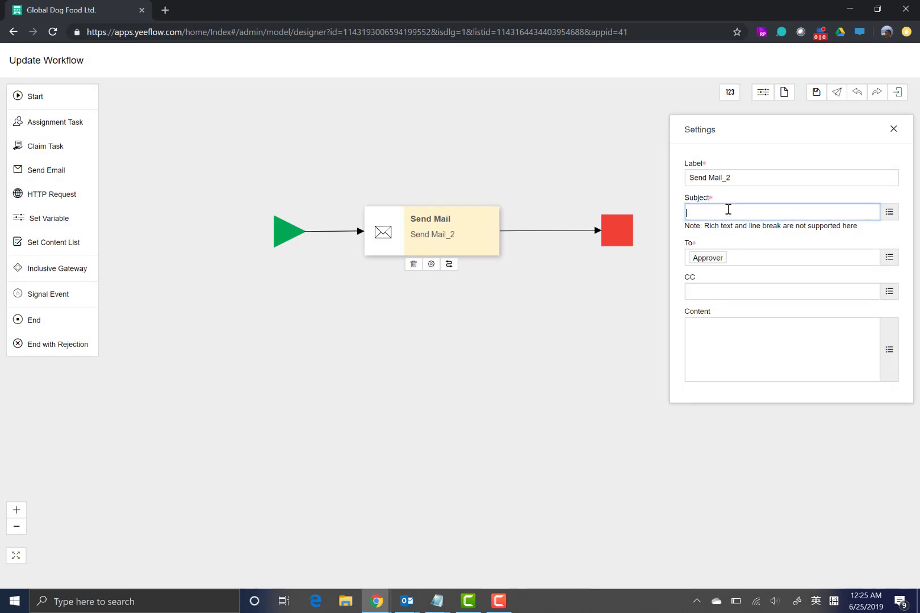
text(File has been changed)
Step: Compose the email content as the Title list field followed by "is changed." and apply it
click(780, 335)
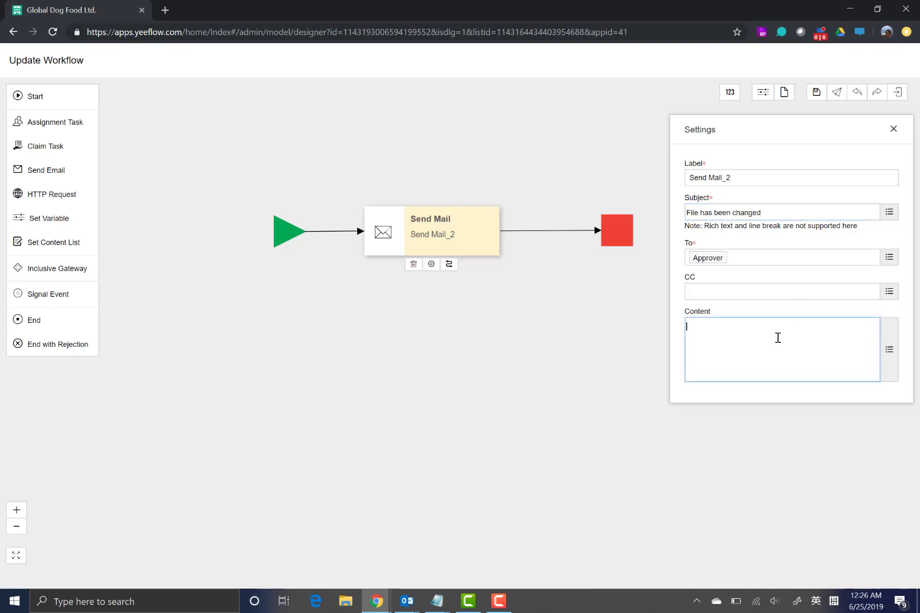
click(890, 349)
click(241, 157)
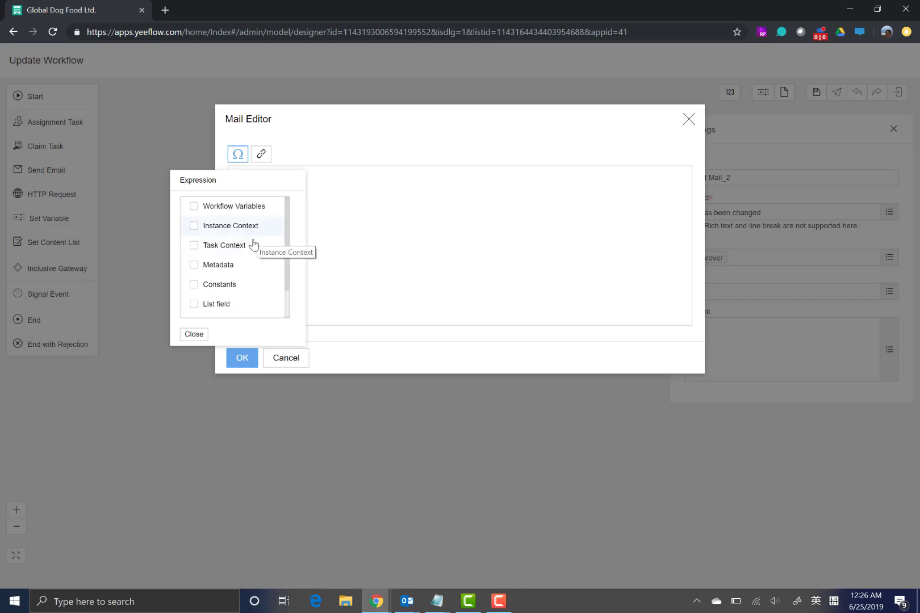
click(229, 305)
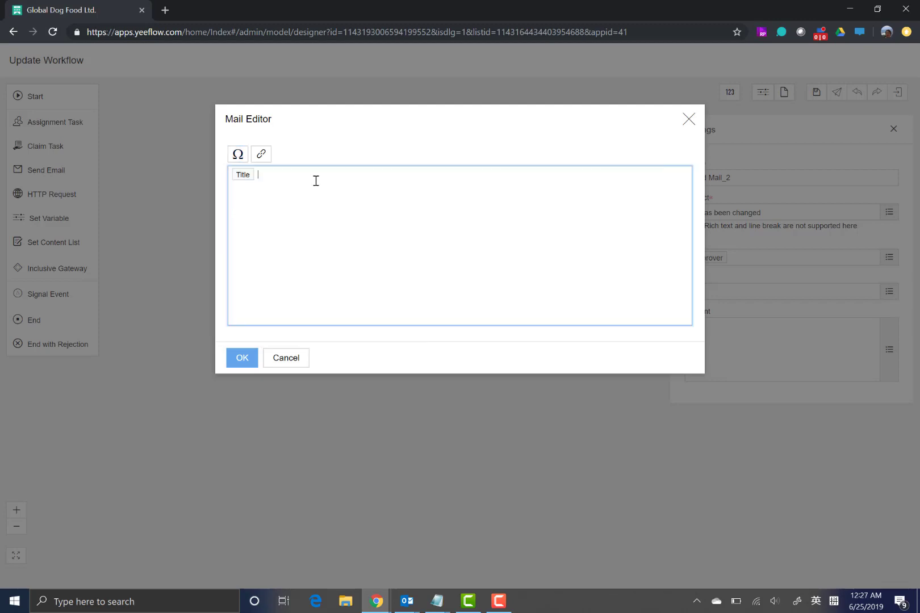
text(changed.)
click(242, 357)
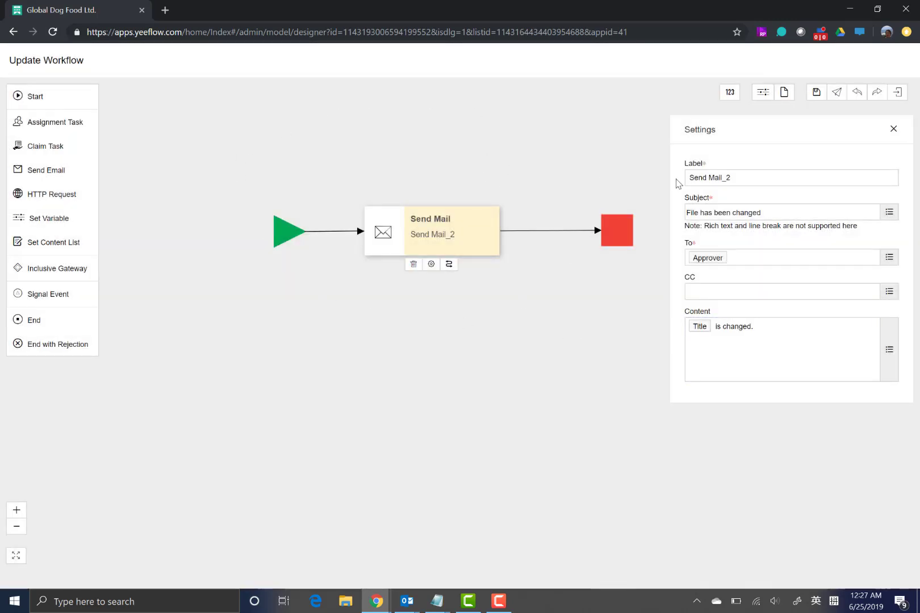
Step: Save and deploy version 1 of Update Workflow, and exit the designer
click(816, 92)
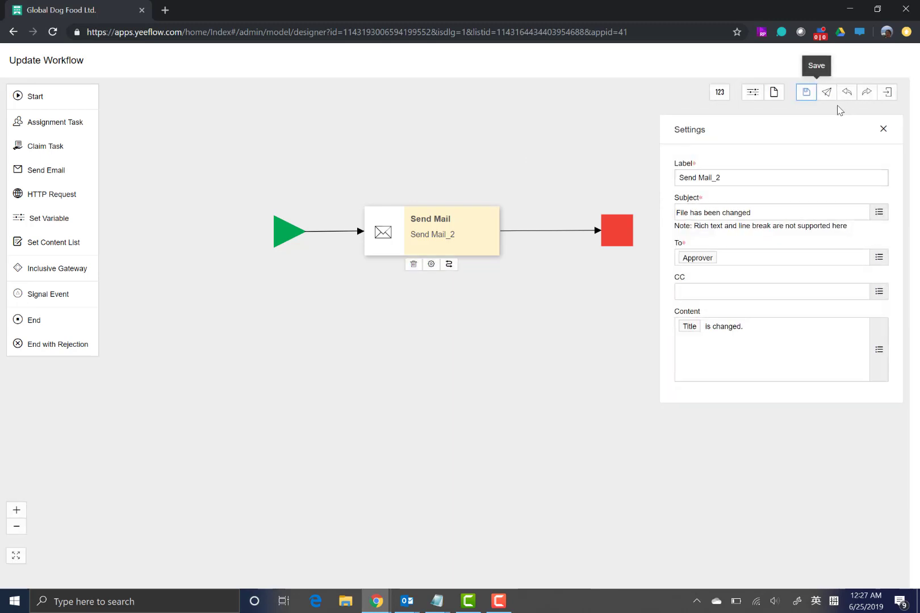
click(827, 93)
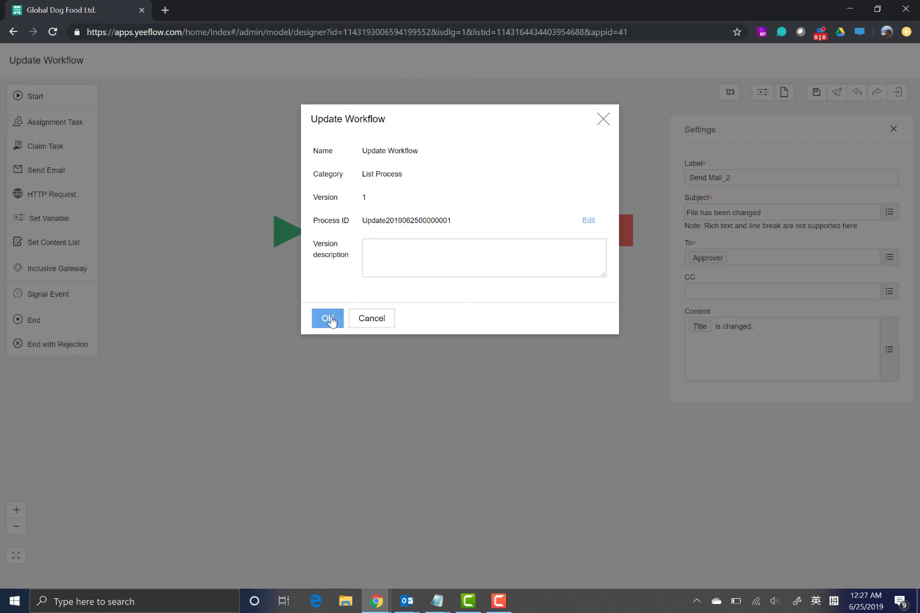
click(330, 319)
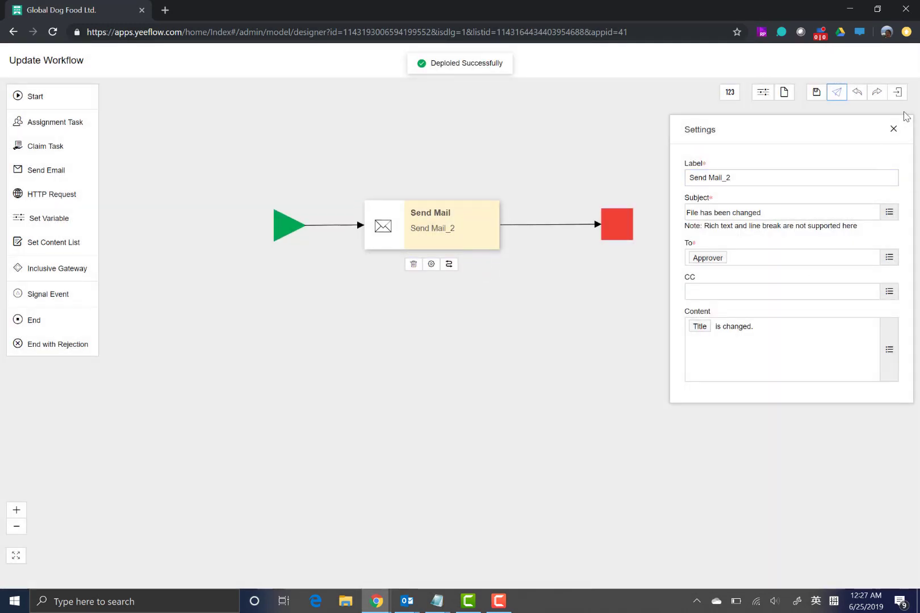
click(898, 94)
click(557, 160)
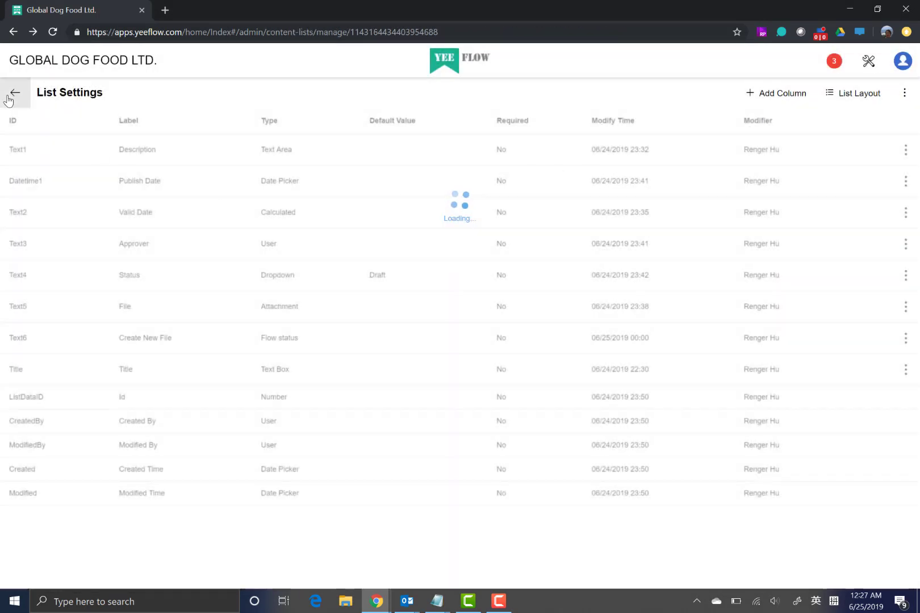
Step: Return from the list settings to the document list and switch to the Published Files view
click(12, 94)
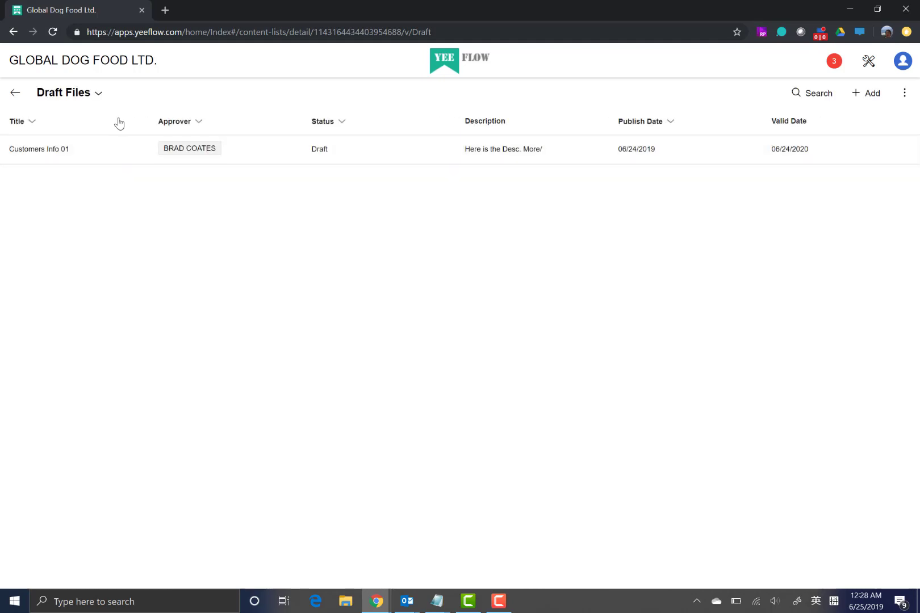
click(98, 94)
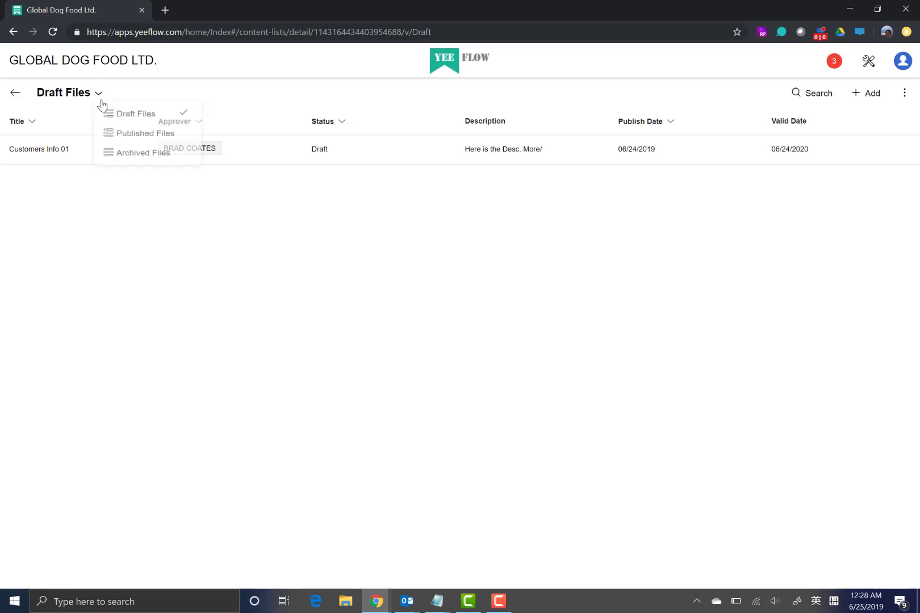
click(134, 138)
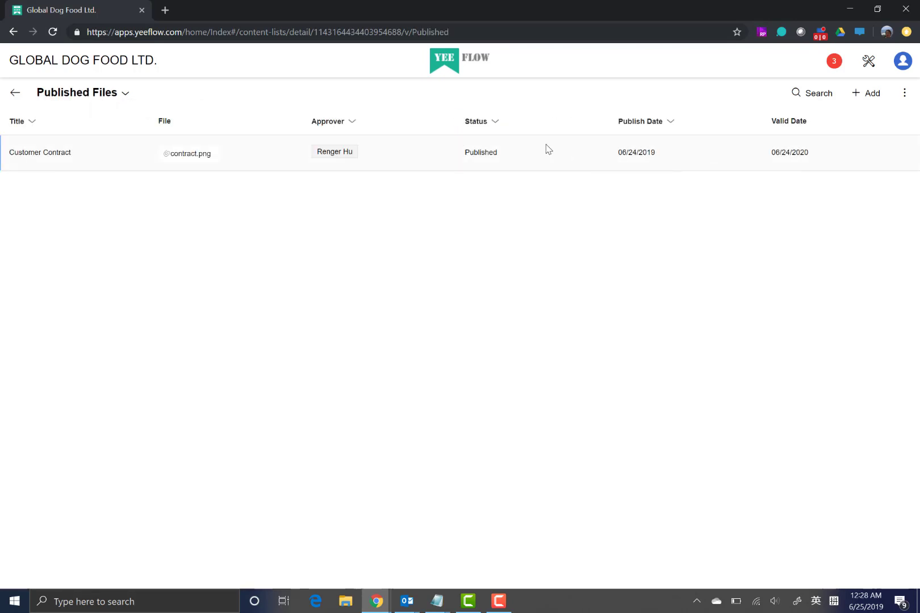
Step: Edit the Customer Contract item by attaching clock.png and changing its title to "Customer Contract and clock", and save it
click(549, 149)
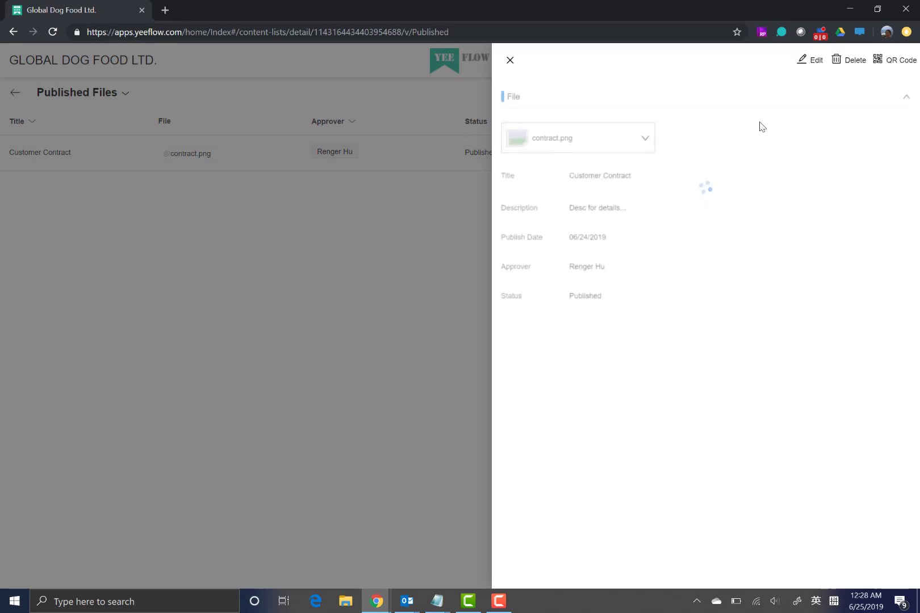
click(812, 63)
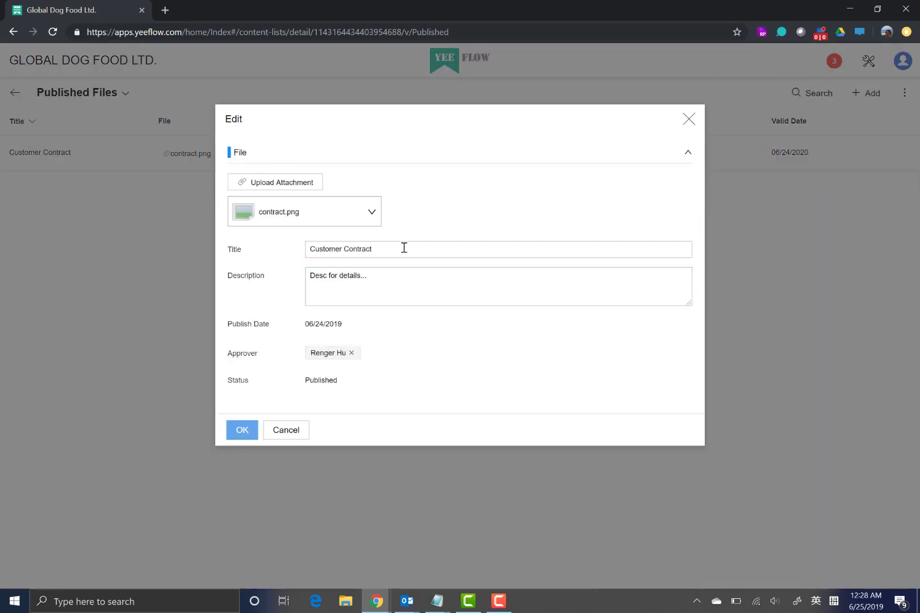
click(404, 248)
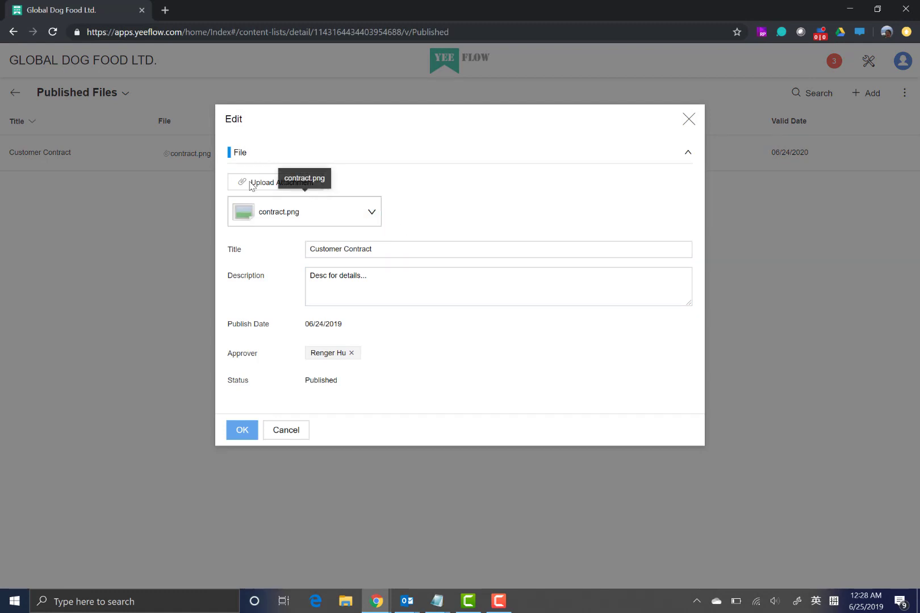
click(293, 188)
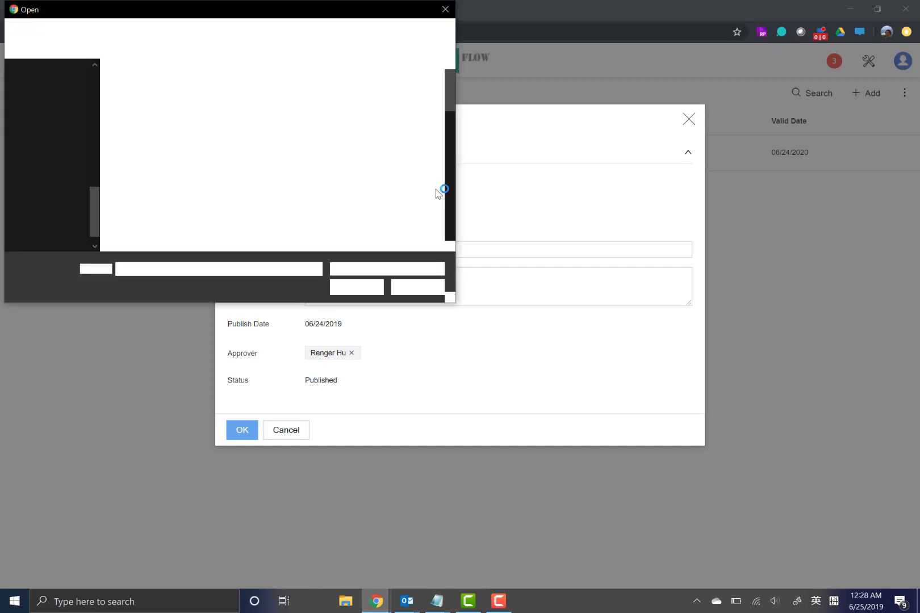
double_click(140, 184)
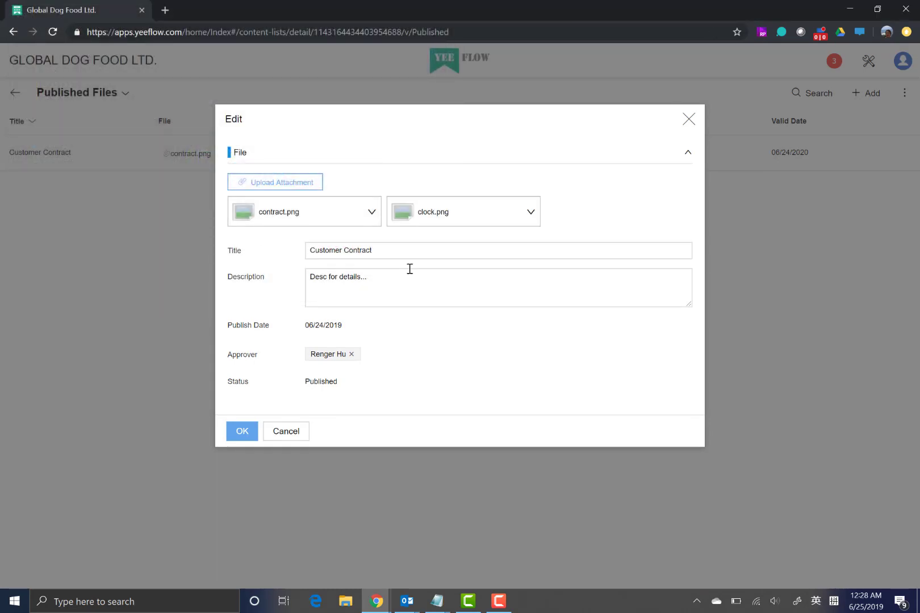
click(423, 250)
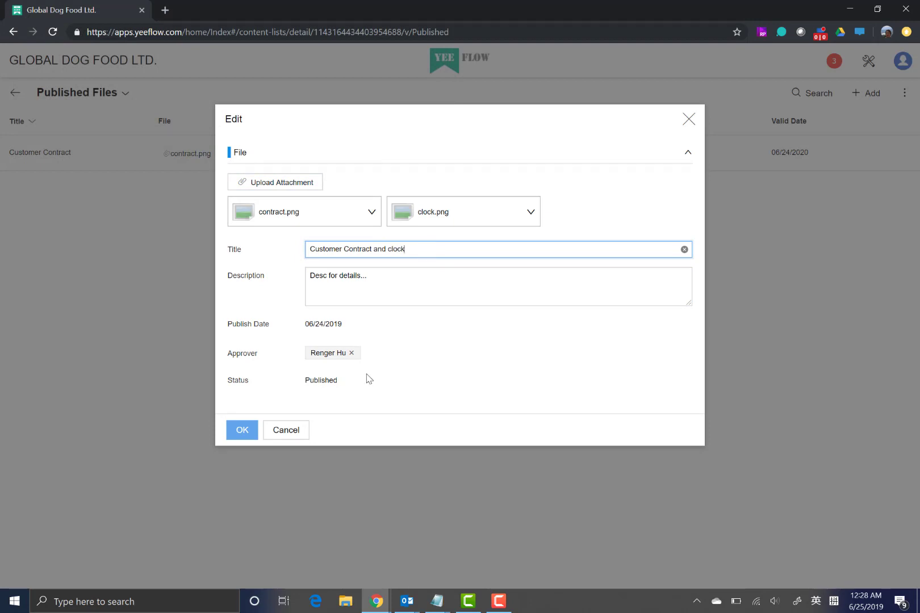
click(246, 433)
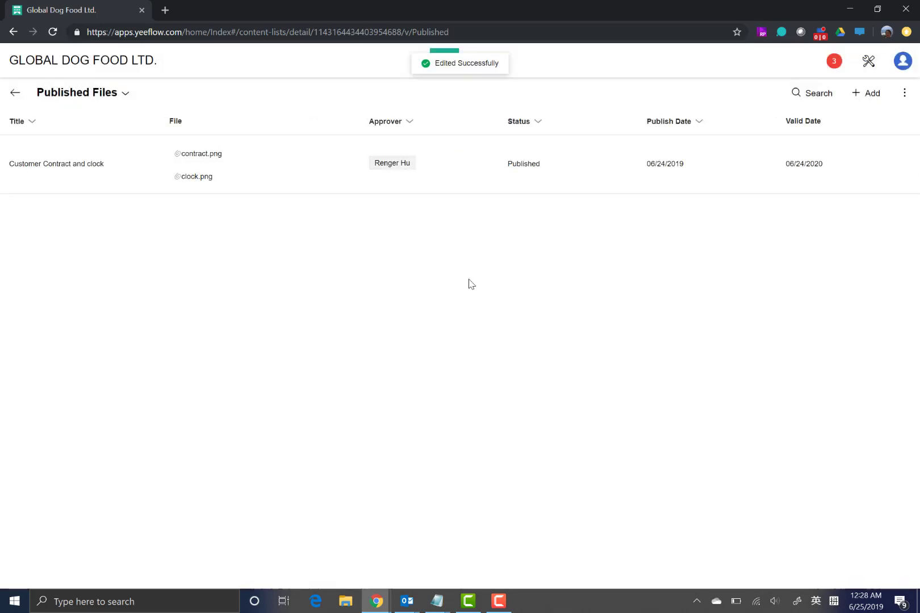
Step: Open the edited Customer Contract and clock item and check its workflow history
click(468, 163)
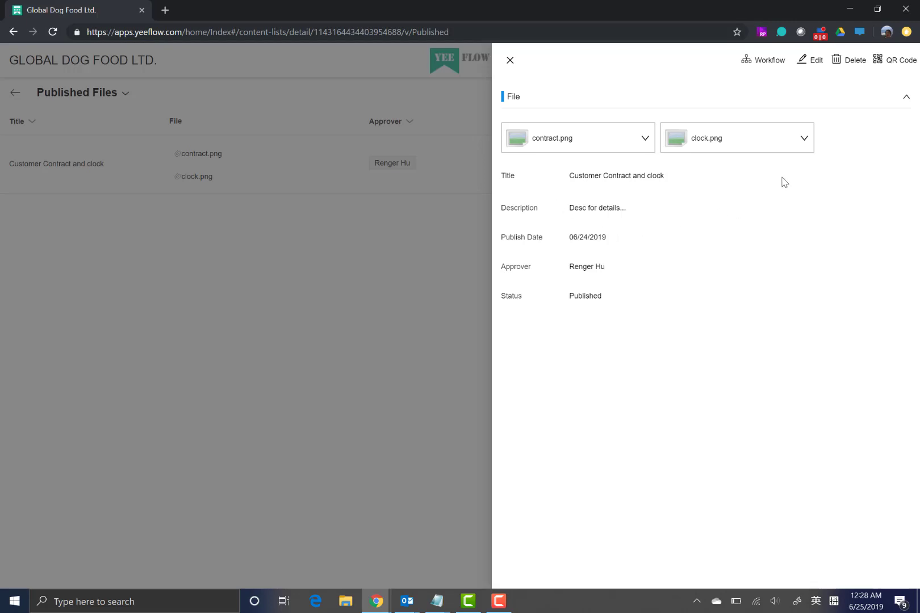
click(761, 58)
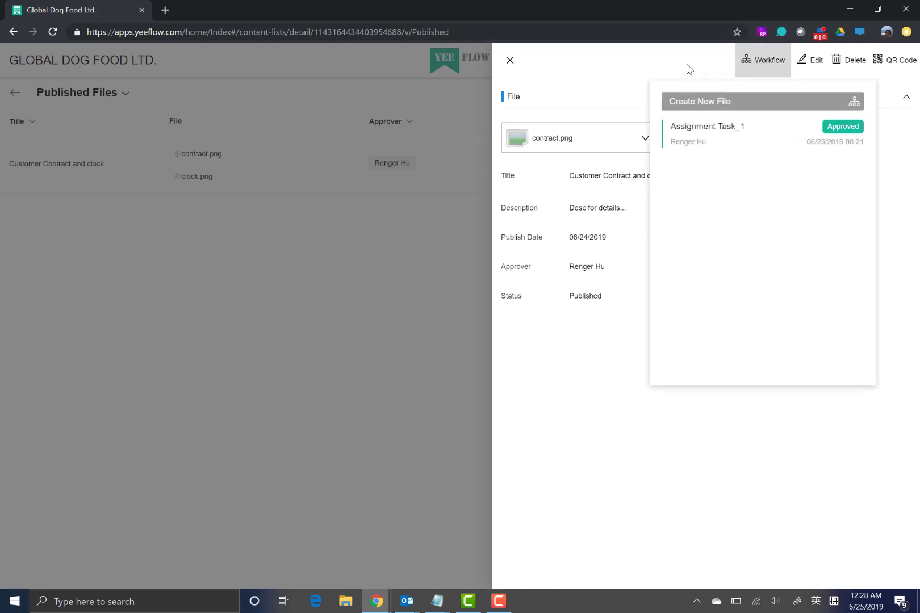
Step: Reopen the Customer Contract and clock item, check its workflow history for Update Workflow, and close the item
click(516, 65)
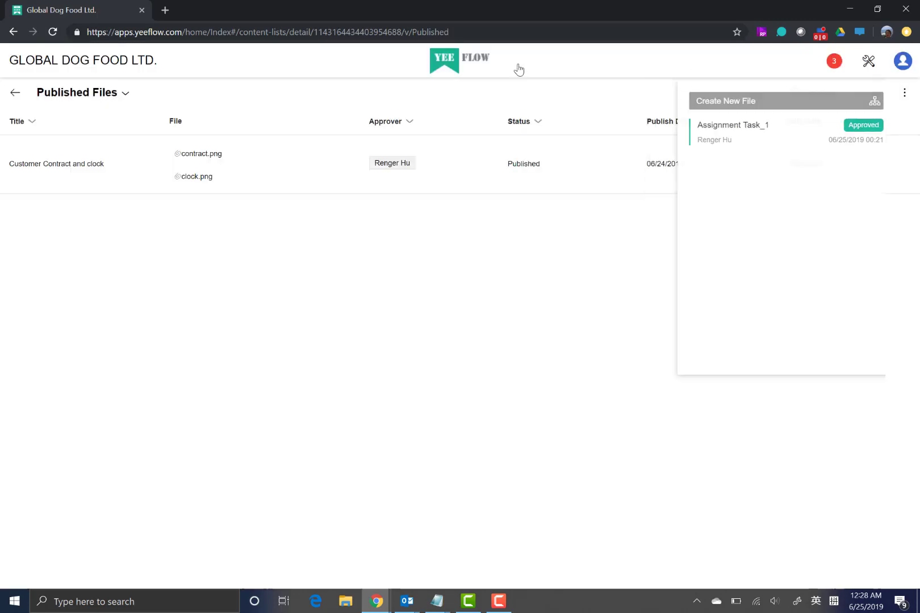
click(703, 166)
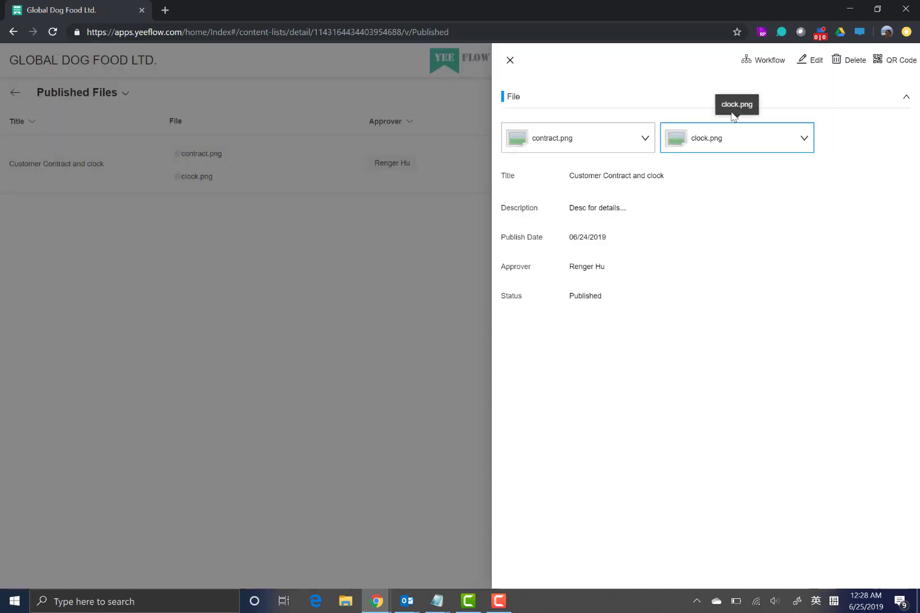
click(755, 74)
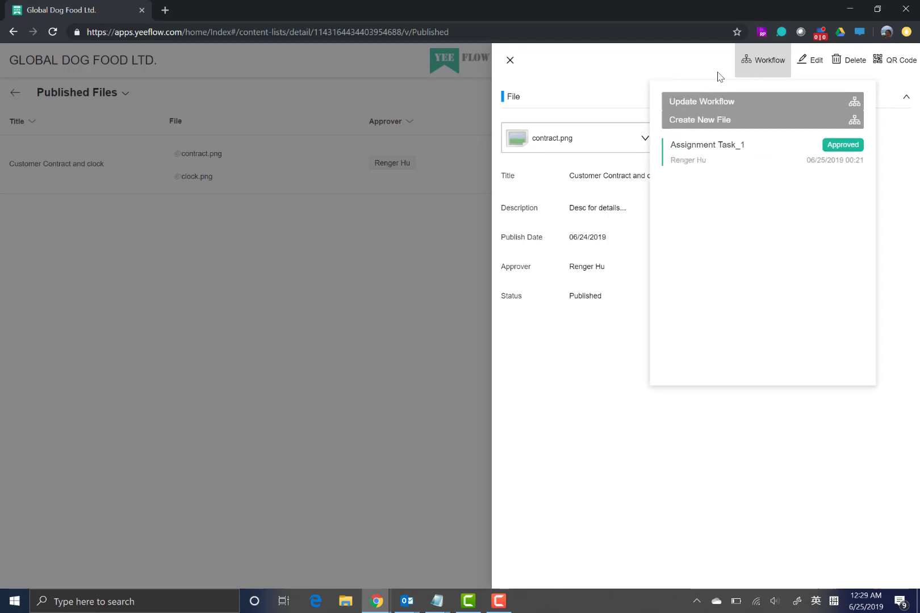
click(766, 62)
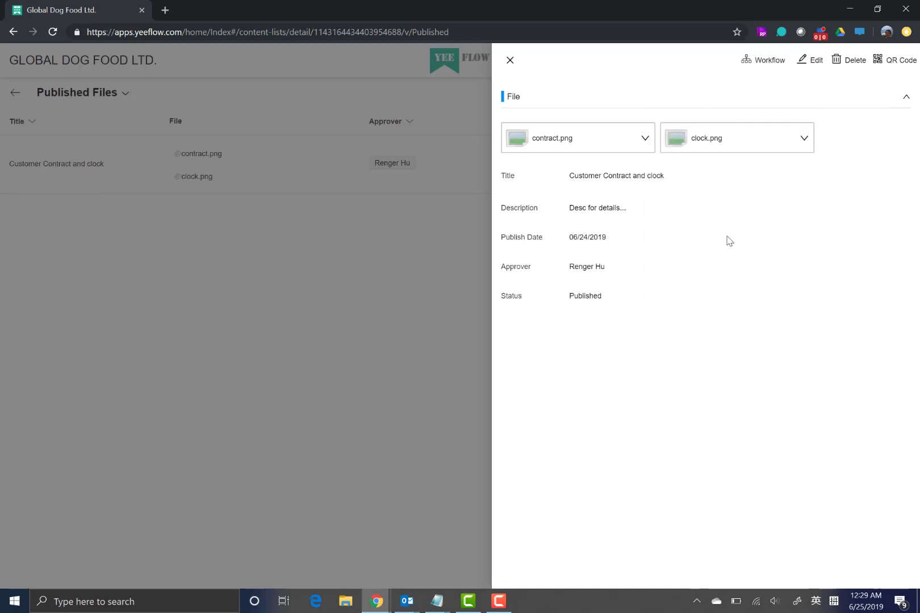
click(753, 74)
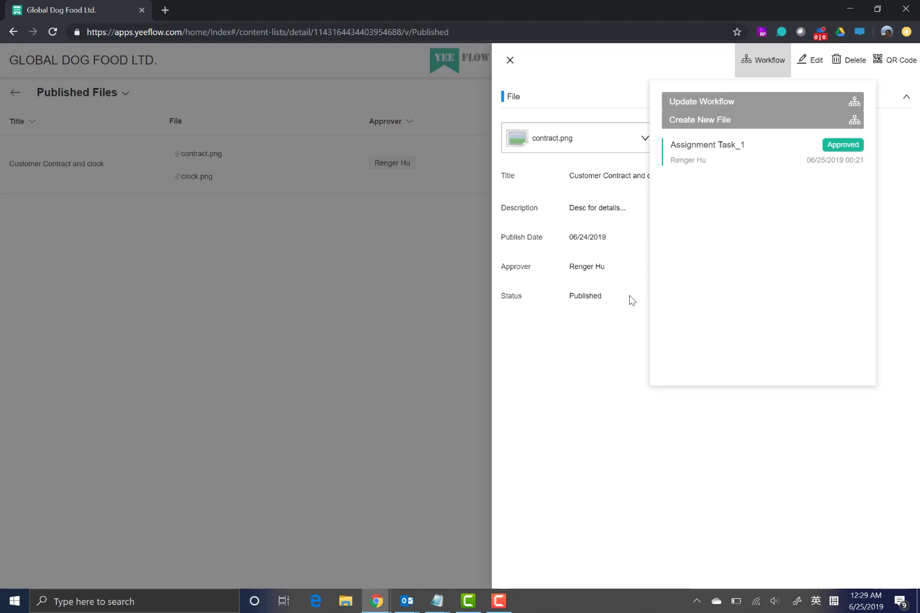
click(508, 67)
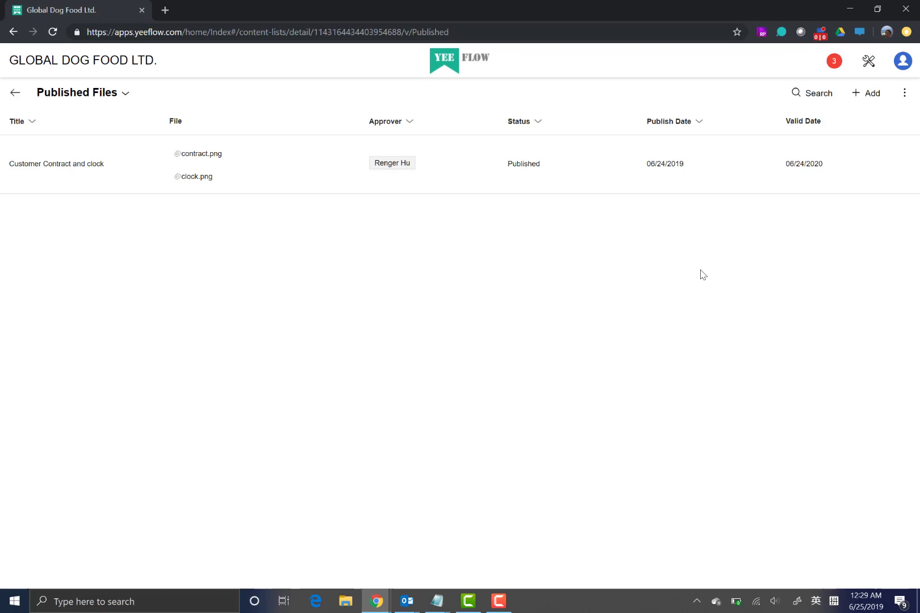
Step: Turn version control on for the document list in its list settings
click(906, 95)
click(869, 165)
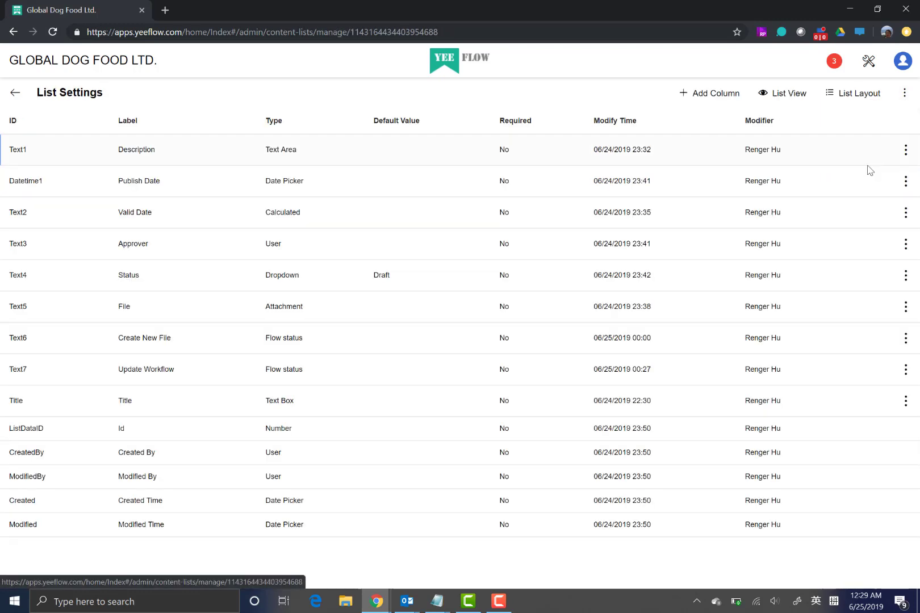
click(903, 95)
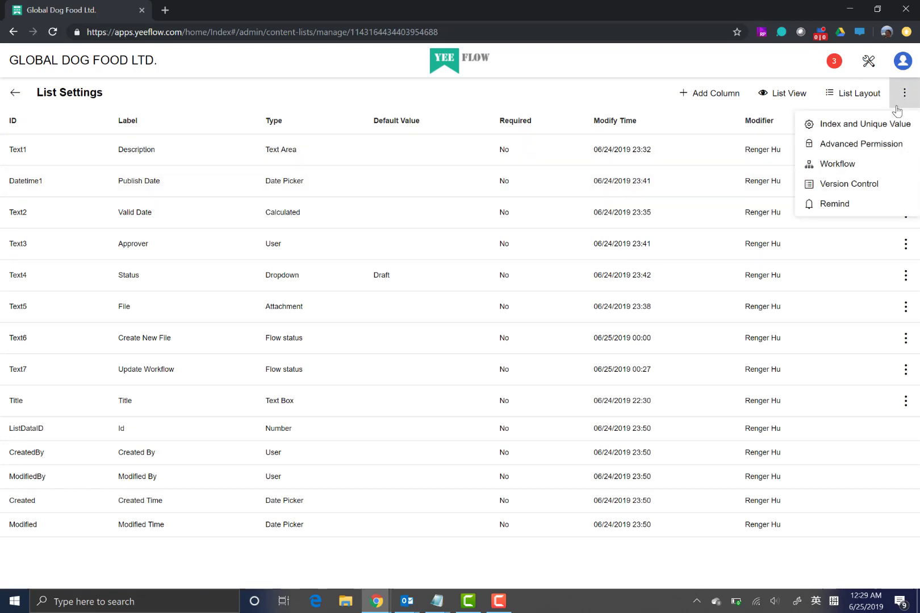
click(877, 185)
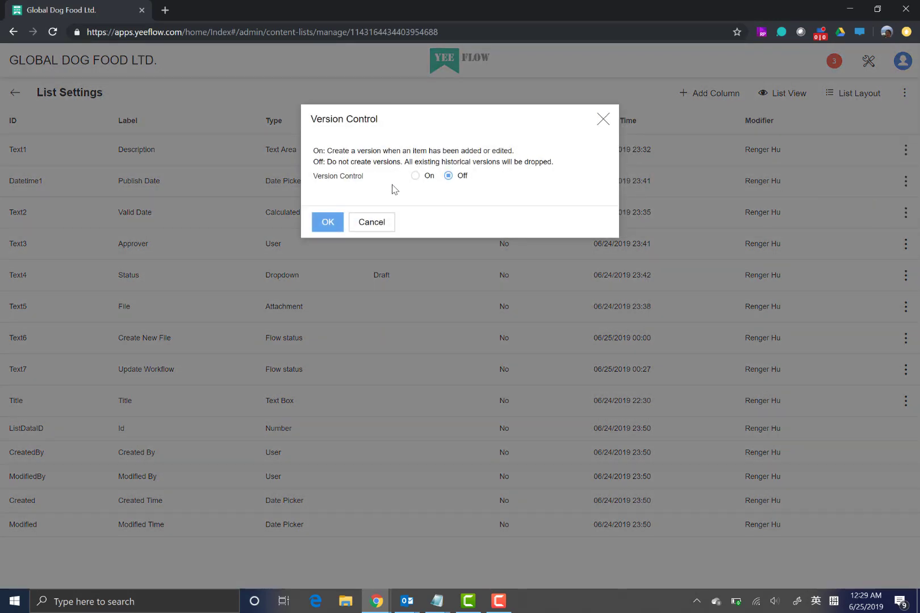
click(416, 177)
click(329, 227)
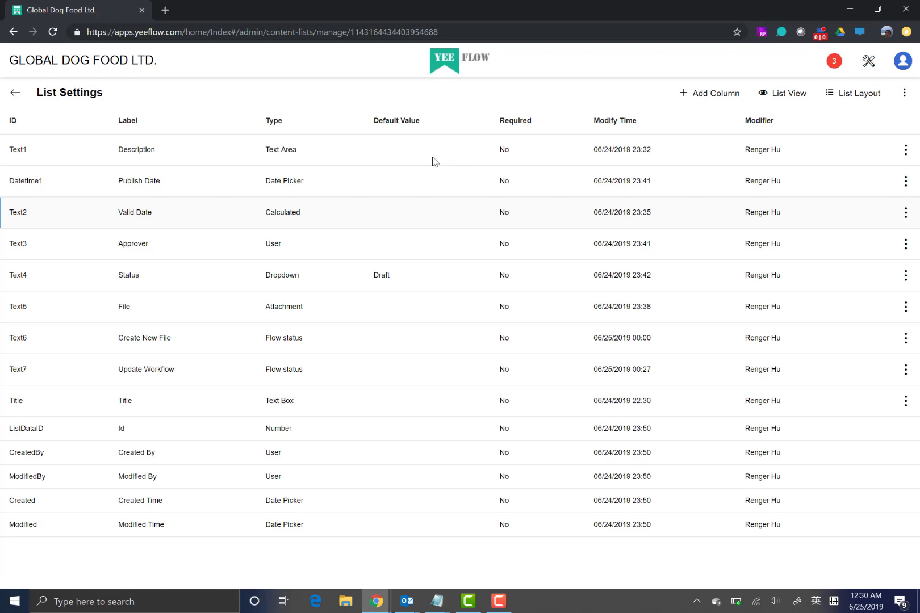
Step: Return from the list settings to the document list and show the Published Files view
click(15, 92)
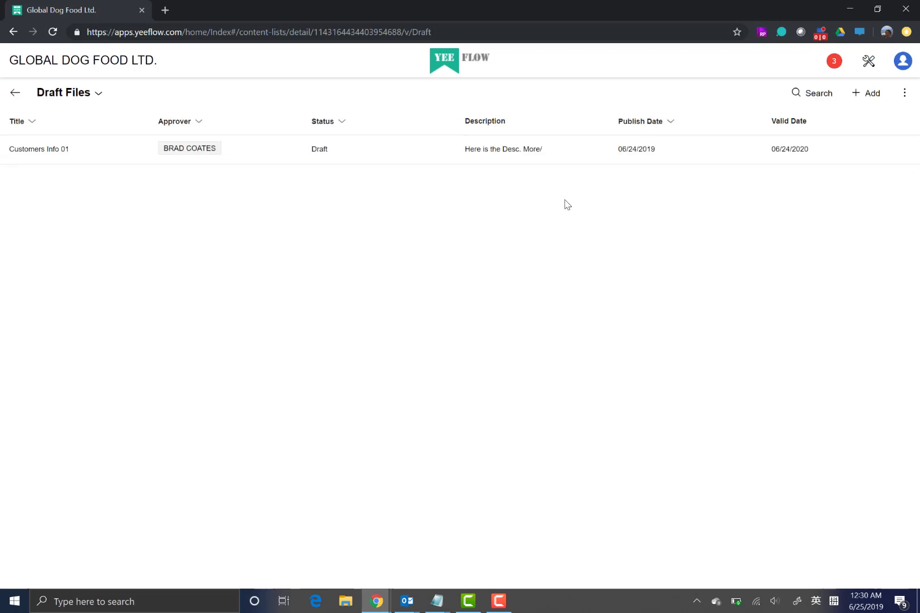
click(851, 152)
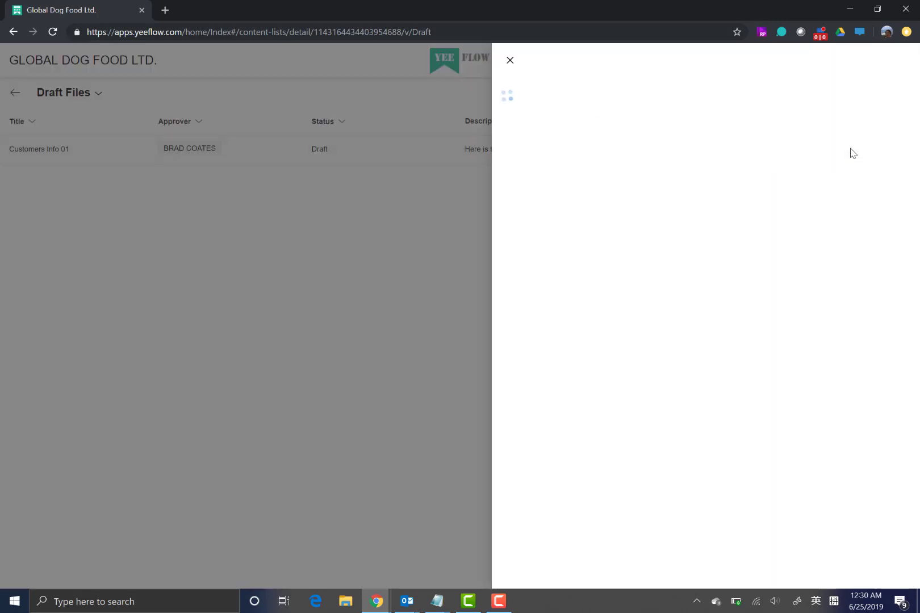
click(511, 62)
click(98, 96)
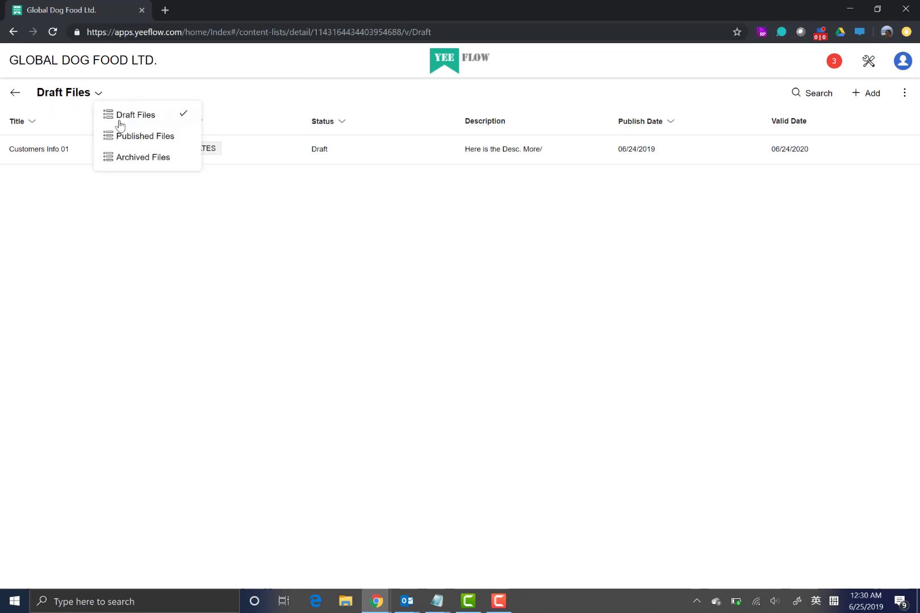
click(126, 136)
Step: Open the Customer Contract and clock item for editing and attach assets.png and budget.png
click(584, 169)
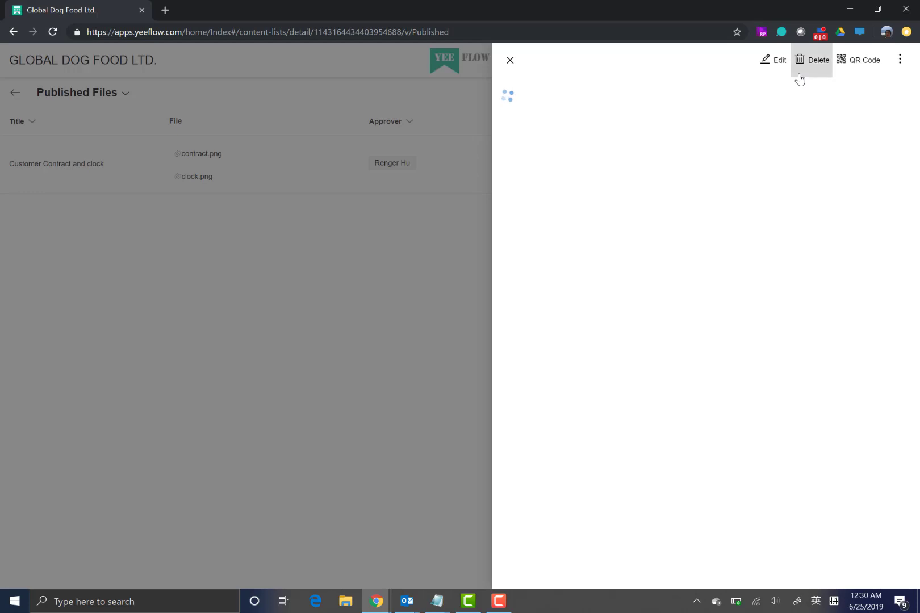
click(778, 61)
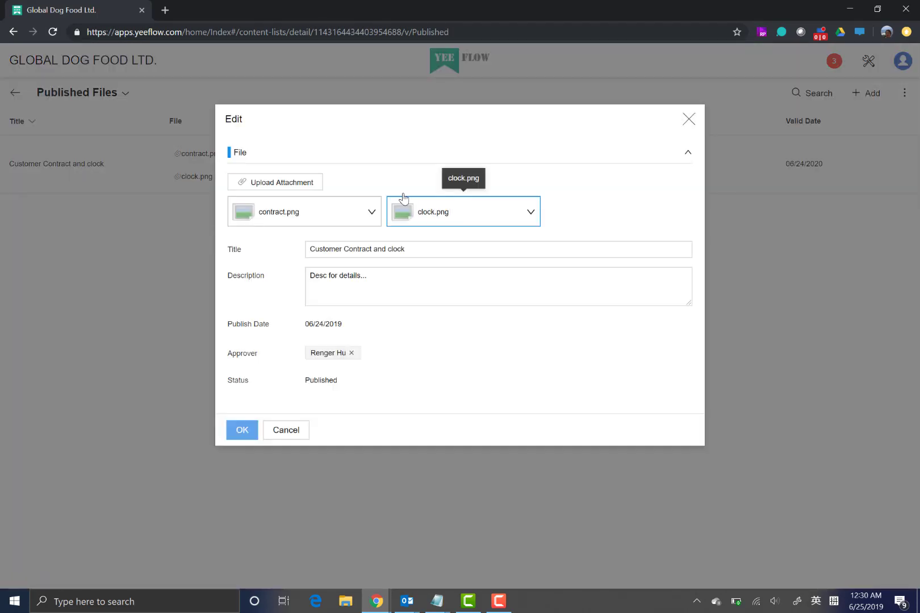
click(304, 183)
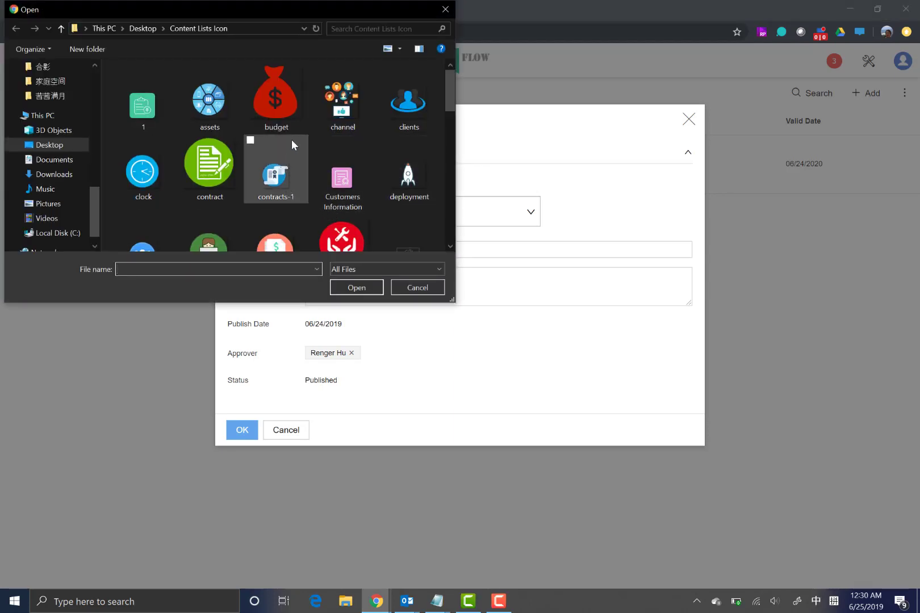
click(276, 110)
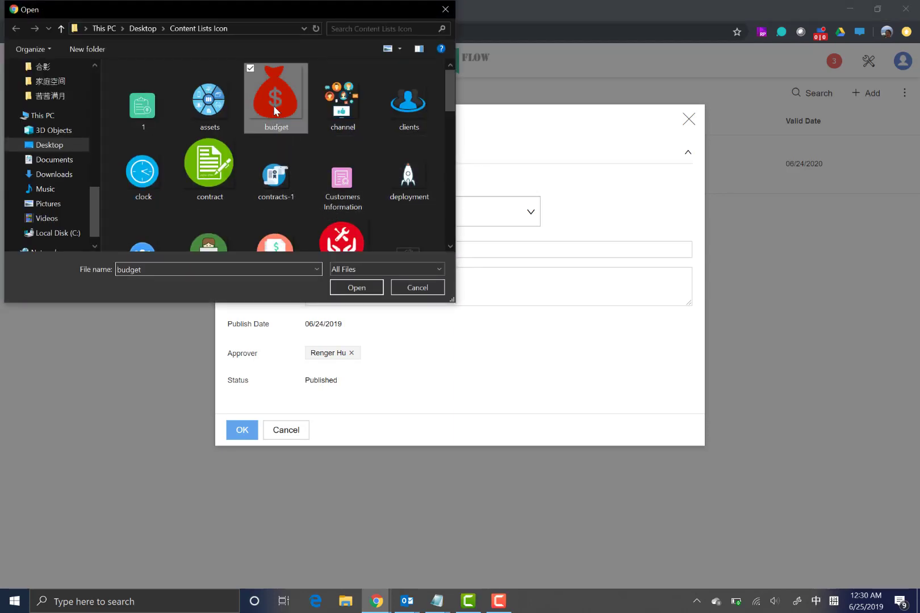
ctrl+click(225, 107)
click(349, 291)
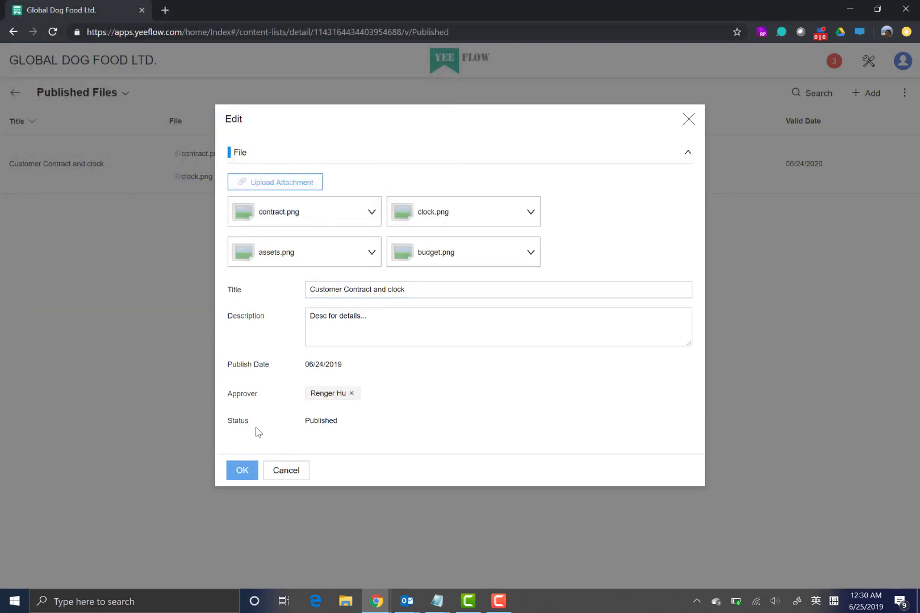
Step: Change the item's title to "Customer Contract and clock with 2 files" and save it
click(445, 289)
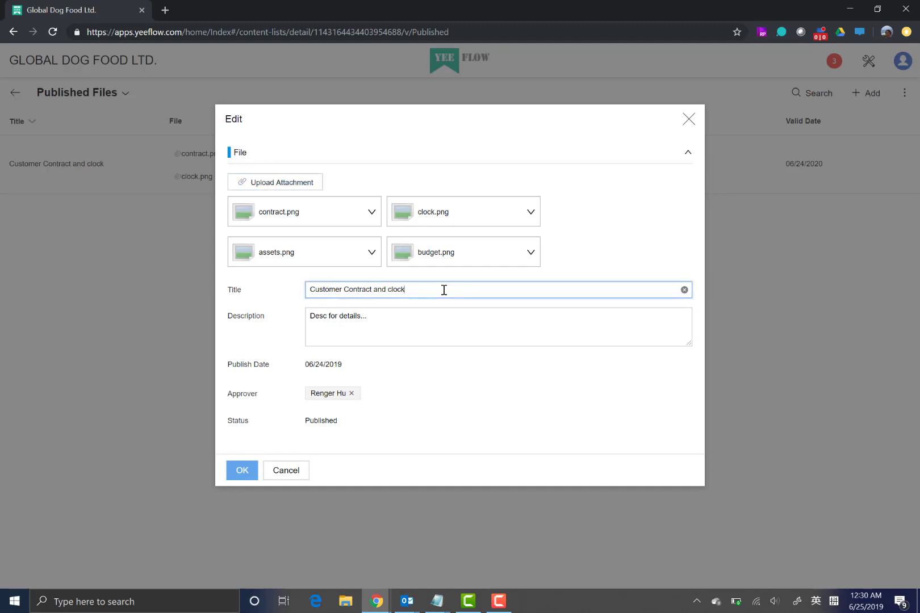
text(with 2 files)
click(244, 472)
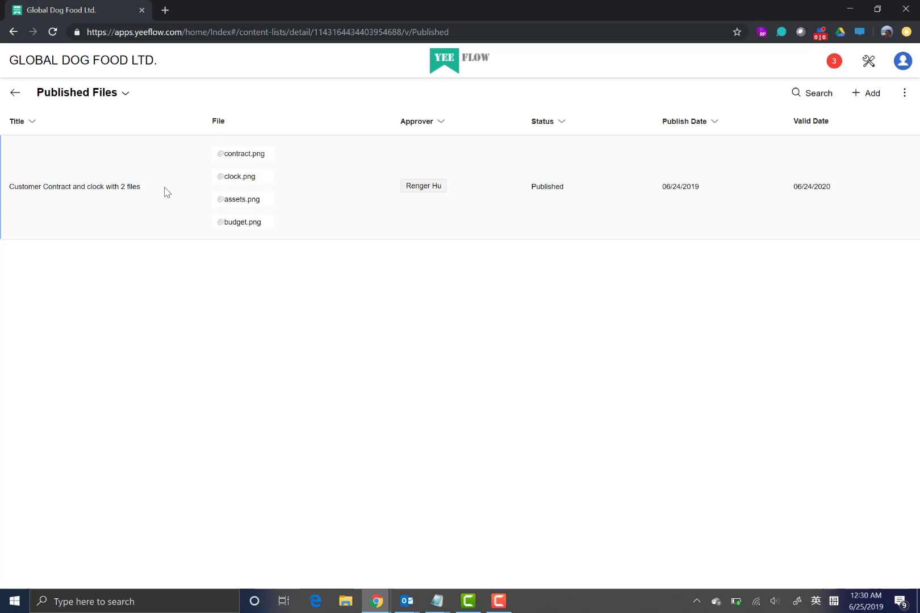
Step: Open the version history of the Customer Contract and clock with 2 files item and view version 1.0
click(136, 187)
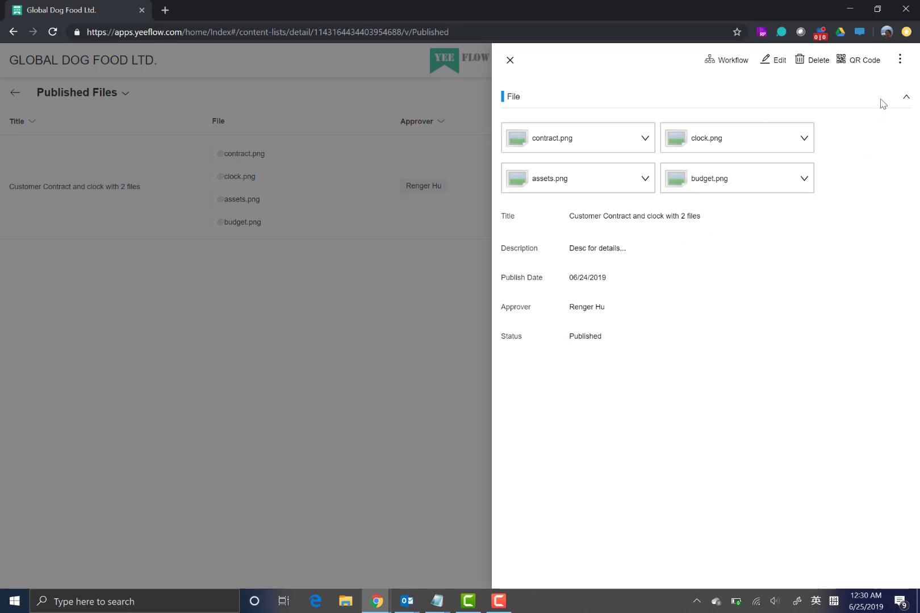
click(905, 72)
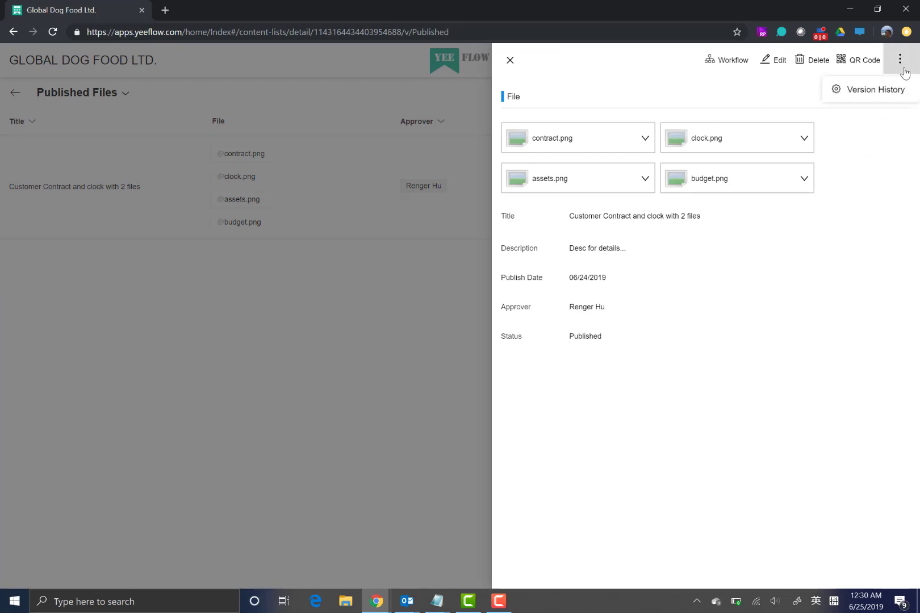
click(859, 97)
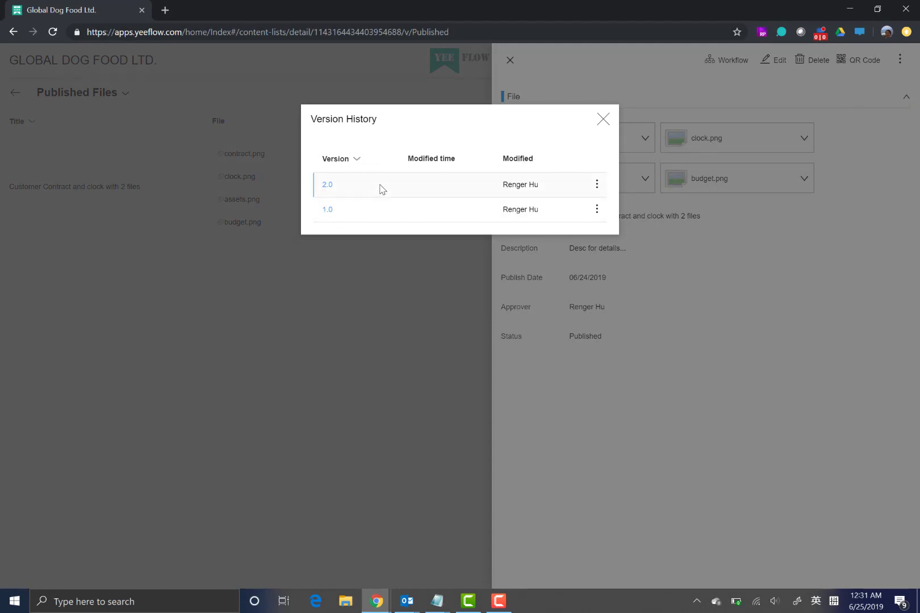
click(329, 211)
drag(474, 115, 573, 195)
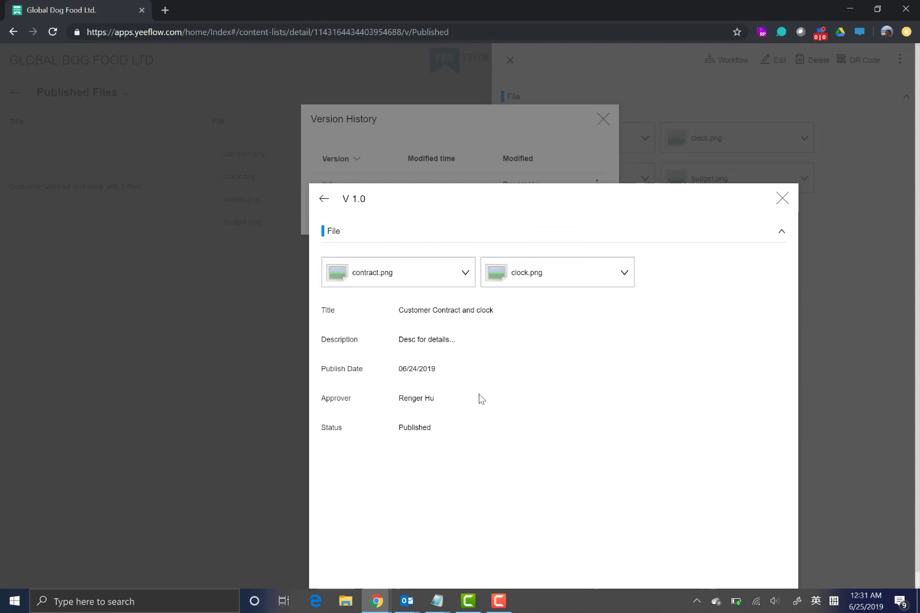
click(783, 198)
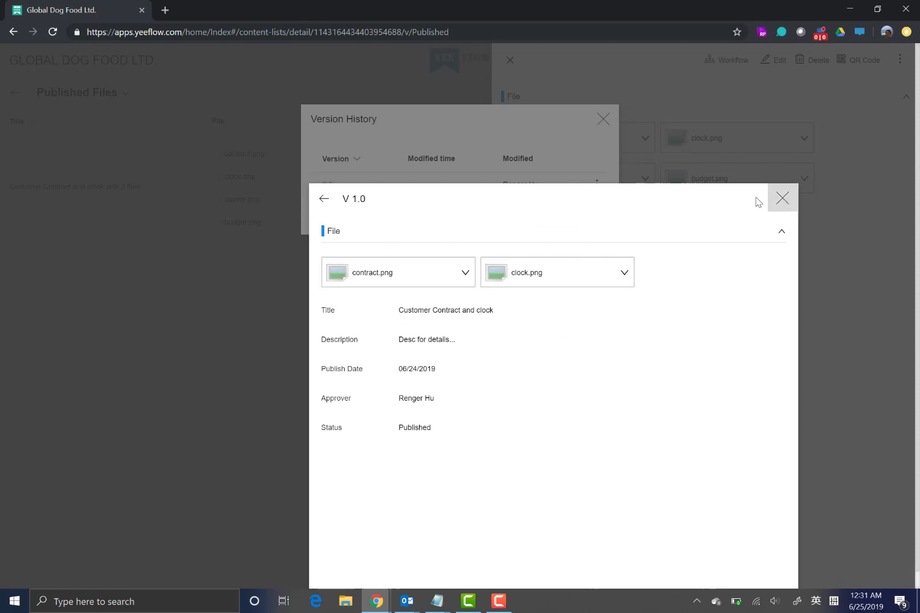
Step: View the attachments and title stored in version 2.0, and return to the version history
click(328, 185)
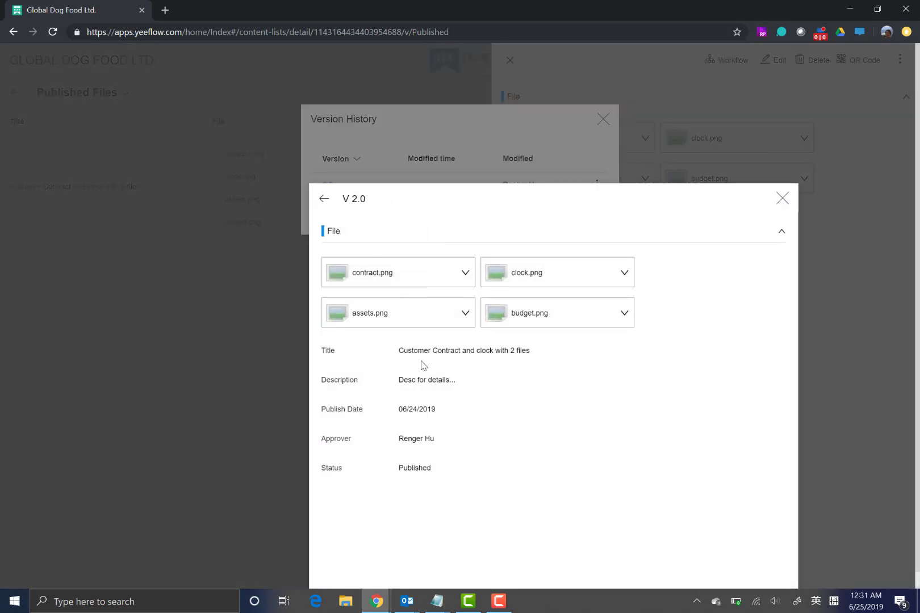
drag(402, 351, 523, 351)
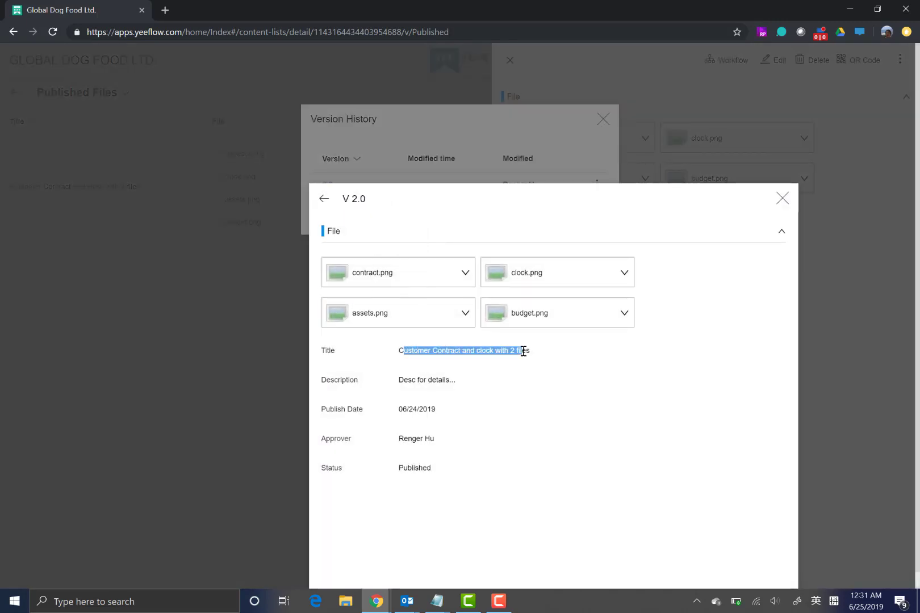
click(483, 348)
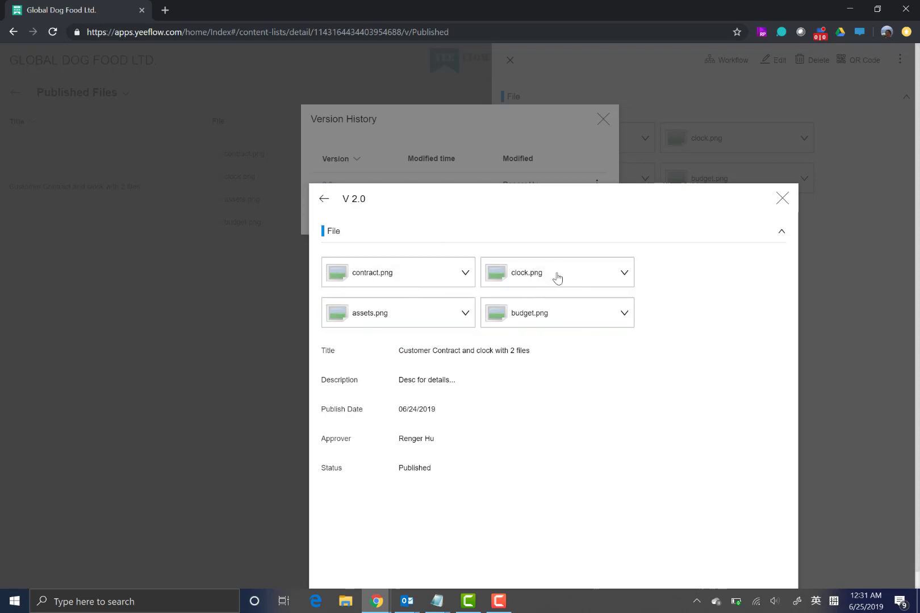
click(782, 199)
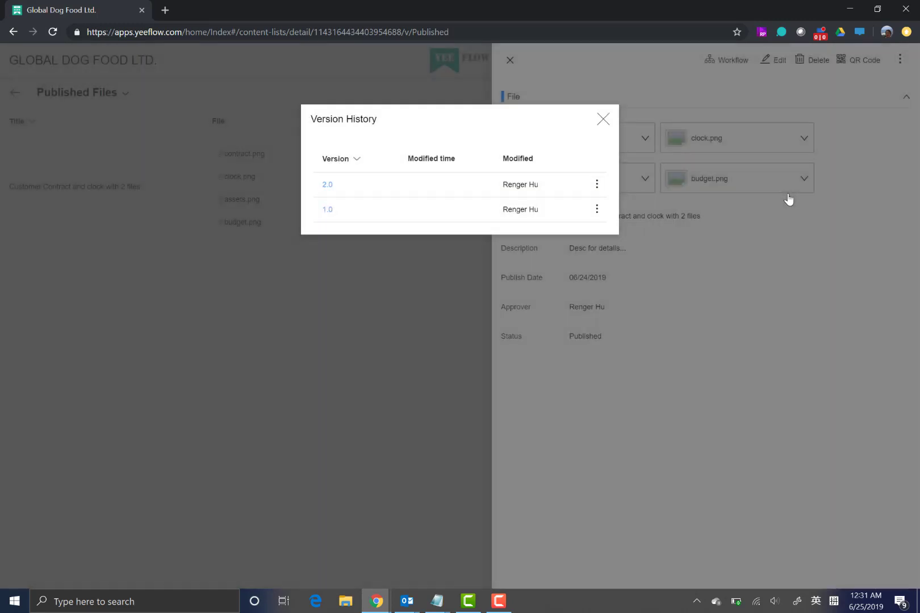
Step: Check the actions offered for version 1.0, and close the version history and the item without restoring
click(596, 209)
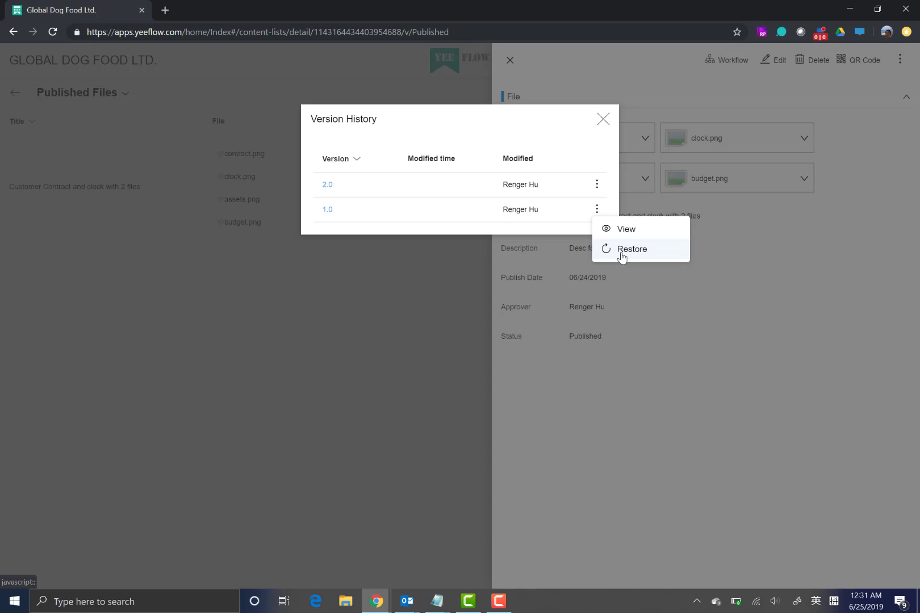
click(602, 120)
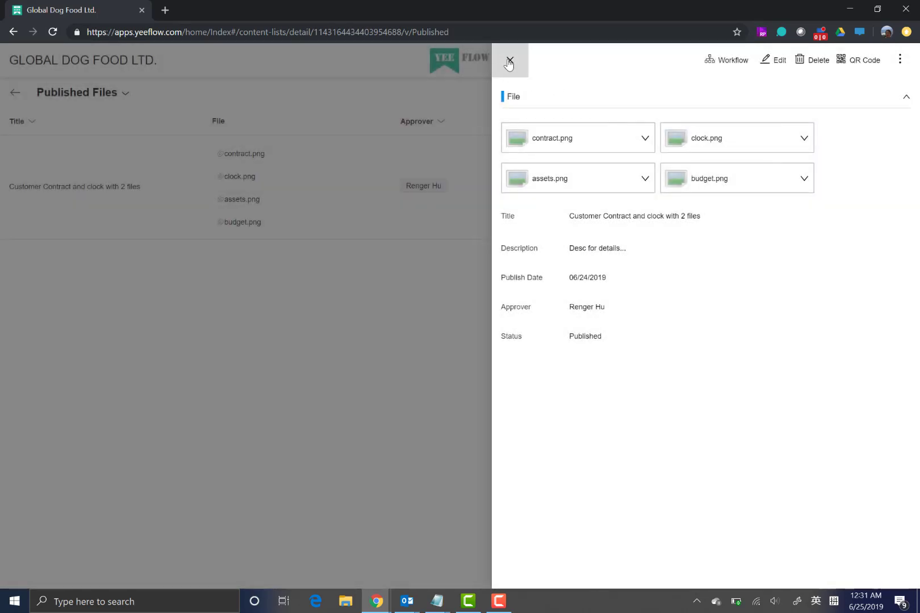
click(508, 62)
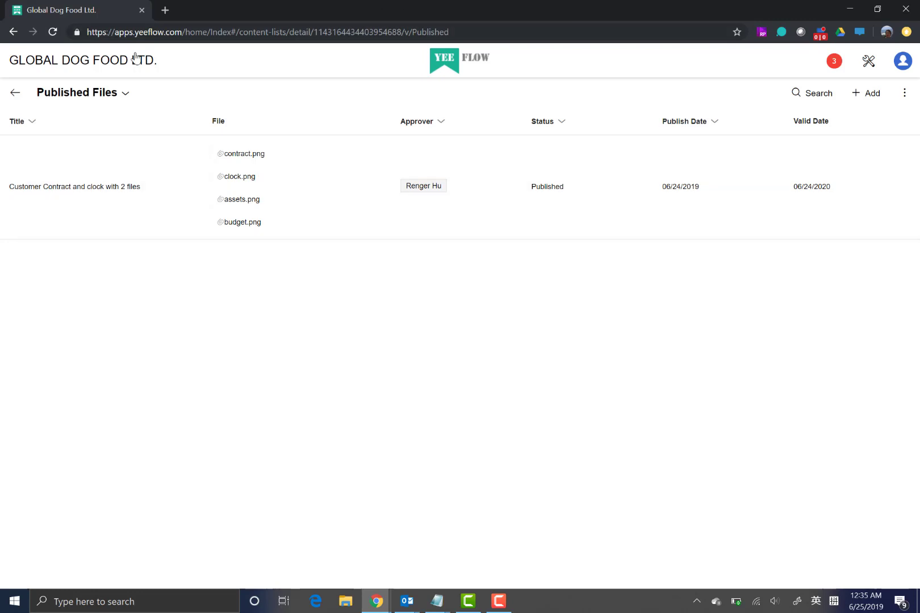
Step: Leave the Published Files view for Draft Files and open the document list's settings
click(15, 94)
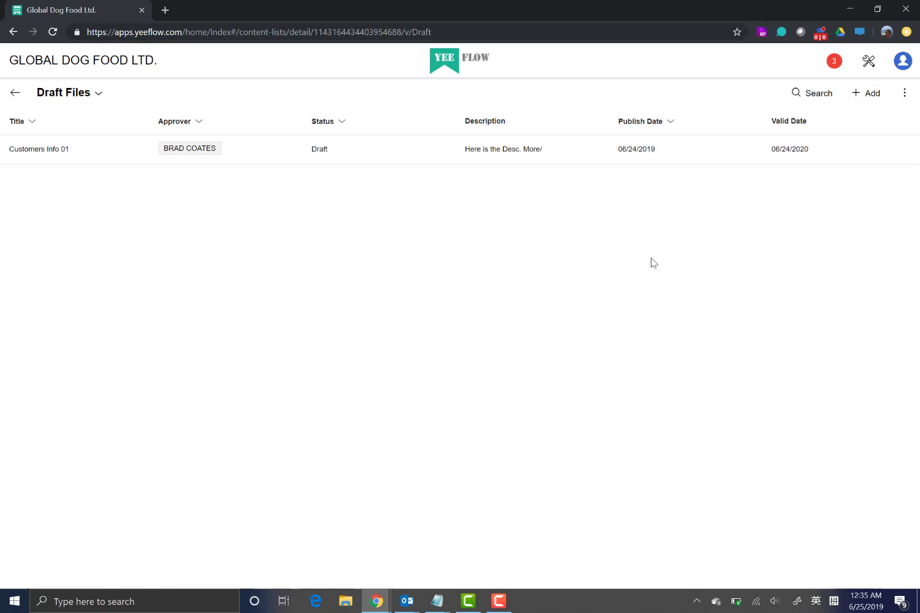
click(902, 104)
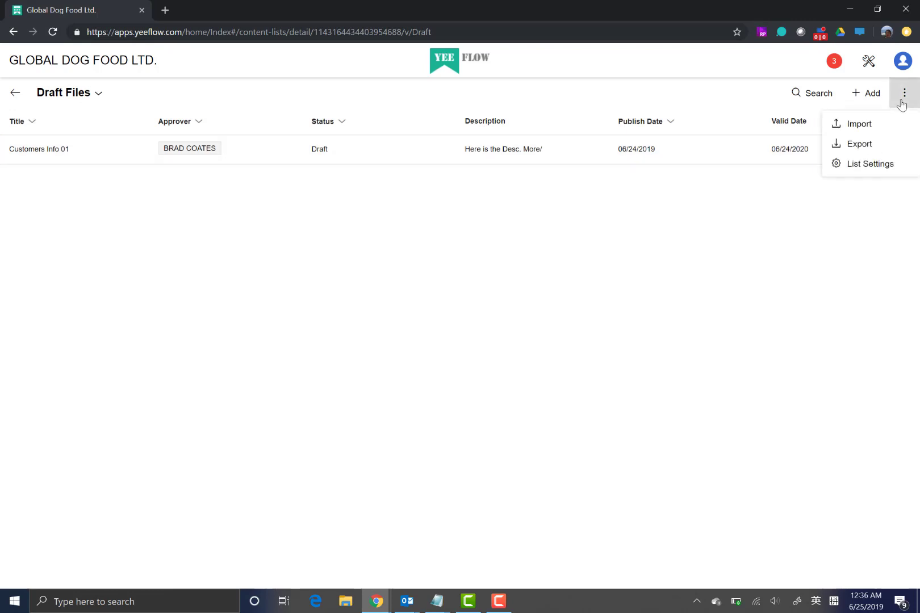
click(883, 163)
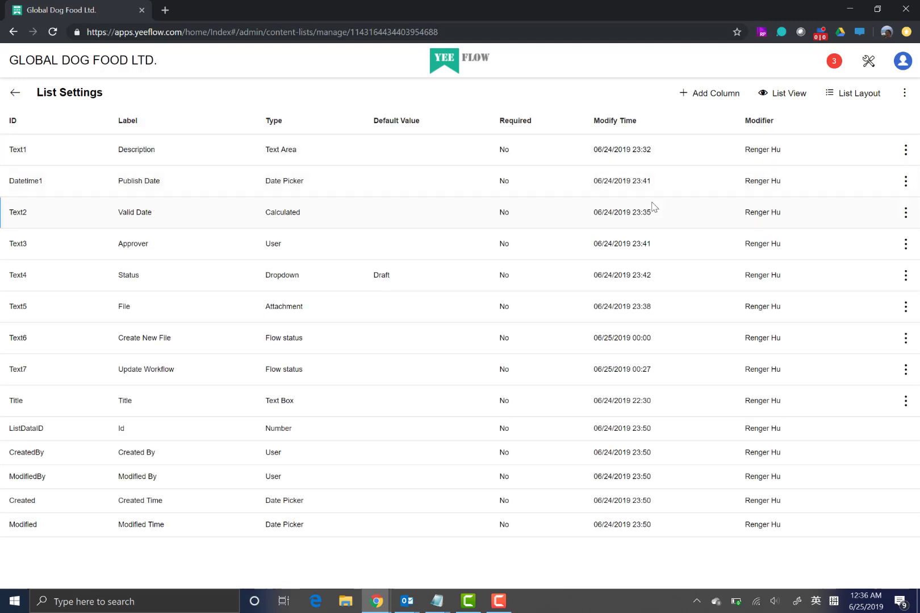
Step: Add a new layout named "Document View" to the document list and open it for editing
click(849, 104)
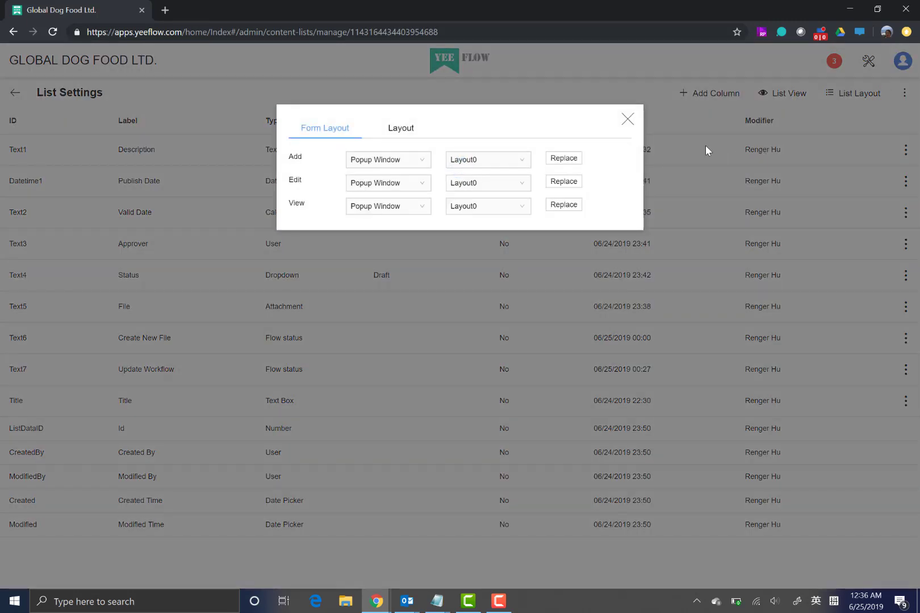
click(406, 136)
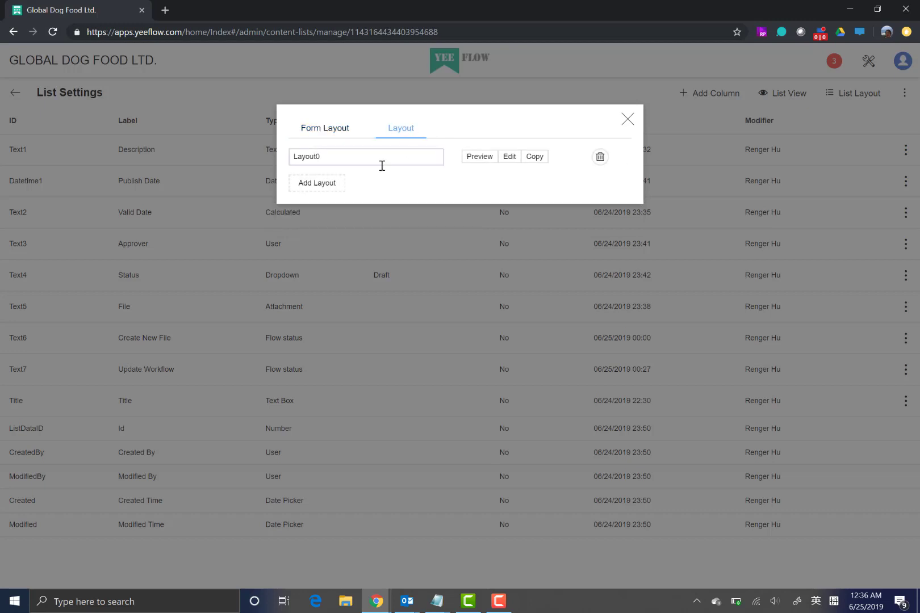
click(325, 191)
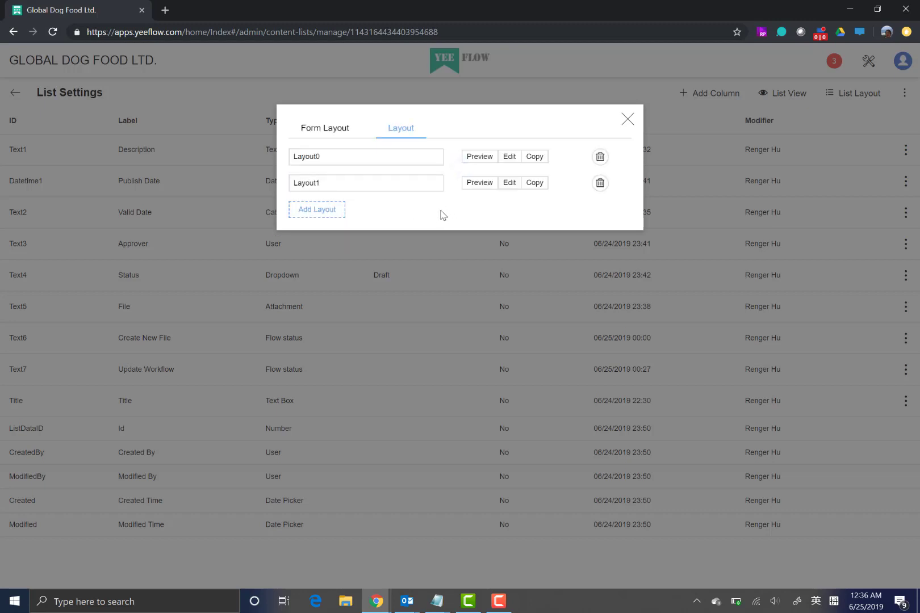
click(365, 185)
double_click(310, 181)
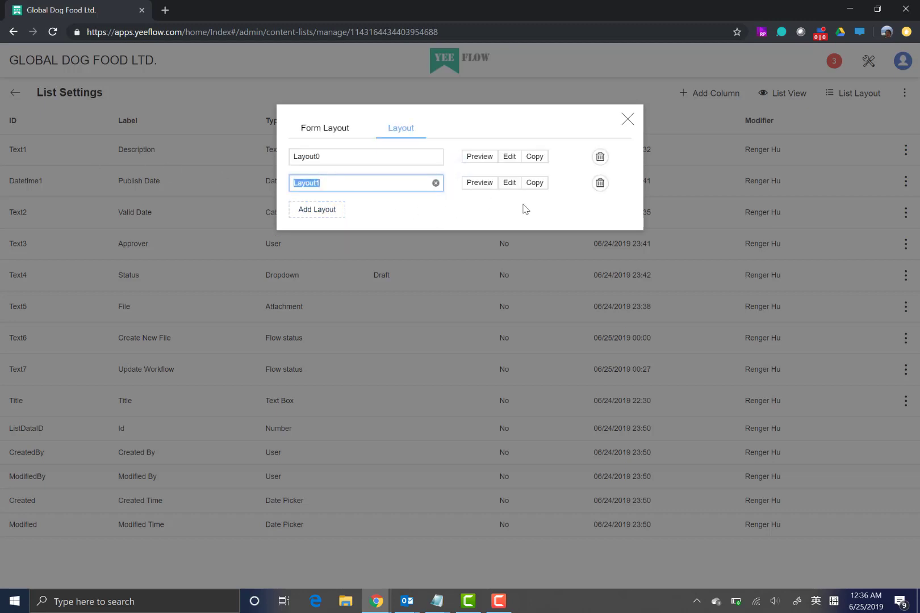
text(Document View)
click(510, 182)
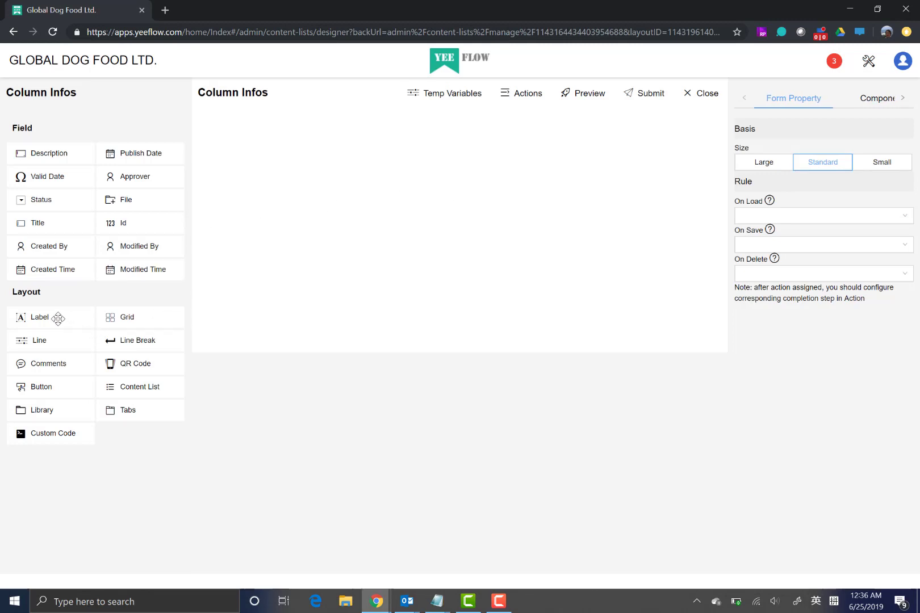
Step: Place a Label component on the empty layout and bind its content to the Title list field as a variable
drag(58, 318, 290, 147)
click(262, 136)
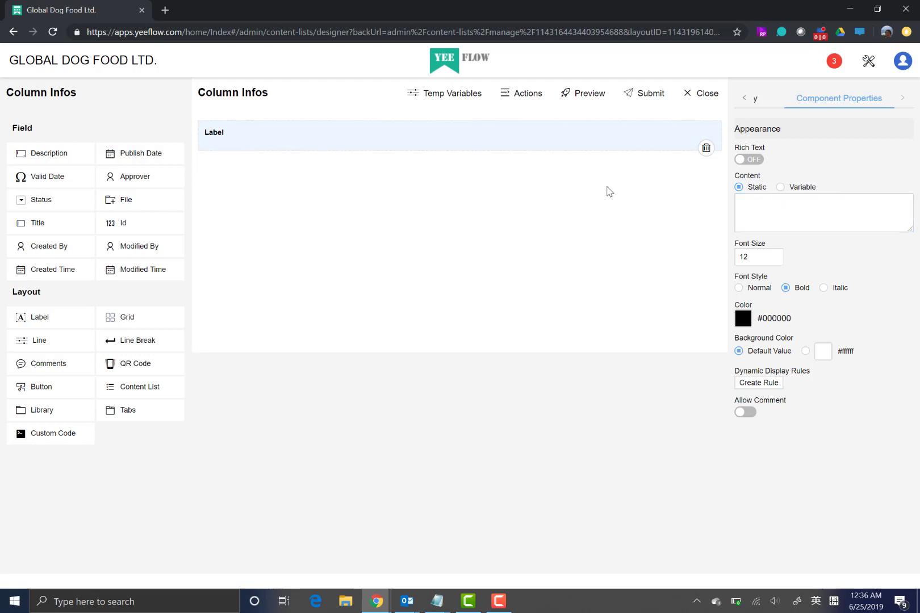
click(780, 187)
click(903, 203)
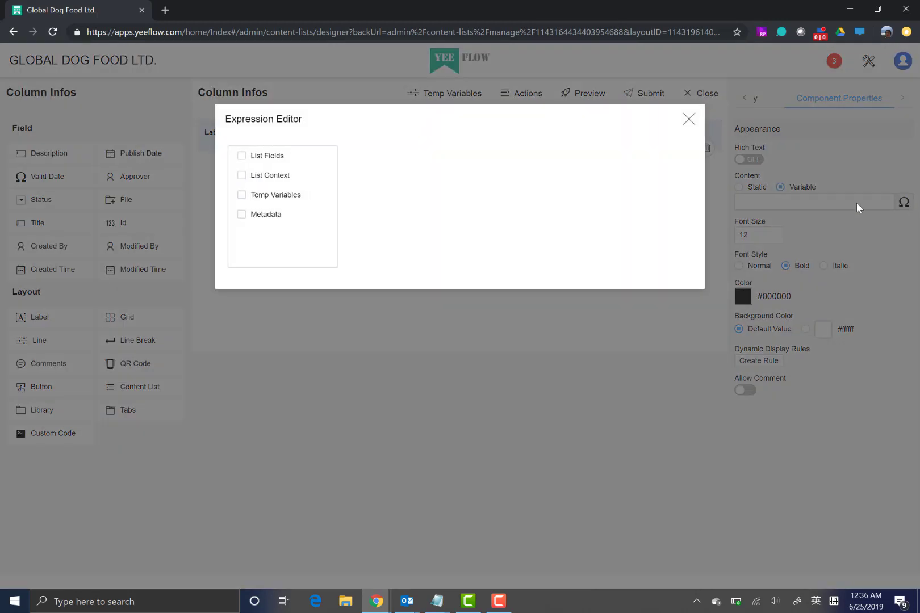
click(282, 159)
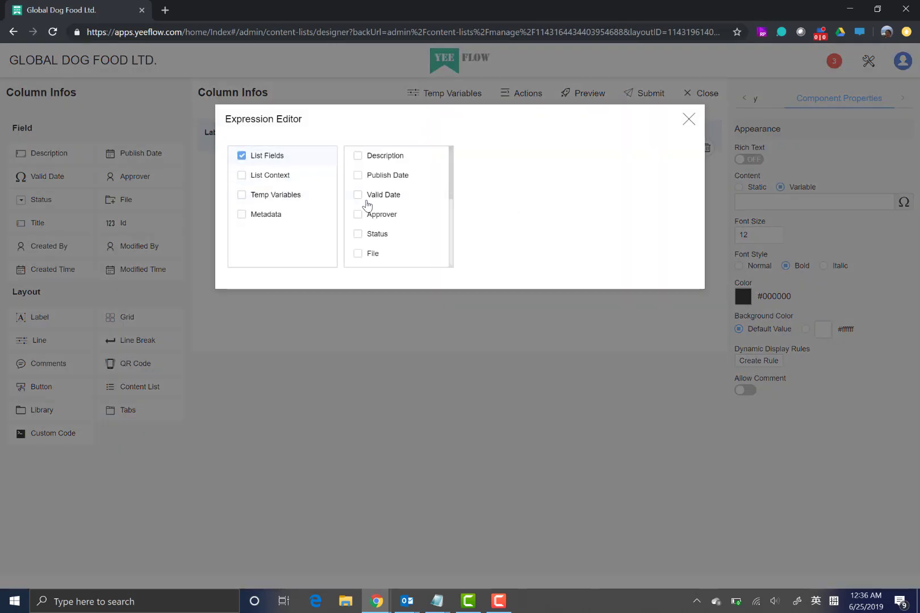
scroll(406, 240, down, 1)
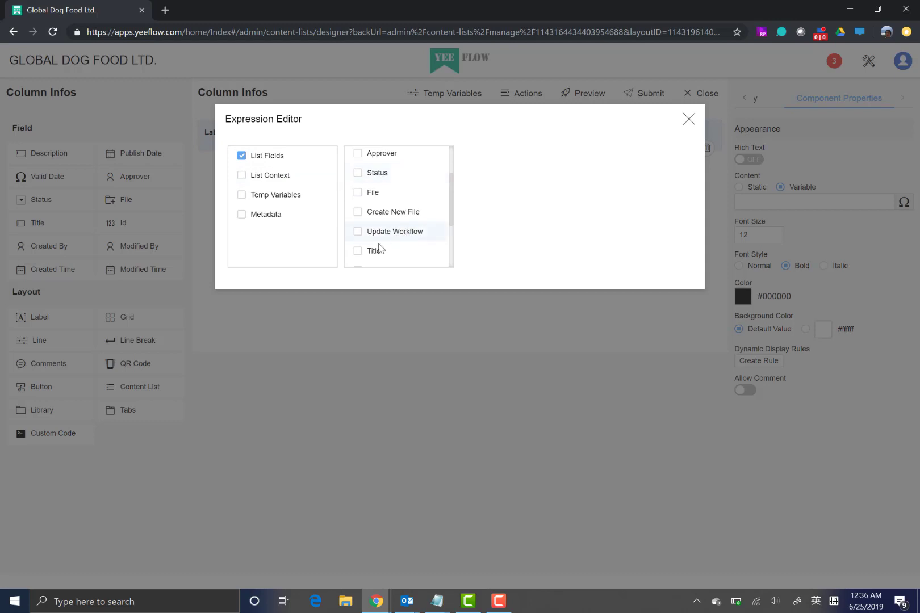
click(372, 250)
click(437, 260)
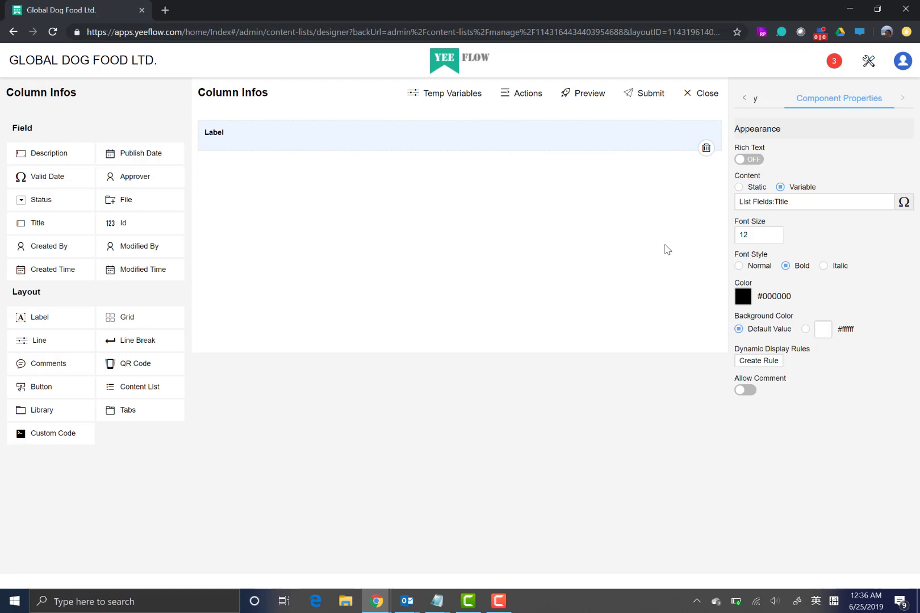
Step: Set the label's text color to red #d0021b and its font size to 25
click(745, 299)
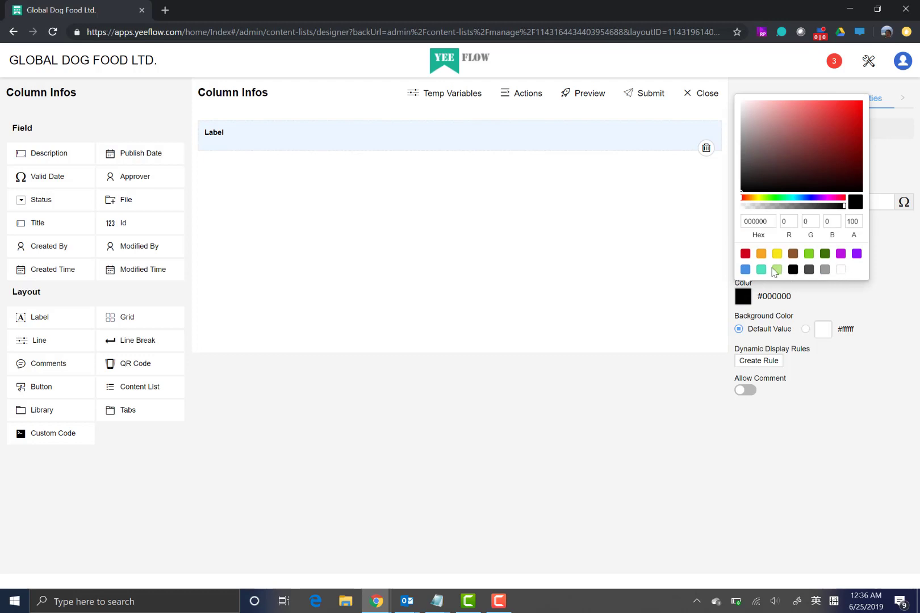
click(745, 254)
click(841, 396)
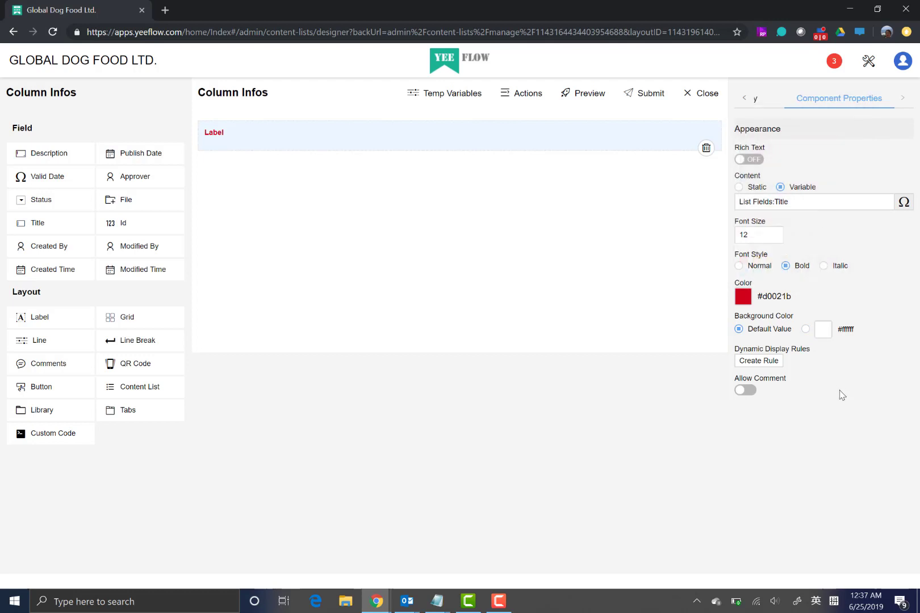
click(748, 233)
key(BackSpace)
key(BackSpace)
text(60)
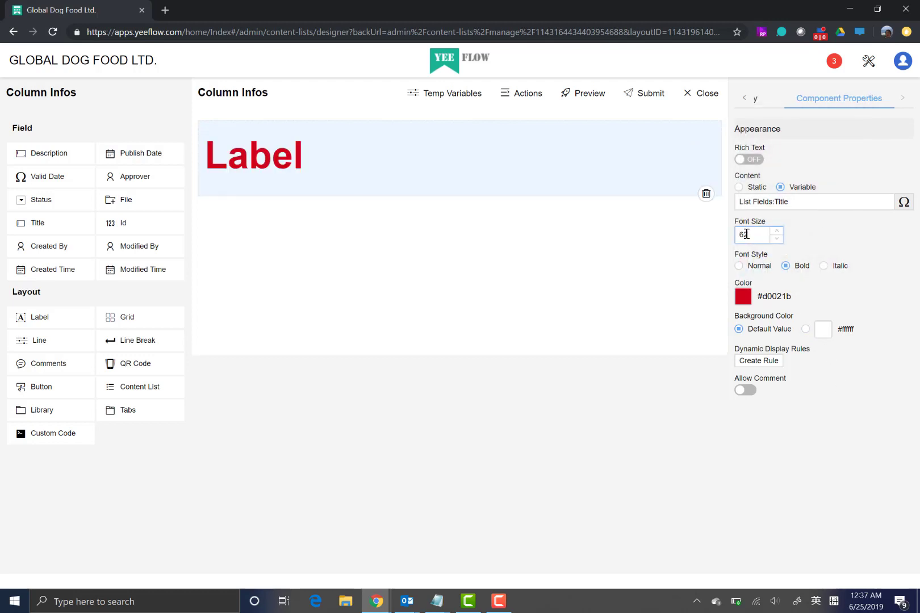
key(BackSpace)
key(BackSpace)
text(25)
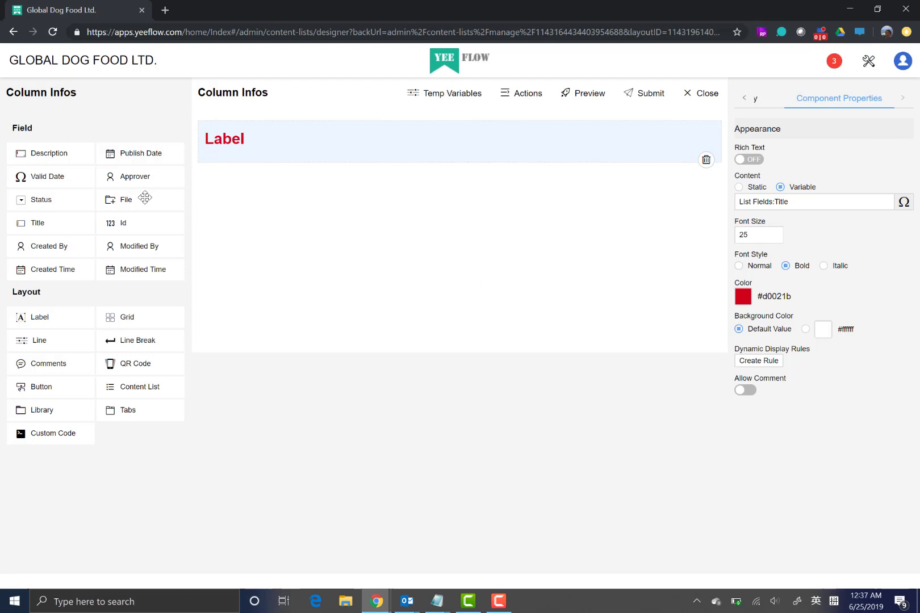
Step: Add the File, Description, Status, Publish Date, Approver and Valid Date fields plus a Comments component below the label, and submit the layout
drag(145, 197, 253, 192)
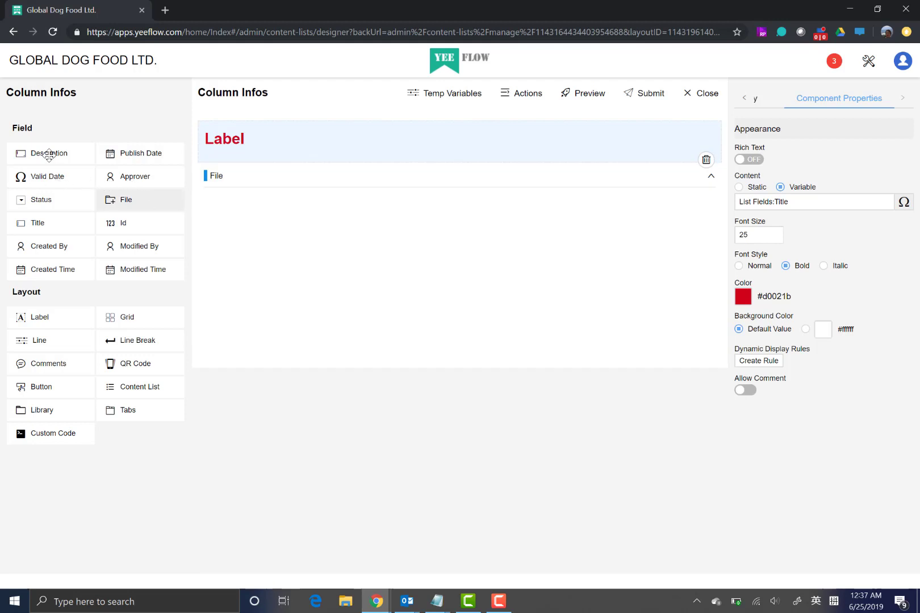
drag(49, 154, 259, 218)
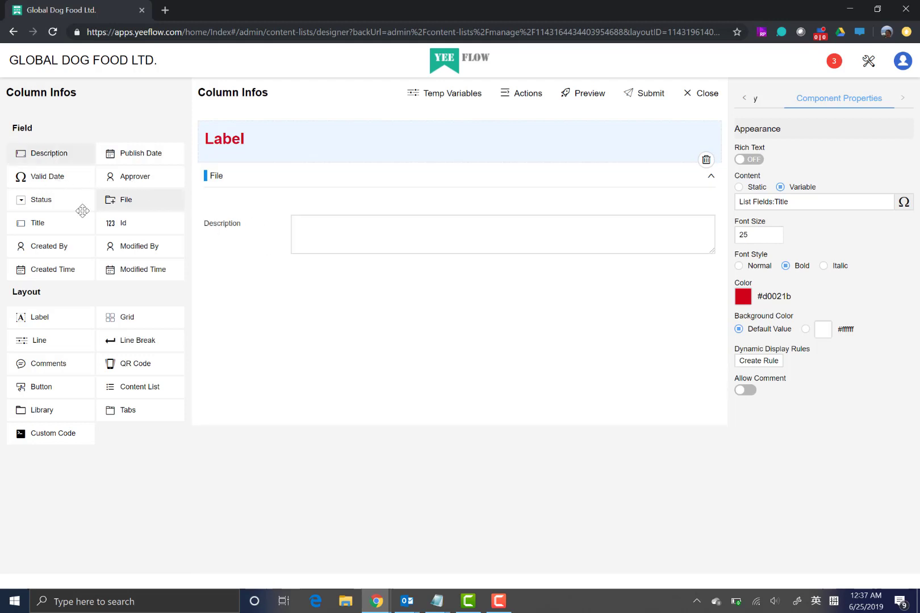
drag(56, 200, 284, 285)
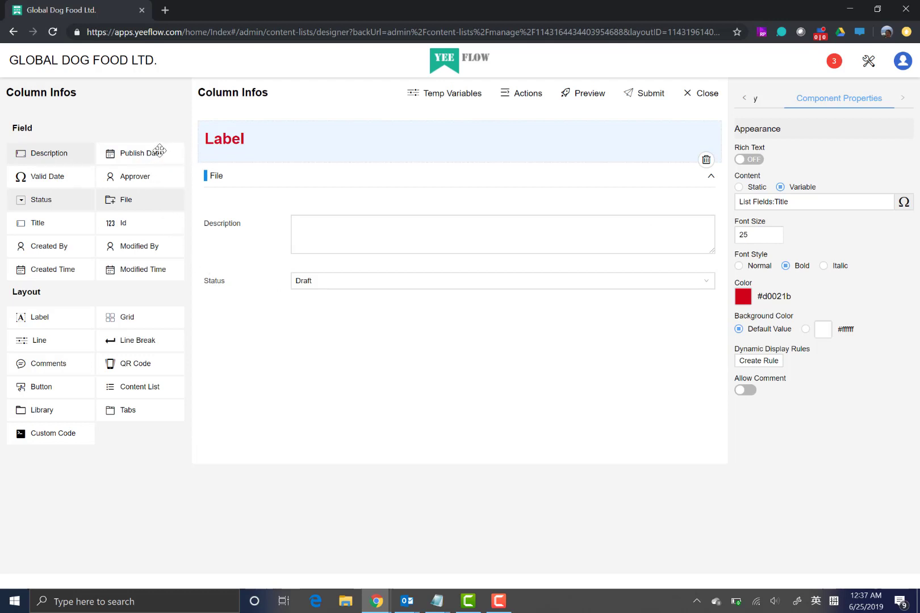
drag(159, 151, 261, 314)
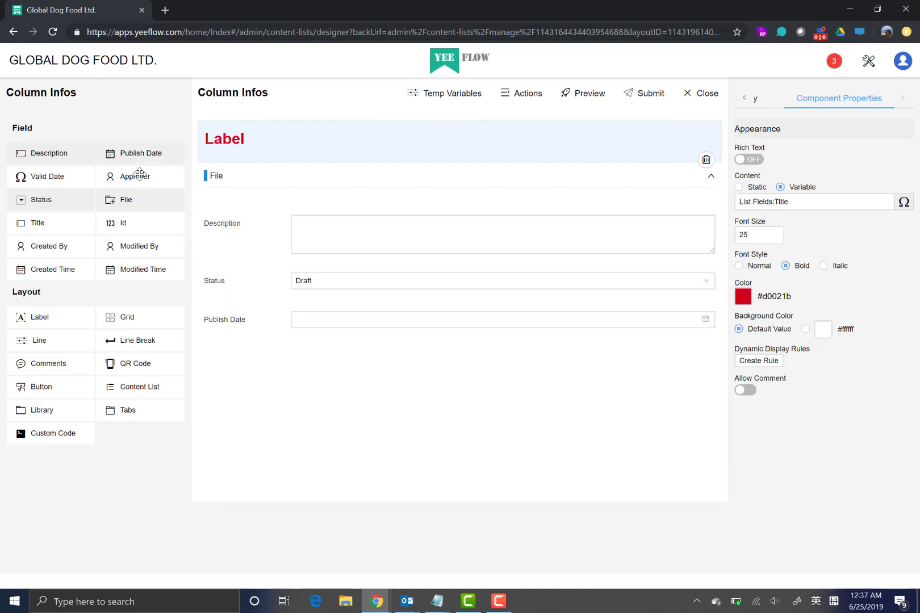
drag(134, 176, 236, 364)
drag(68, 176, 257, 401)
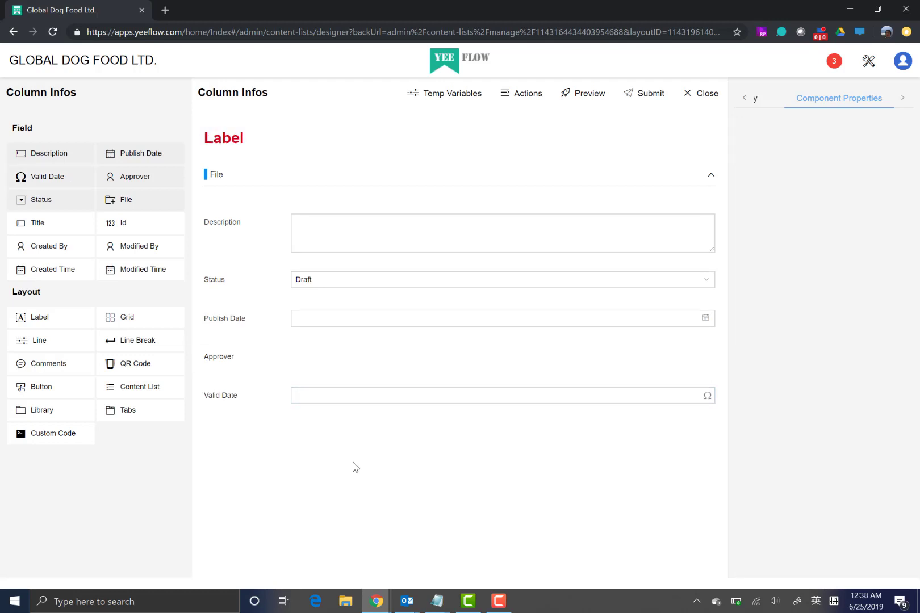
drag(68, 366, 282, 471)
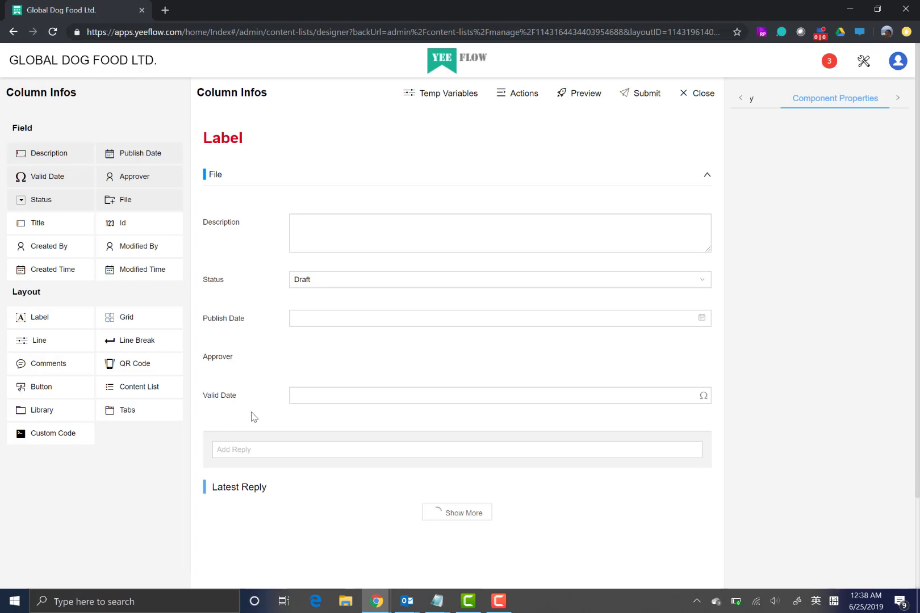
click(642, 100)
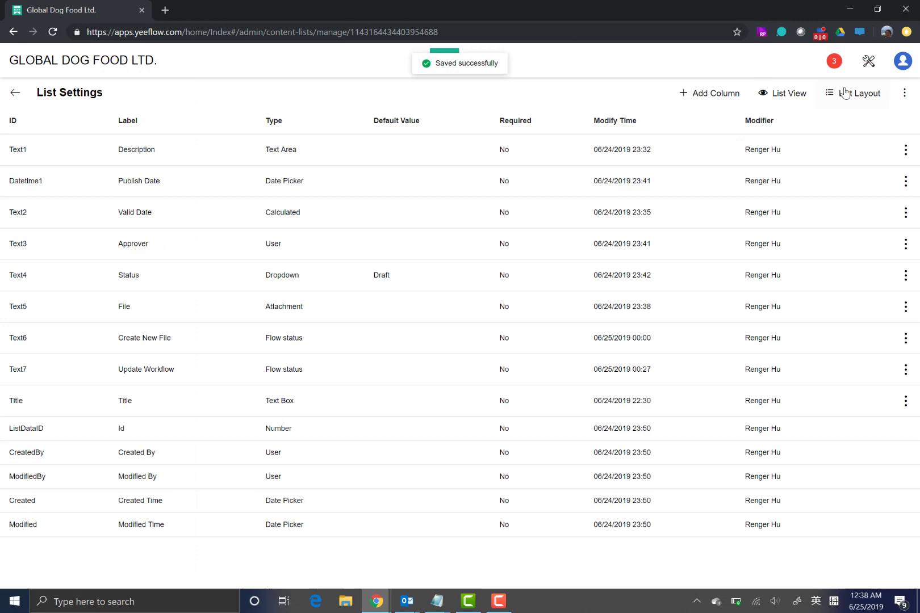
Step: Assign the Document View layout to the list's View form, save the assignment and close the layout settings
click(845, 93)
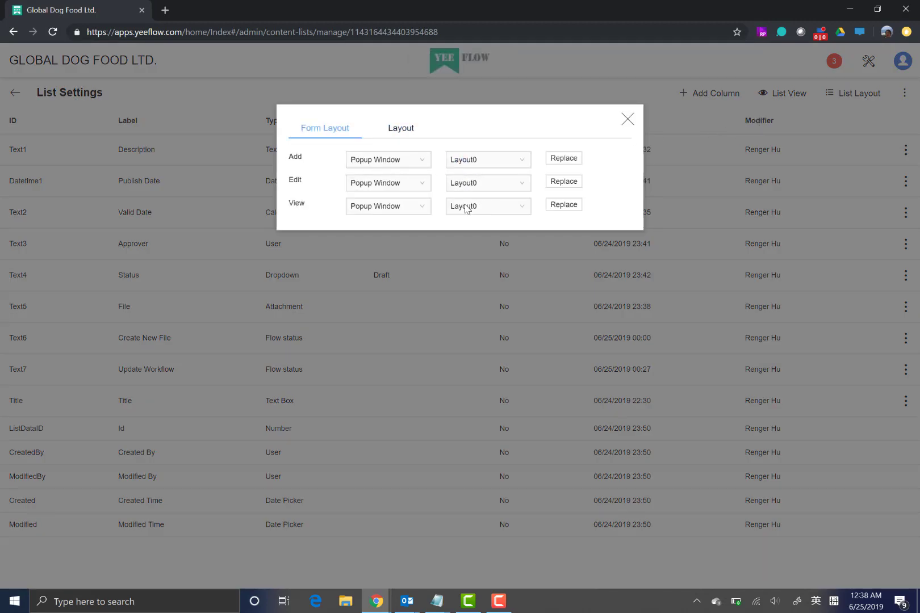
click(555, 205)
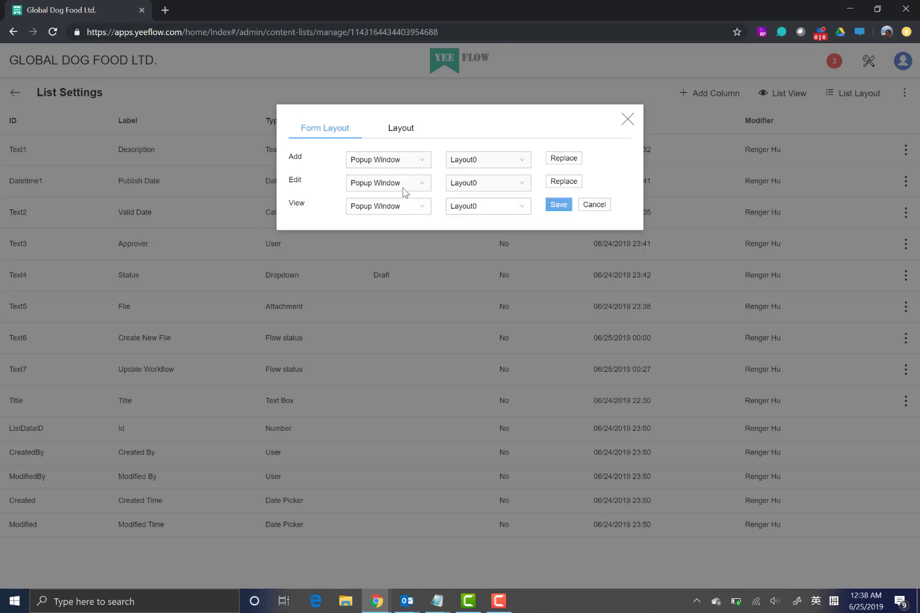
click(487, 209)
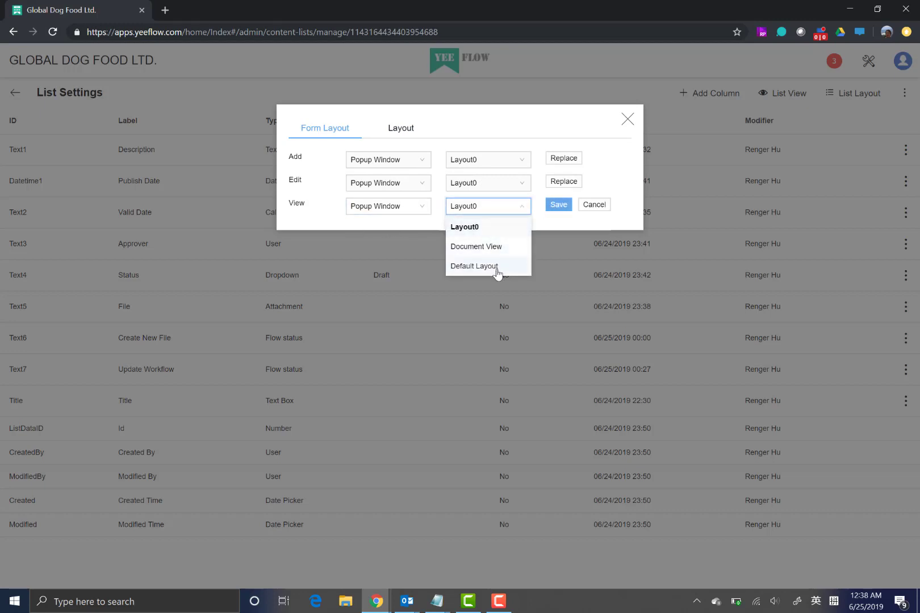
click(487, 247)
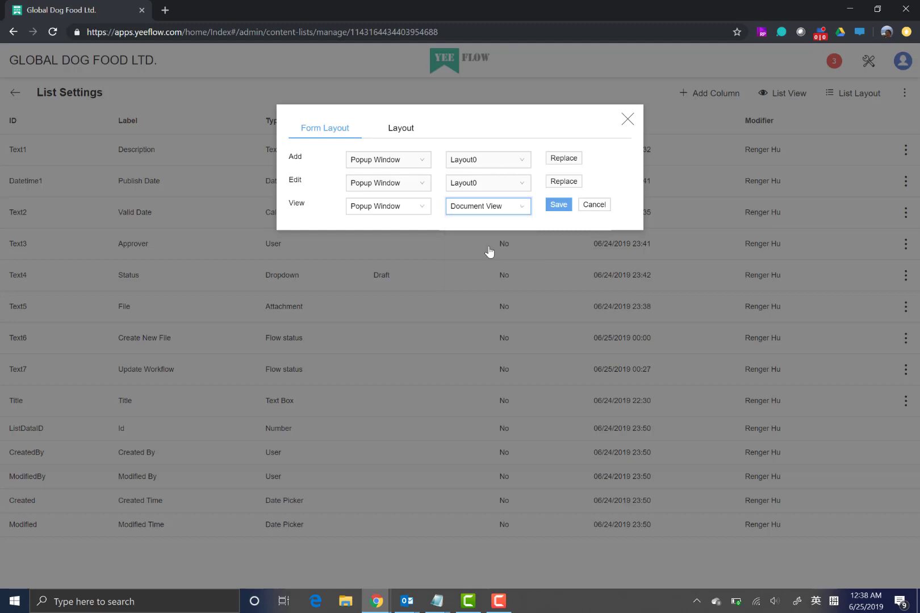
click(556, 207)
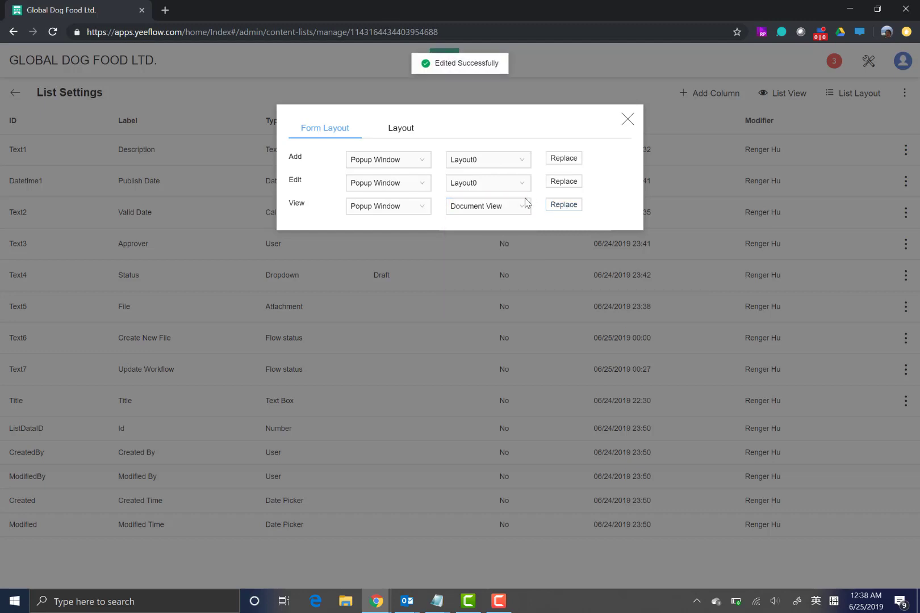
click(627, 121)
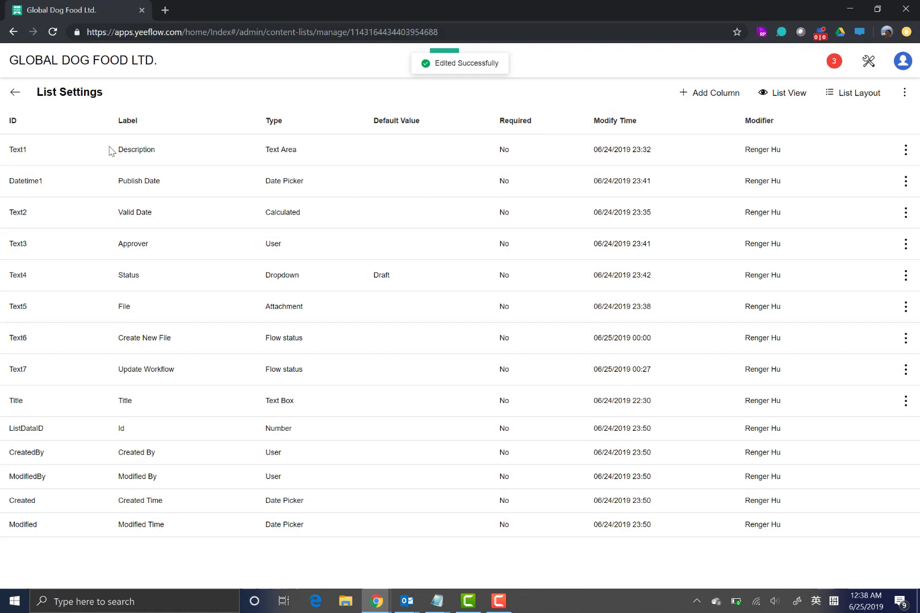
Step: Open the Customers Info 01 item from Draft Files and submit the comment "Nice Document..." on it
click(15, 93)
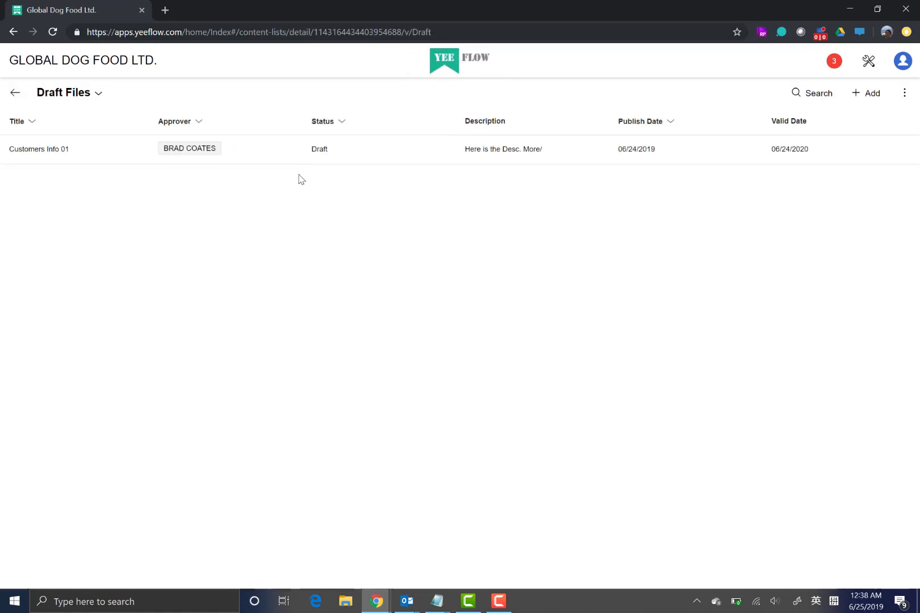
click(279, 147)
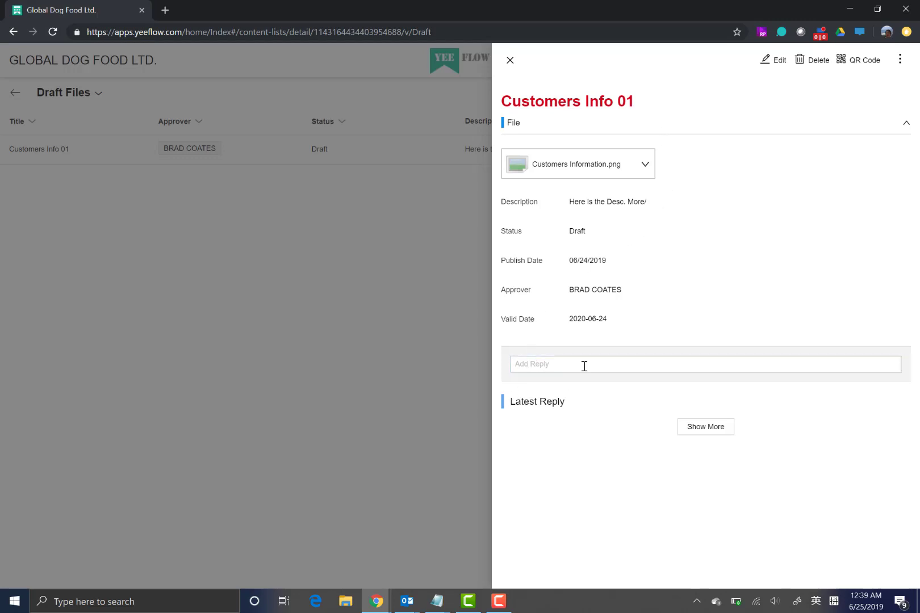
click(559, 368)
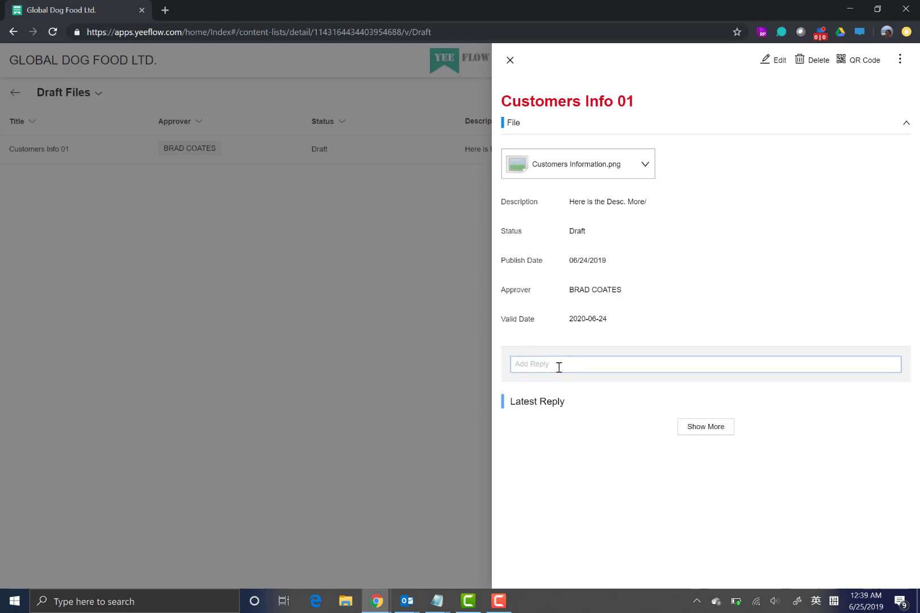
click(557, 364)
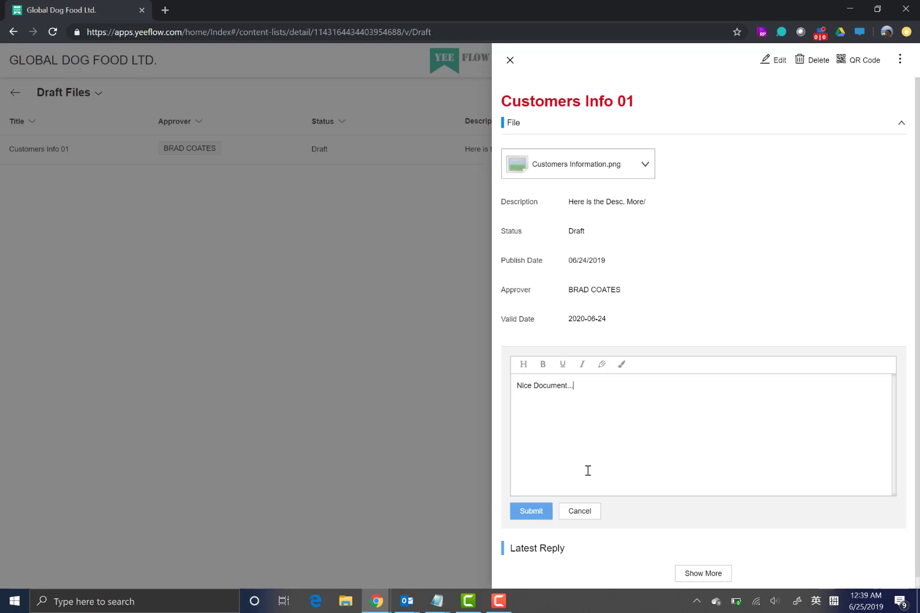
click(532, 514)
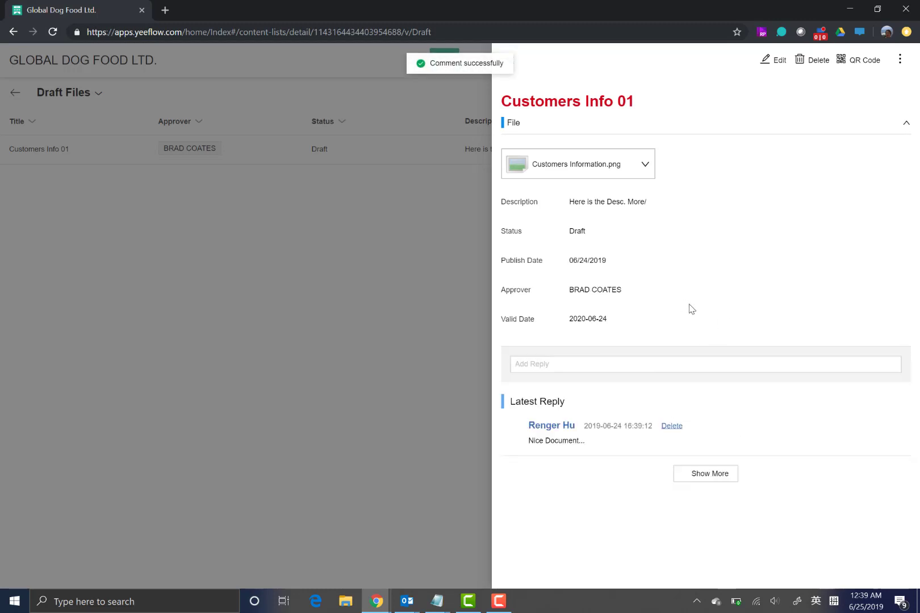
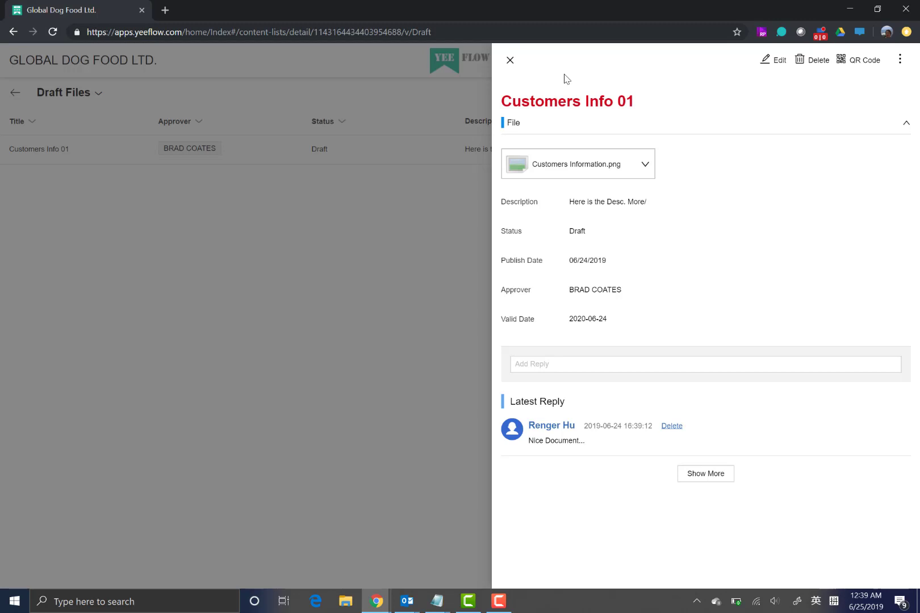
Step: Close the Customers Info 01 item and open the document list's settings
click(510, 61)
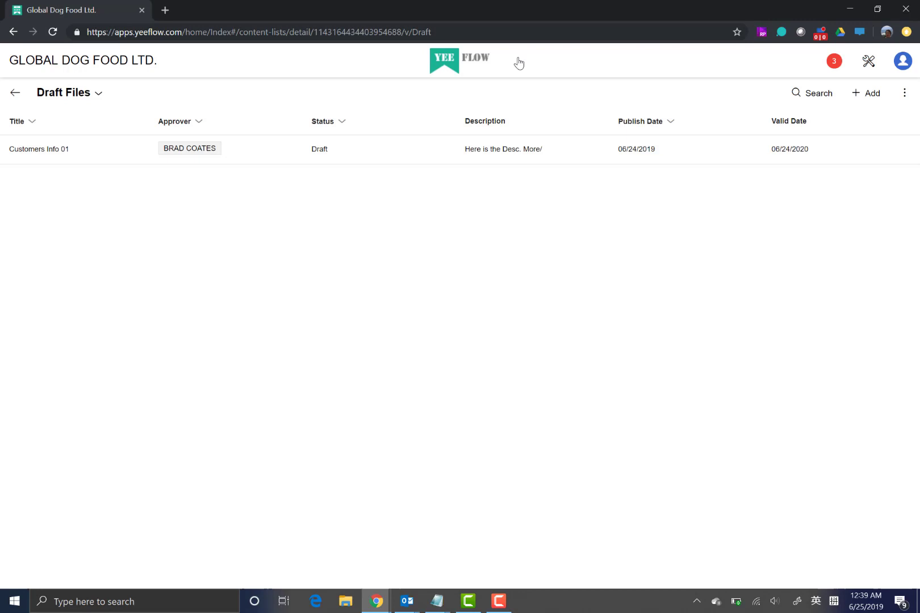
click(902, 96)
click(882, 164)
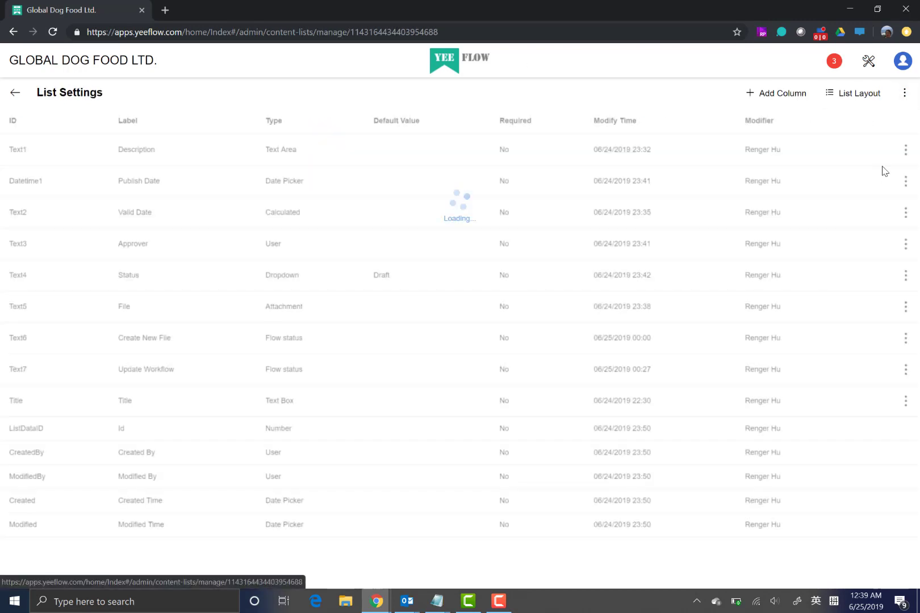
Step: Open the Document View layout of the list for editing
click(844, 98)
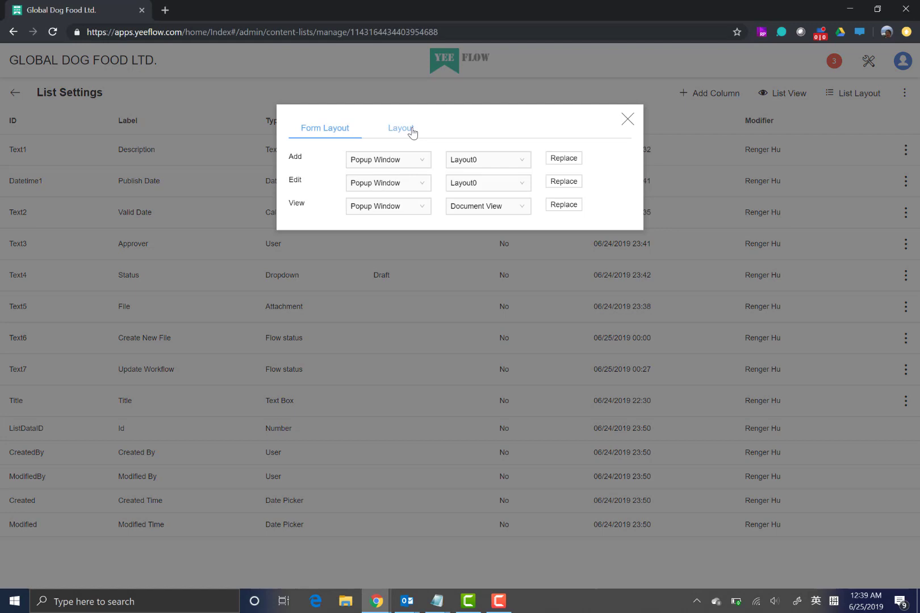
click(412, 133)
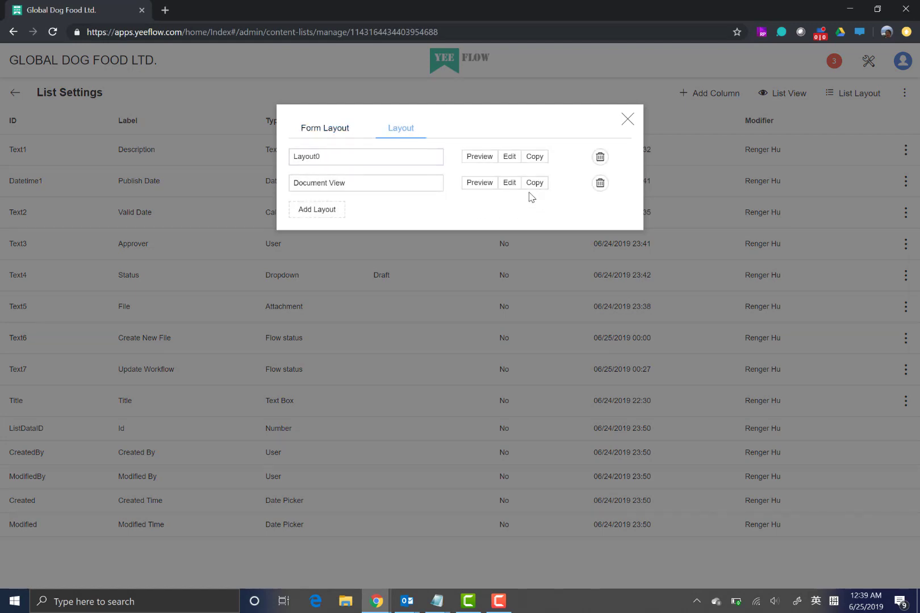
click(510, 183)
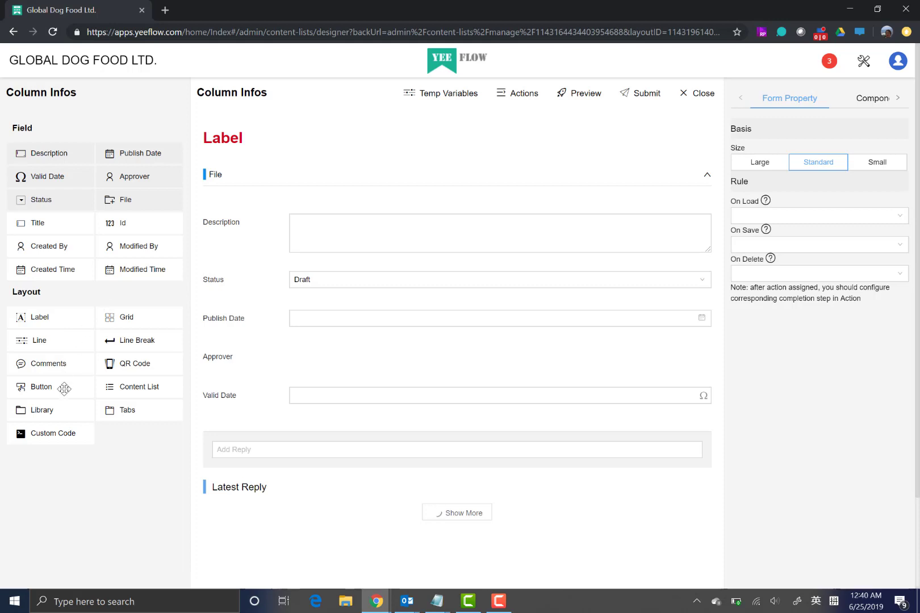
Step: Add a Button component between the label and the File field and label it "Start New Workflow"
drag(65, 388, 404, 176)
click(269, 185)
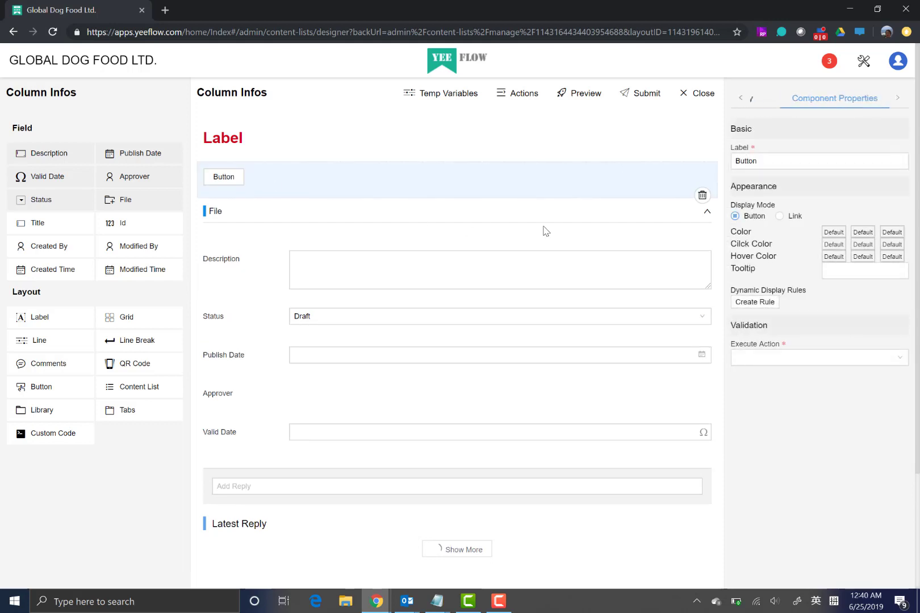
click(779, 162)
drag(780, 162, 634, 159)
text(St)
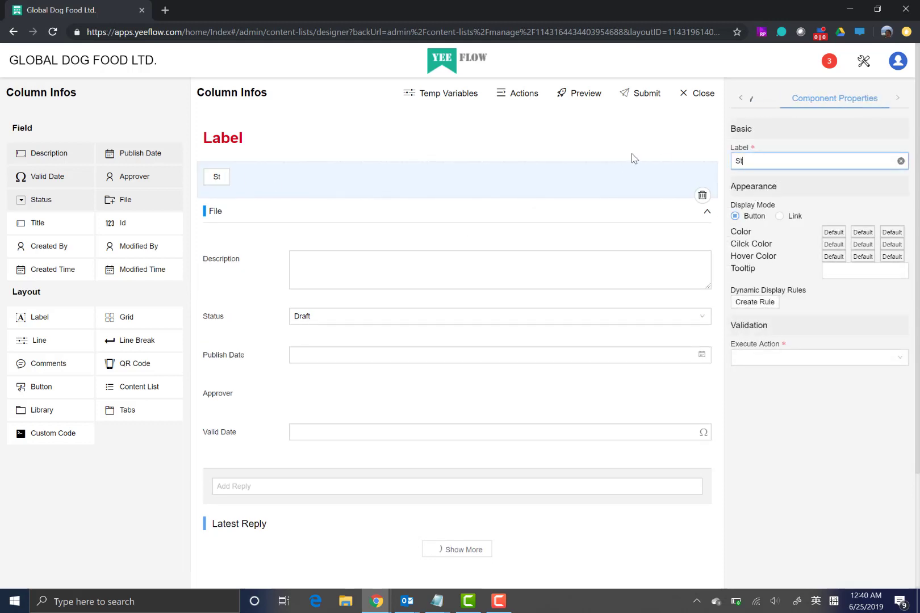
text(art New )
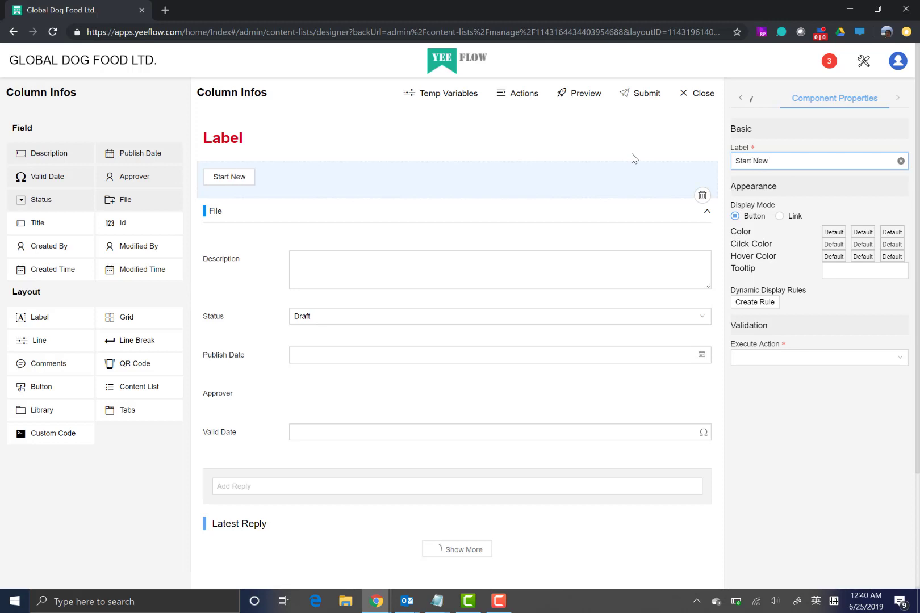
text(Workflow)
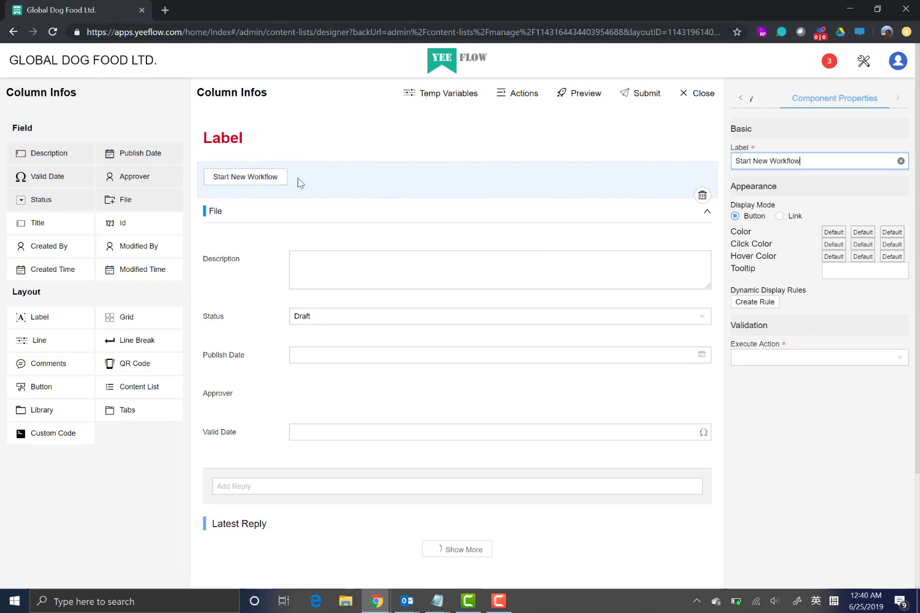
Step: Create a new form action and add a first step of type Confirm Dialog to it
click(521, 100)
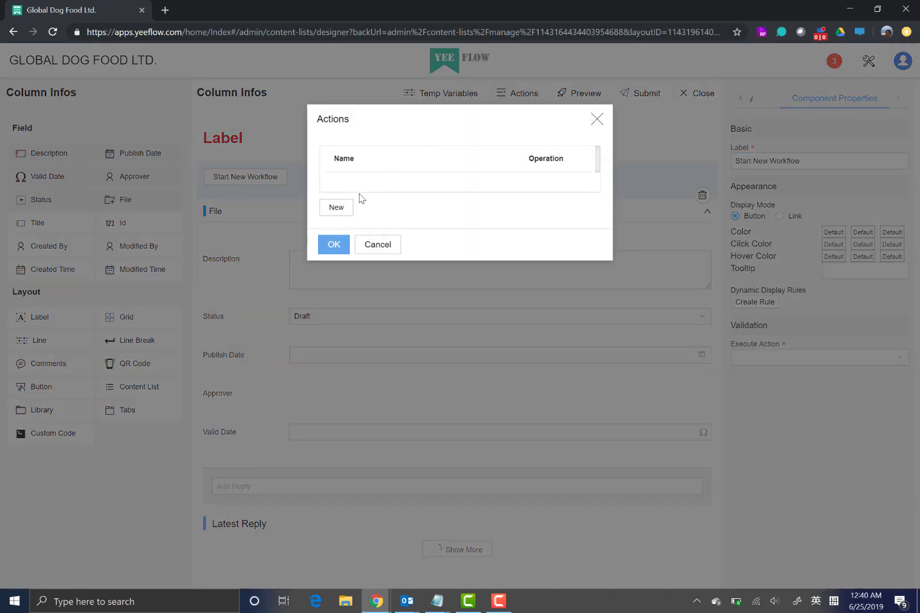
click(337, 209)
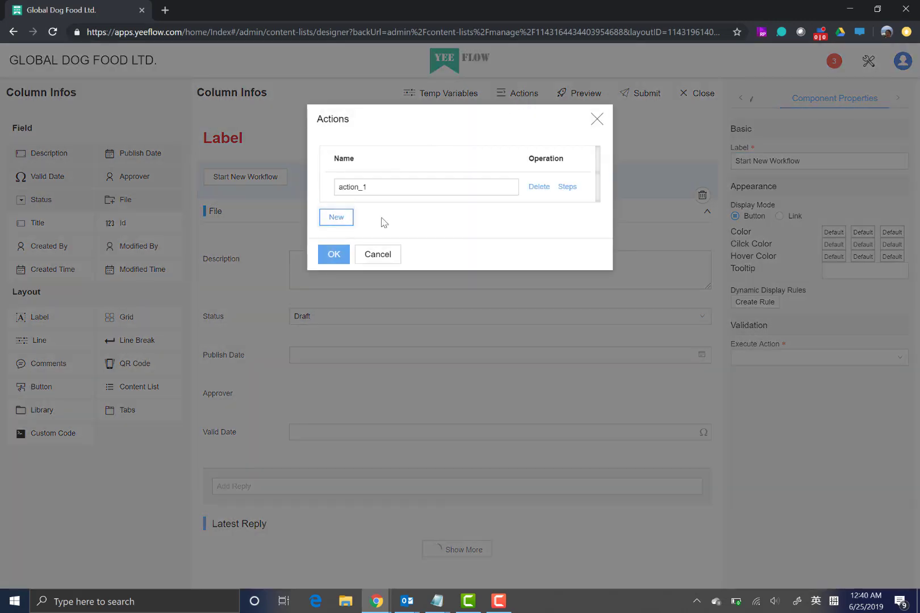
click(567, 187)
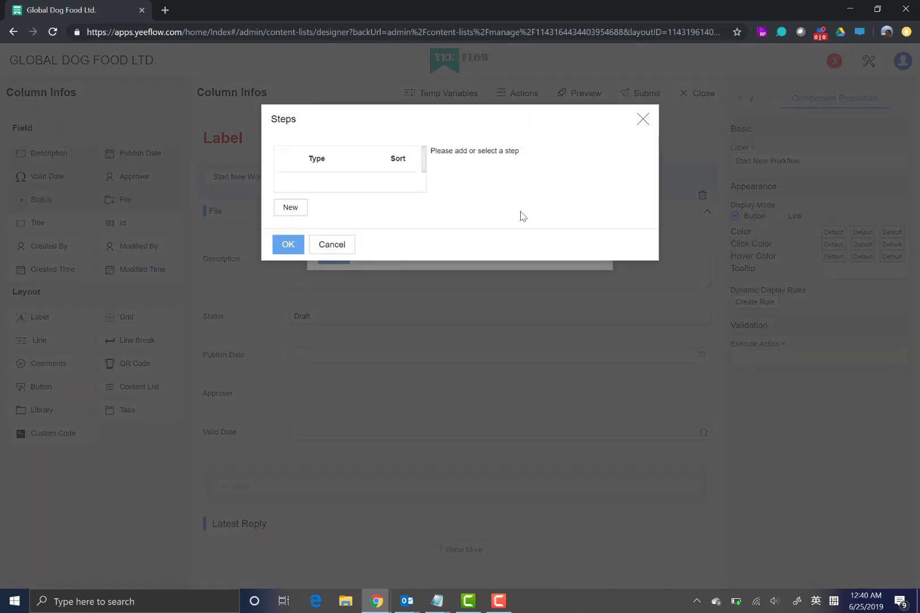
click(290, 208)
click(346, 188)
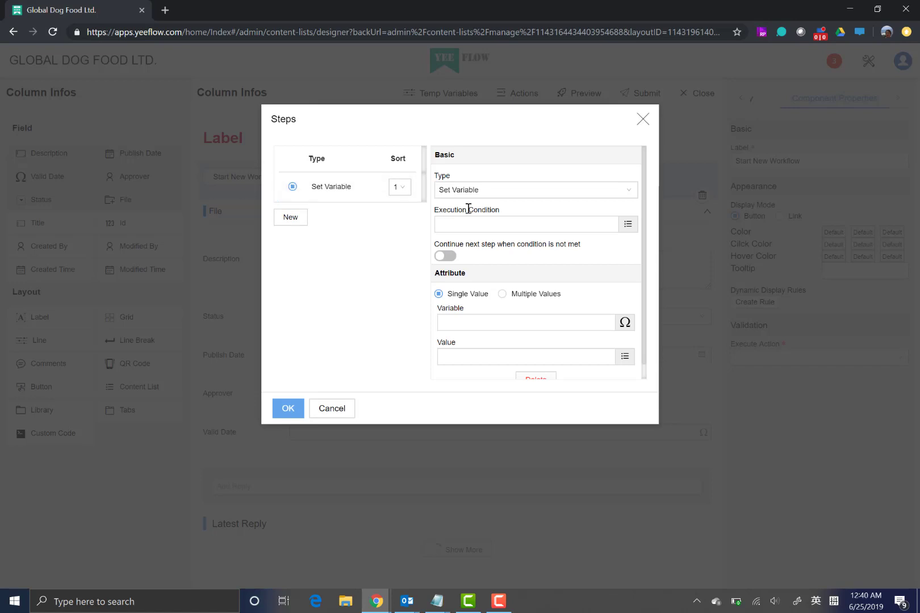
click(508, 197)
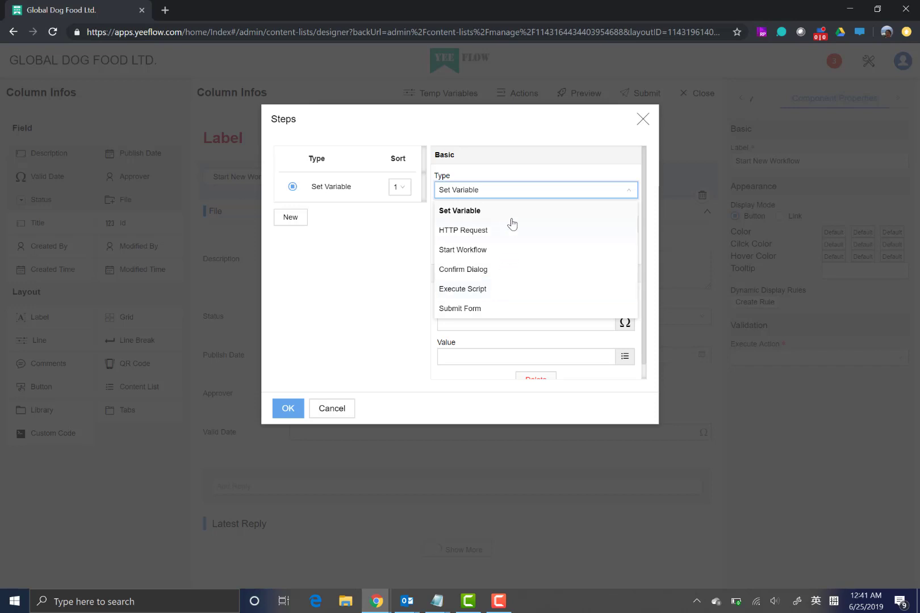
click(490, 275)
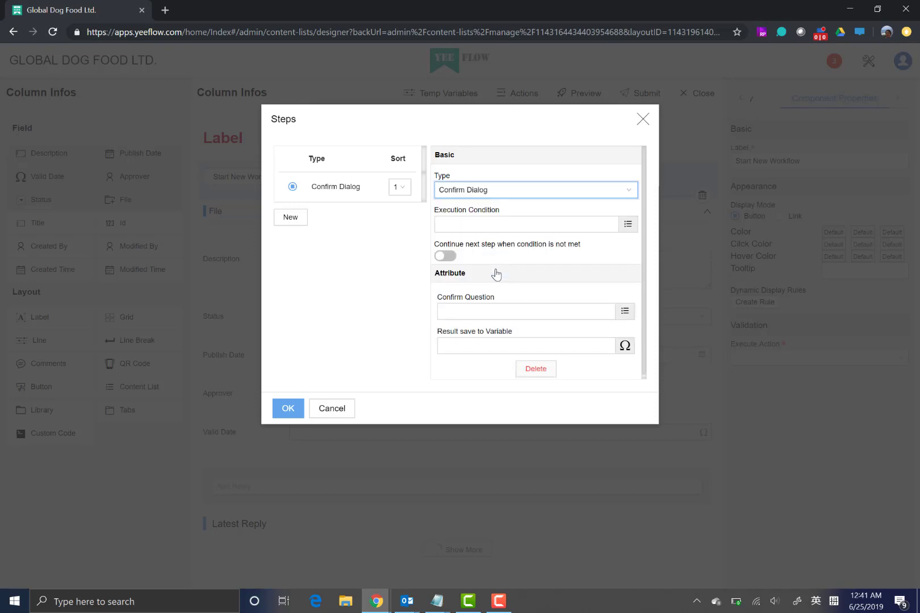
Step: Set the Confirm Dialog step's question to the text "Are you Sure?" and save the step and the action
click(521, 312)
click(521, 313)
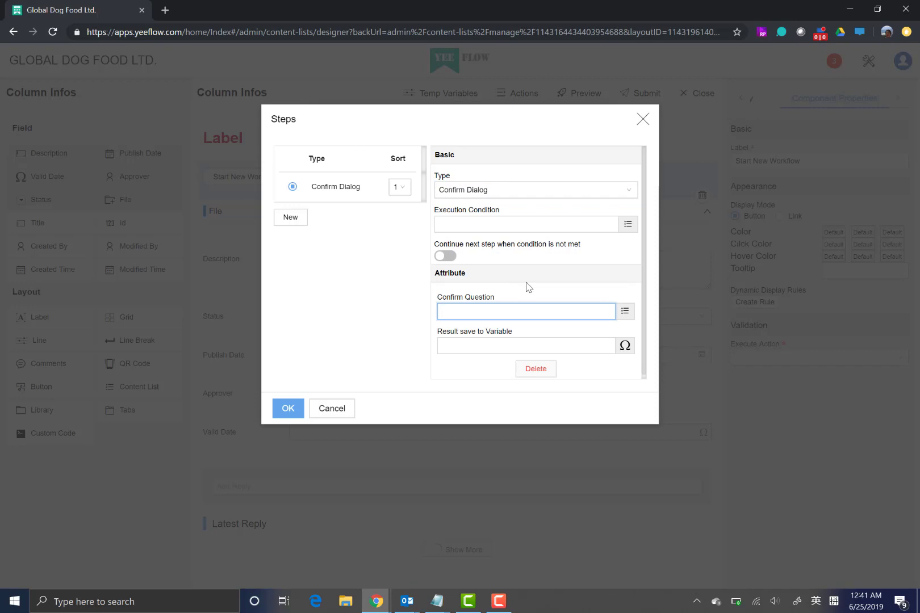
click(624, 312)
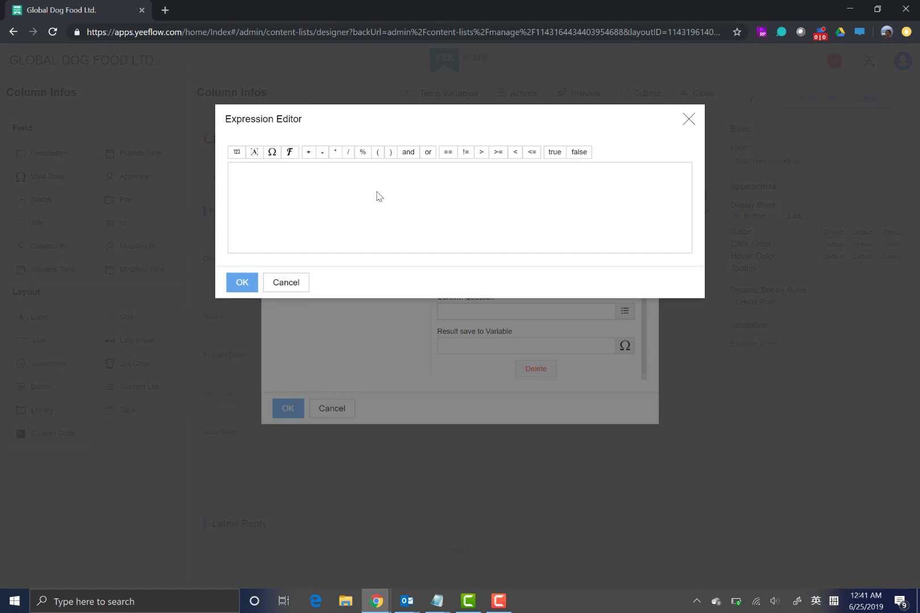
click(254, 153)
click(245, 170)
click(242, 282)
click(290, 416)
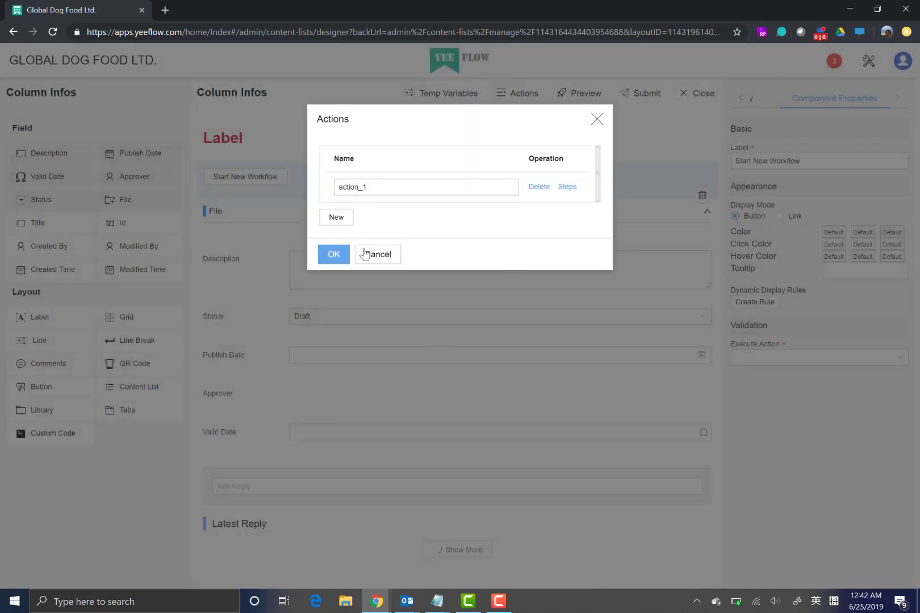
click(334, 255)
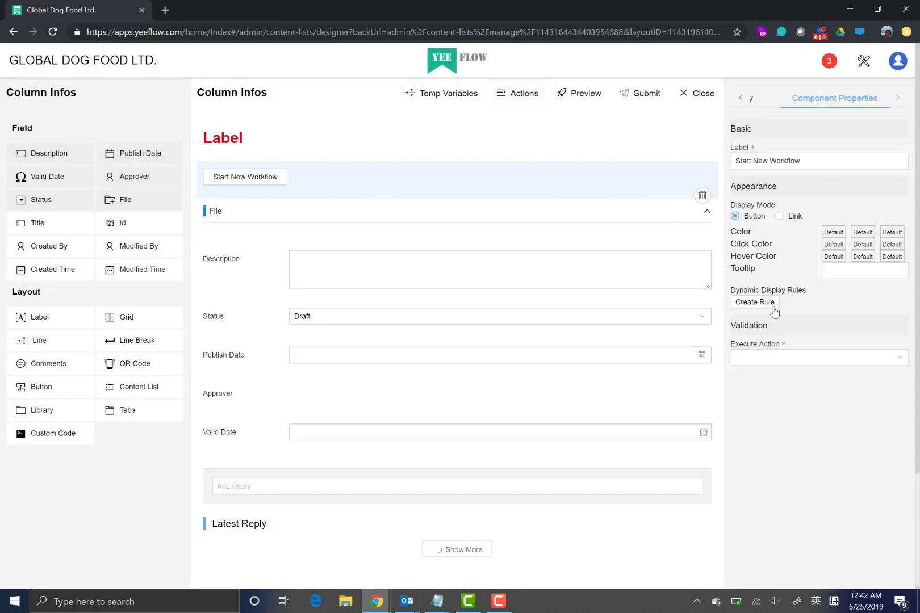
Step: Assign action_1 as the Start New Workflow button's executed action and test the button in the form preview
click(771, 362)
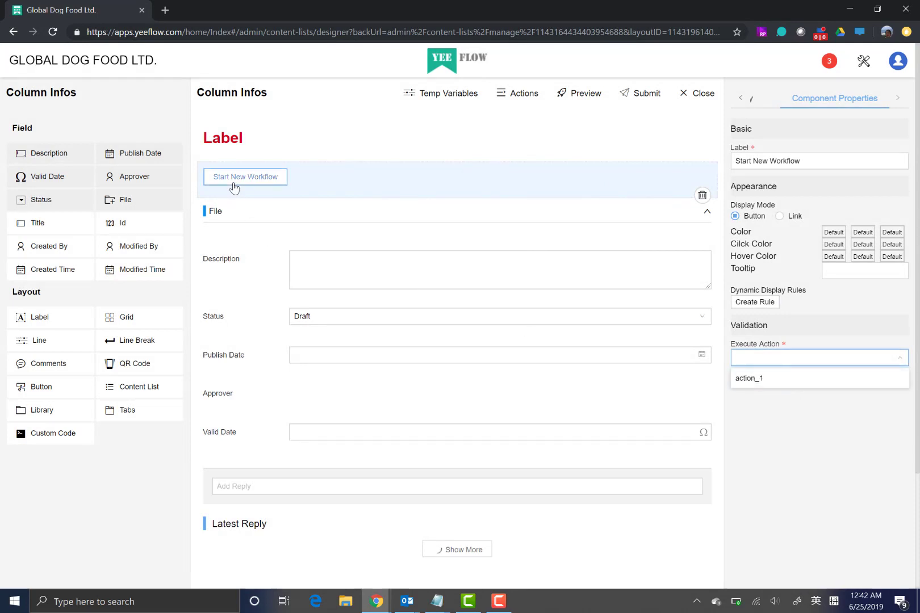
click(756, 381)
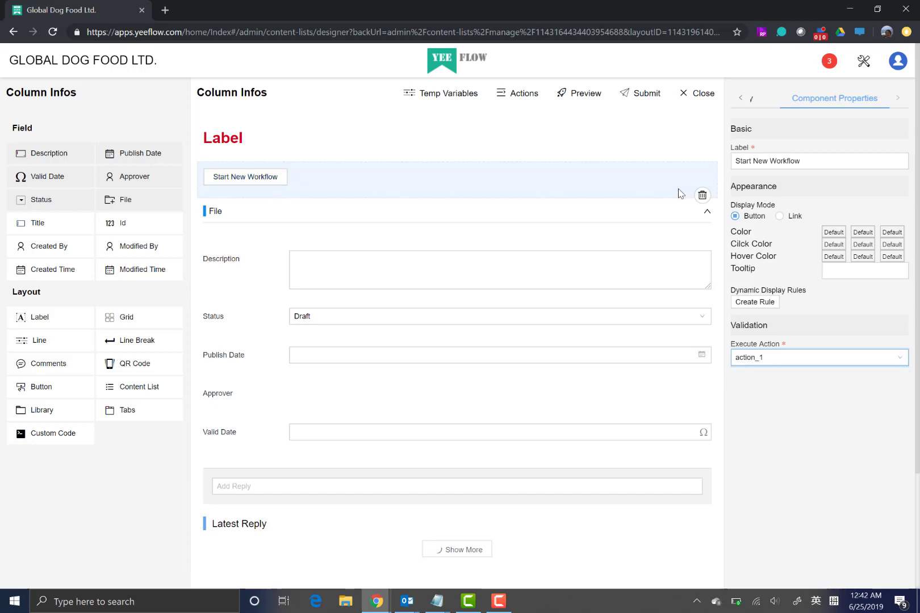
click(586, 95)
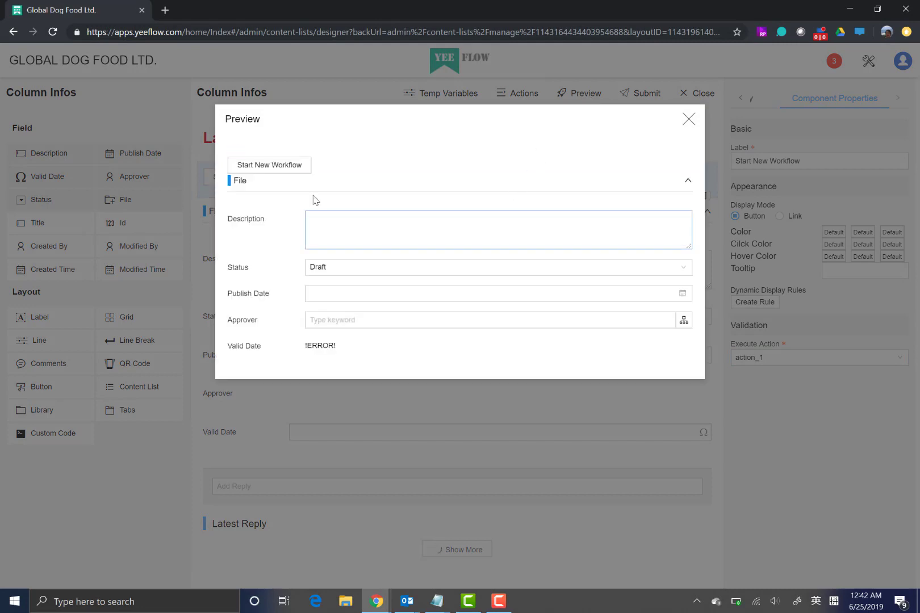
click(268, 165)
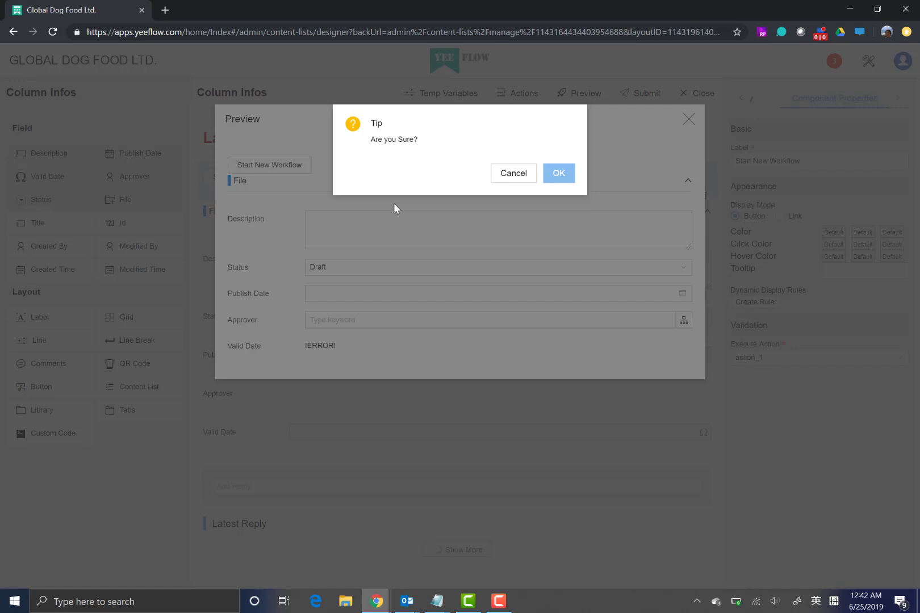
click(514, 175)
click(688, 119)
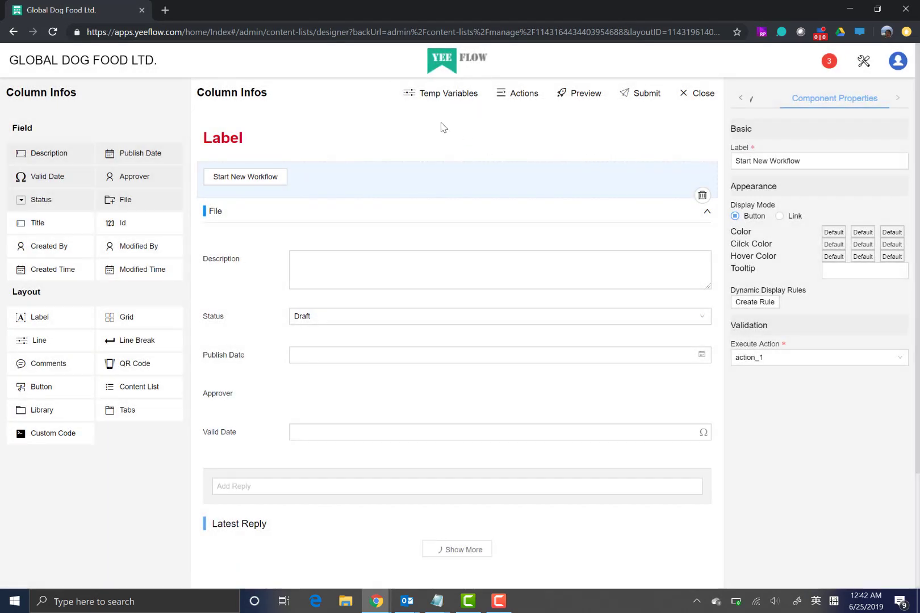
Step: Add one temp variable with its default name to the layout and save it
click(448, 97)
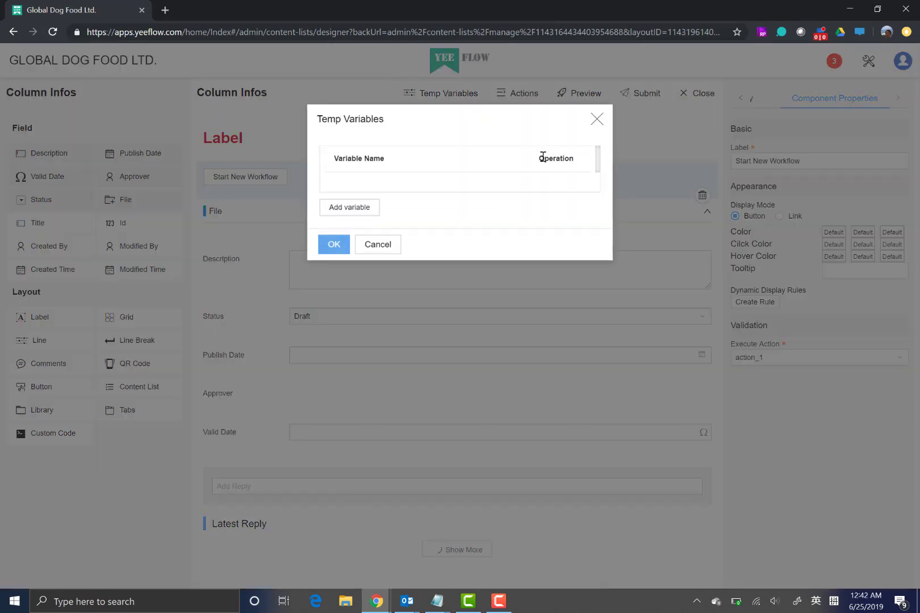
click(366, 211)
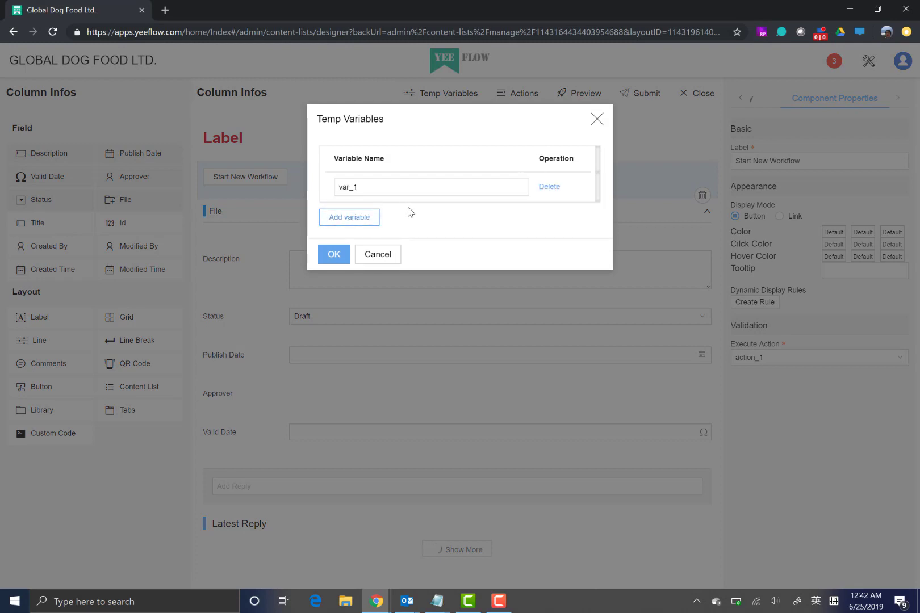
click(333, 255)
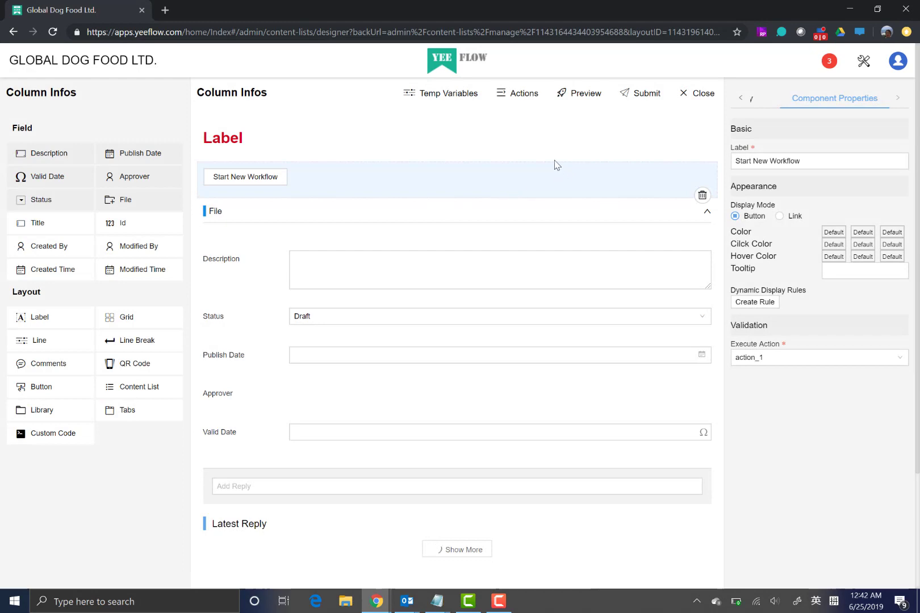
Step: Save the result of action_1's Confirm Dialog step to the temp variable var_1 and confirm the steps
click(524, 94)
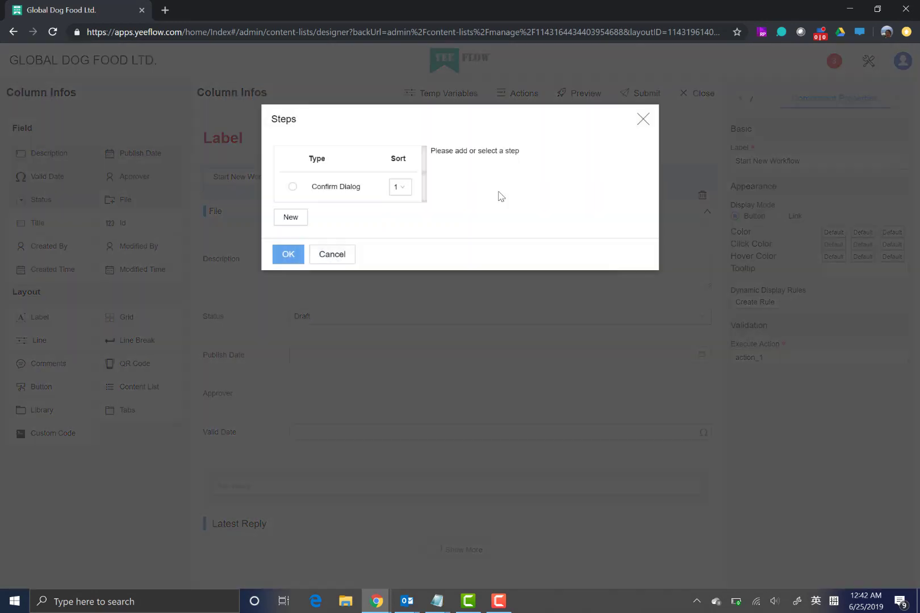
click(565, 188)
click(349, 196)
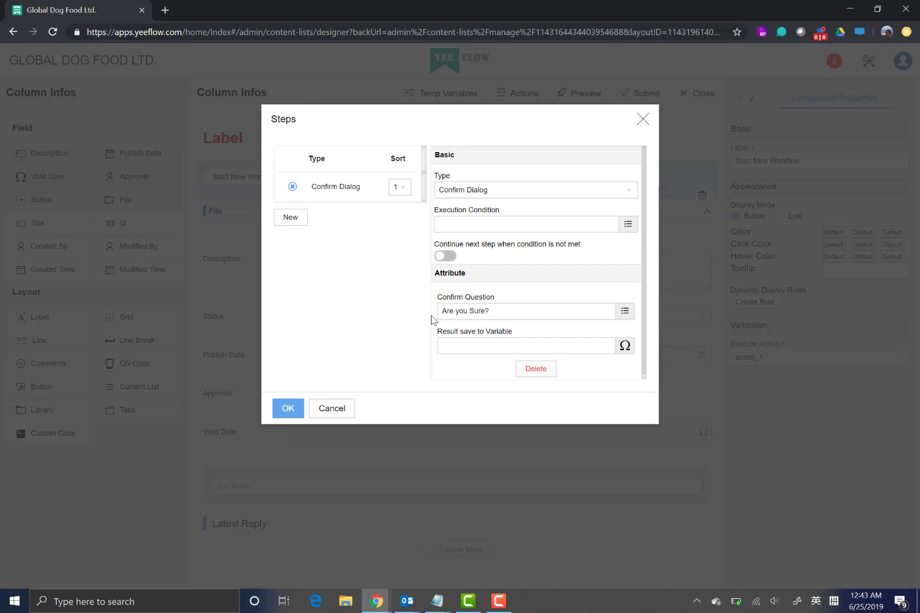
click(625, 345)
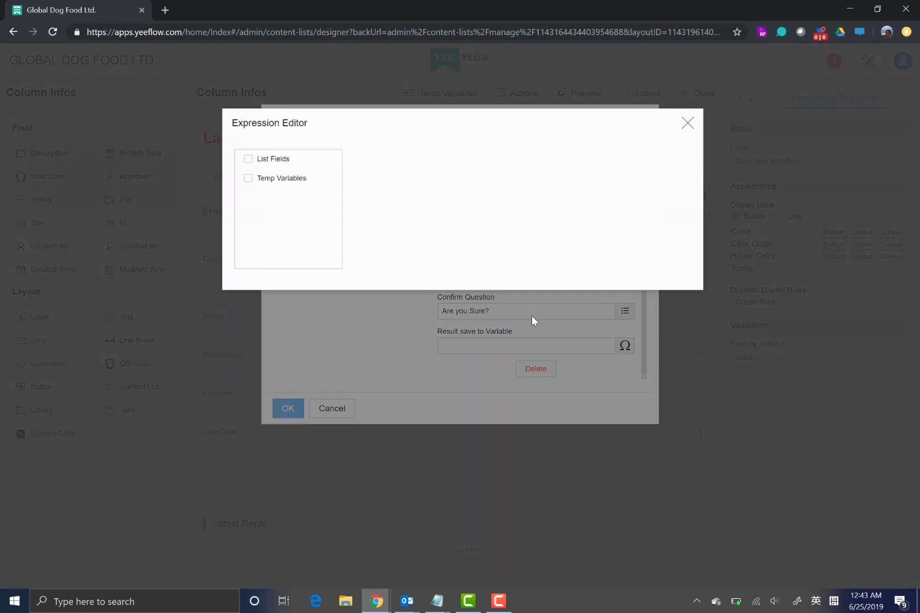
click(275, 177)
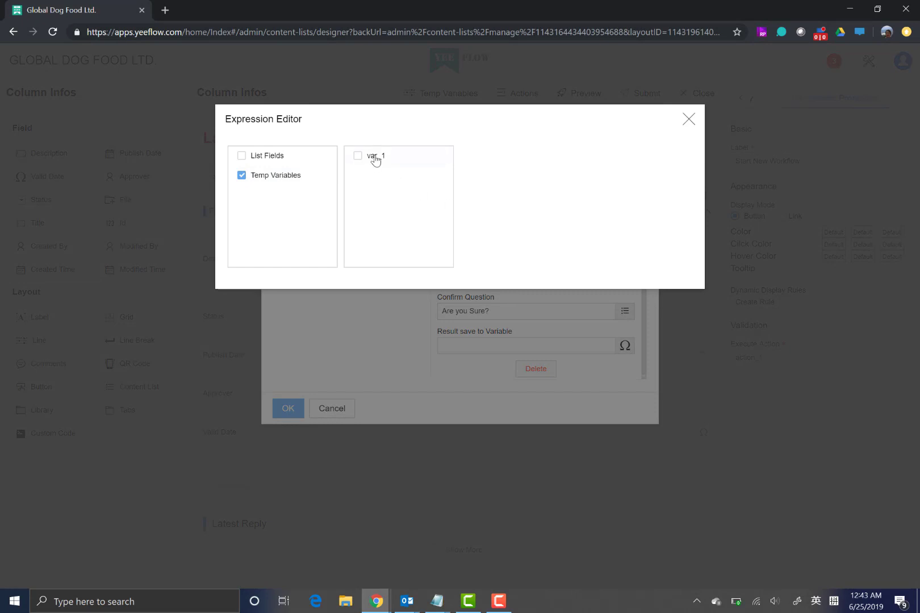
click(375, 161)
click(446, 262)
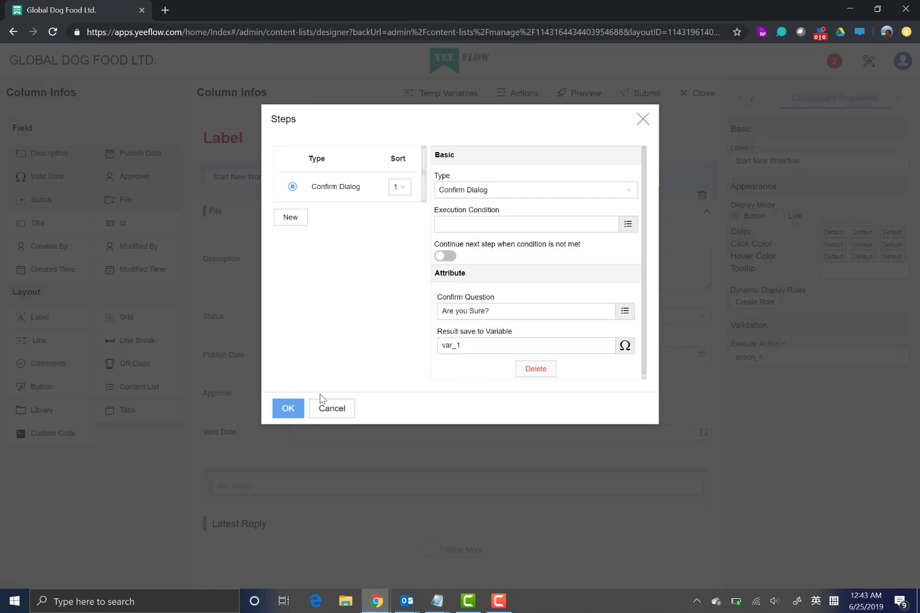
click(291, 409)
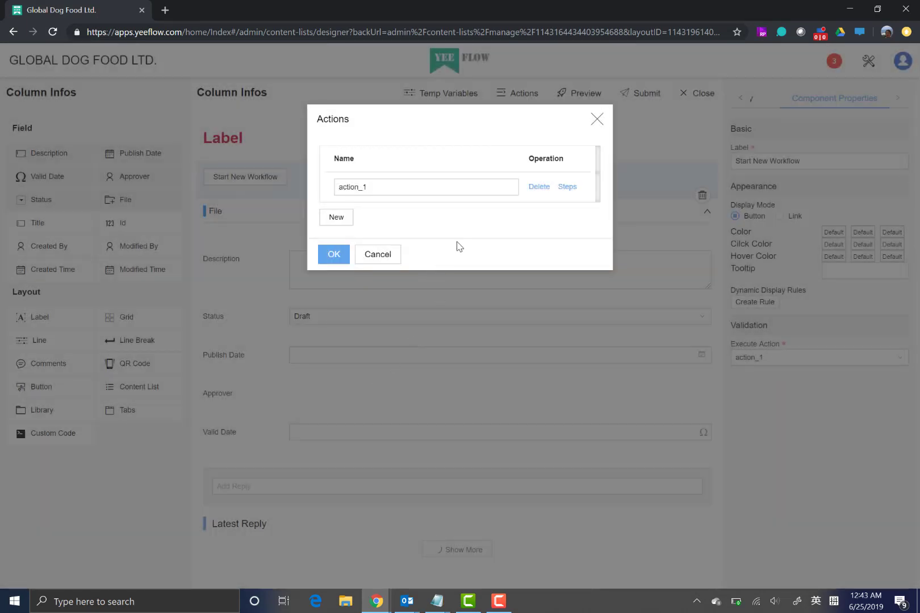
Step: Add a second step of type Start Workflow to action_1, following the Confirm Dialog step
click(567, 187)
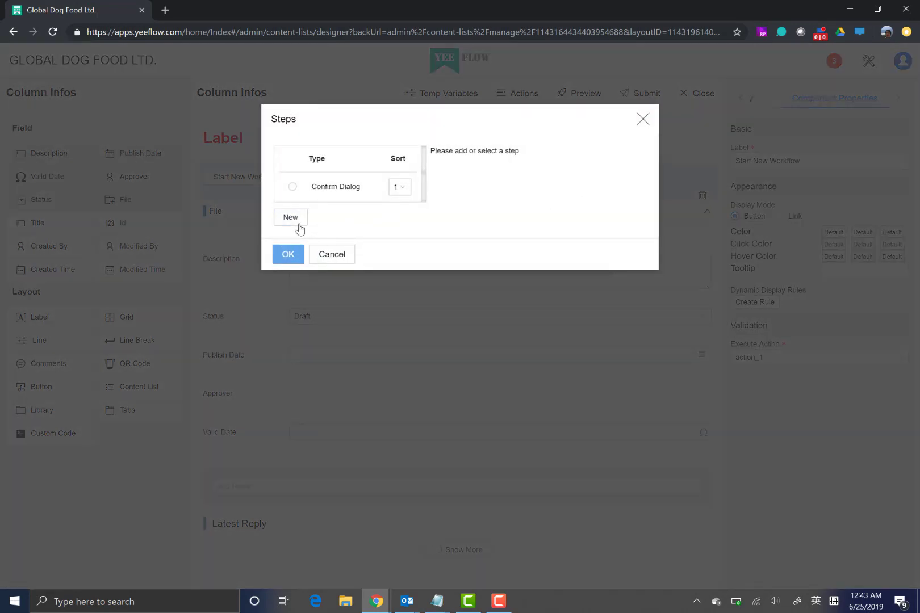
click(296, 222)
click(329, 220)
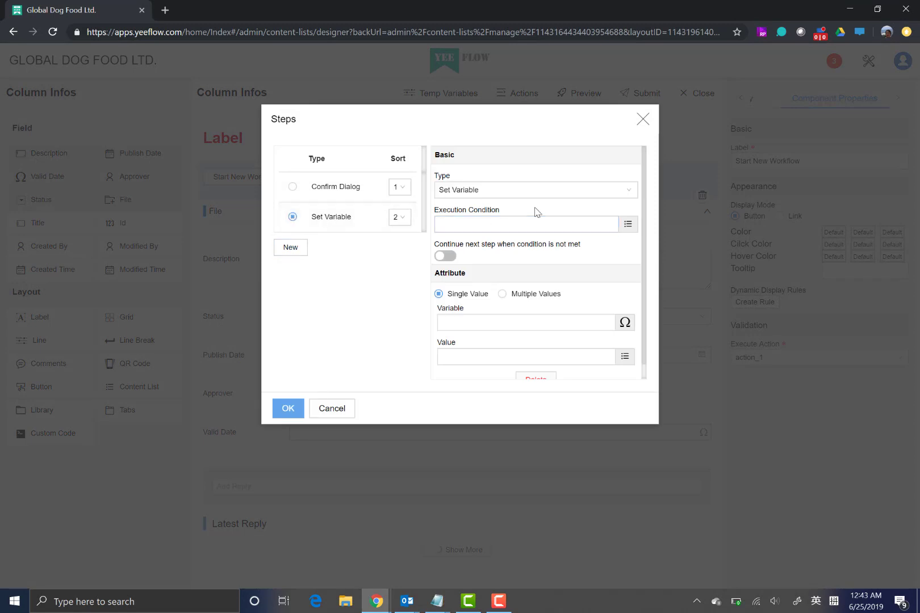
click(611, 197)
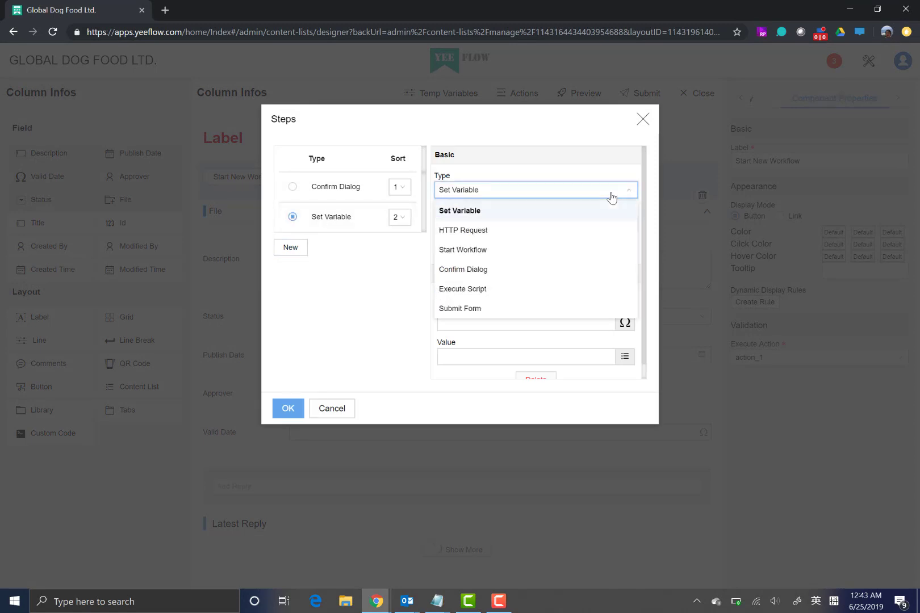
click(484, 252)
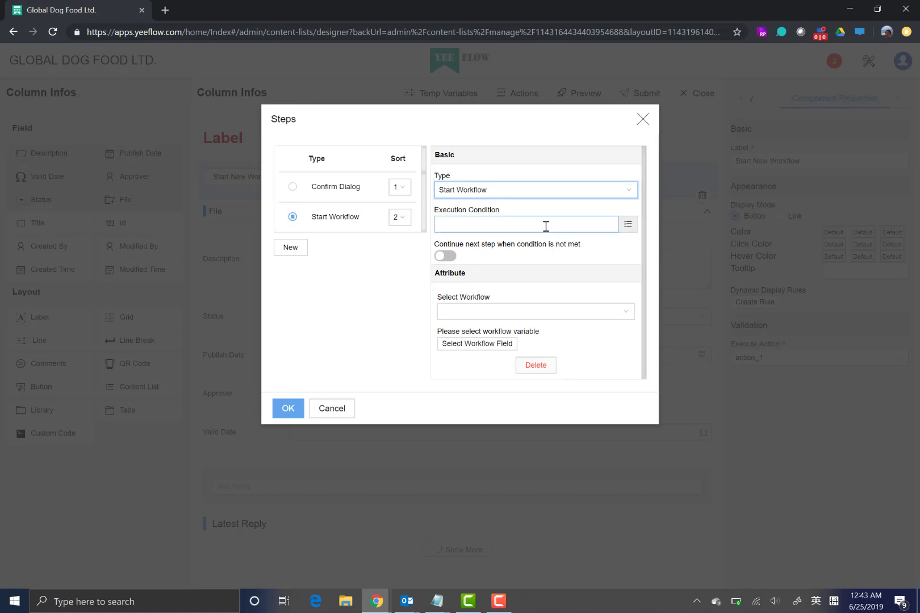
Step: Insert the temp variable var_1 into the execution condition expression of action_1's Start Workflow step
click(628, 225)
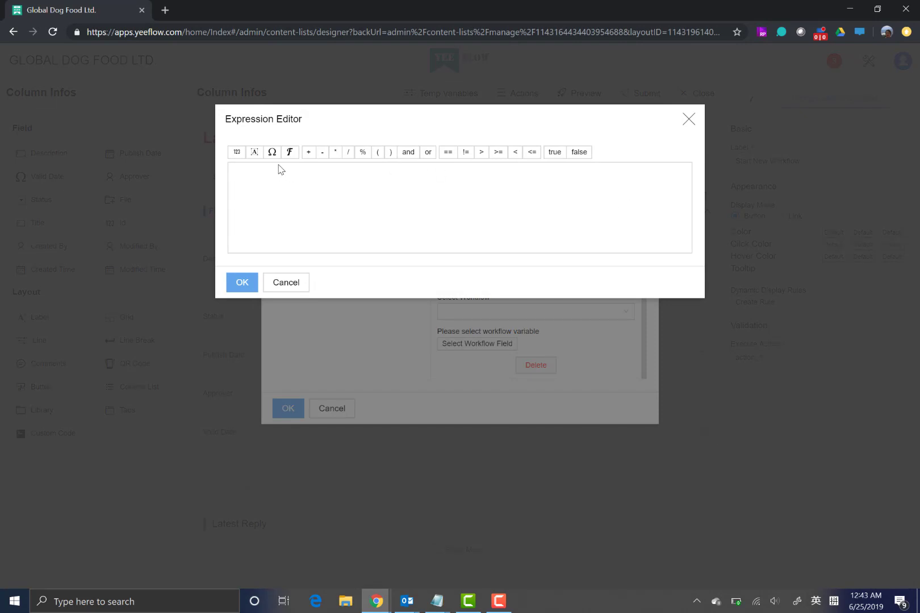
click(290, 154)
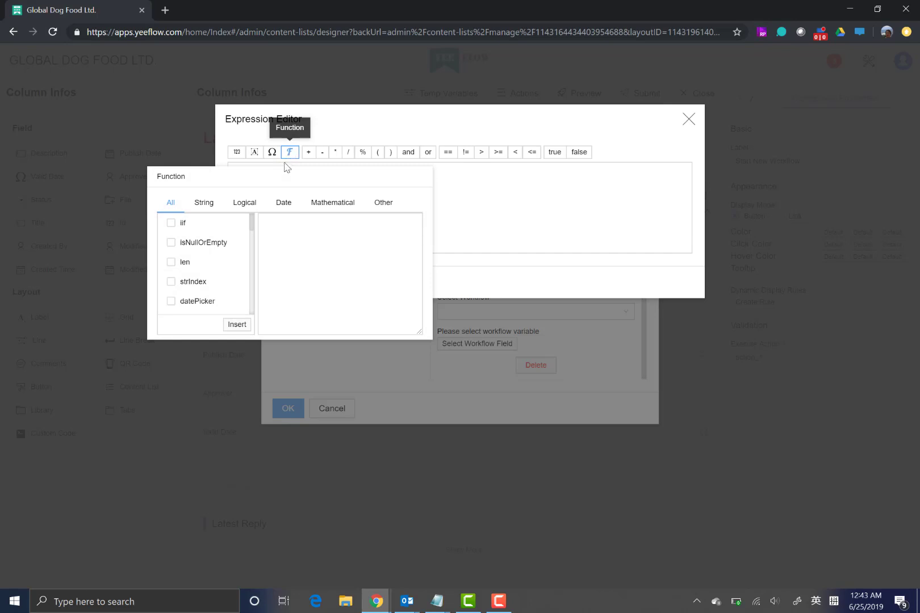
click(273, 152)
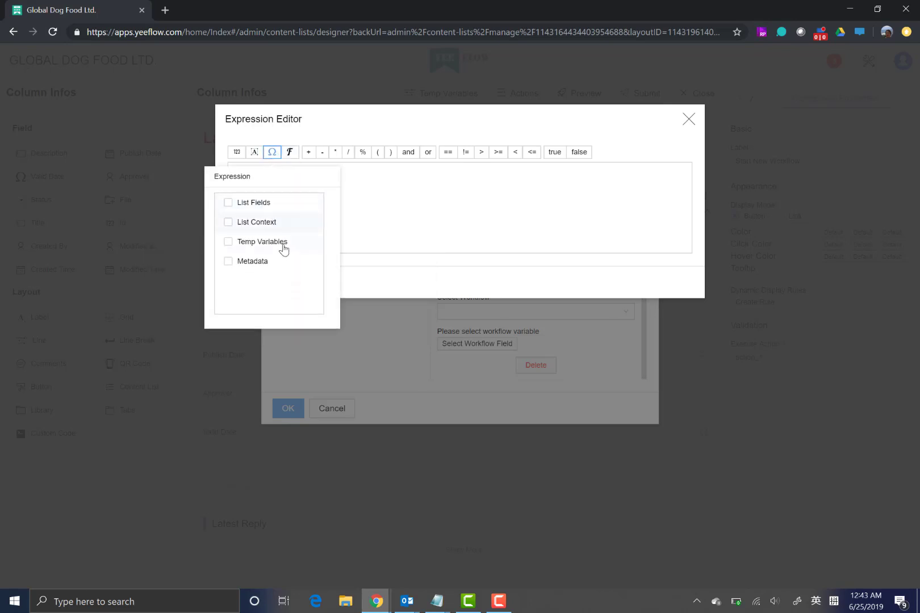
click(280, 248)
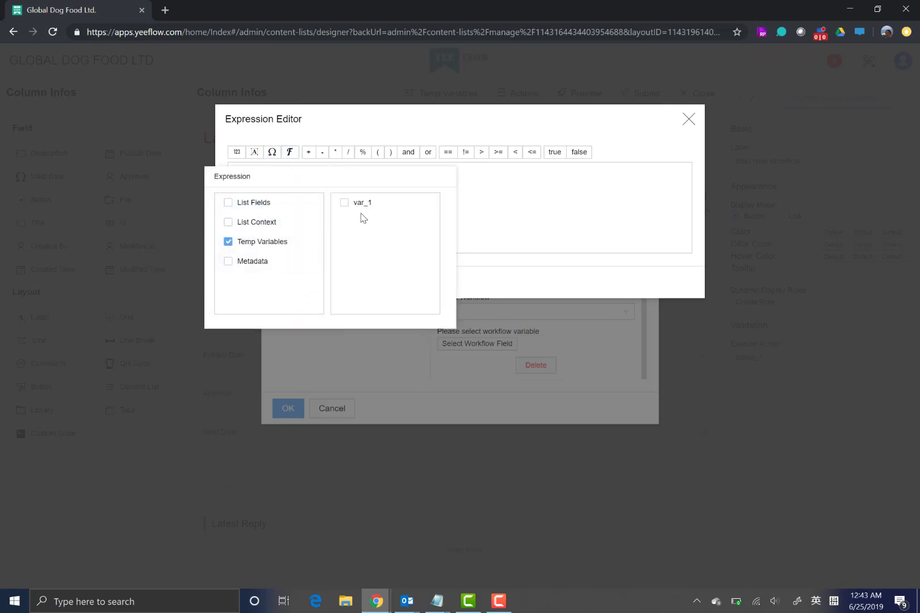
click(345, 204)
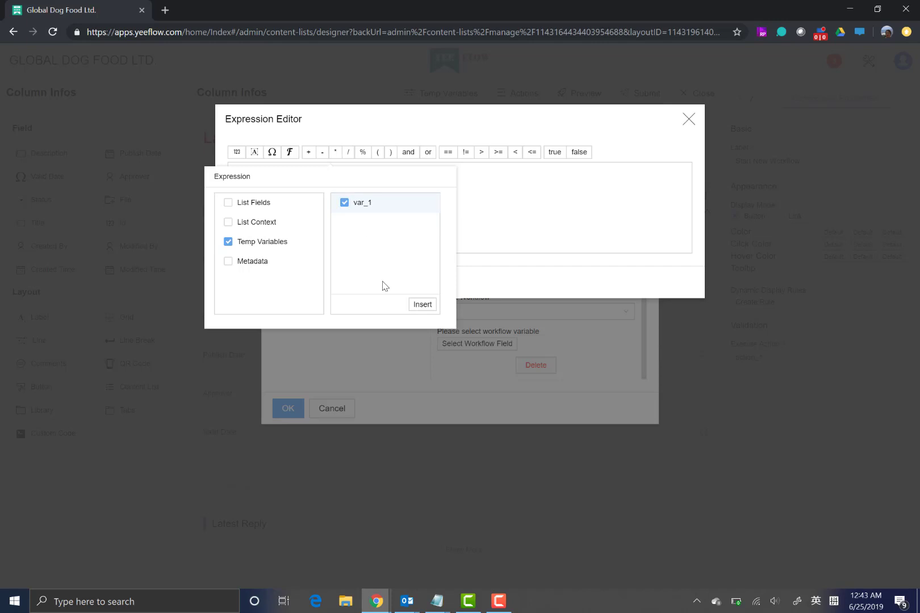
click(425, 305)
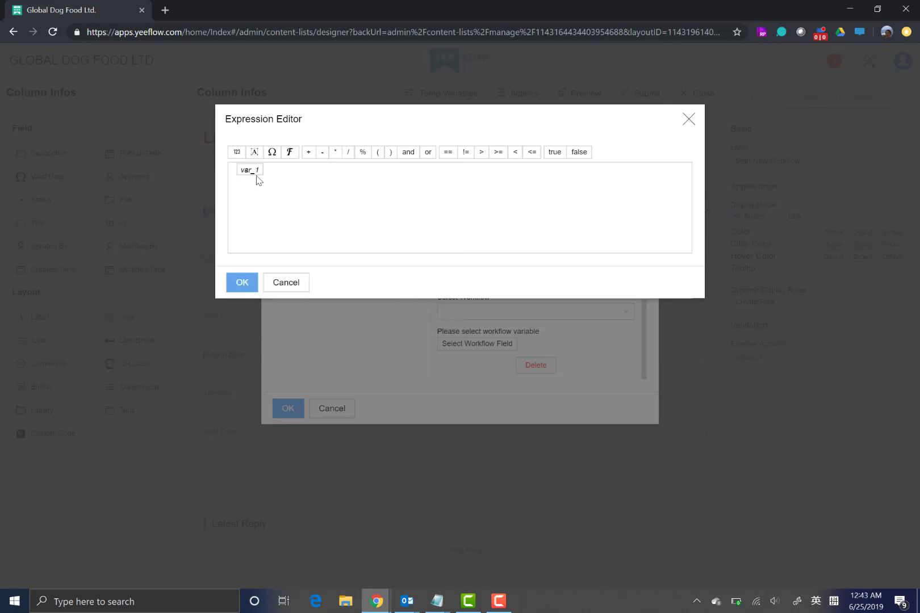
Step: Look through the date and string functions, and insert the logical function isTrue into the condition expression
click(290, 153)
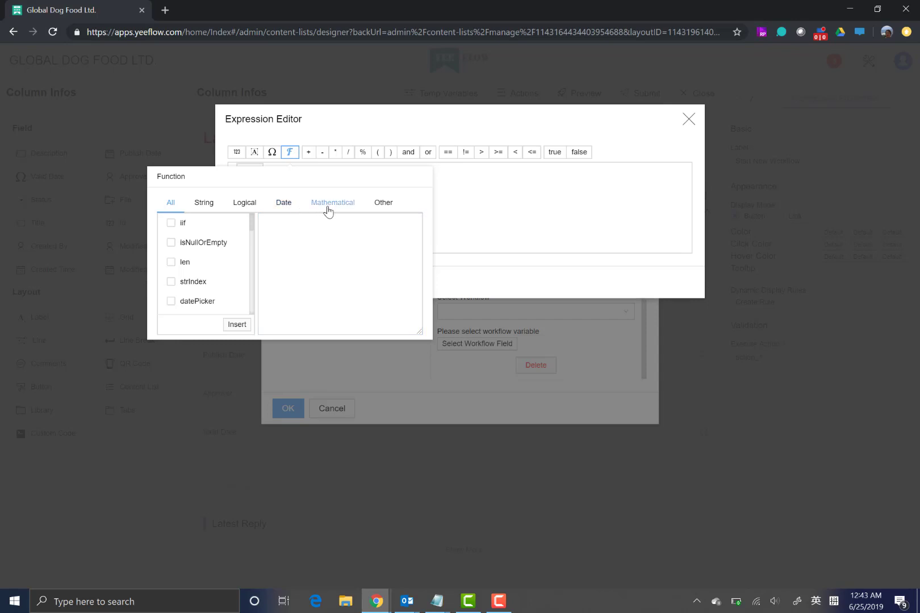
click(285, 208)
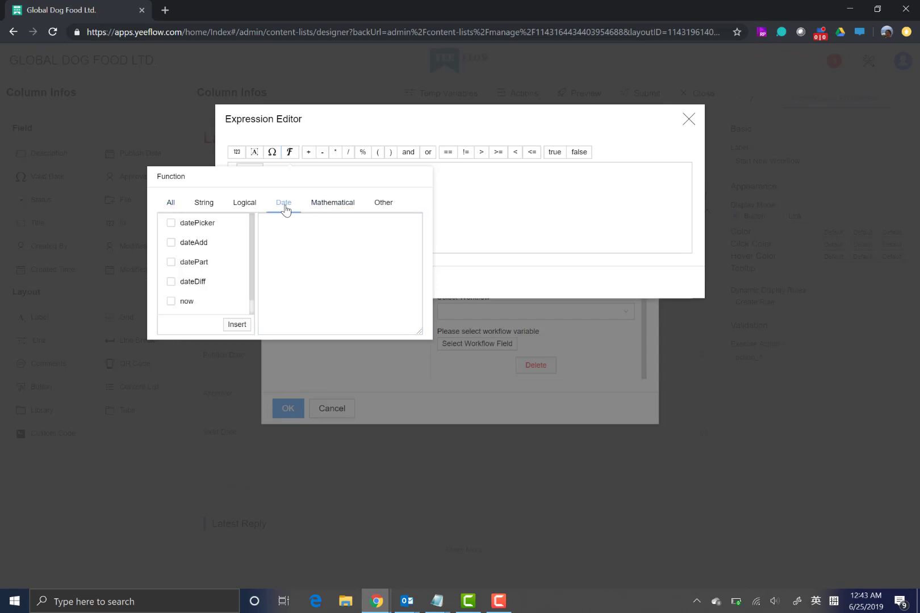
click(205, 203)
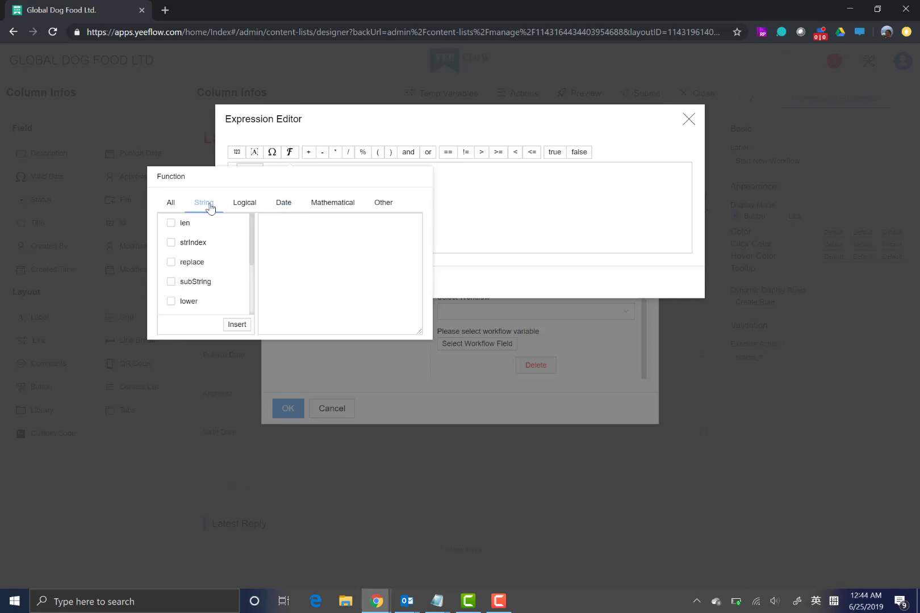
scroll(219, 269, down, 2)
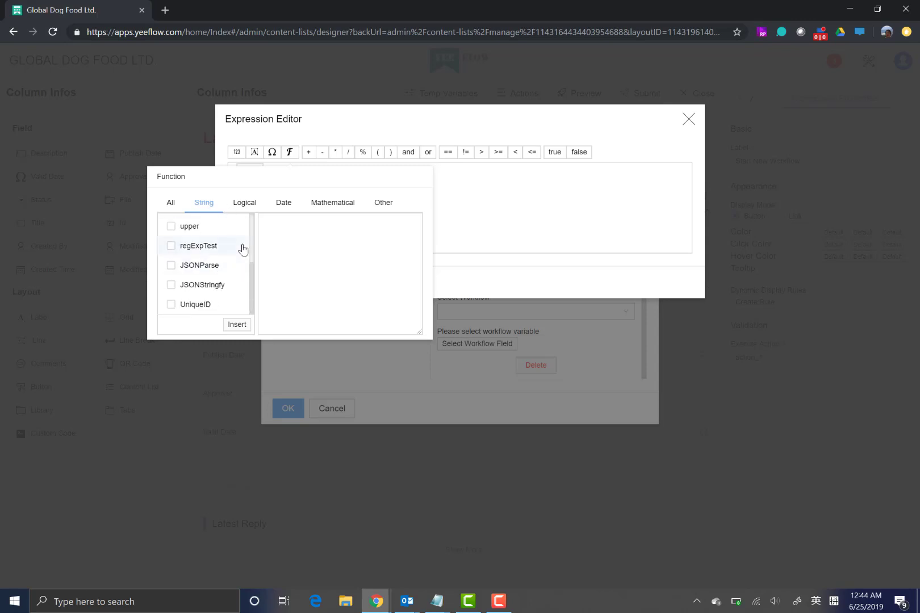
click(254, 208)
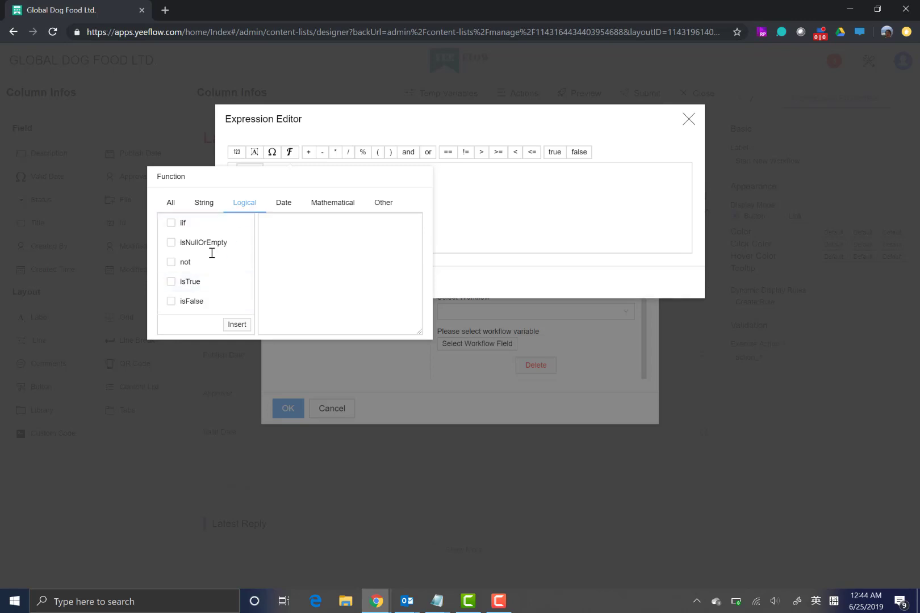
click(184, 289)
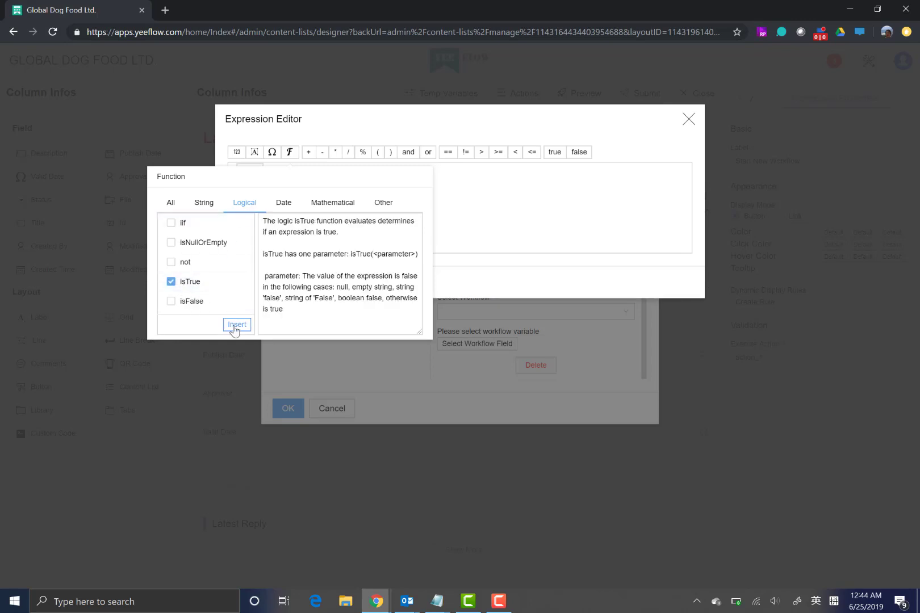
click(236, 325)
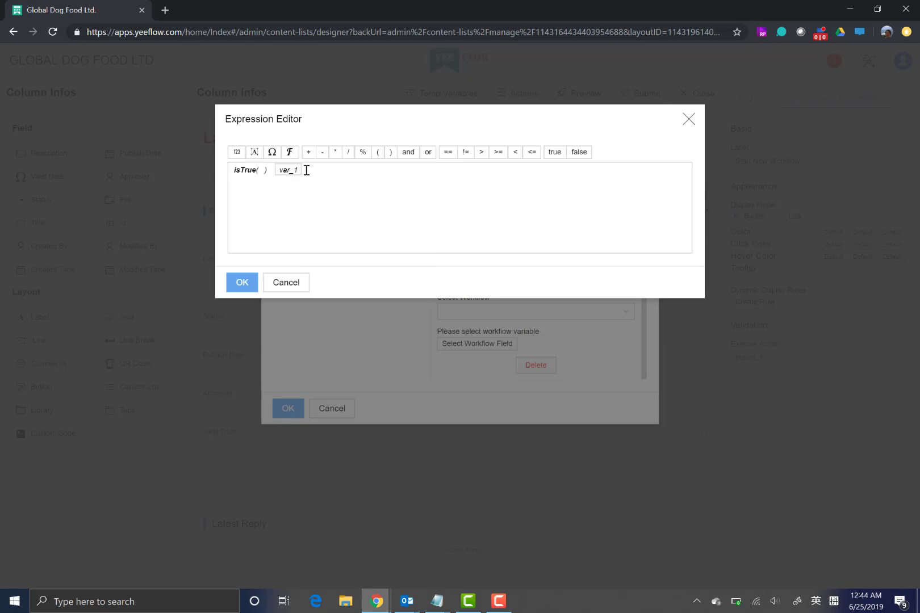
Step: Remove the standalone var_1, insert the variable inside isTrue's parentheses, and confirm the condition isTrue(var_1)
key(BackSpace)
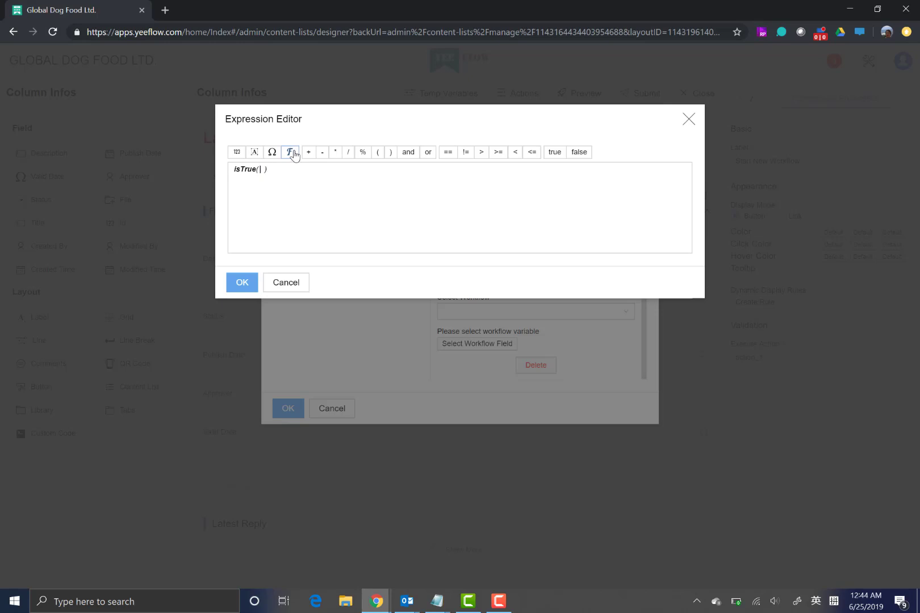
click(291, 152)
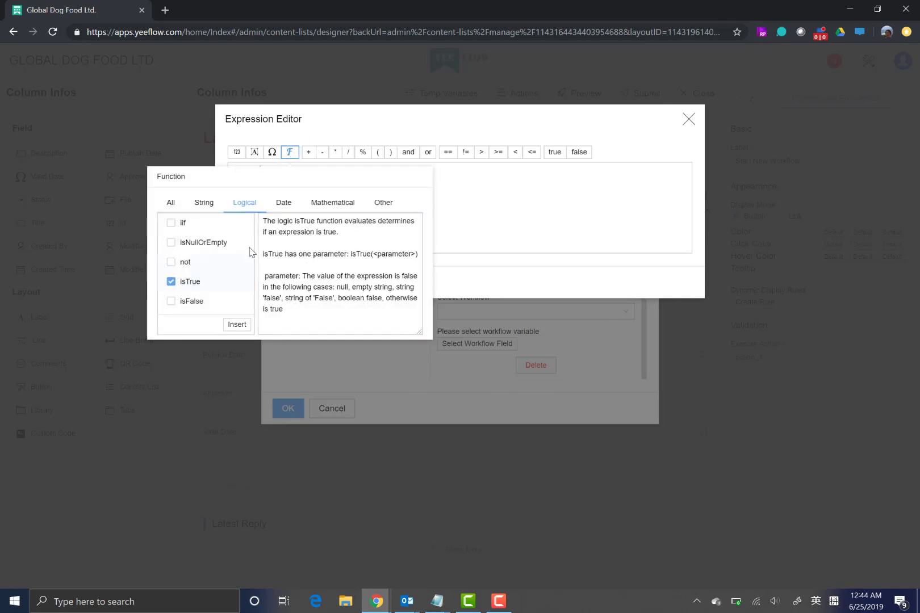
click(271, 153)
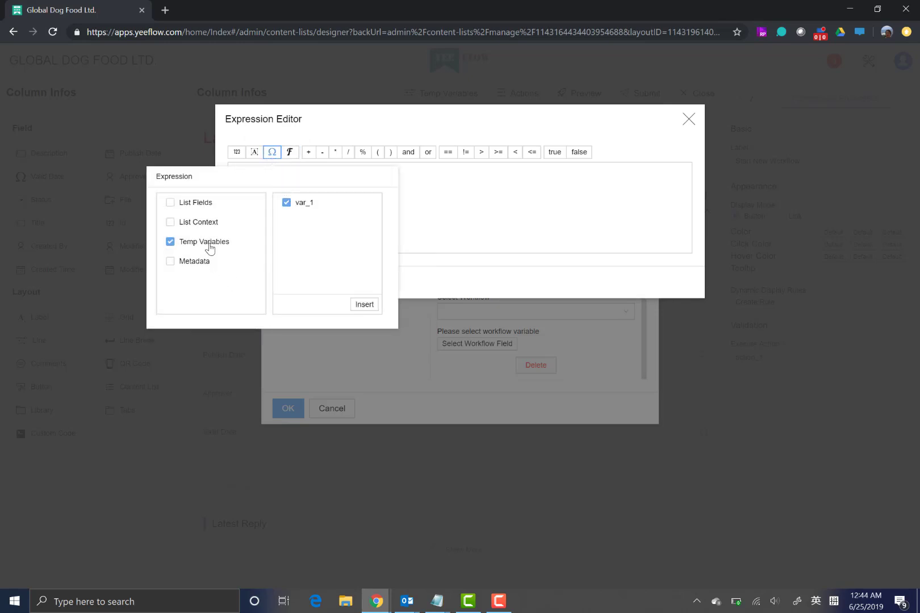
click(368, 307)
click(243, 286)
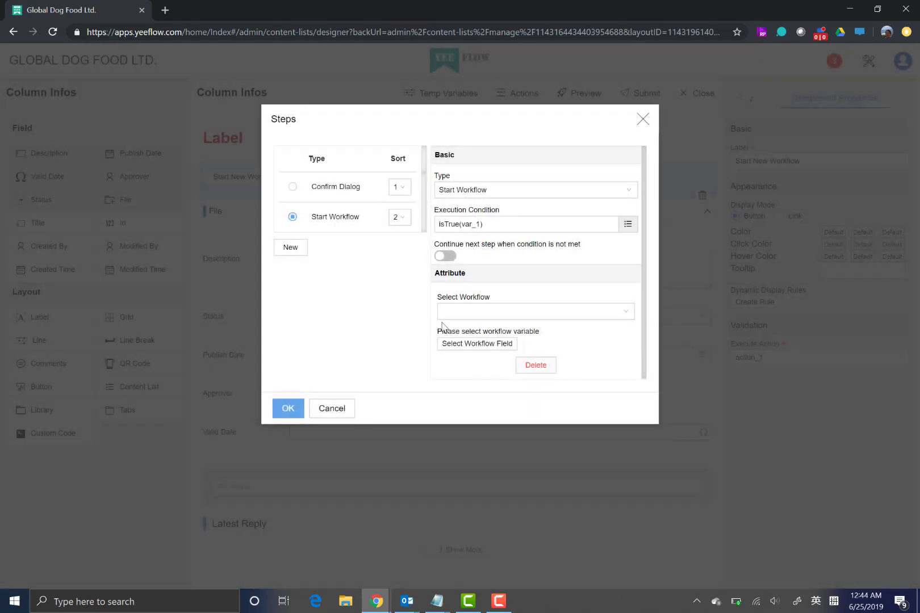
Step: Choose Travel Demo 01 as the workflow for the Start Workflow step and confirm action_1's steps and the actions
click(623, 313)
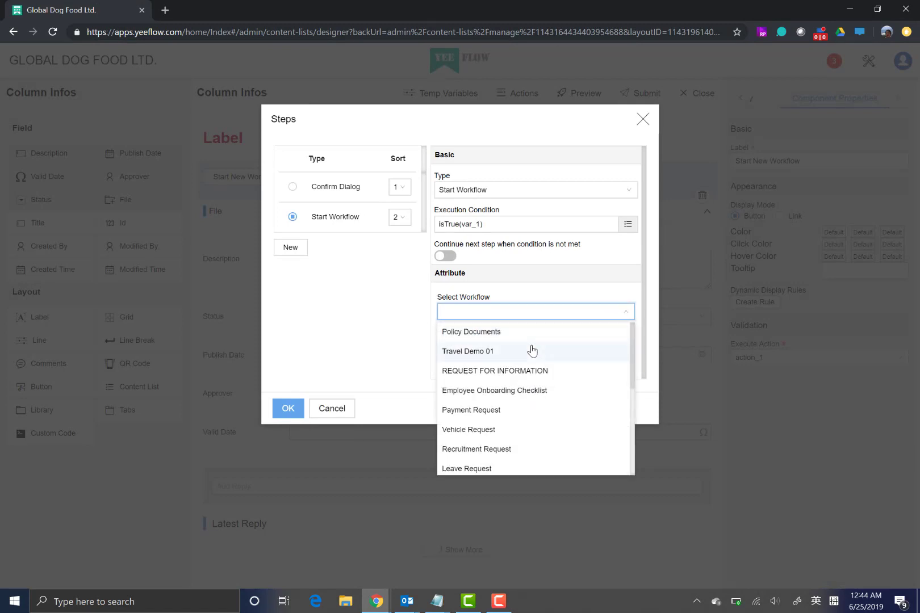
click(467, 355)
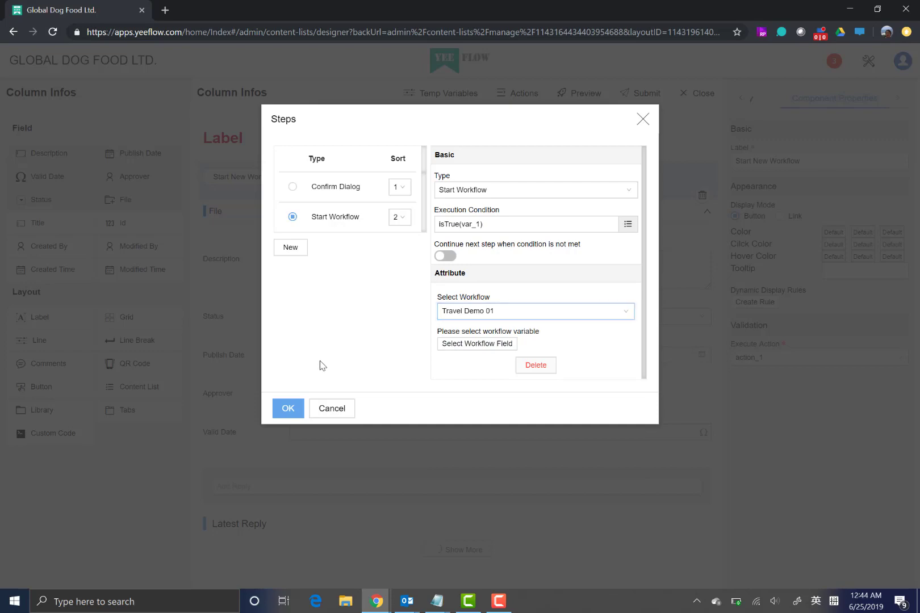
click(290, 410)
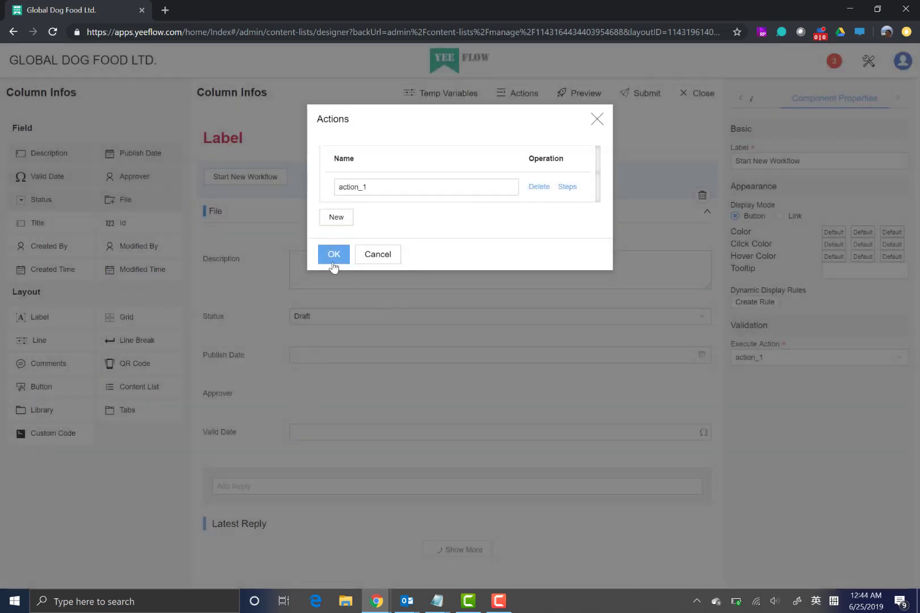
click(336, 255)
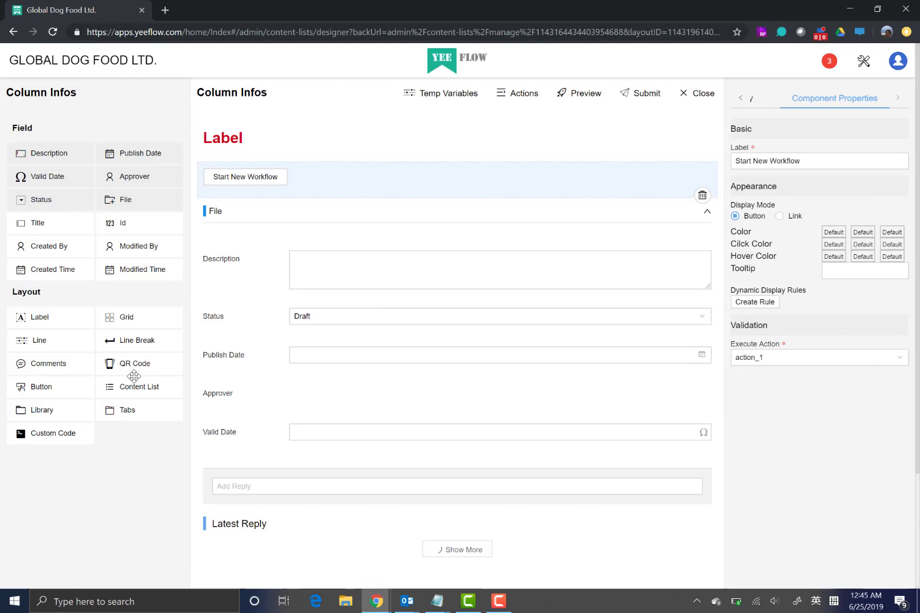
Step: Submit the custom layout and return from the list settings to the Draft Files view
scroll(136, 381, down, 2)
scroll(528, 365, up, 2)
click(651, 103)
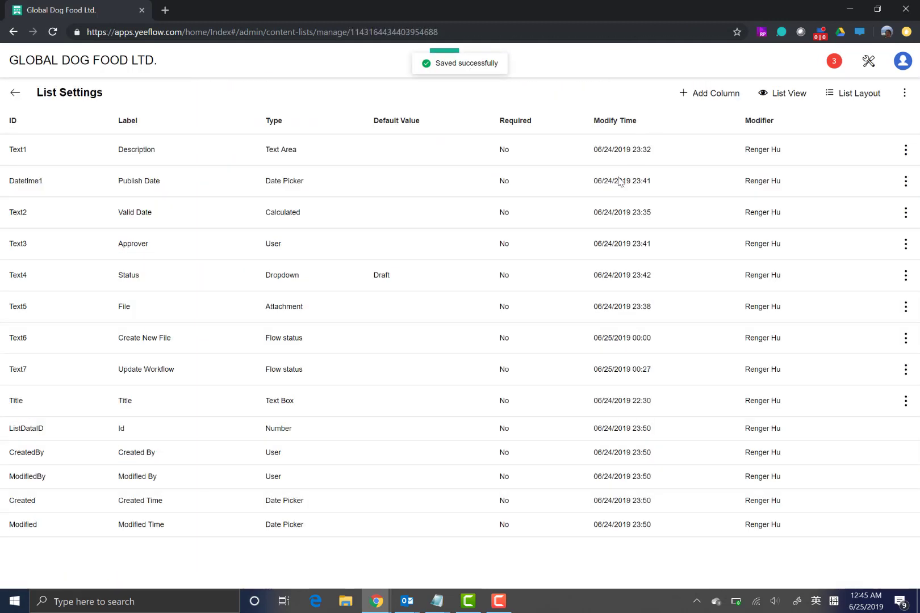
click(15, 94)
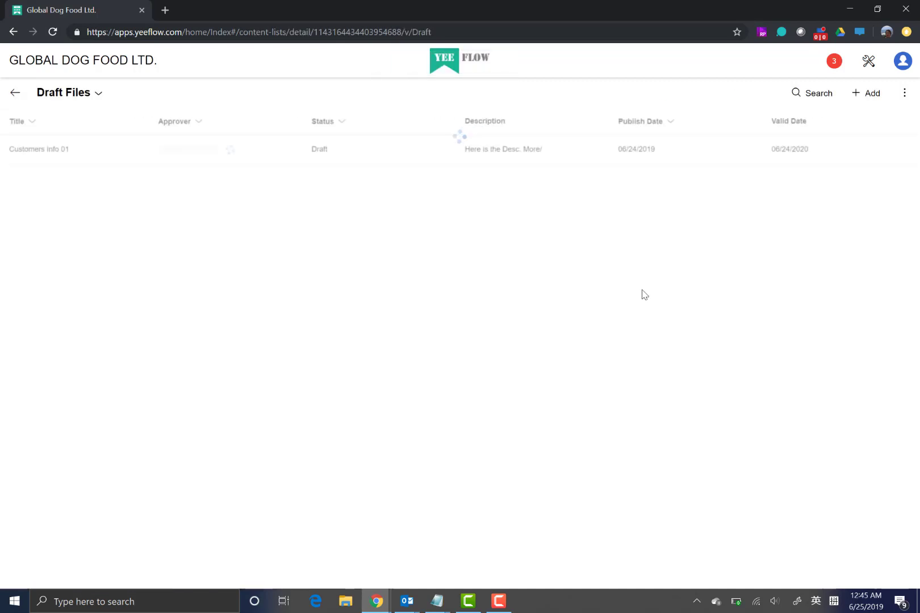